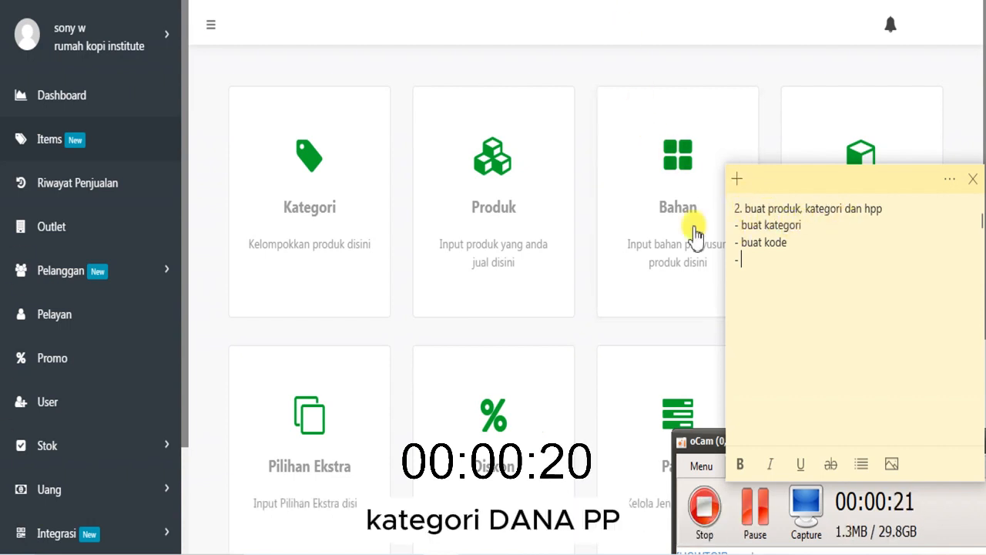
- Insert the bullet line "Buat menu dan resep" in the note above the "buat kategori" line
click(746, 226)
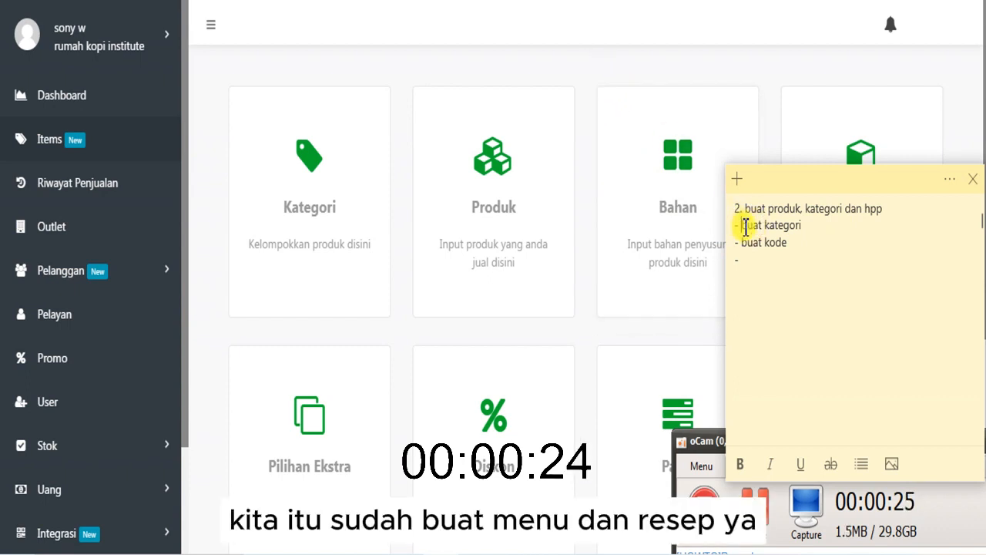
key(Return)
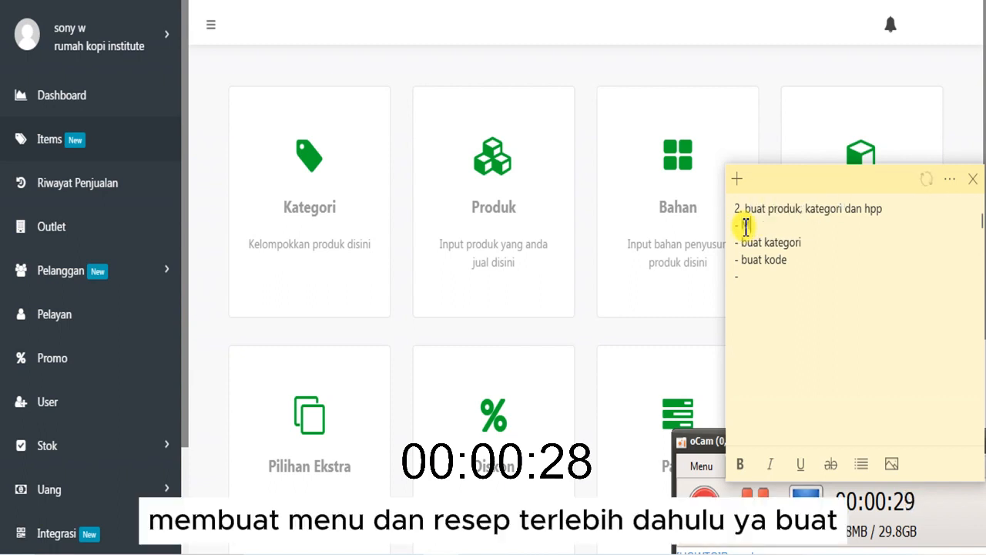
text(buat )
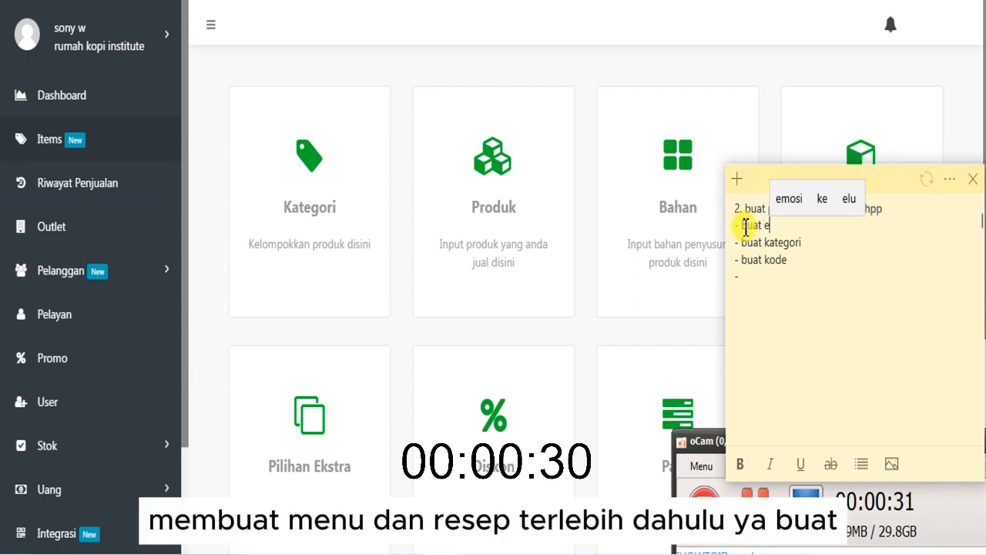
text(menu dan resep)
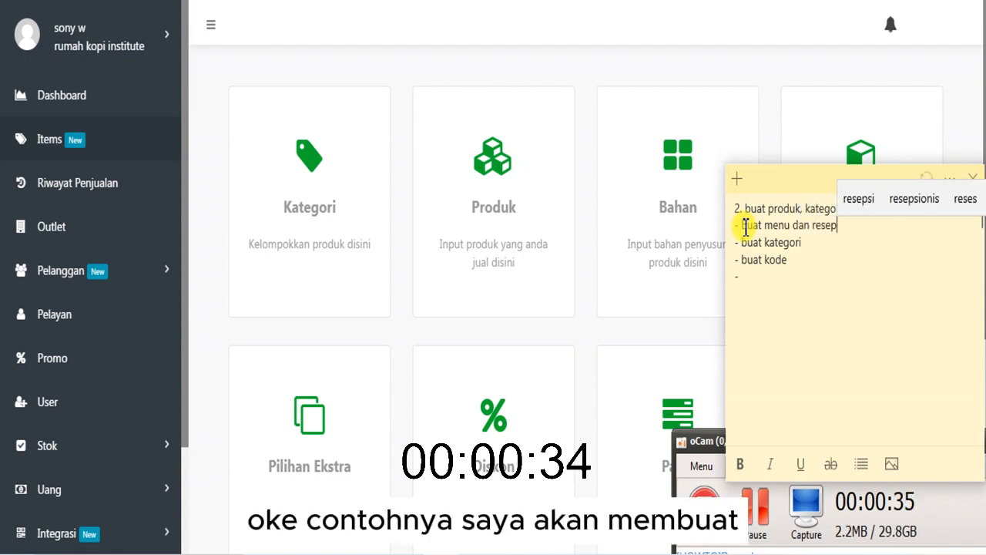
- Add the example line "Ex. Es Kopi Susu" below "Buat menu dan resep" and start a new line under it
key(Return)
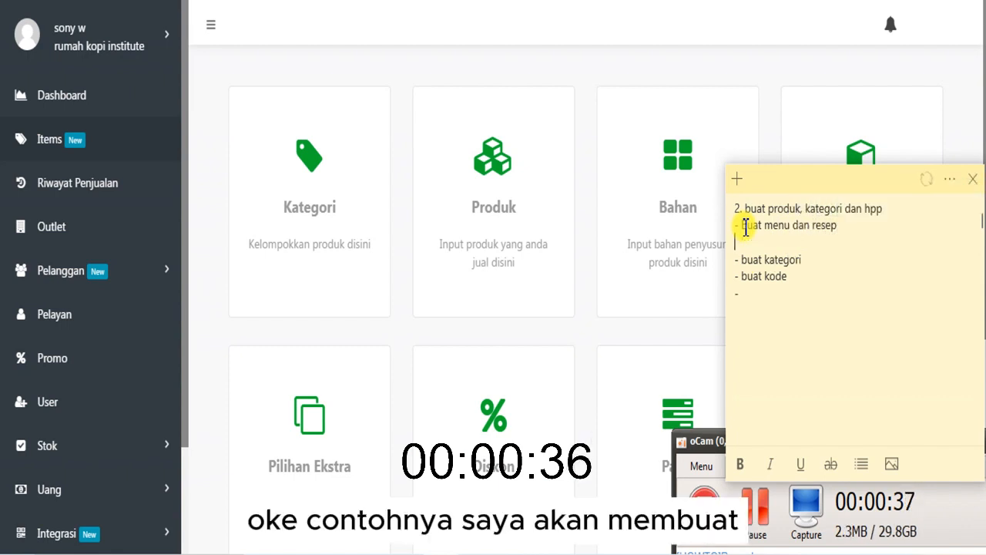
text(Ex)
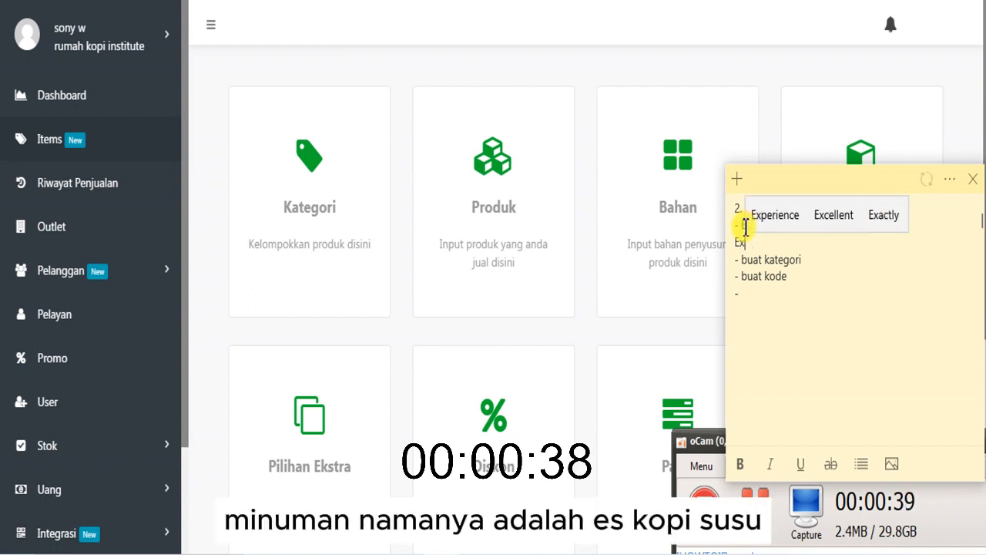
text(. Es)
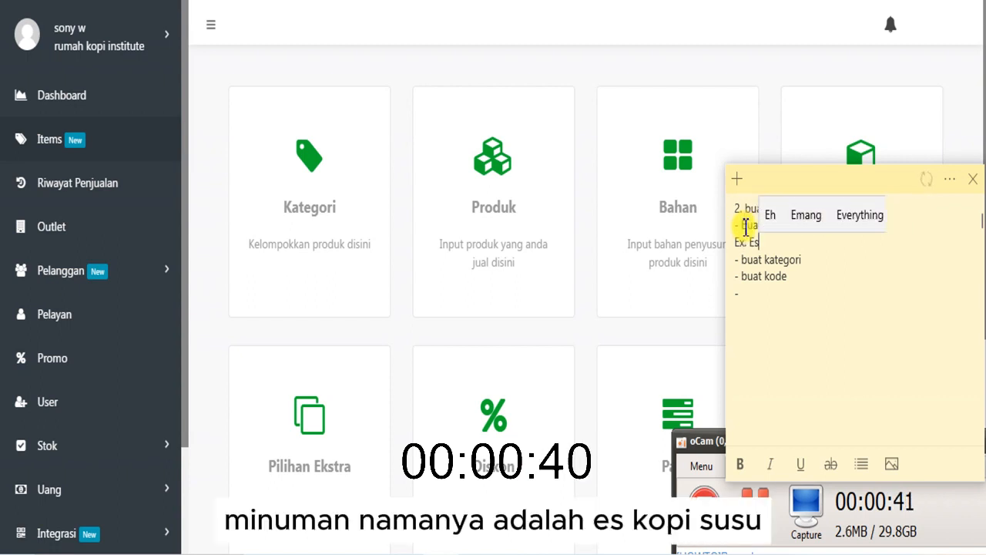
text( Kopi Susu)
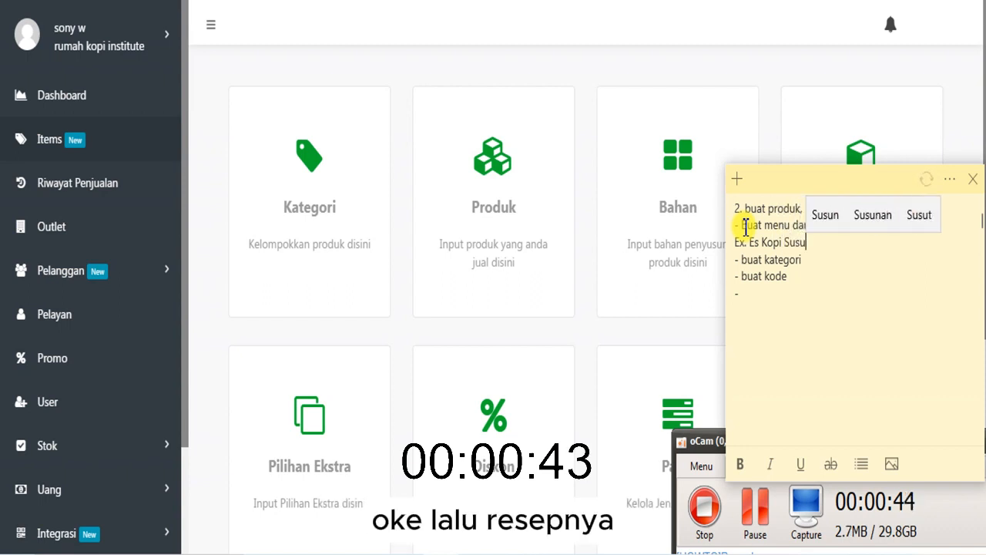
key(Return)
text(-)
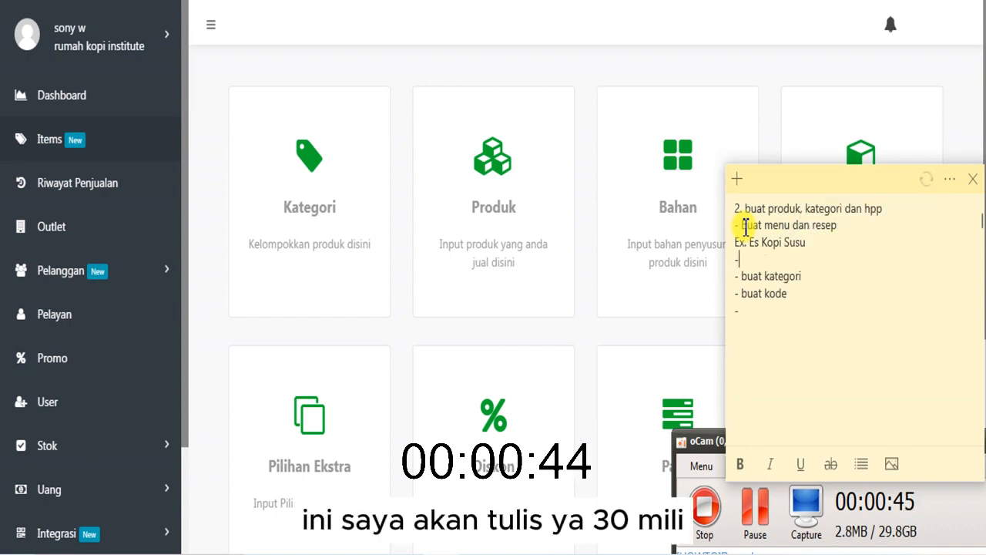
text(0)
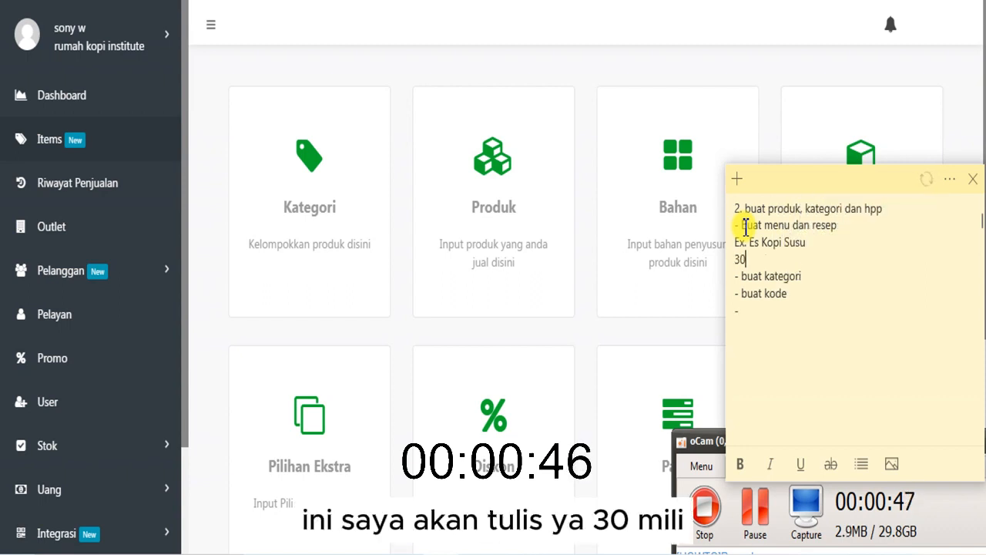
text( ml)
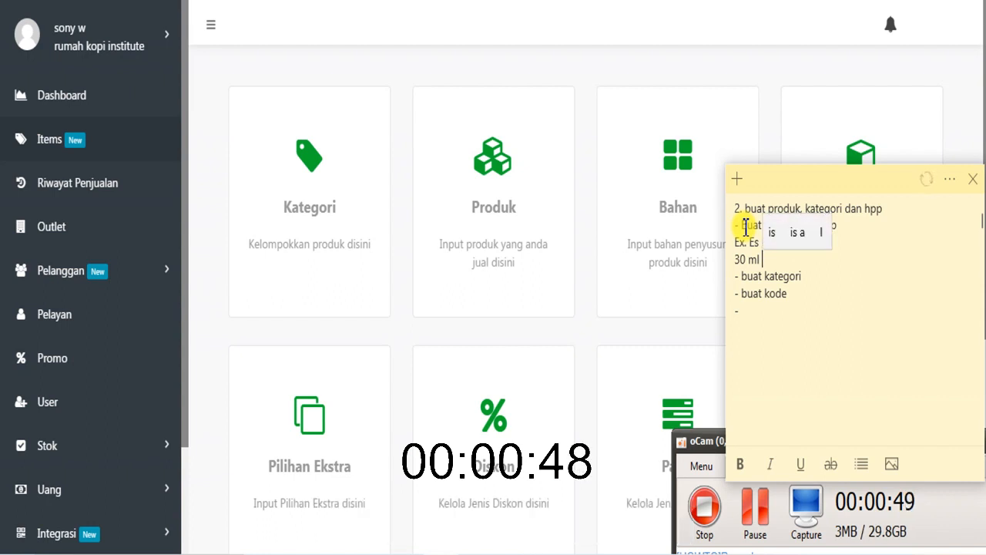
key(BackSpace)
key(BackSpace)
key(BackSpace)
key(BackSpace)
key(BackSpace)
key(BackSpace)
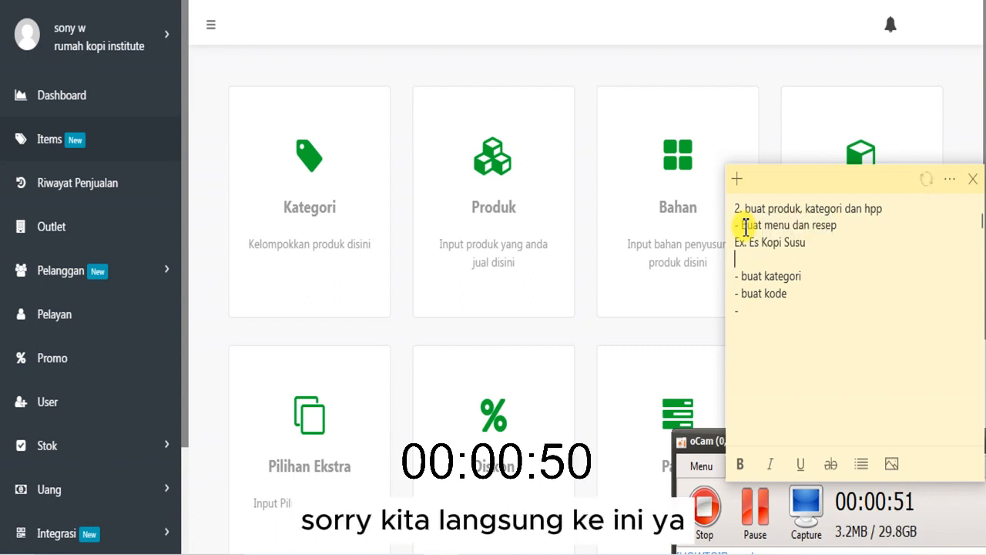
- List the ingredients "10 gr kopi blend" and "100 ml susu cair" on separate lines under the drink name
text(10 gr ko)
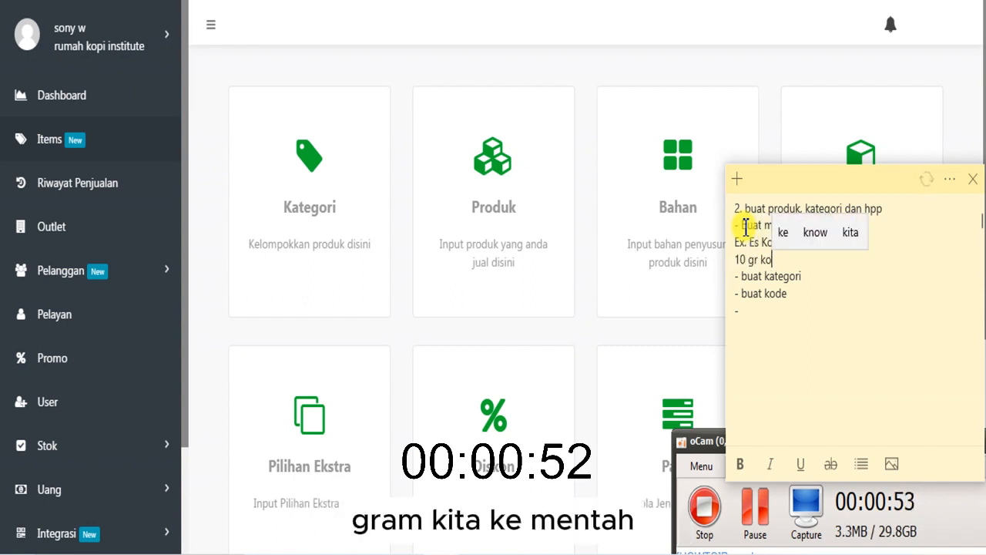
text(pi blend)
key(Return)
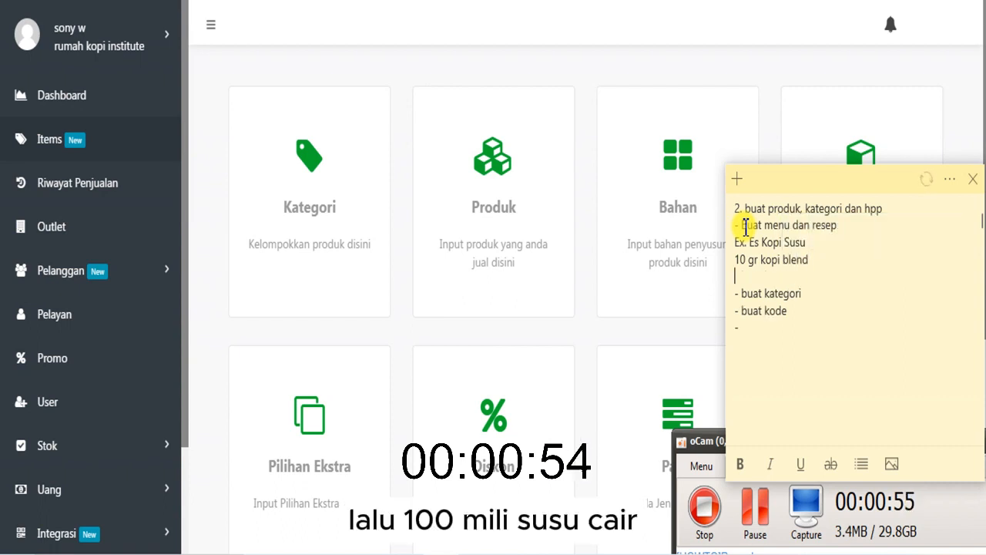
text(100 m)
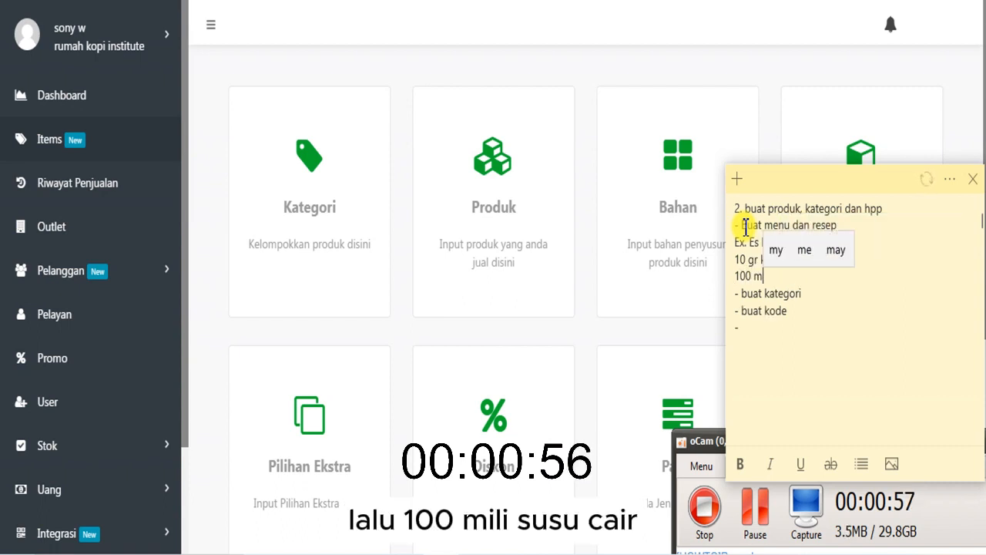
text(l susu cair)
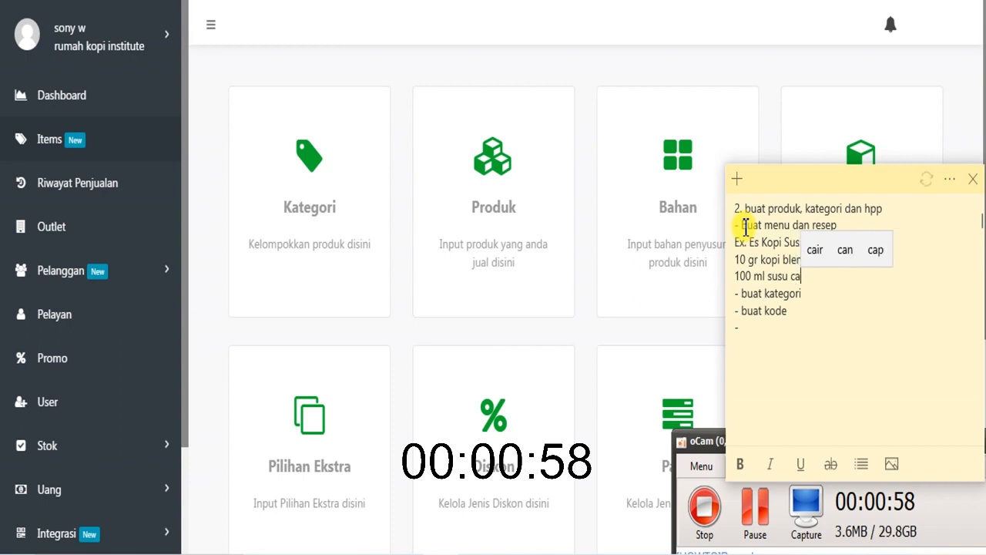
- Add the ingredient line "30 ml skm putih" below the liquid milk, followed by a new line
key(Return)
text(30)
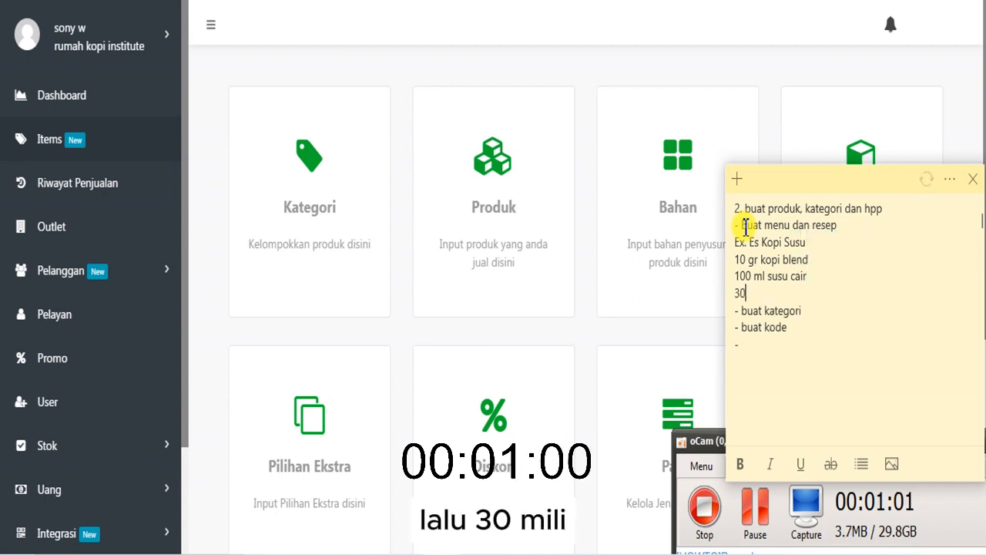
text( ml skm)
key(Return)
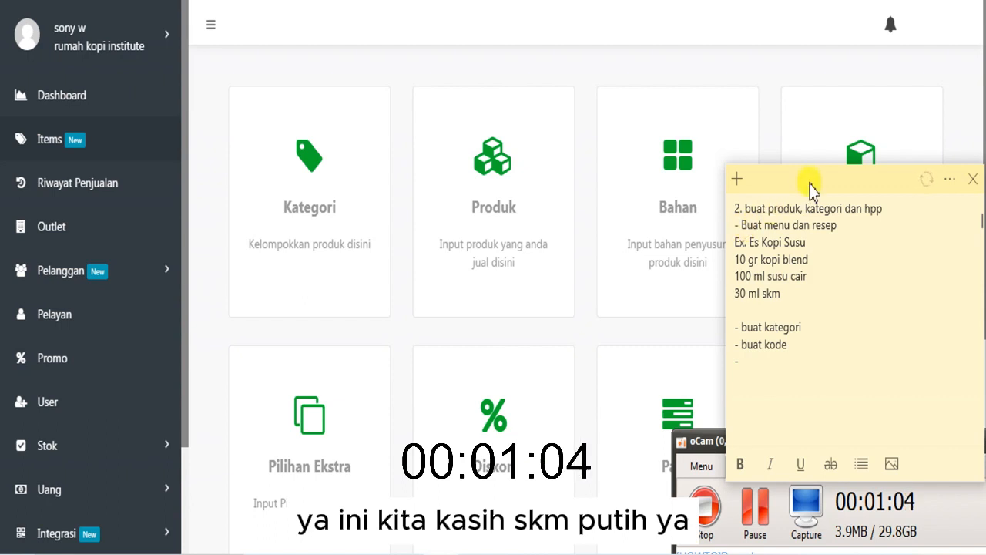
click(801, 289)
text(p)
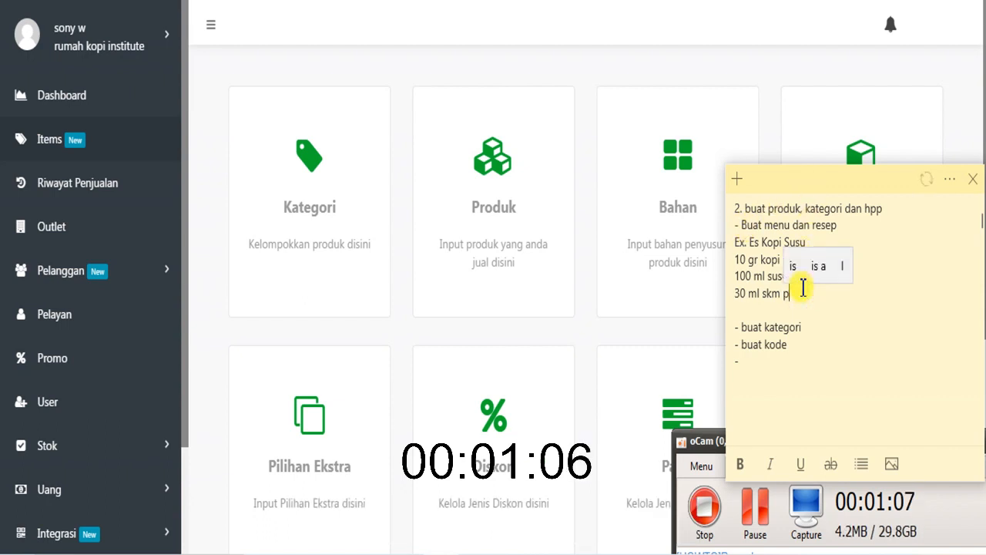
text(utih)
key(Return)
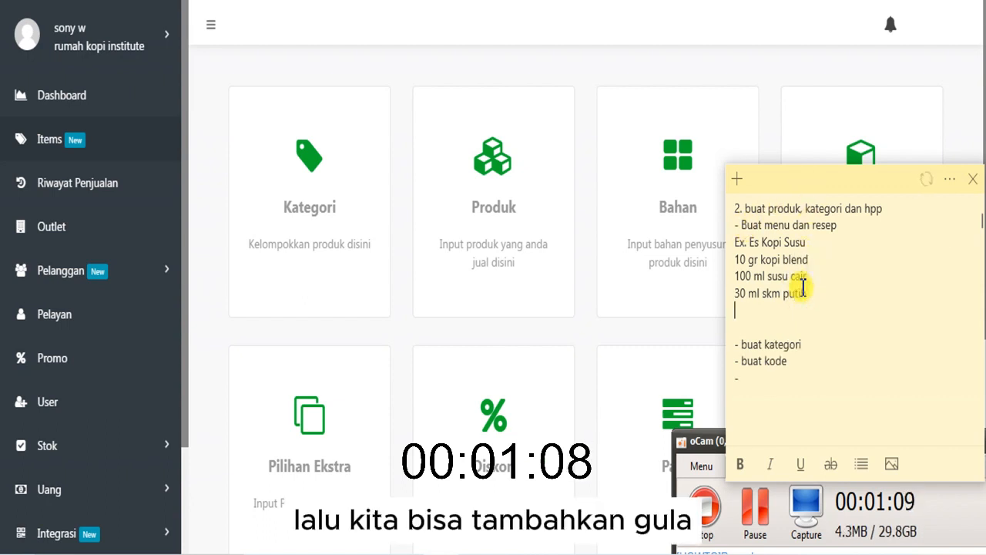
- Add the ingredient line "15 ml gula cair" below "30 ml skm putih"
text(15 m)
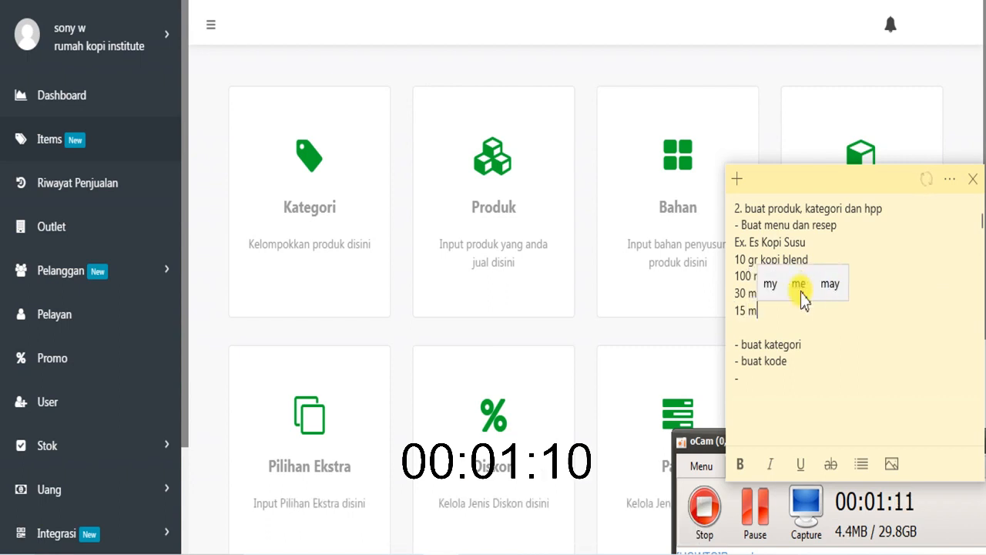
text(l gul)
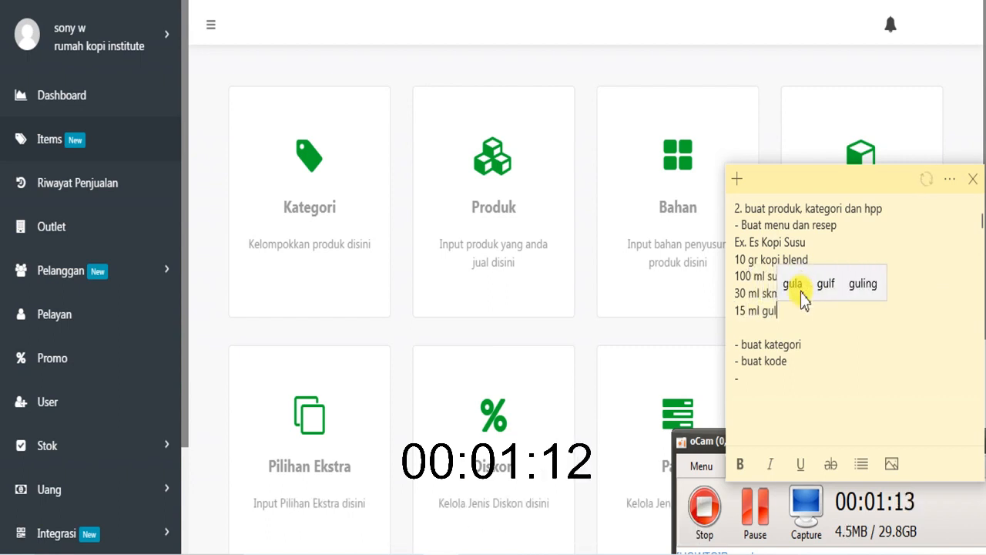
text(a cair)
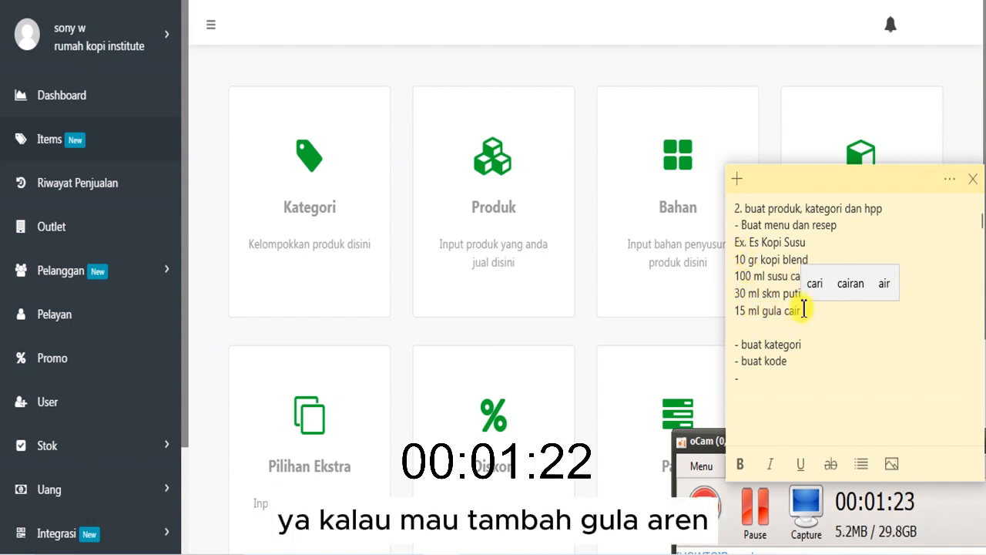
- Extend the example drink name with "Gula aren" so the line reads "Ex. Es Kopi Susu Gula aren"
click(820, 247)
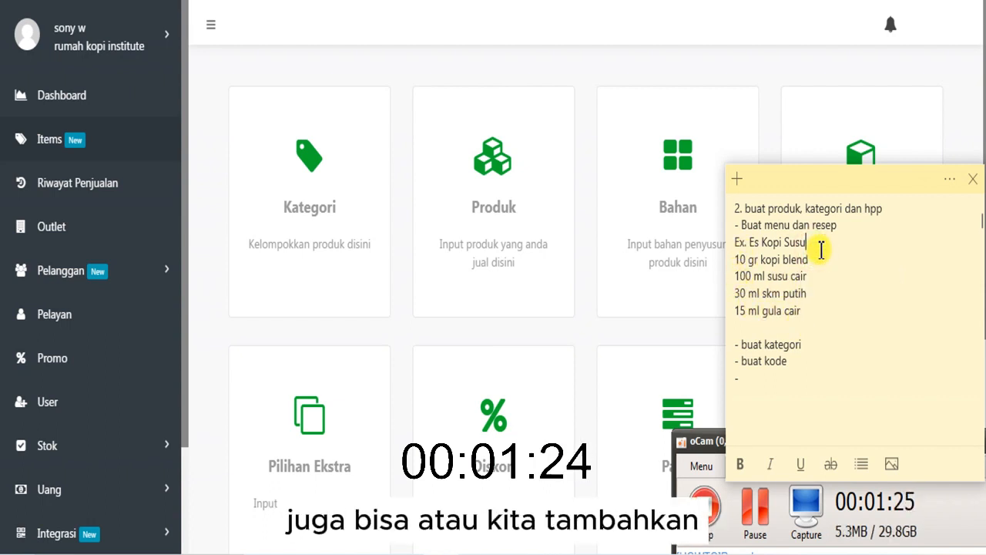
text(Gula aren)
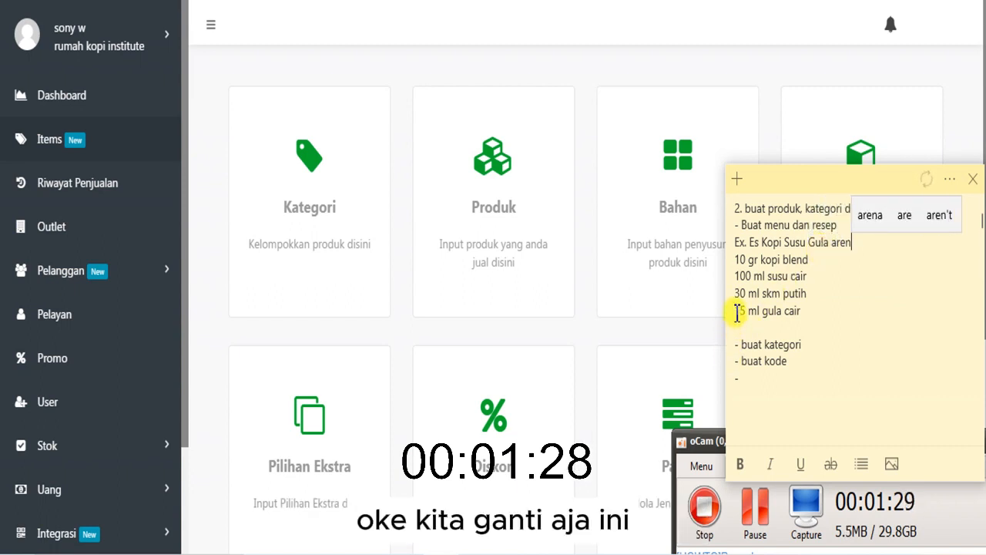
- Replace the "gula cair" ingredient line with "30 ml gula aren" and add a new line below it
drag(736, 311, 802, 313)
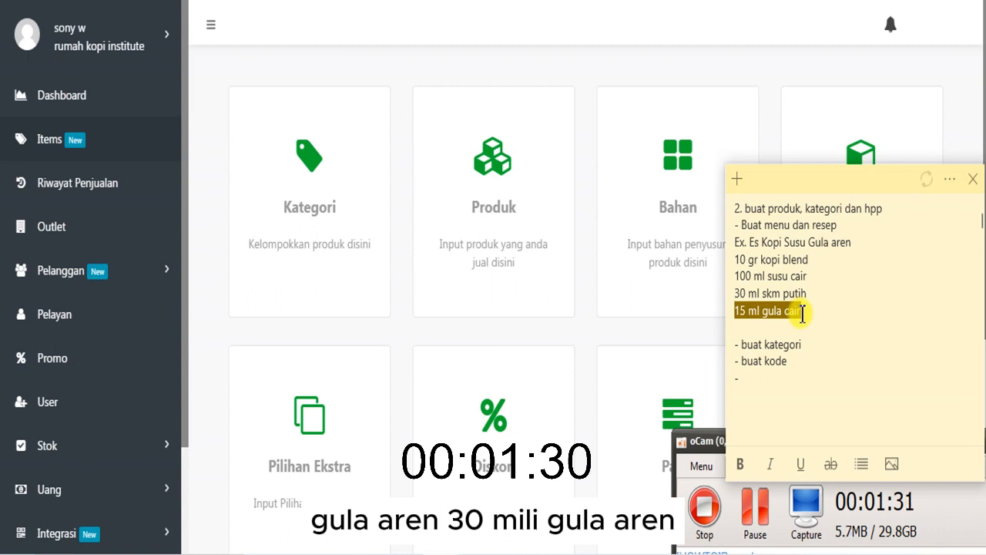
text(30 ml)
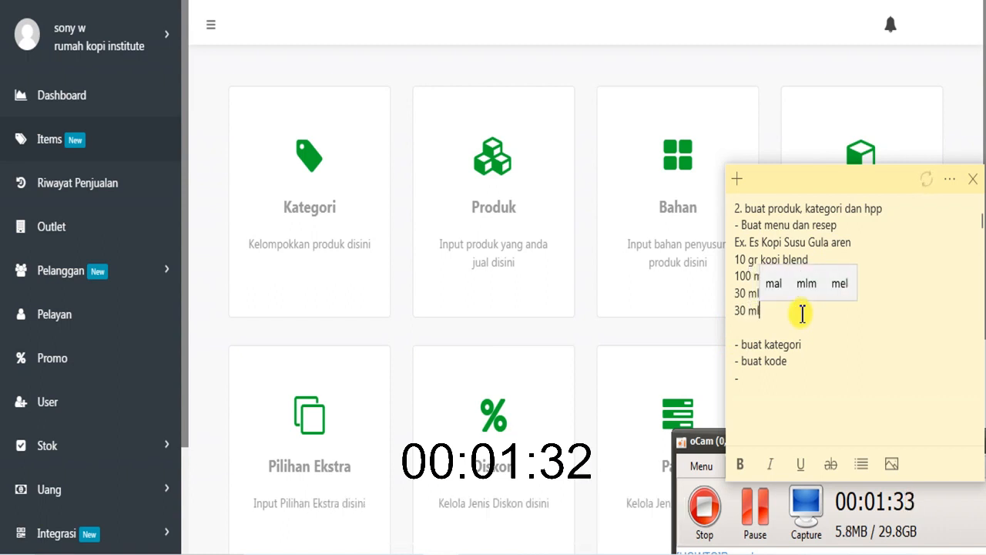
text( gulaare)
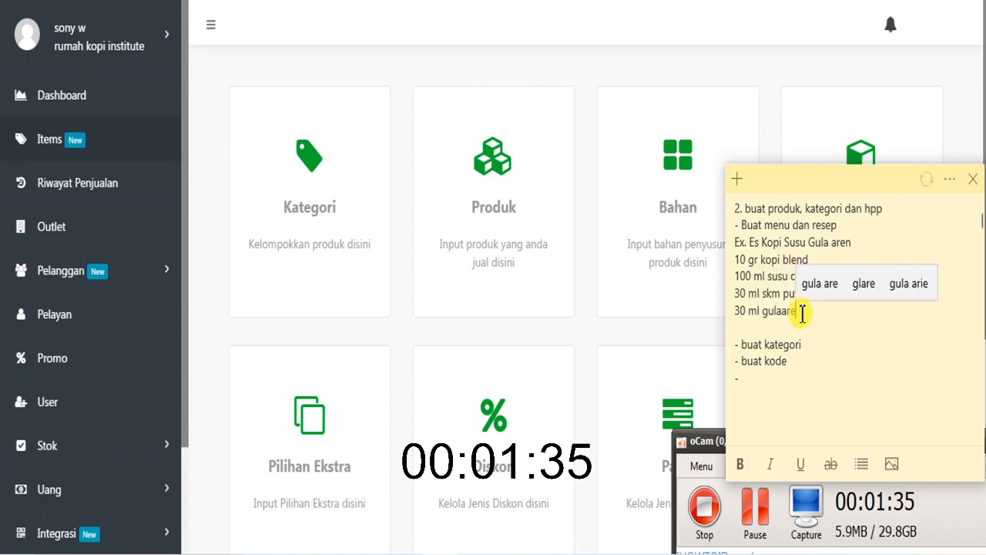
key(BackSpace)
text(aren)
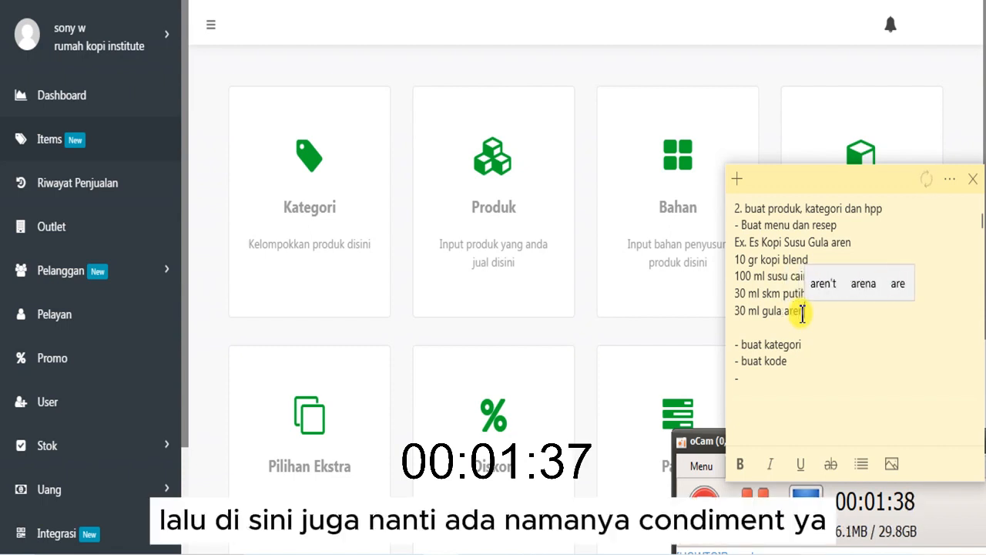
key(Return)
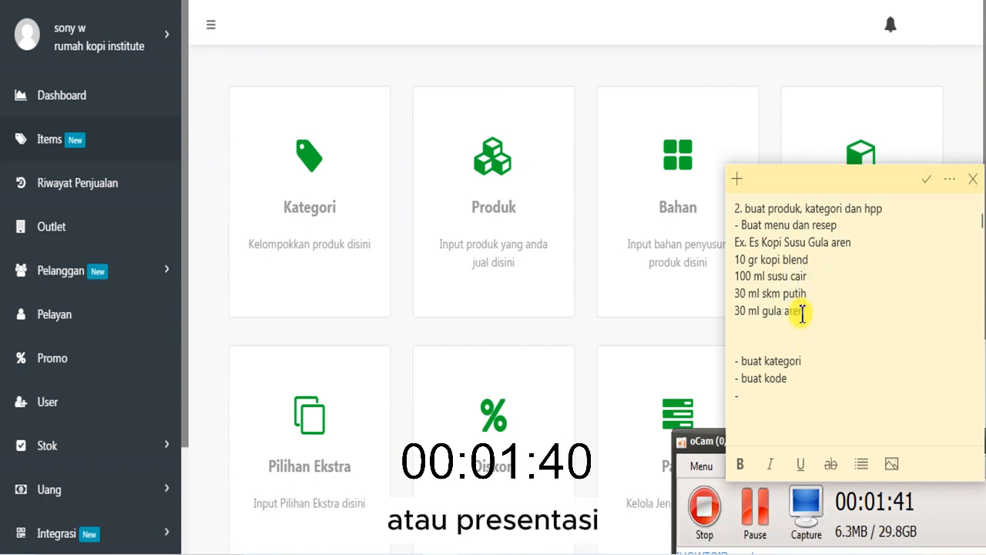
- Insert the heading "Bahan" on its own line above the ingredient "10 gr kopi blend"
triple_click(735, 260)
click(736, 262)
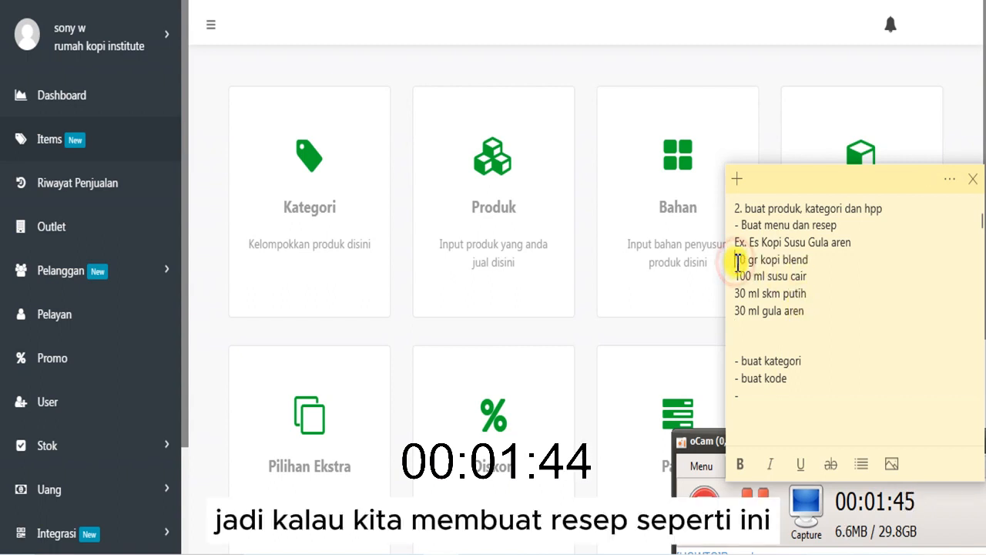
key(Return)
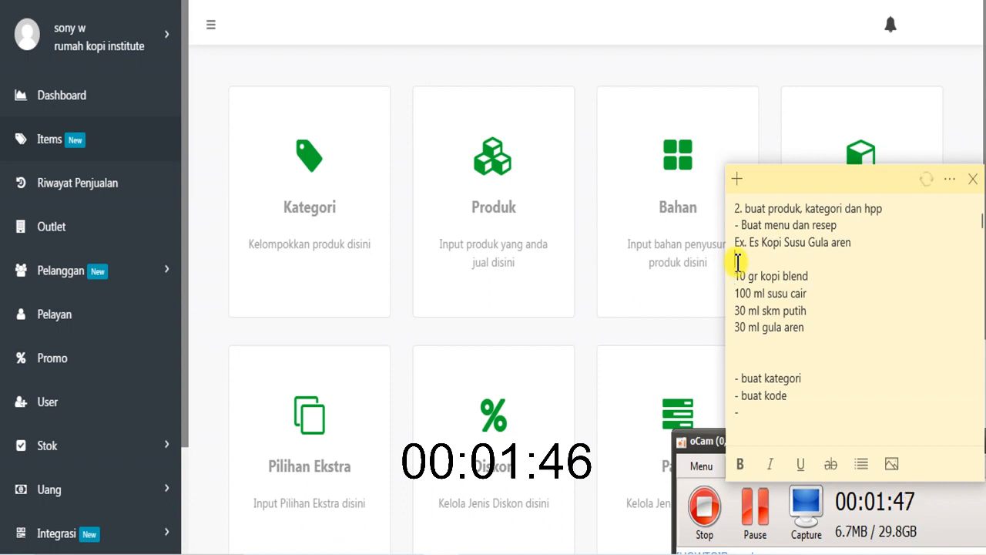
text(Bahan)
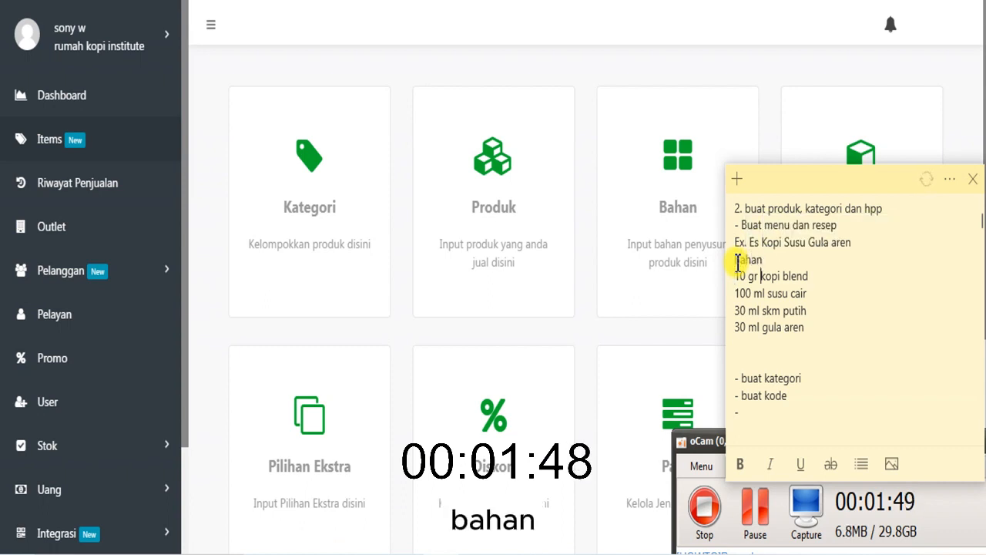
- Add the heading "Metode" below the ingredient list, followed by two new lines
key(Down)
key(Down)
key(Down)
key(Down)
key(Down)
text(Metode)
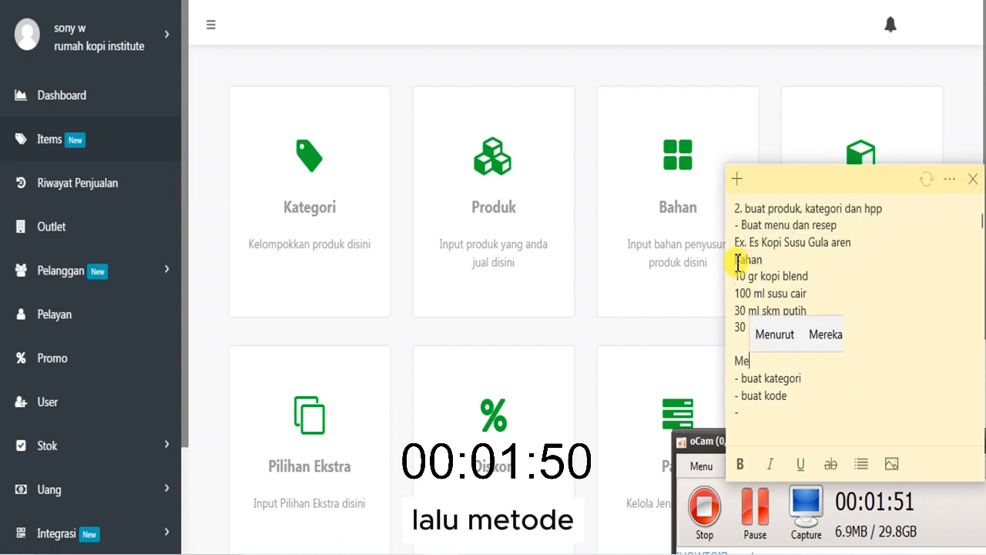
key(Return)
key(Return)
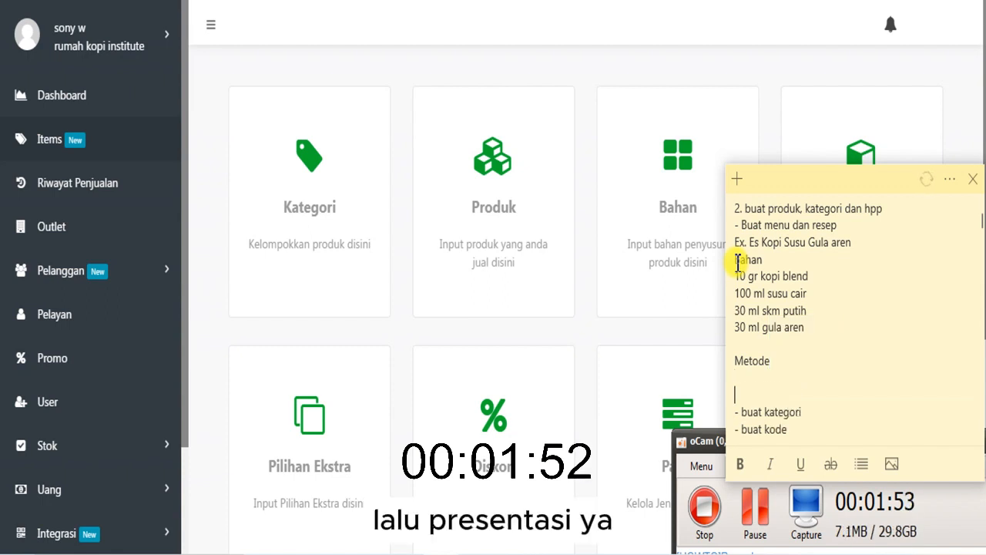
- Add the heading "Presentasi" below the Metode section of the note, with the line "Gelas plastik" under it
text(Presentasi)
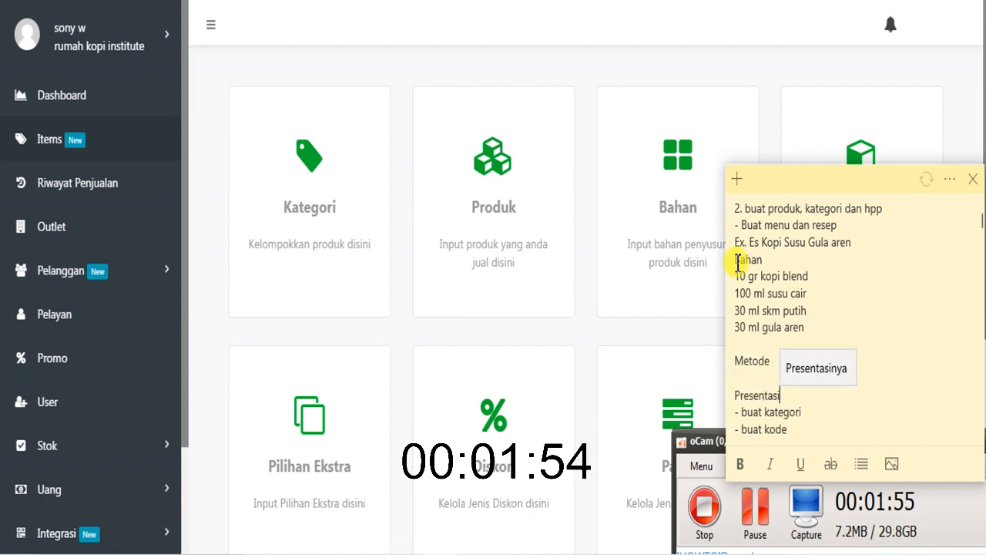
key(Return)
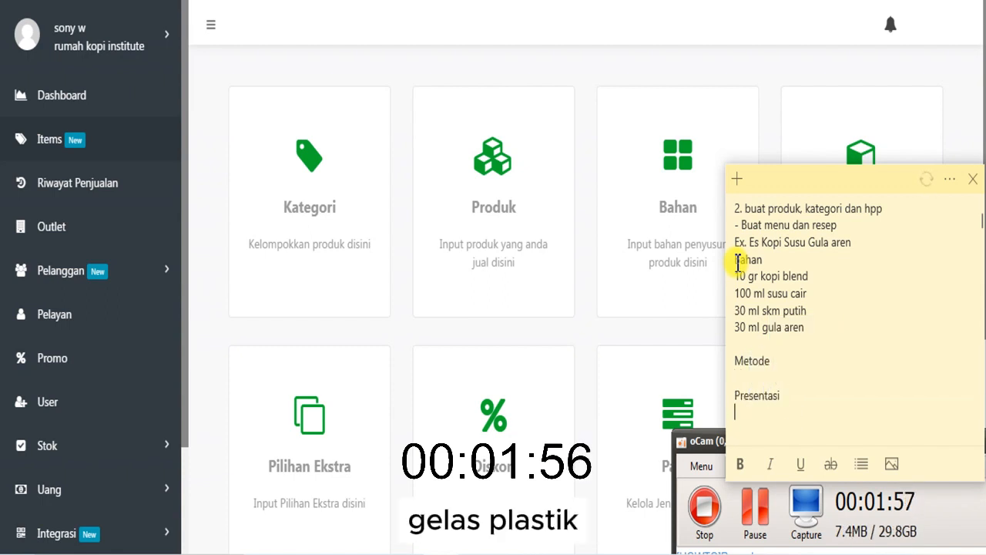
text(Gelas plastik)
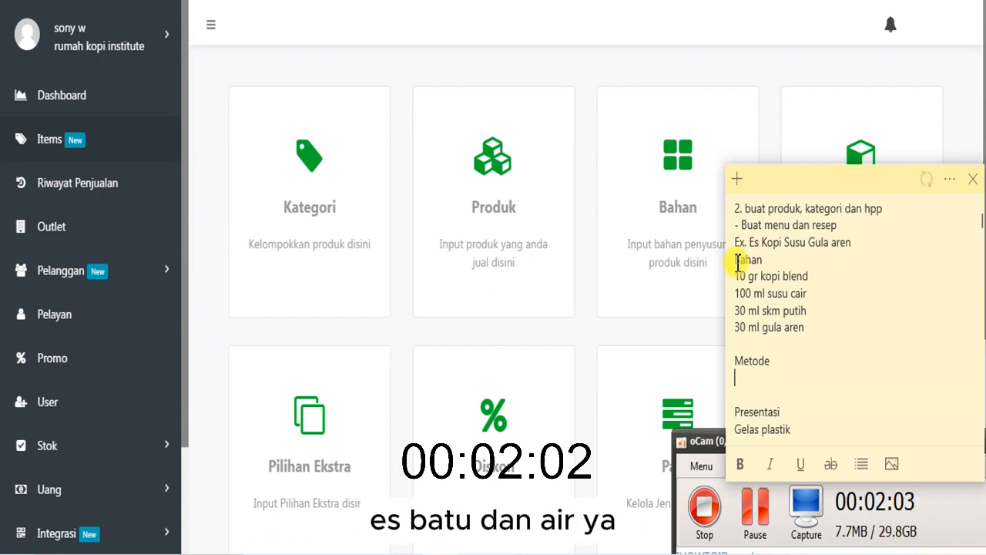
text(Es Batu)
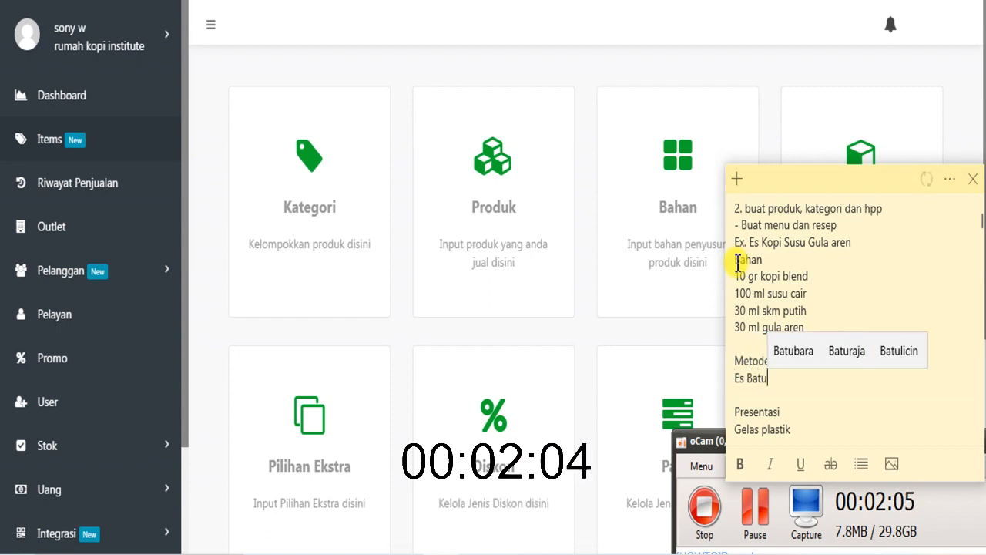
- Enter the lines "Es Batu" and "Layer" under the Metode heading
key(Return)
text(Layer)
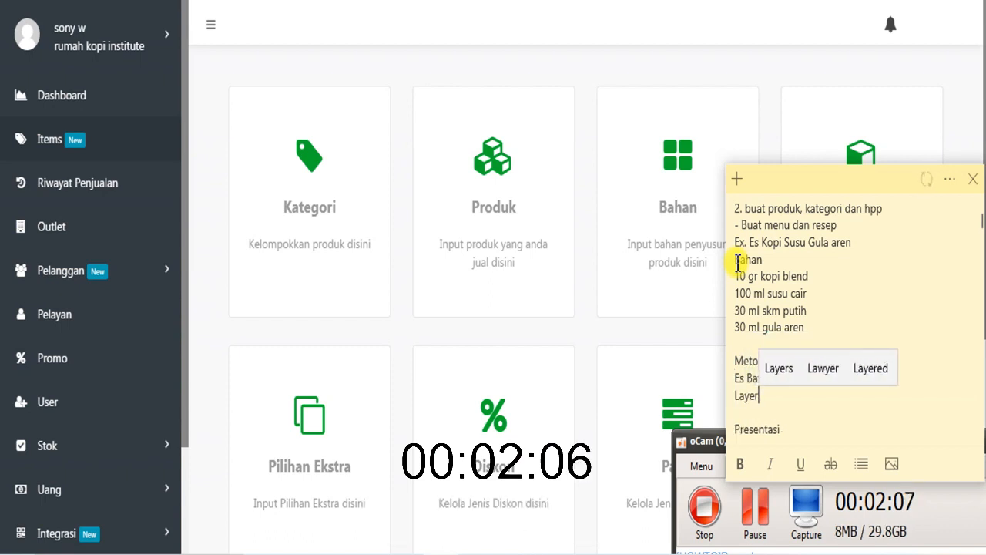
- Review the note from the earlier setup checklist through the ingredients, method and presentation of the example drink
click(763, 297)
scroll(774, 345, up, 3)
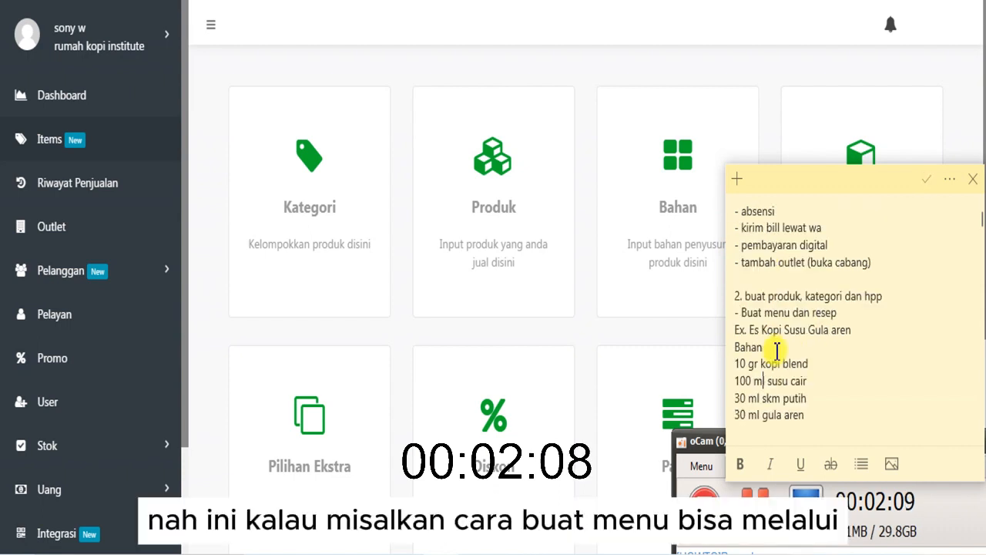
scroll(773, 346, up, 3)
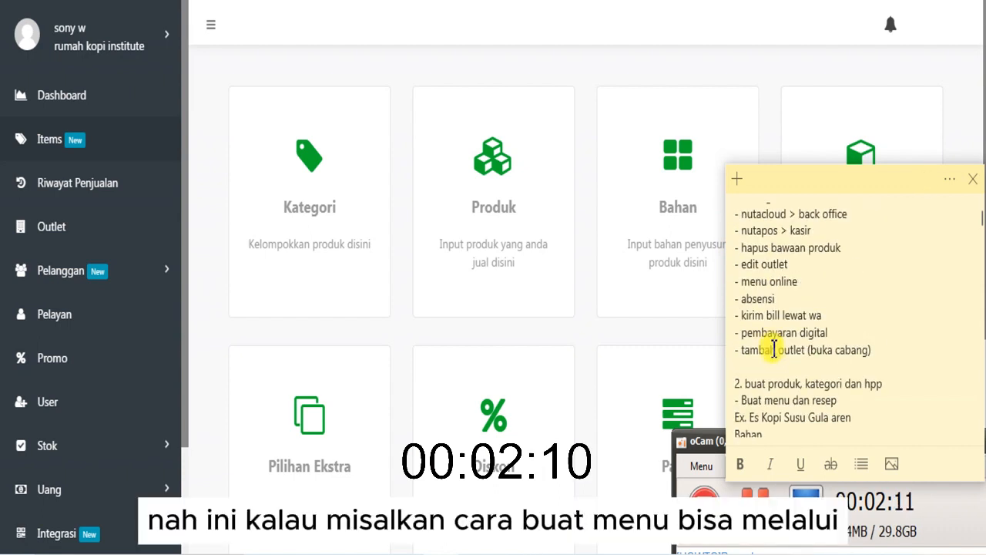
key(Down)
key(Down)
key(Down)
key(Down)
key(Down)
key(Down)
key(Down)
key(Down)
key(Down)
key(Down)
key(Down)
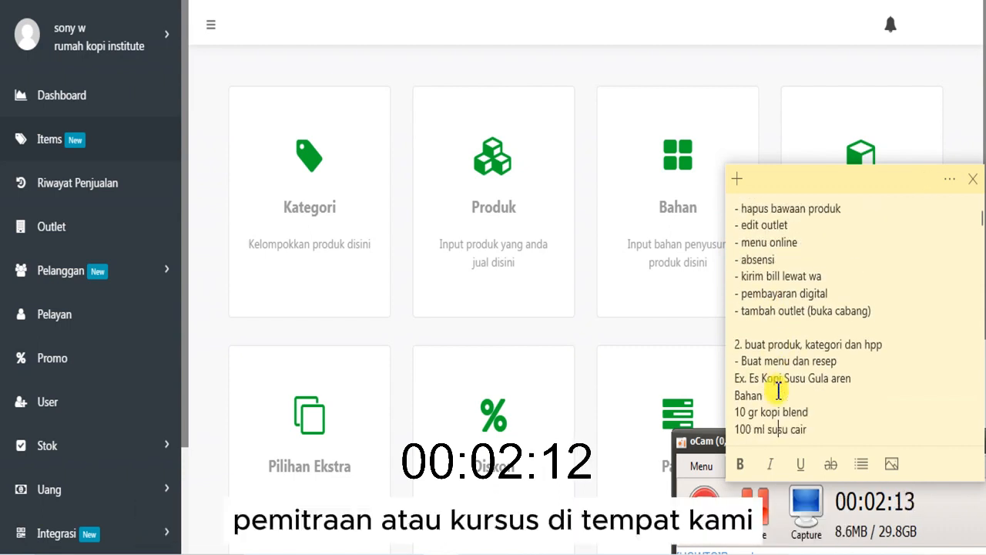
key(Return)
text(Gelas plastik)
key(Return)
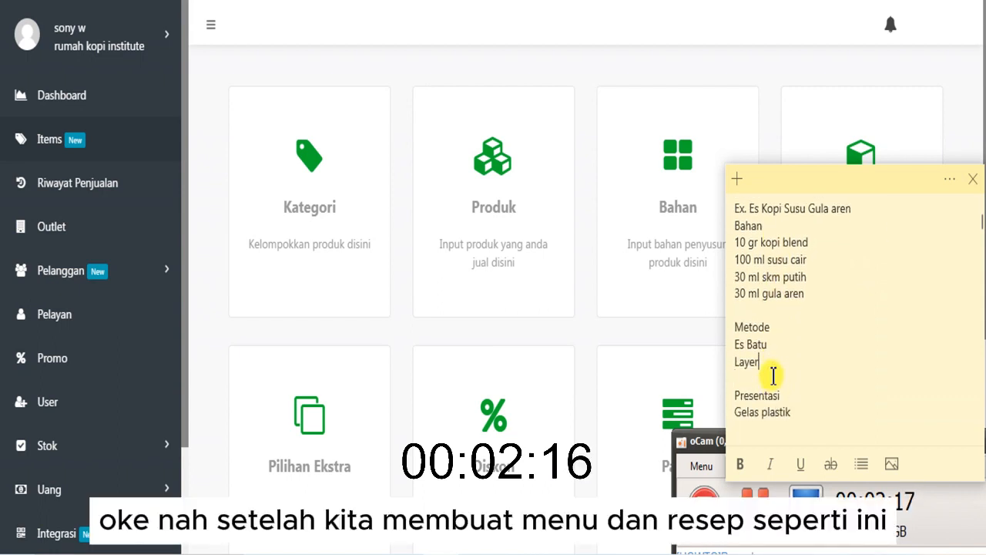
key(Up)
key(Up)
key(Up)
key(Up)
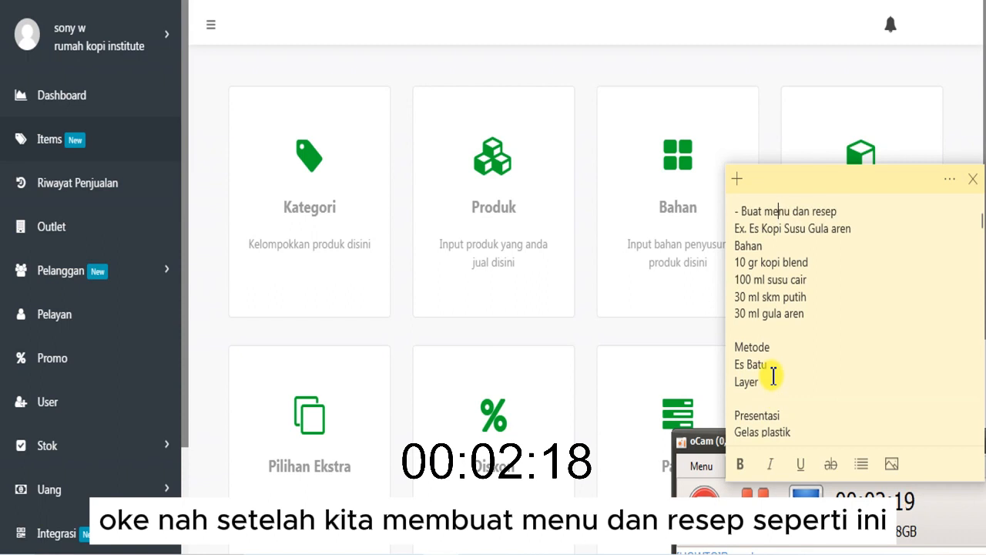
key(Up)
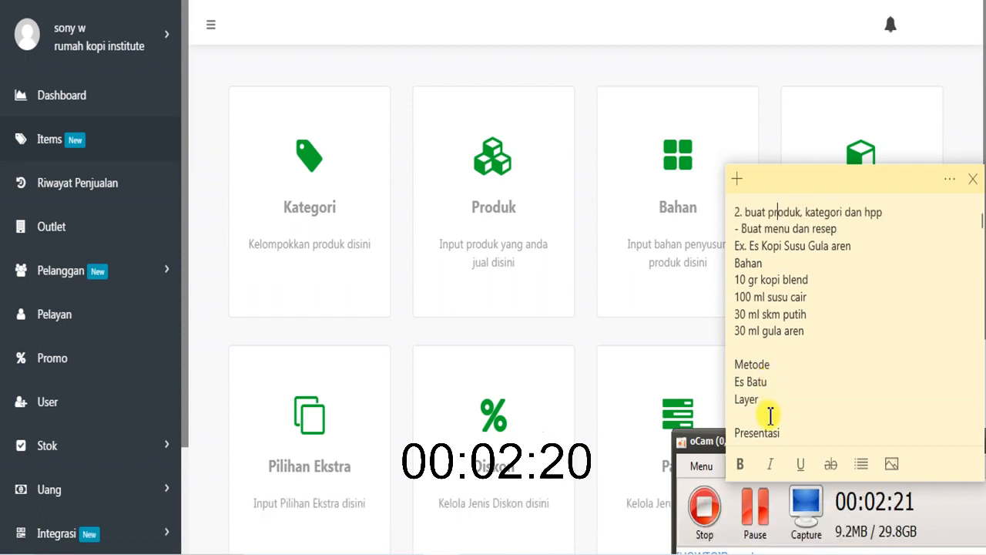
- Remove the blank lines above the Metode and Presentasi headings in the note
click(751, 352)
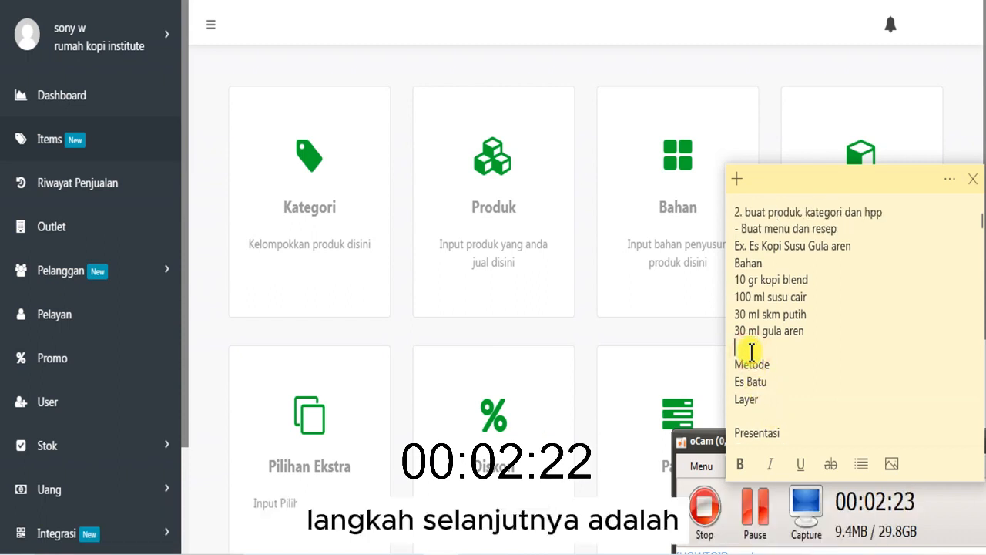
key(Delete)
click(748, 398)
key(Delete)
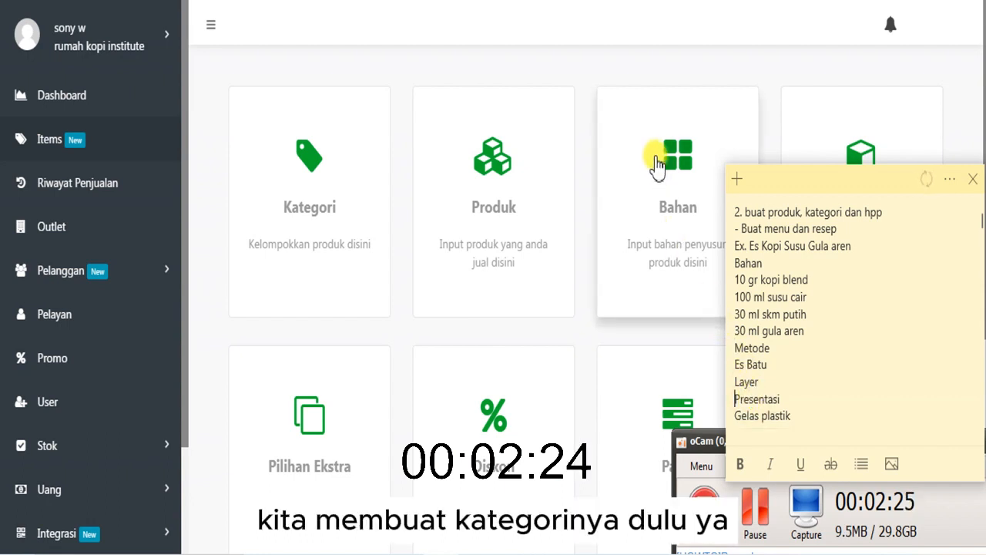
- Open the Kategori page in Nutacloud and bring the sticky note back in front, ready for editing
click(644, 75)
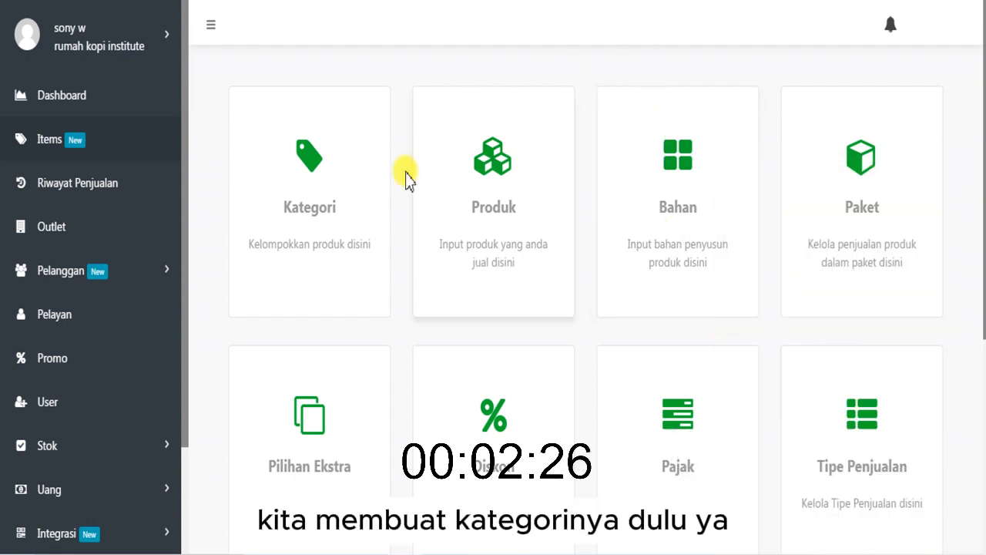
click(358, 247)
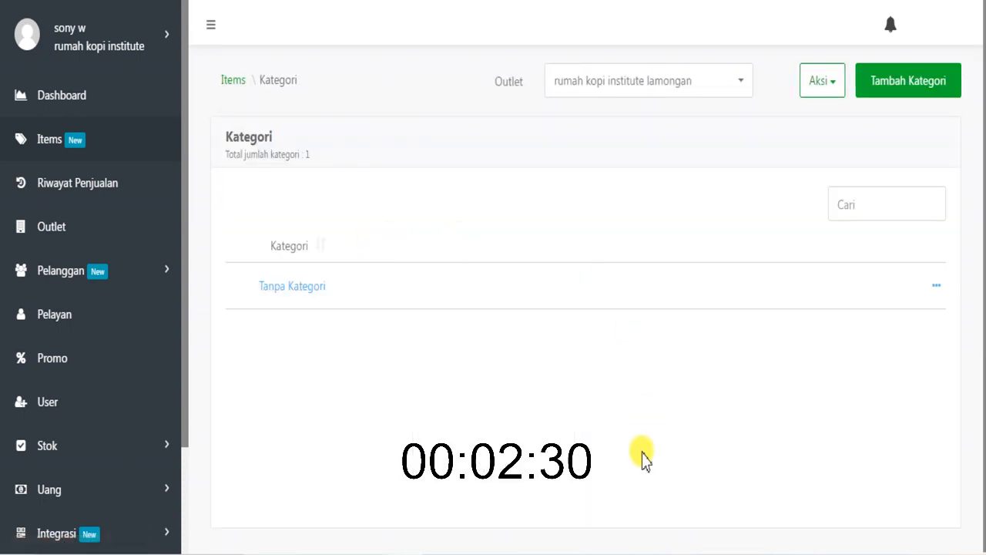
click(468, 553)
click(758, 534)
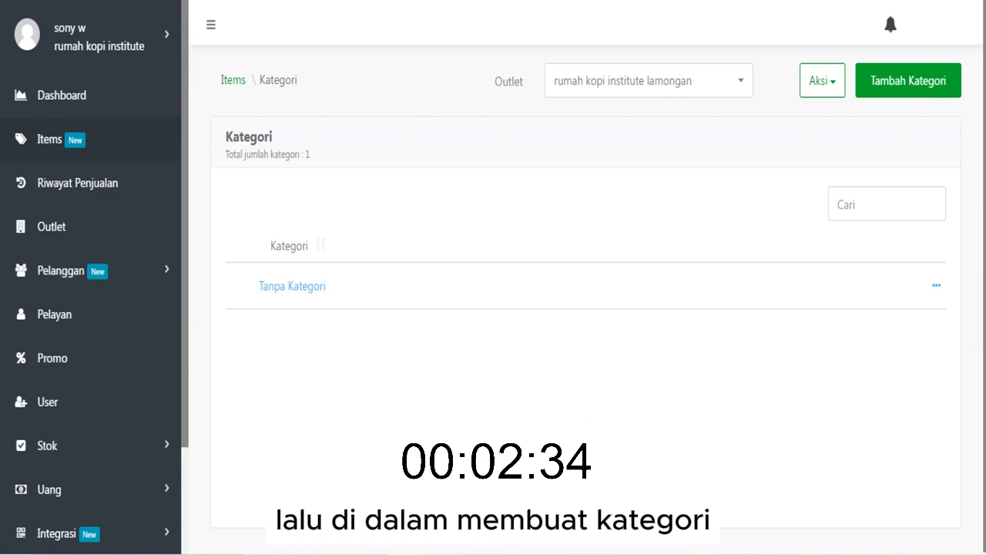
key(alt+Tab)
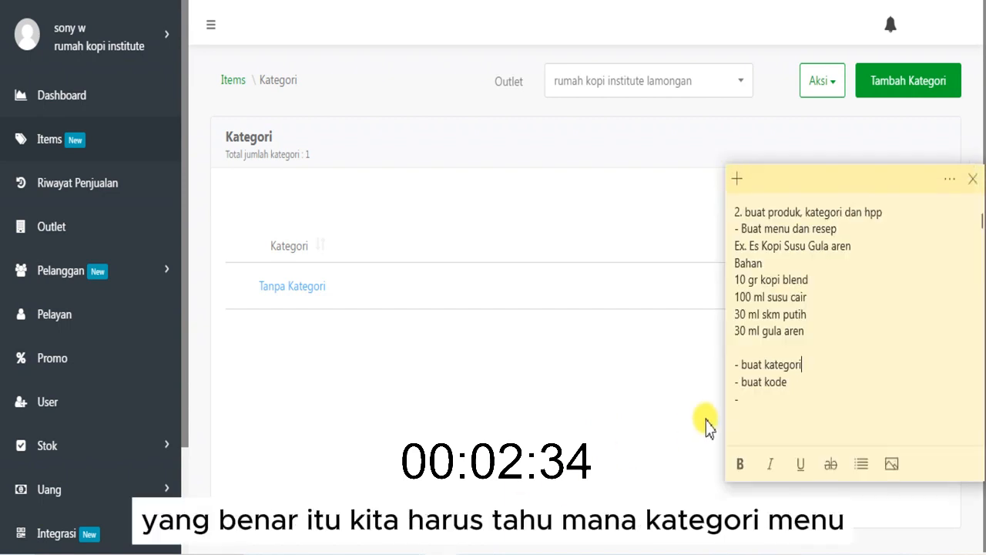
- Extend the "buat kategori" line of the note with "menu, Bahan bar, bahan kitchen, bahan general"
text(menu)
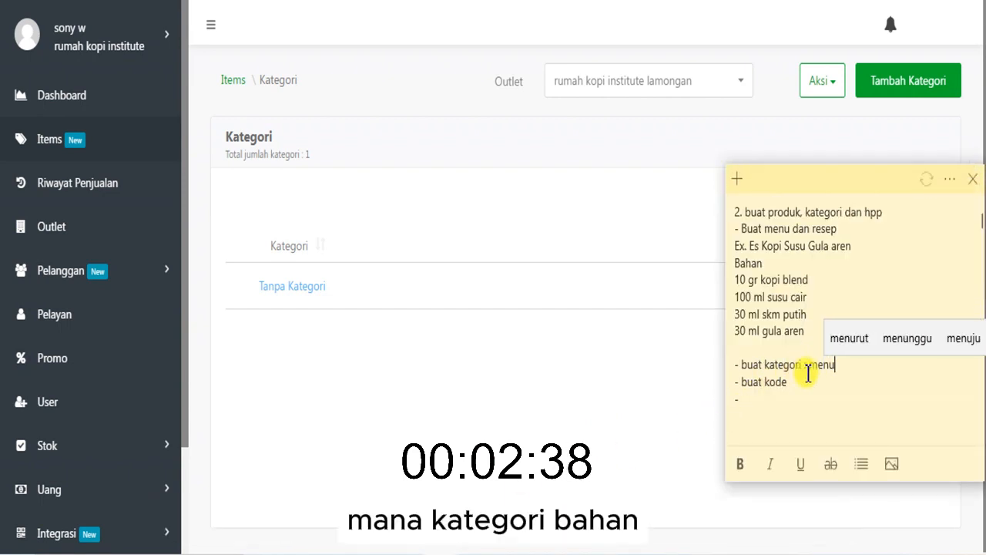
text(, Bh)
key(BackSpace)
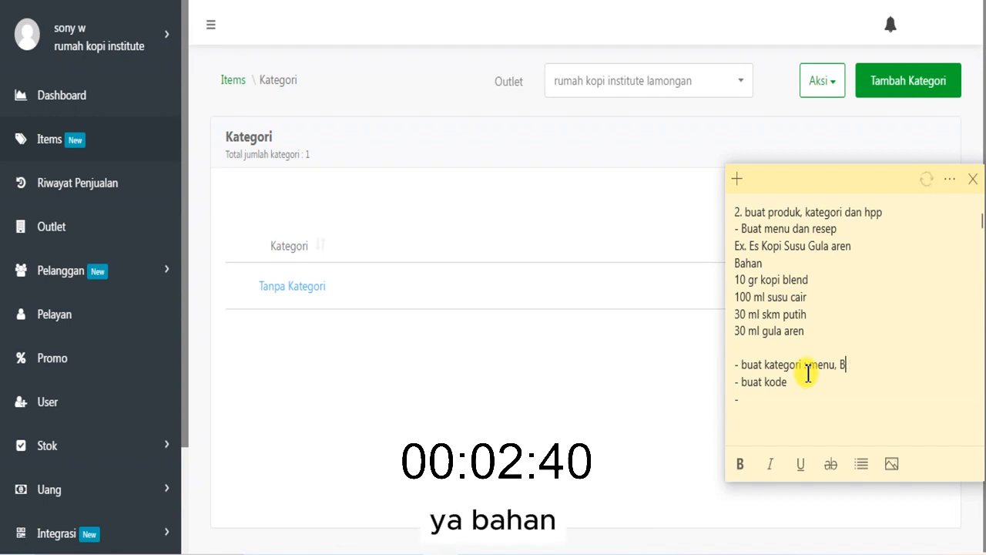
text(ahan)
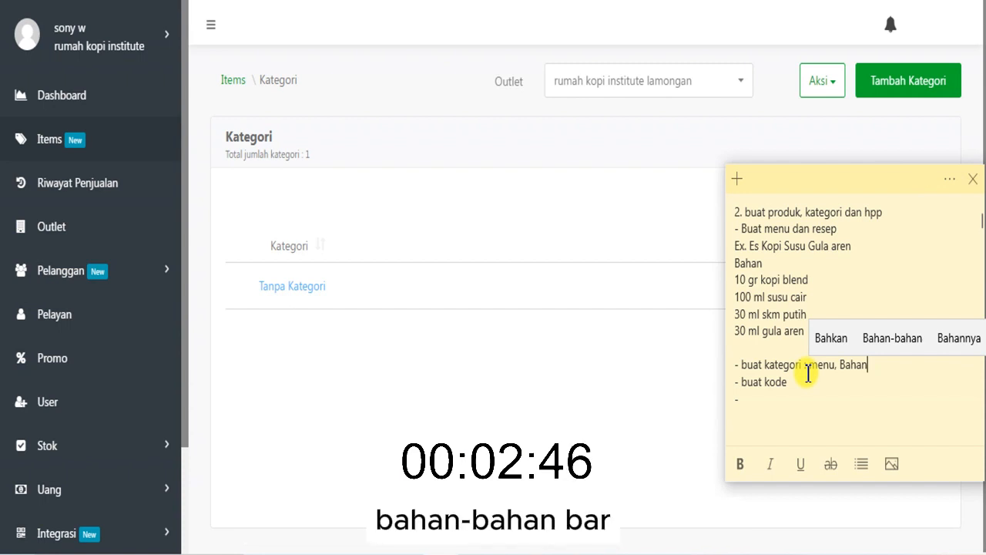
text(bar,)
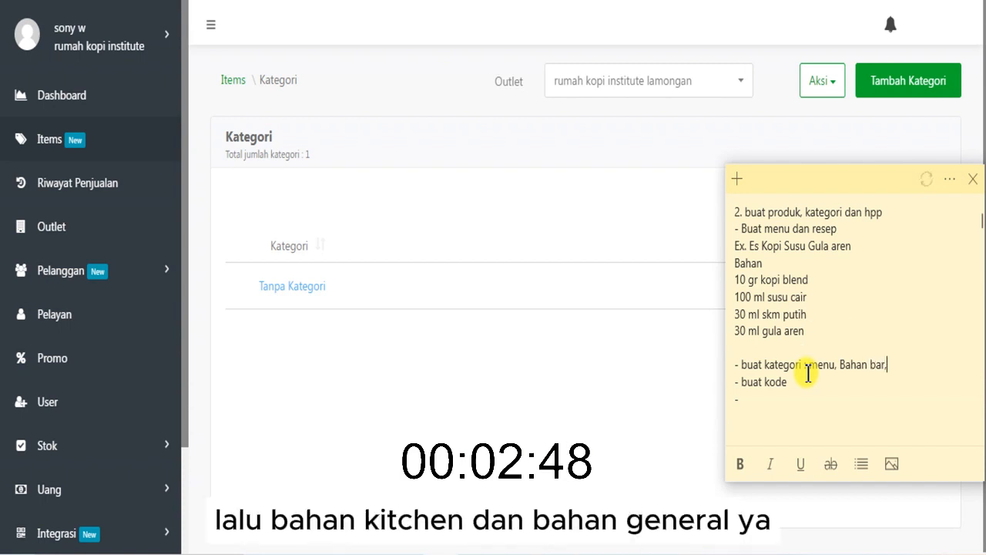
text( bahan kit)
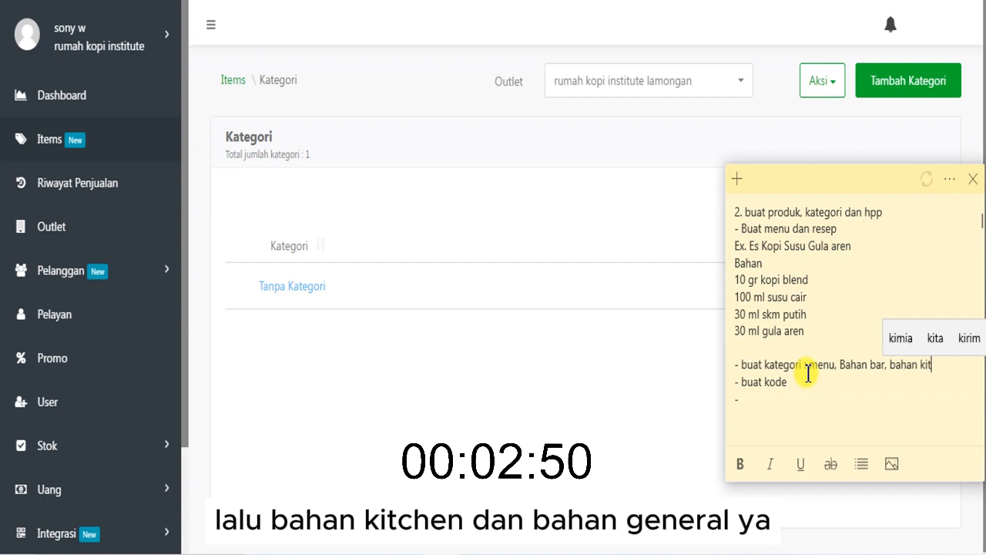
text(chen, bah)
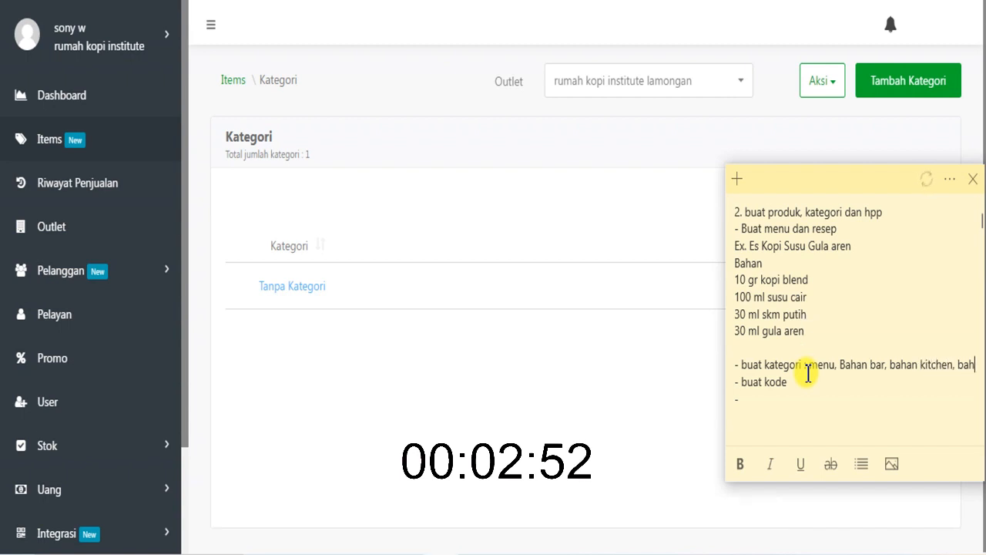
text(an general)
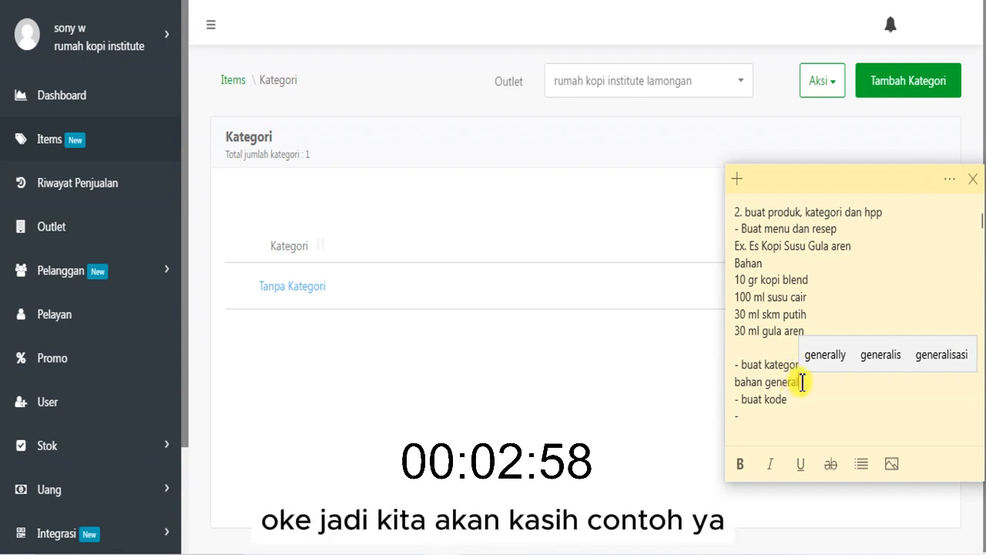
- Return to the Kategori page, then create and save a category named "Menu Coffee"
click(556, 140)
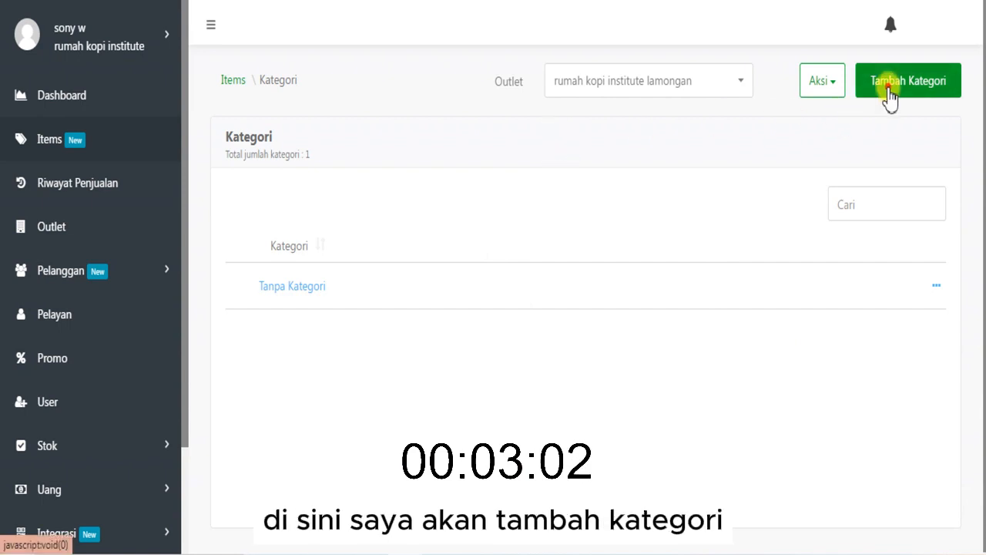
click(890, 98)
click(512, 191)
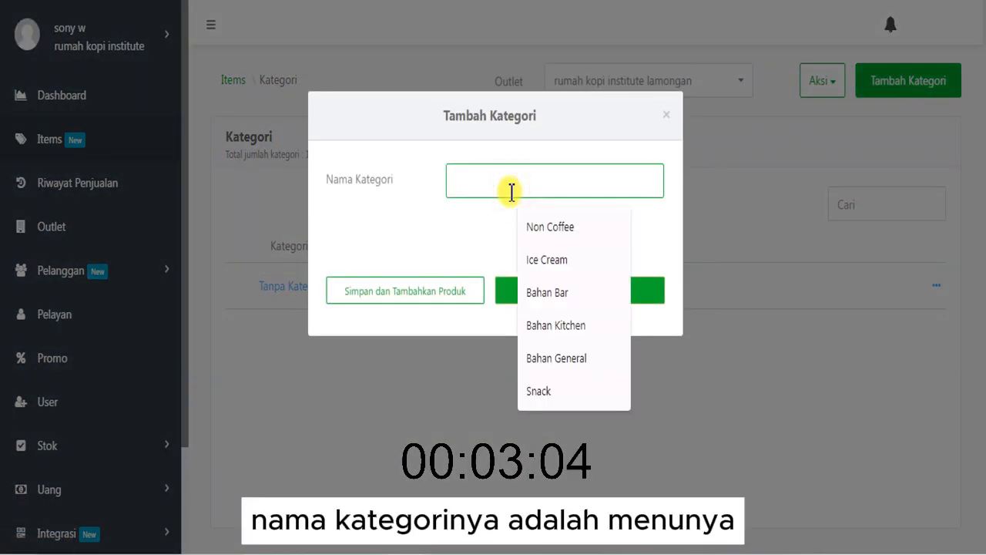
text(Menu )
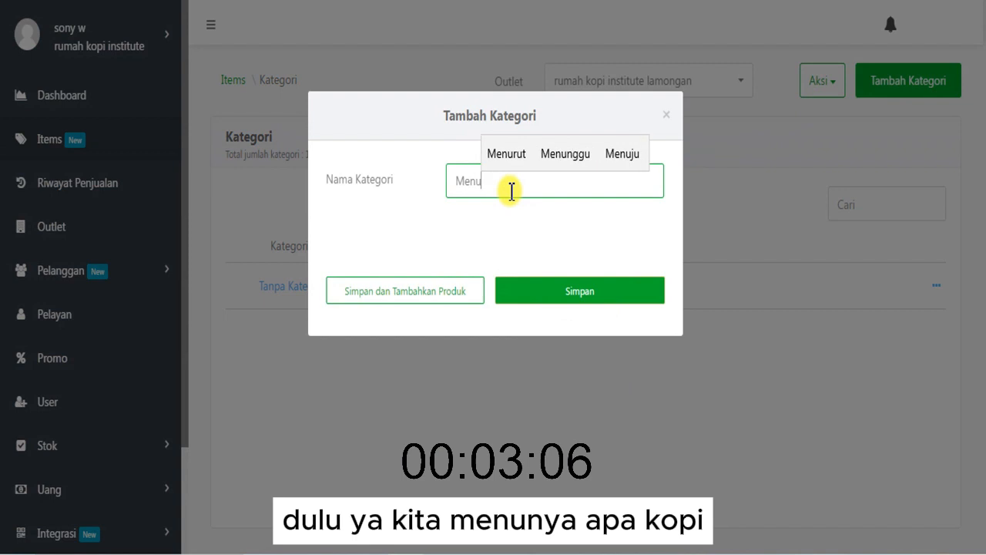
text(Coffee)
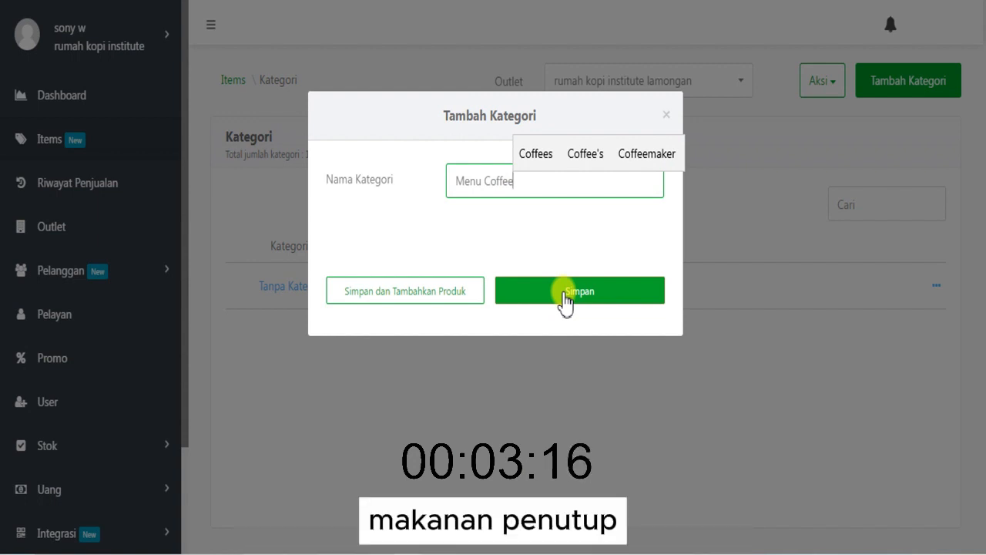
click(564, 299)
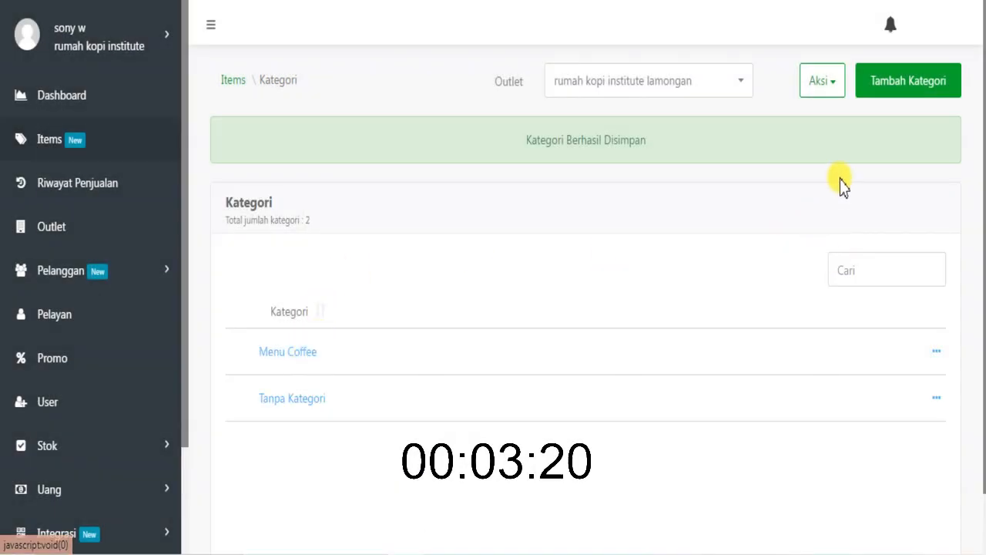
- Create and save another category named "Bahan Bar"
click(894, 87)
click(518, 192)
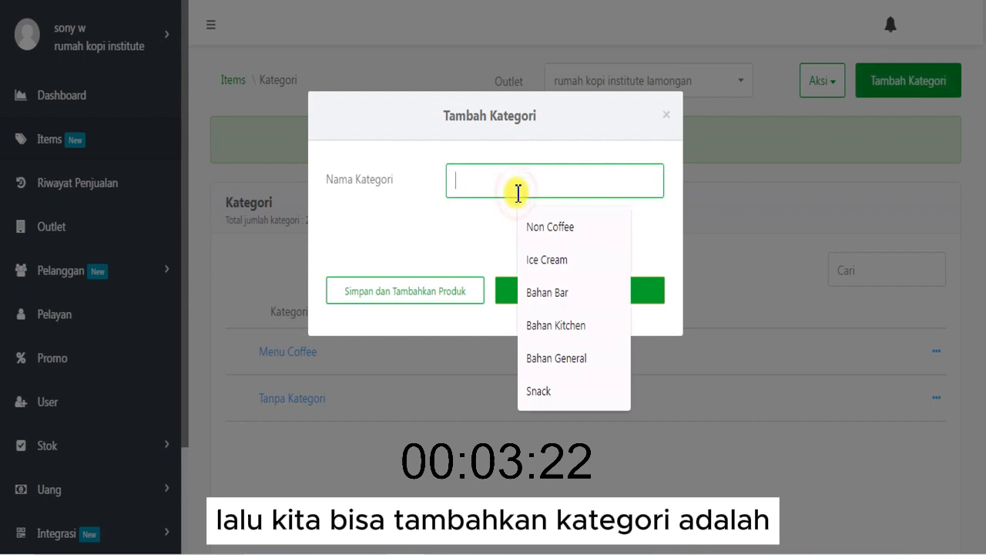
text(Bahan Ba)
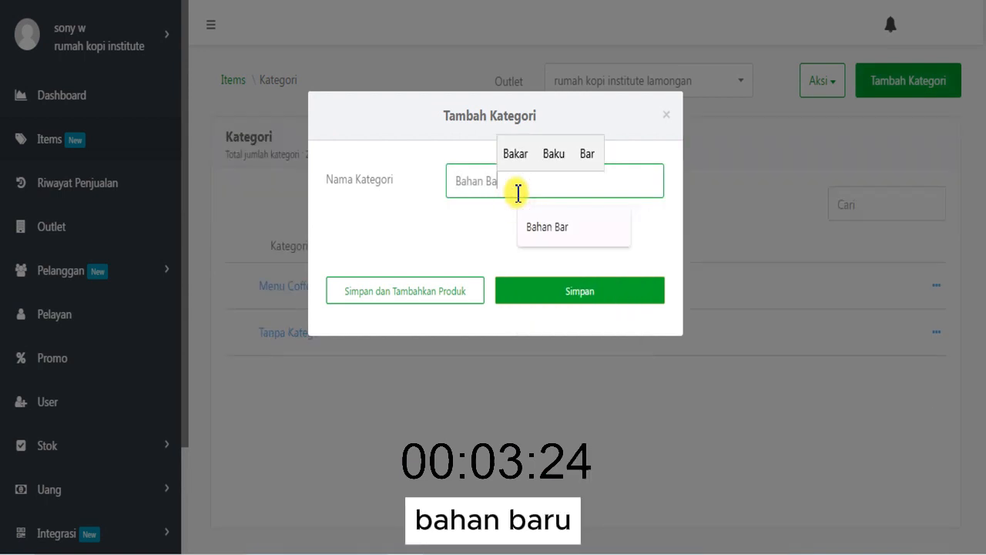
text(r)
click(551, 293)
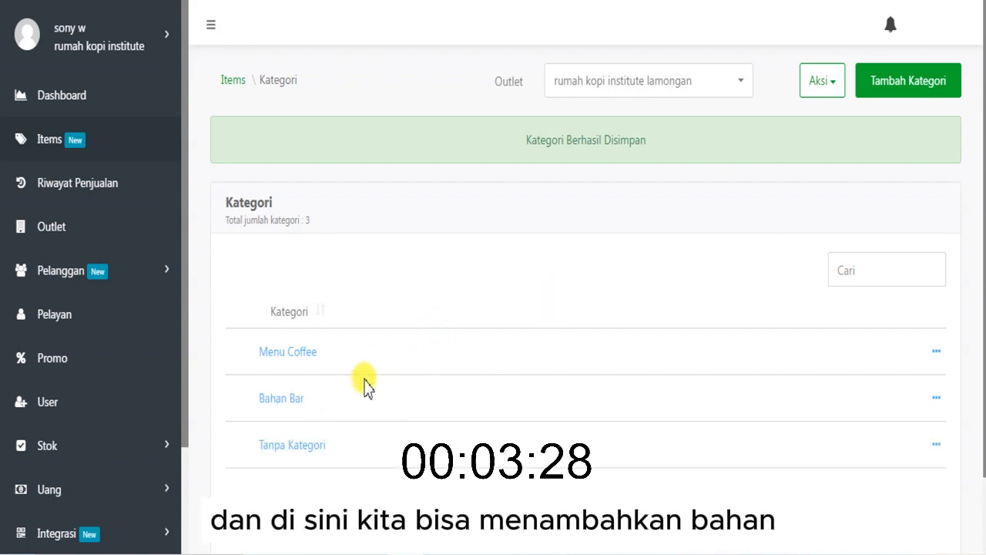
- Create and save a category named "Bahan General"
click(621, 176)
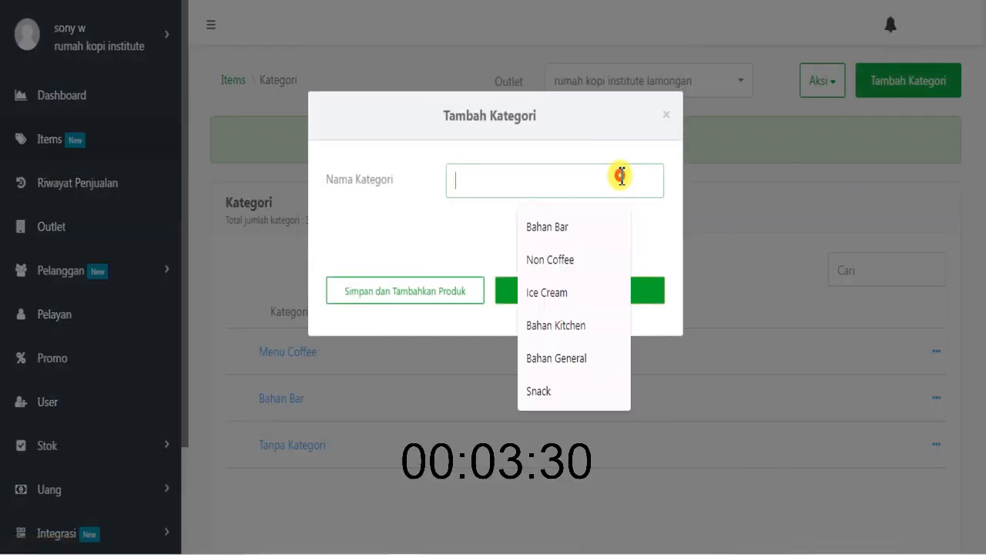
text(Bahan K)
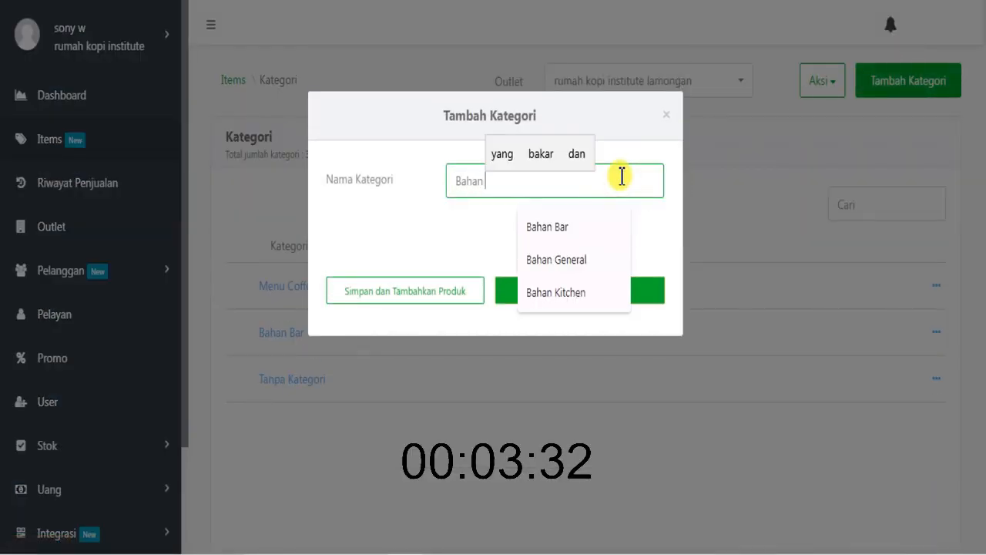
key(BackSpace)
text(G)
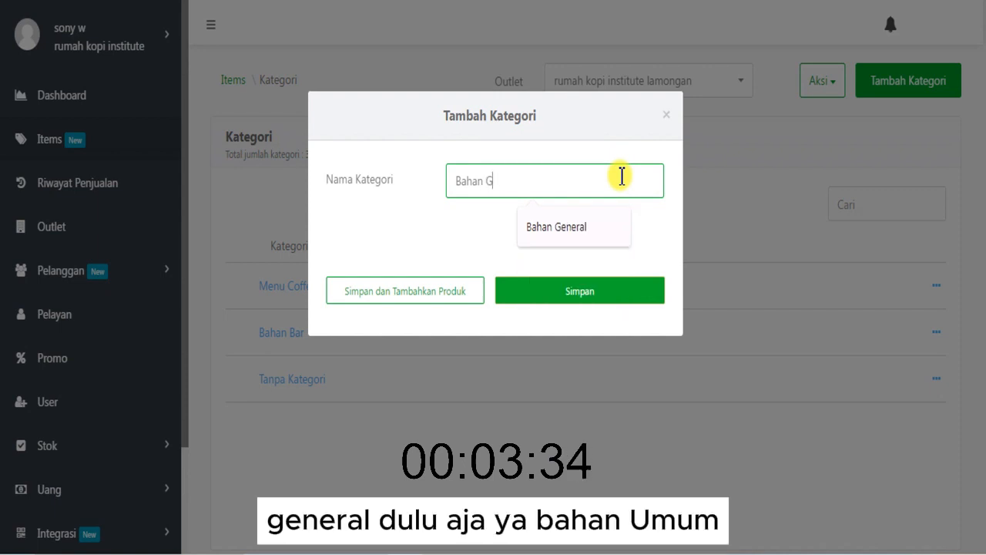
text(eneral)
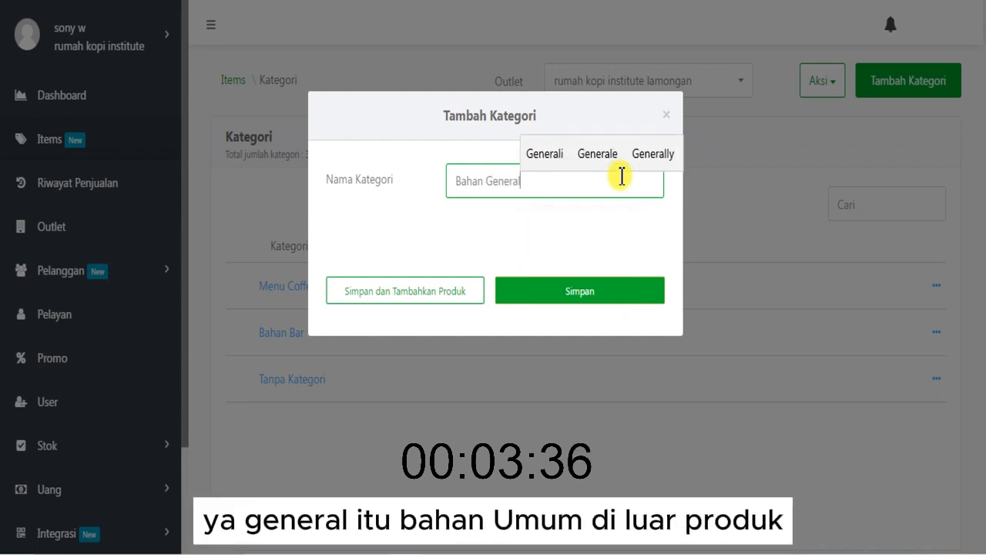
click(622, 286)
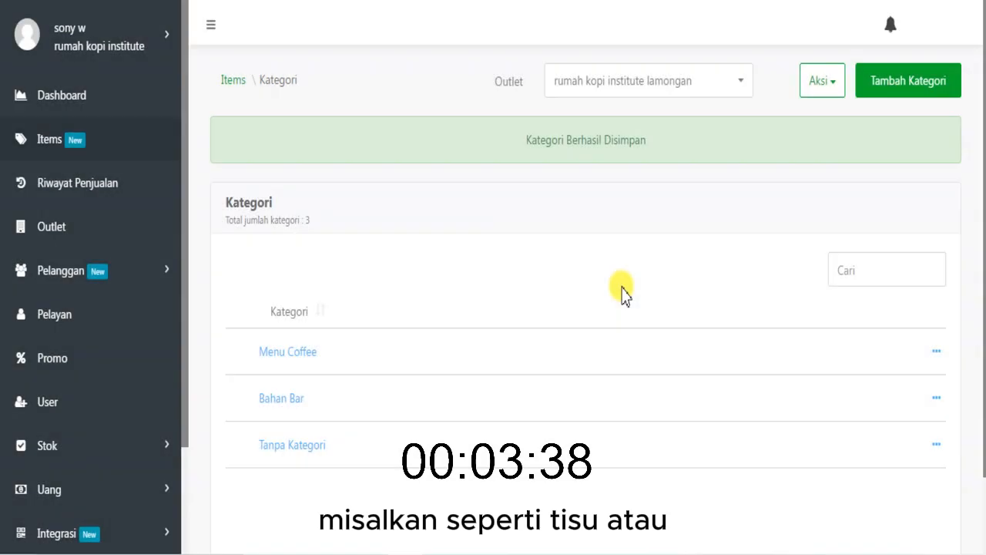
- Add and save one more category named "Menu coklat"
drag(983, 209, 886, 283)
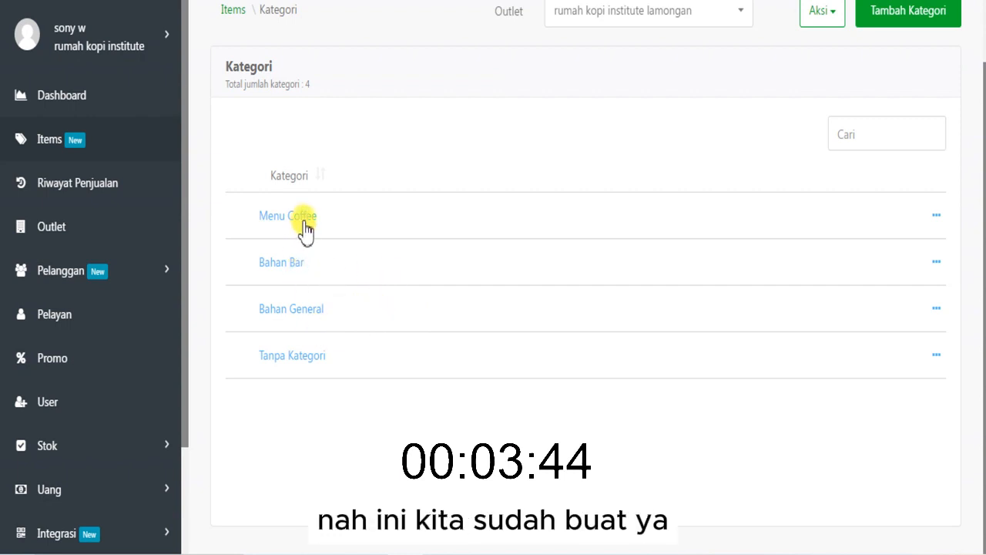
drag(983, 147, 983, 96)
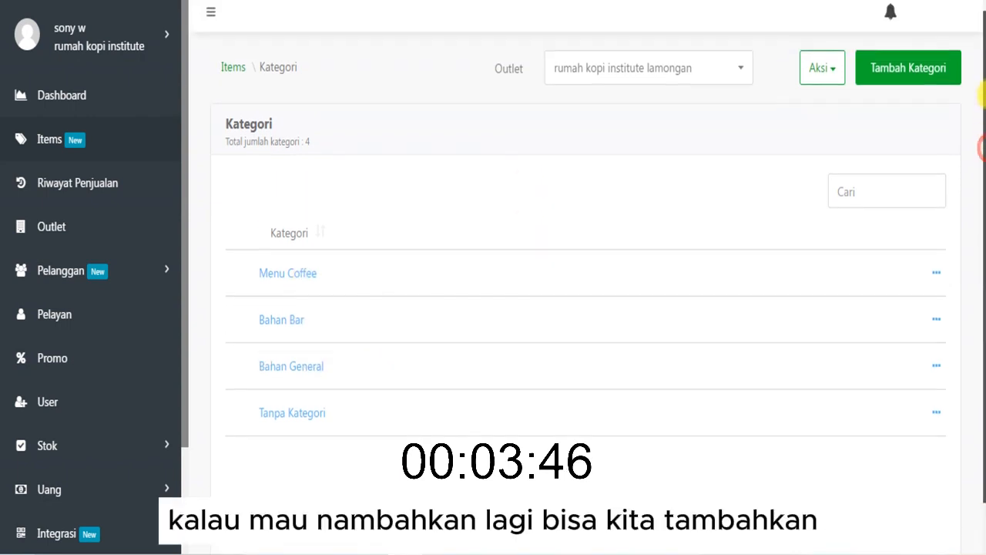
click(910, 81)
click(552, 185)
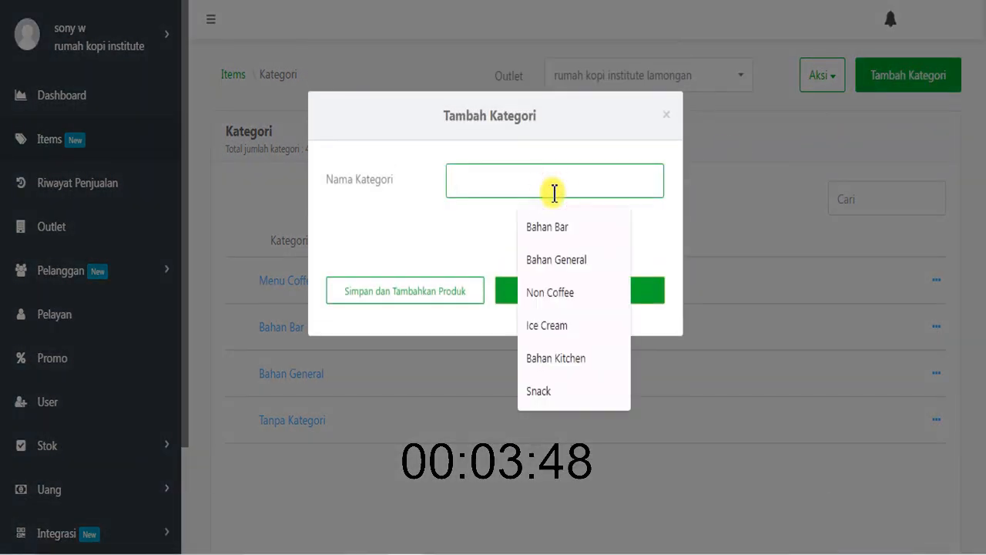
text(Menu coklat)
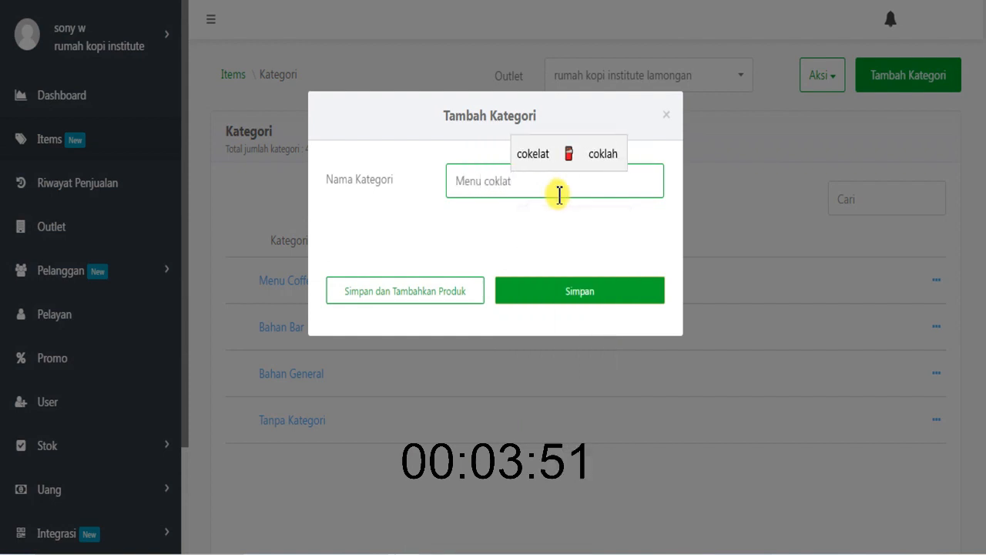
click(594, 290)
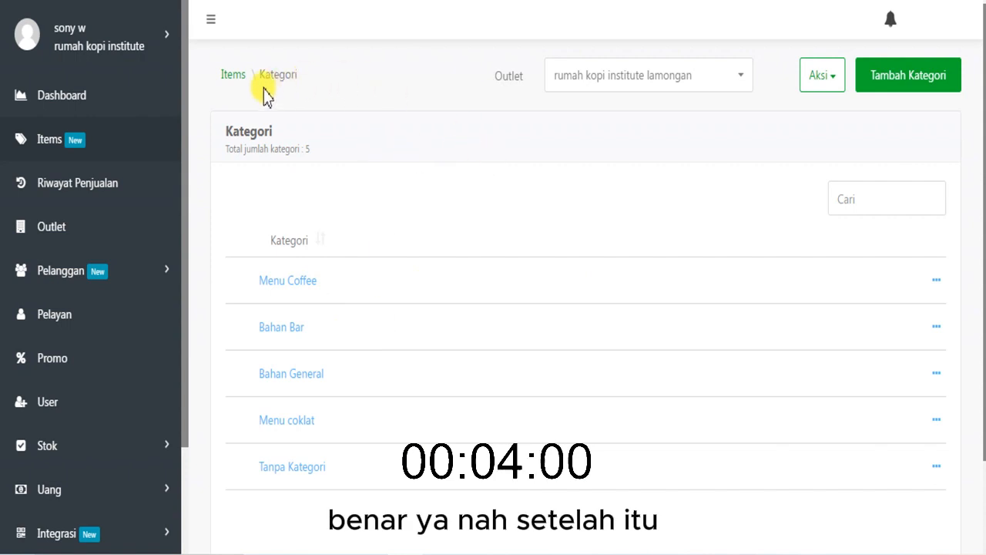
- Go from the categories through Items to the Produk page, and bring the sticky note to the front
click(234, 77)
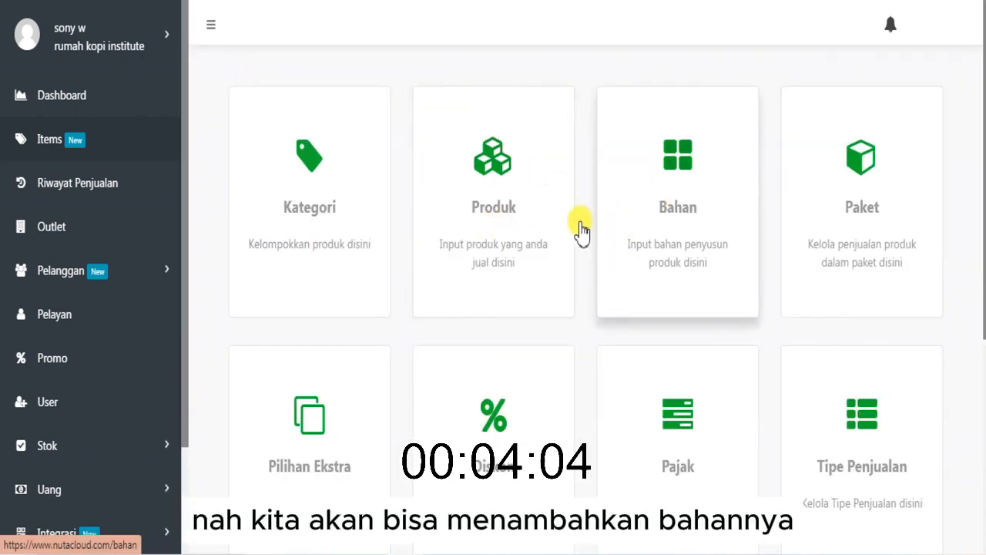
click(530, 201)
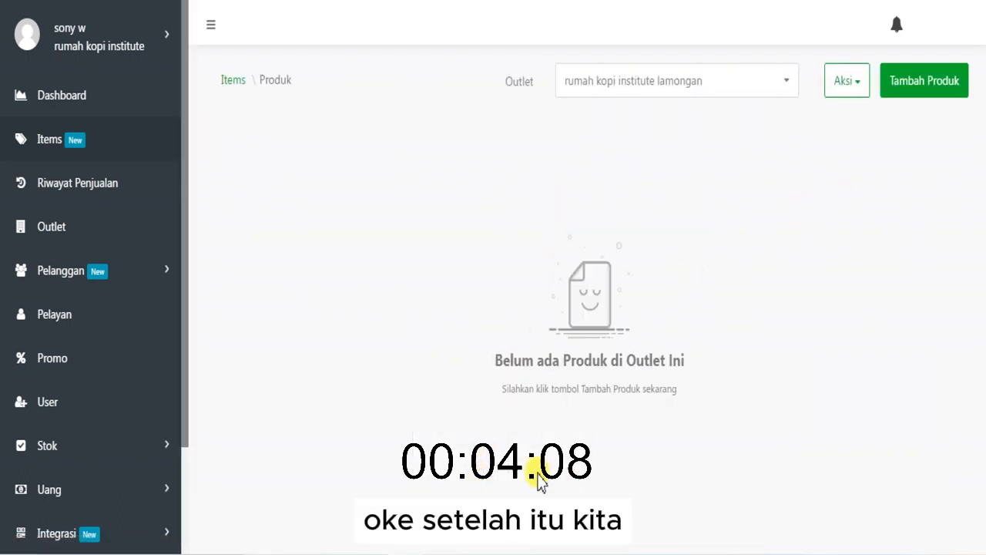
click(404, 554)
click(817, 401)
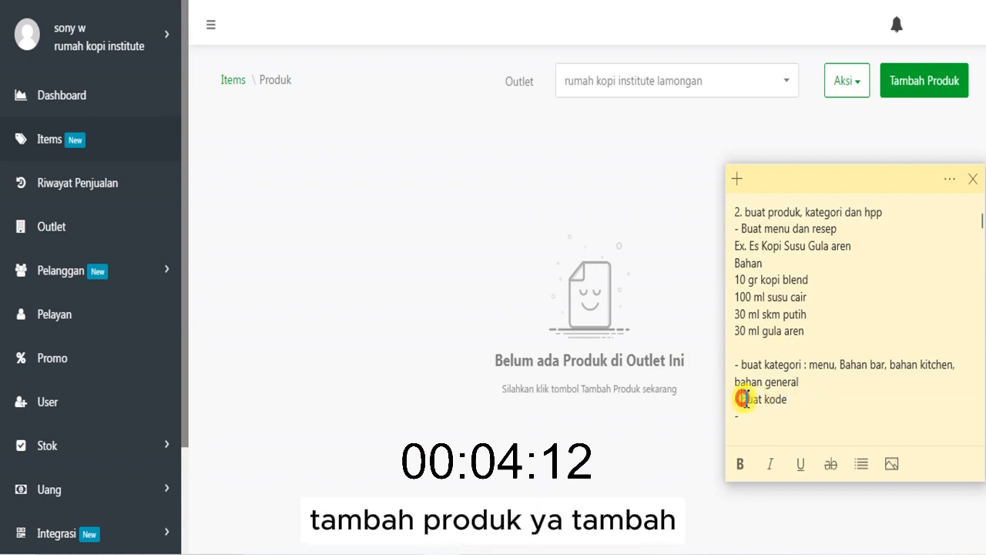
- Replace "buat kode" in the note with "Tambah Produk/Menu"
drag(742, 399, 787, 399)
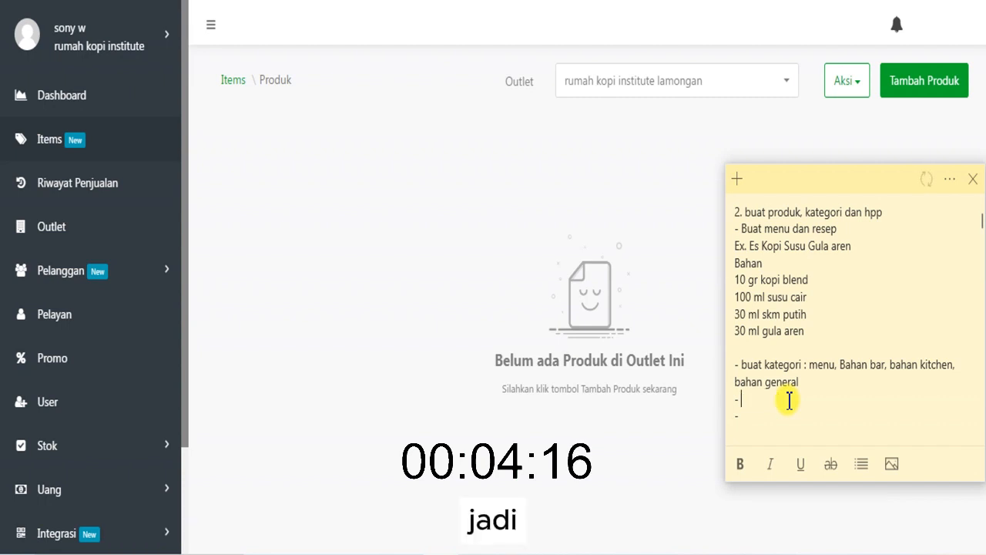
text(Tambah )
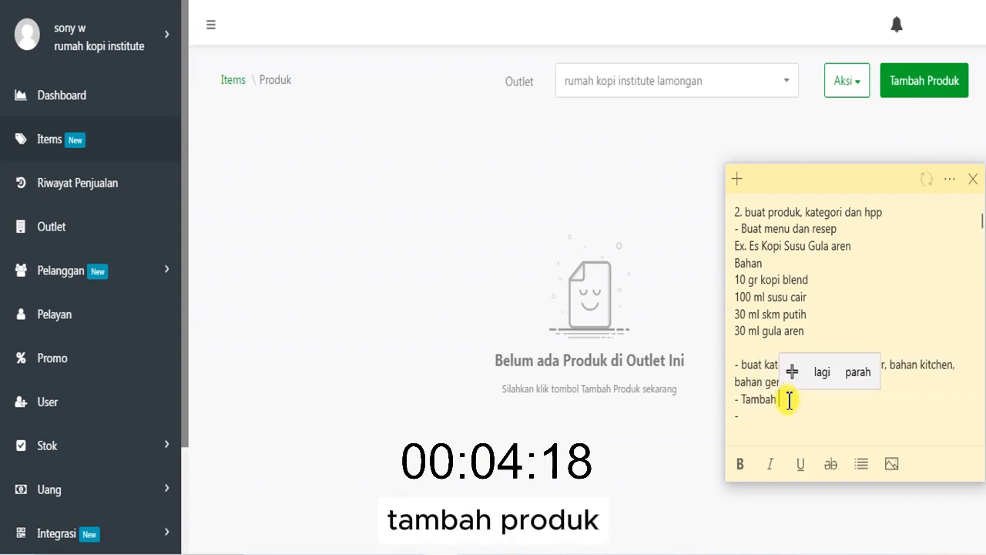
text(Produk)
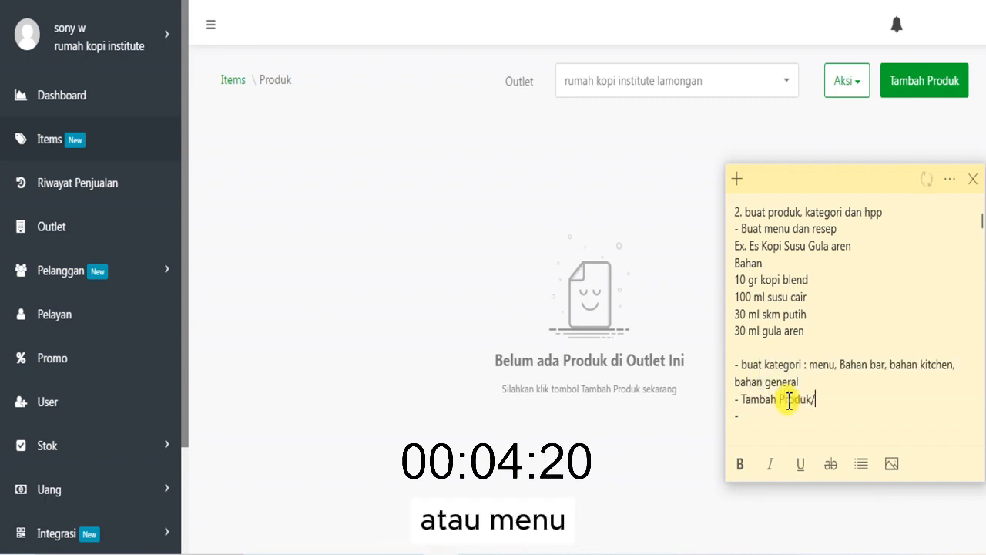
text(/Menu)
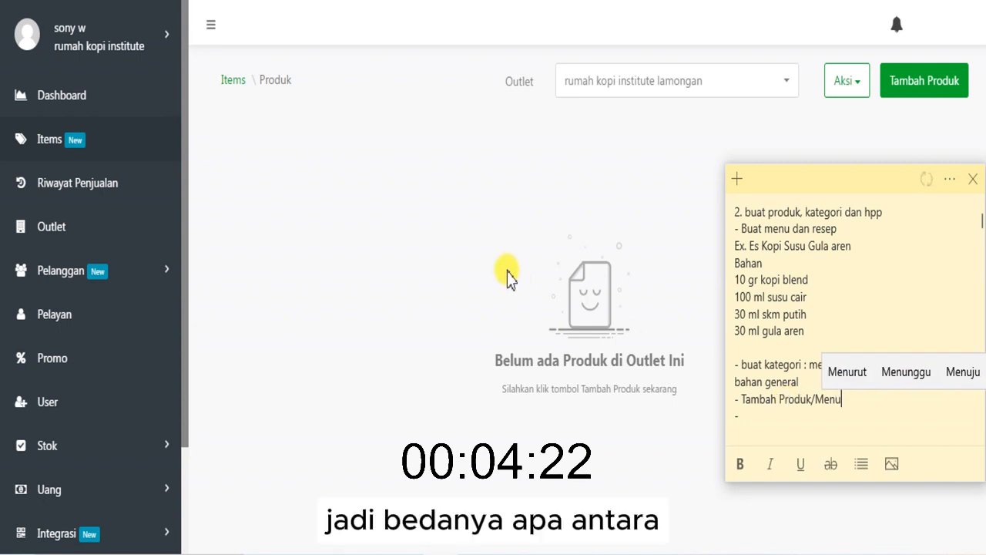
- Return to the Items overview to compare the Produk and Bahan sections, and reopen the Produk page
click(392, 150)
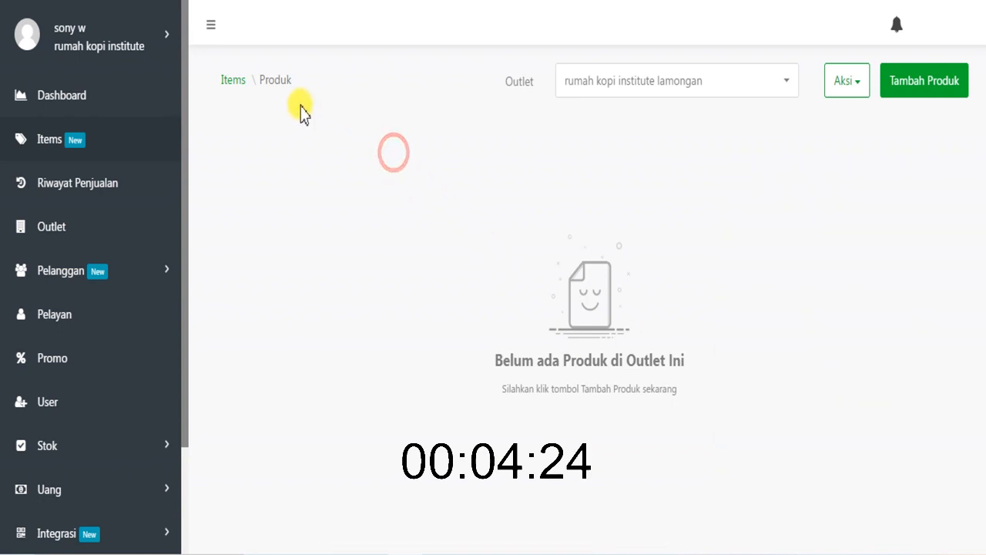
click(233, 80)
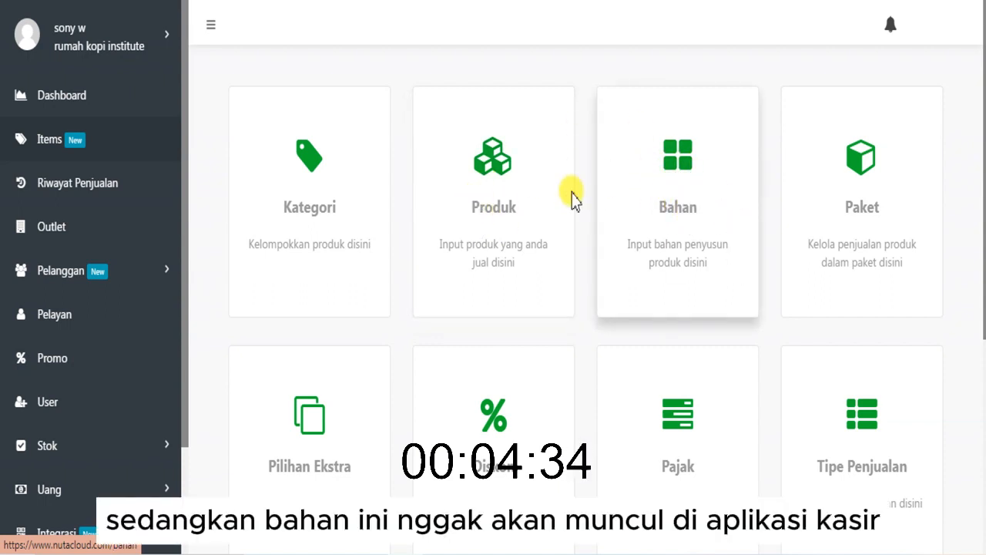
click(532, 216)
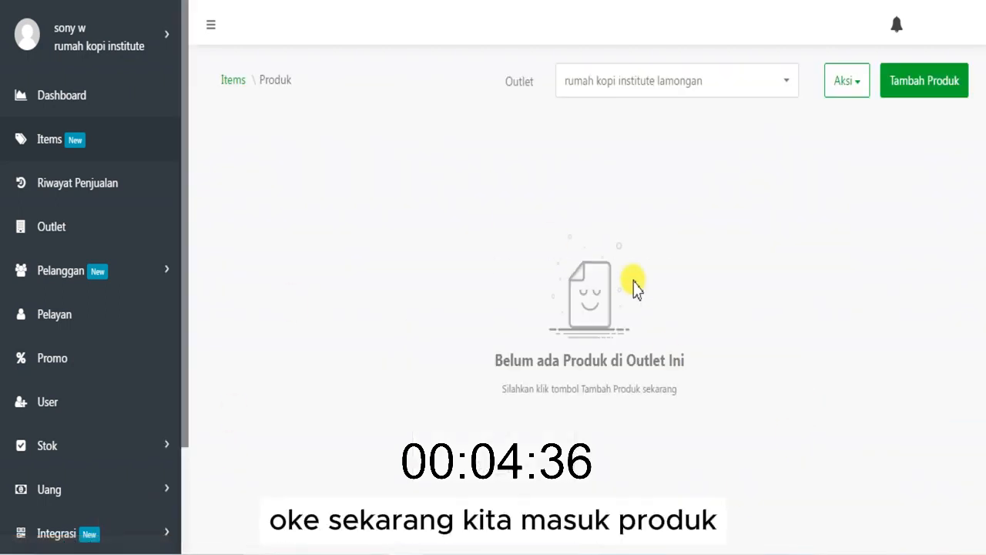
- Start a new product and name it "Es Kopi Susu Gula Aren"
click(894, 85)
click(446, 202)
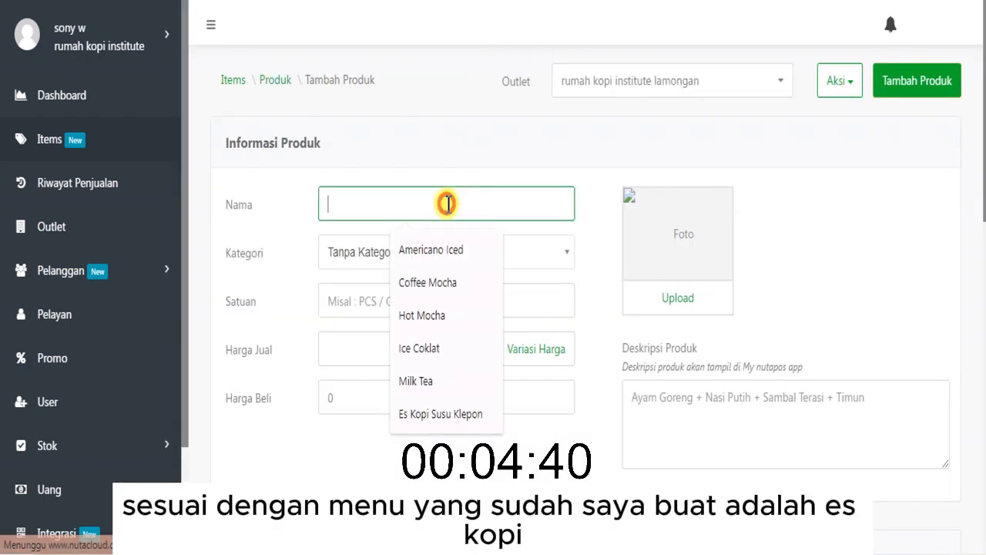
text(Es )
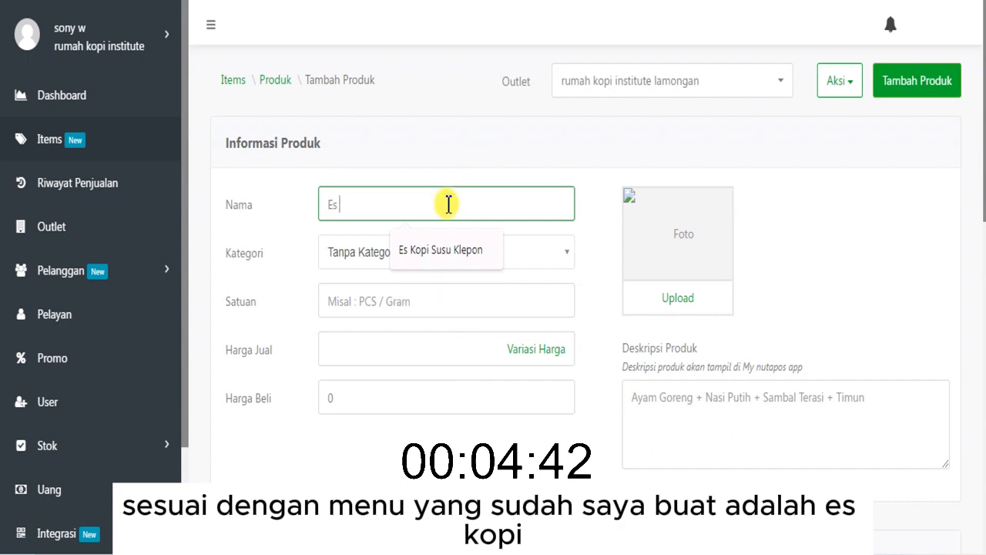
text(Kopi Susu )
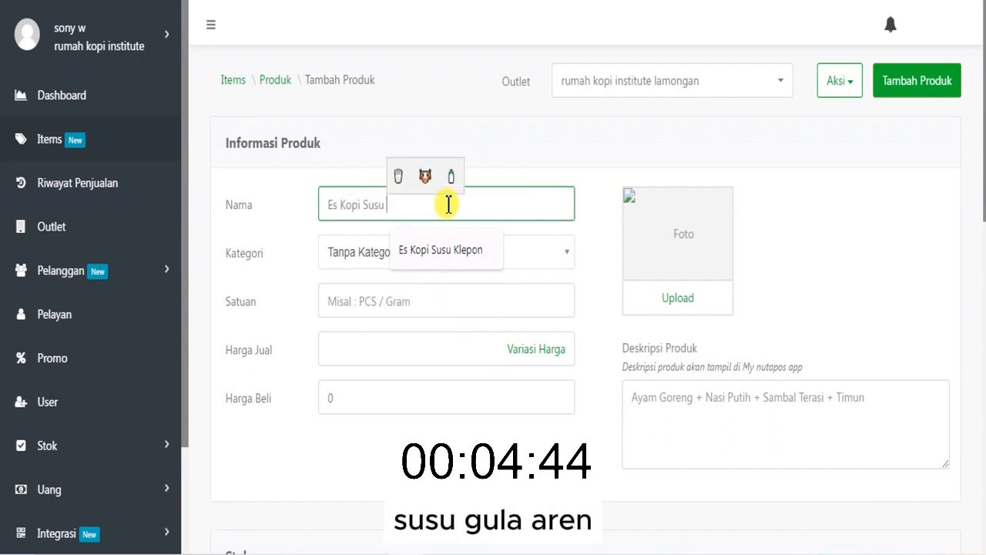
text(Gula Aren)
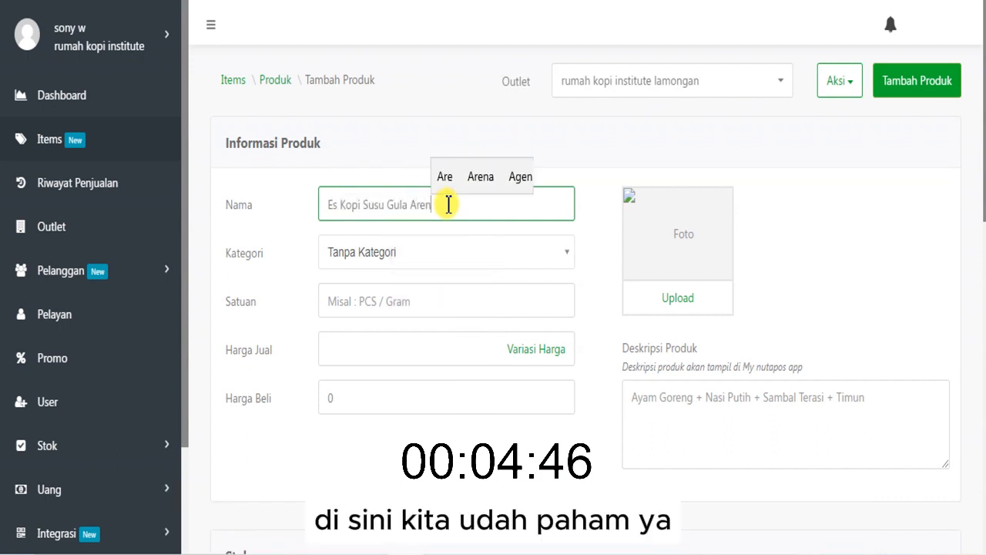
- Assign the new product to the Menu Coffee category and set its unit to "Gelas"
click(435, 256)
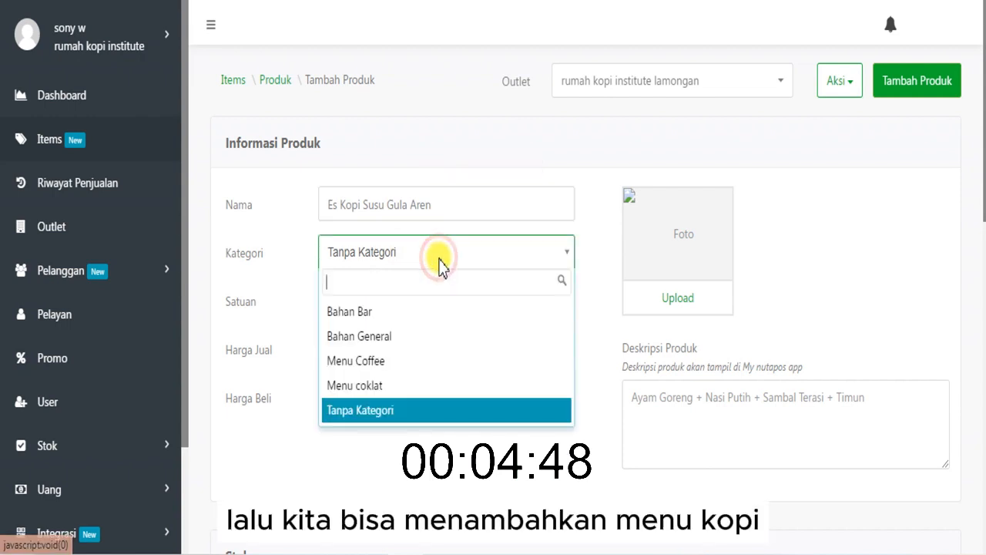
click(407, 361)
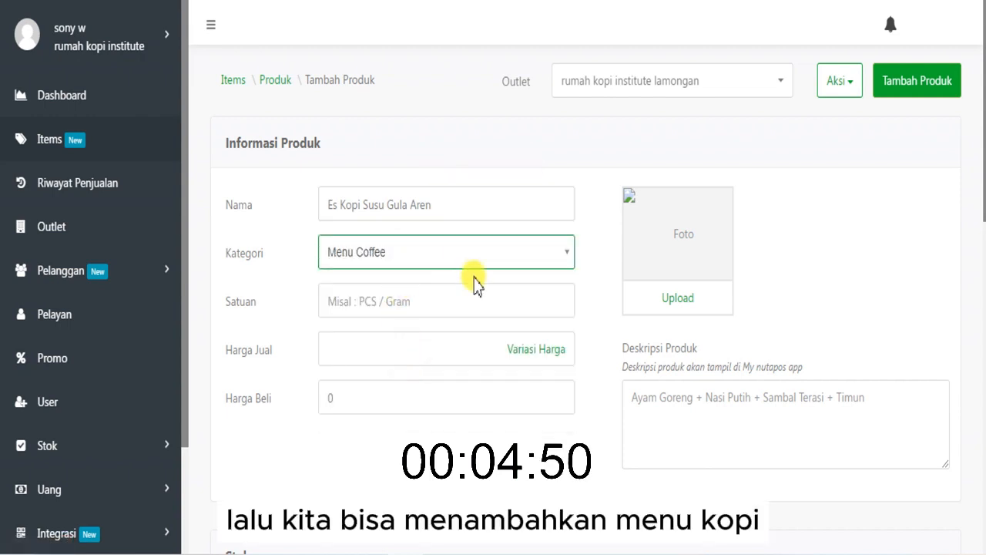
click(449, 308)
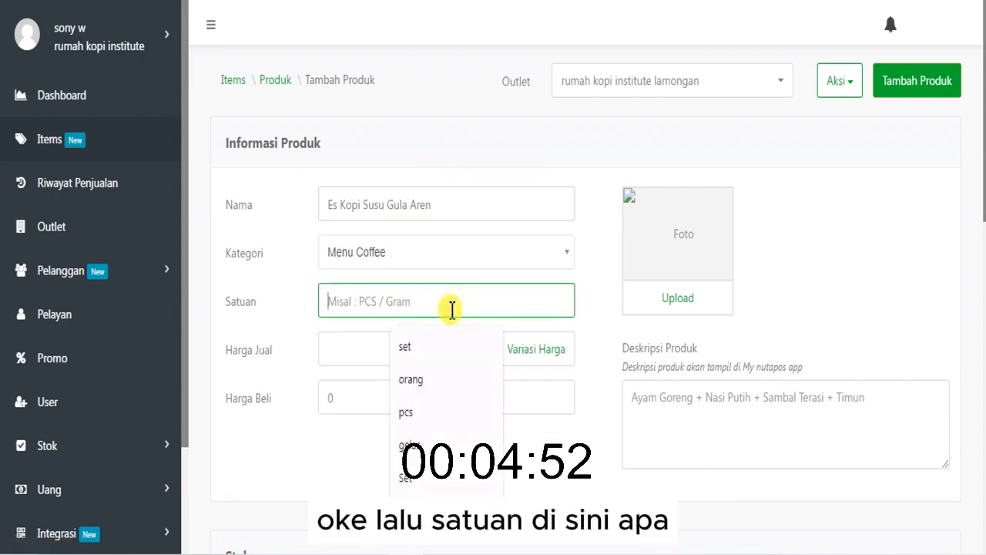
text(Gelas)
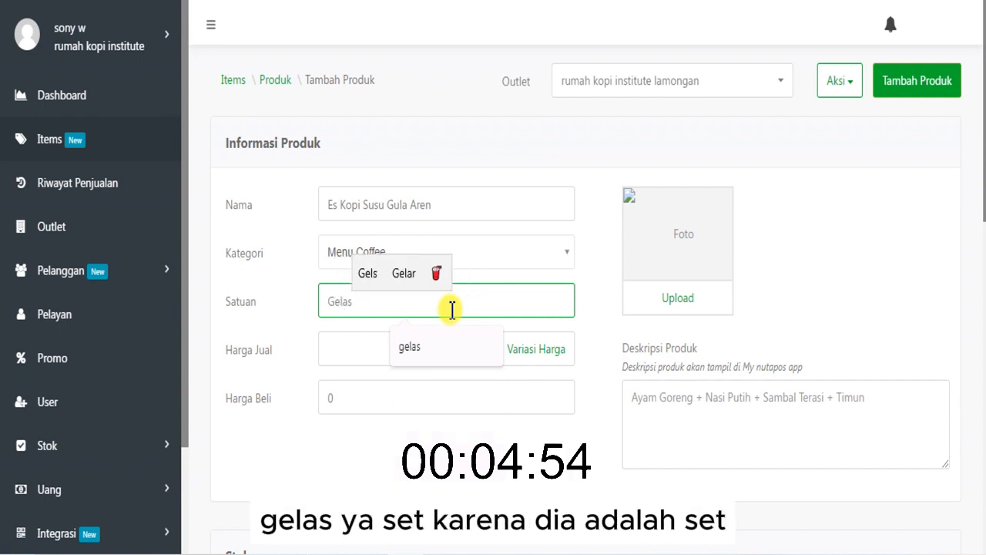
- Add the picture of the layered iced coffee in a cup as the product photo
click(584, 248)
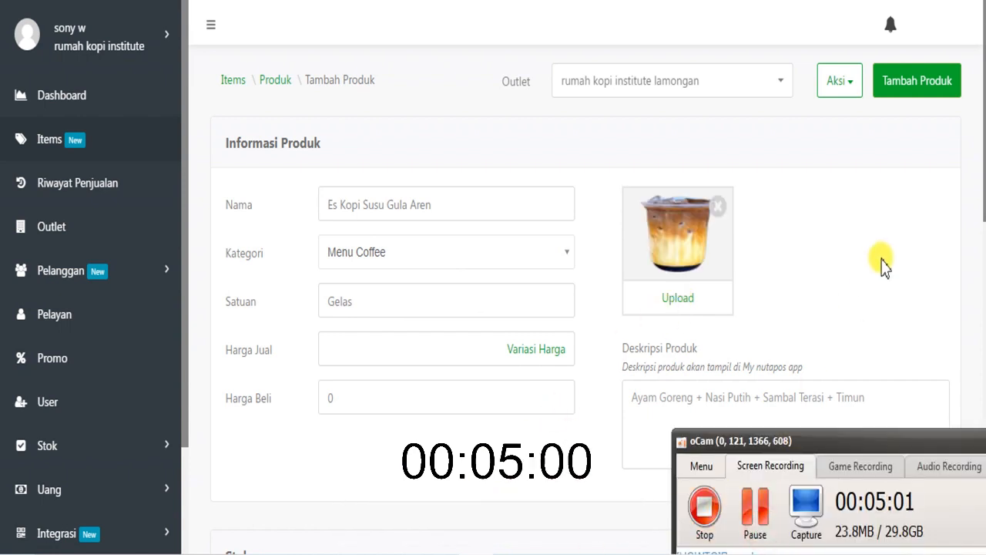
click(883, 219)
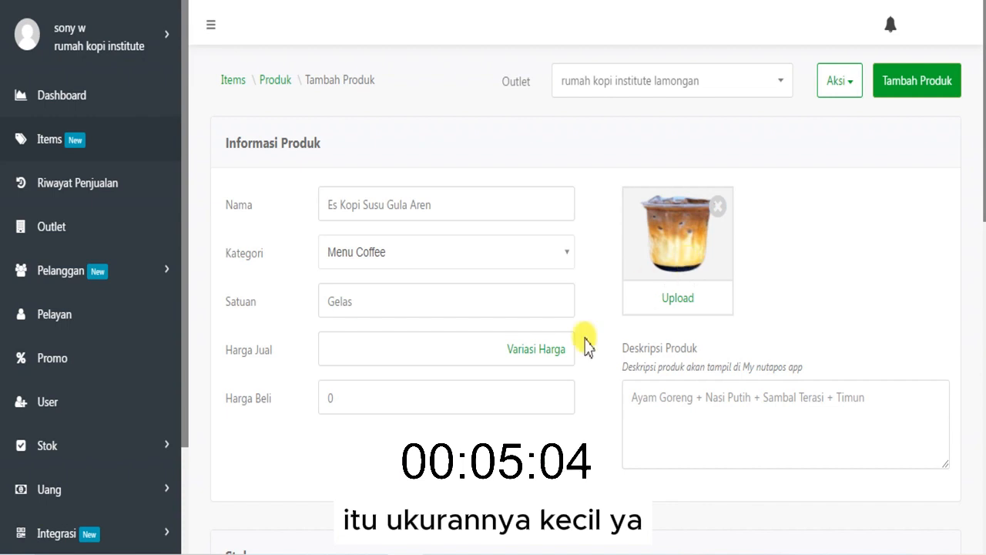
- Bring the sticky note back in front and highlight the Es Kopi Susu Gula aren recipe with its ingredients for review
key(alt+Tab)
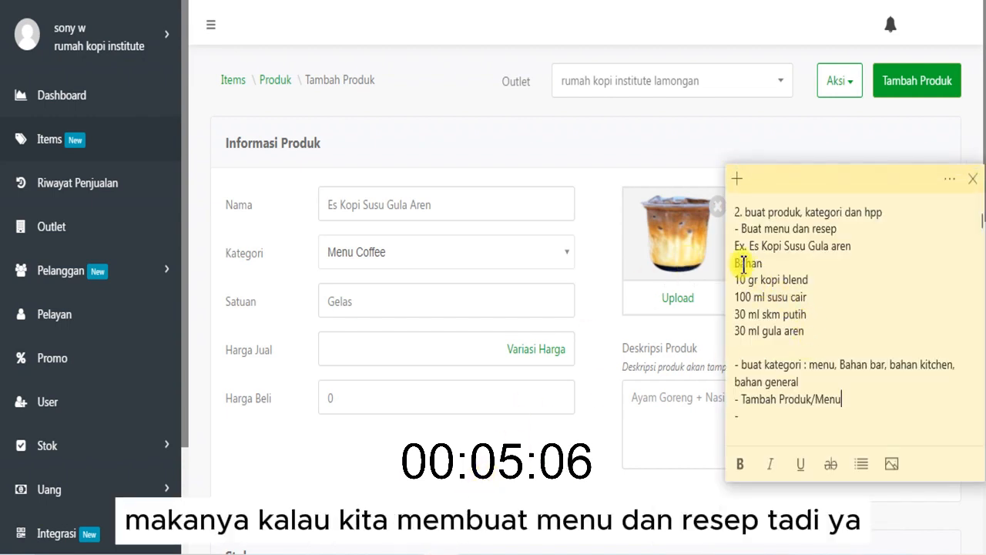
drag(737, 248, 809, 329)
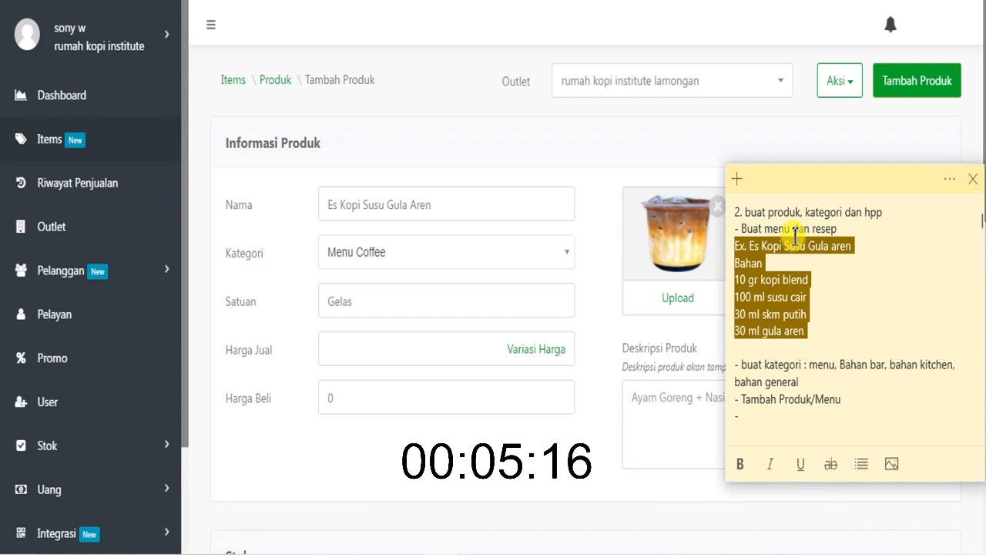
click(742, 257)
drag(733, 246, 810, 329)
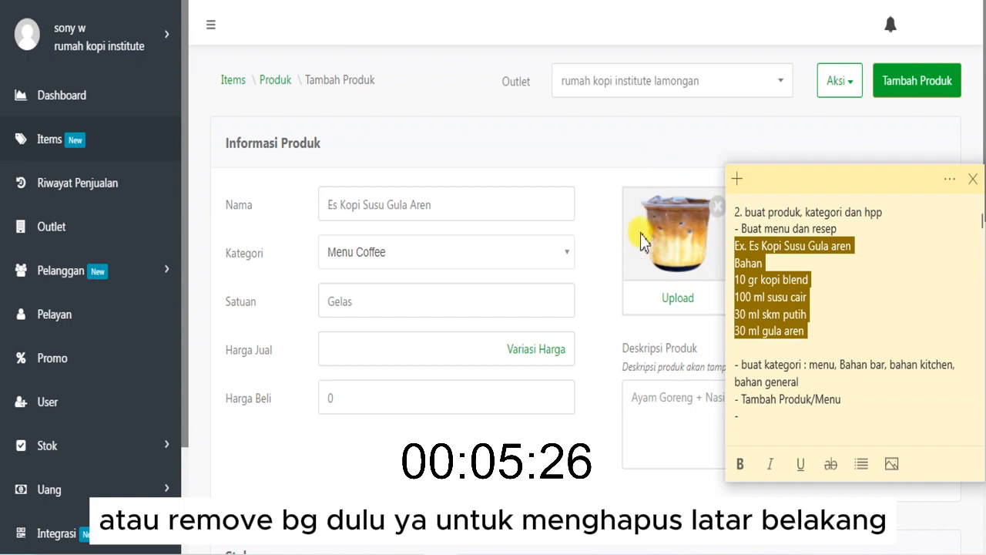
- Return to the product form and set the selling price (Harga Jual) to Rp 0
click(656, 155)
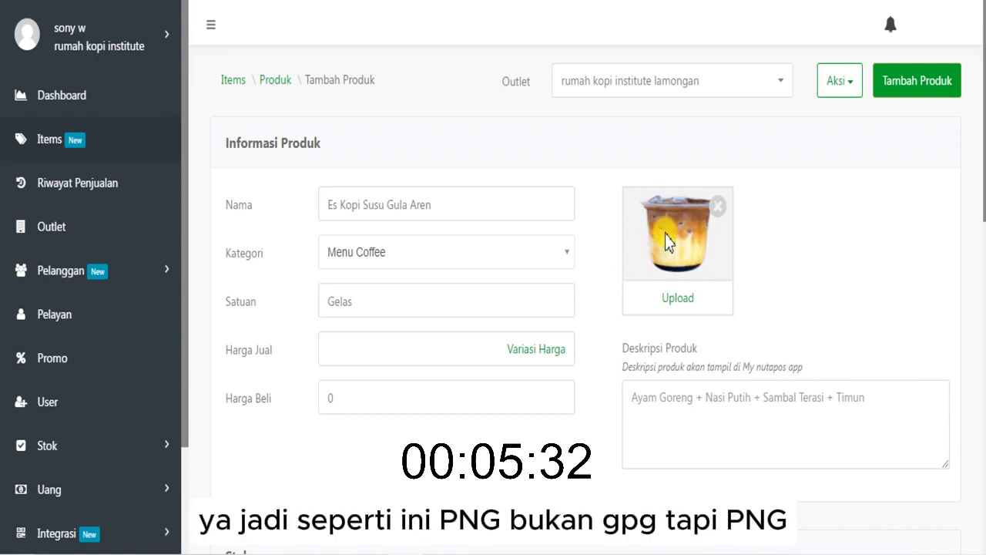
click(454, 346)
text(0)
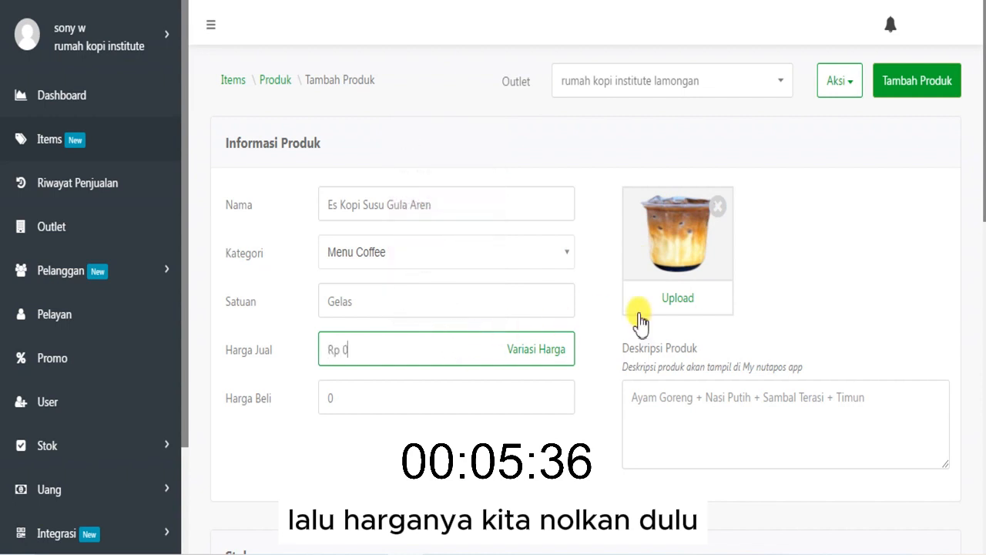
- Enable ingredient stock (Stok Bahan) for the new product in its stock settings
click(594, 339)
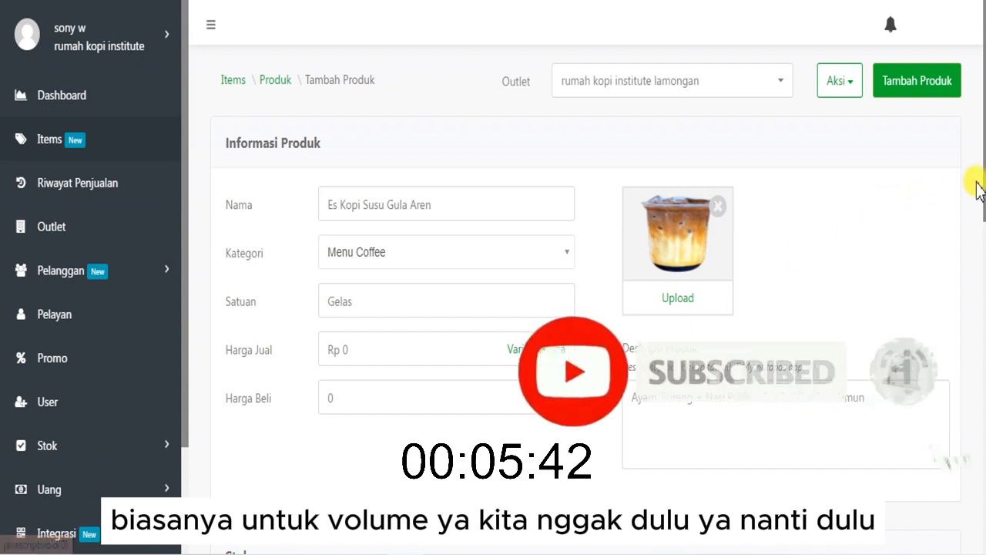
drag(976, 189, 981, 379)
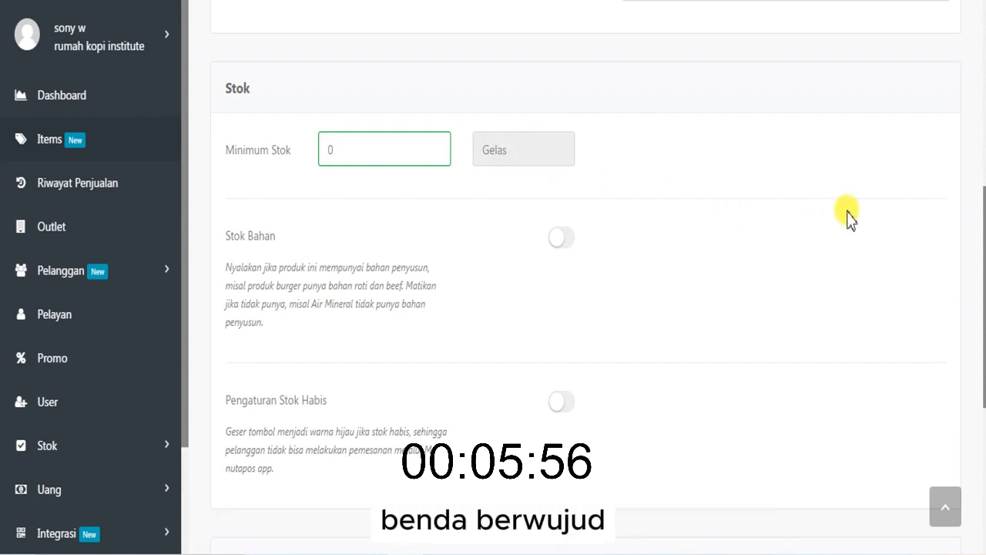
mouse_move(982, 241)
mouse_down()
mouse_move(983, 114)
mouse_move(984, 231)
mouse_up()
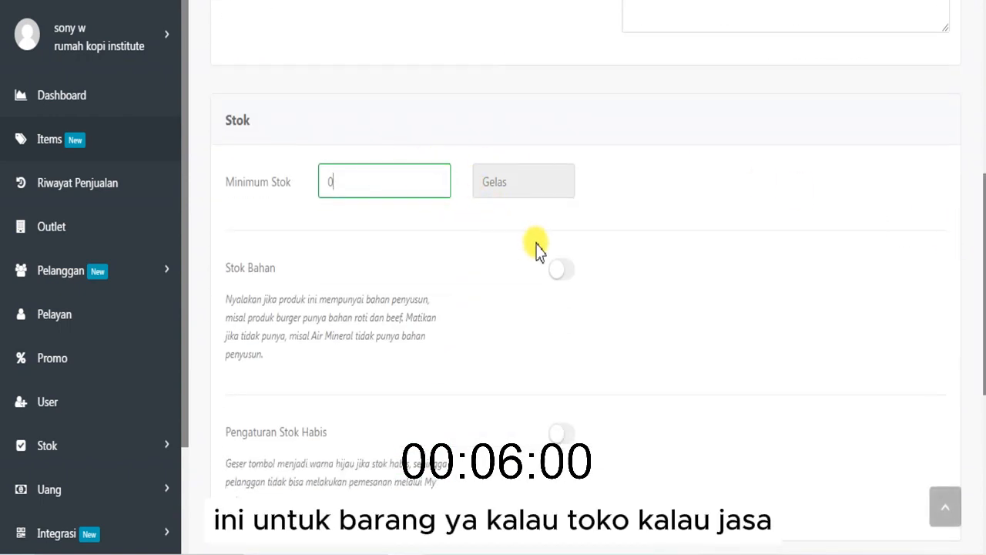
click(560, 269)
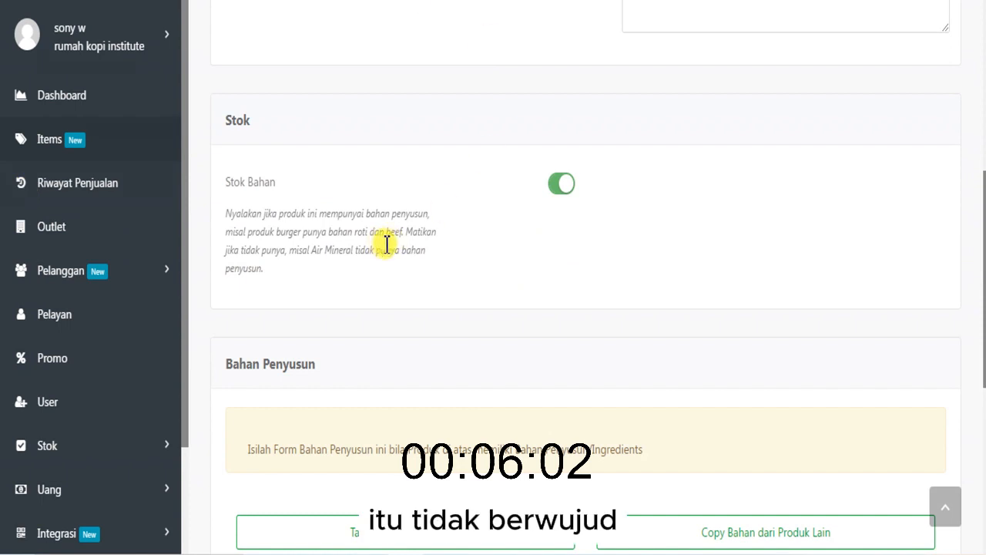
scroll(983, 270, down, 3)
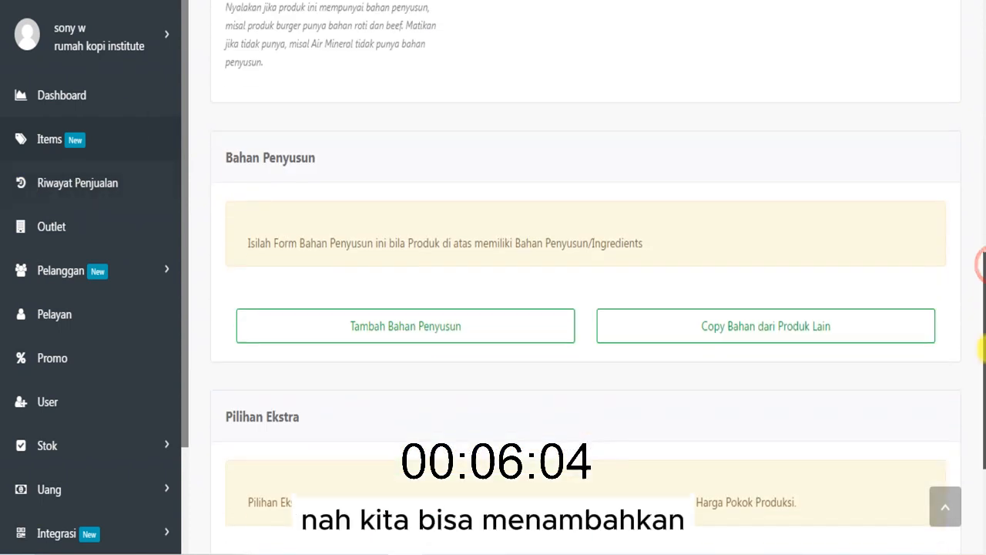
click(489, 319)
click(271, 167)
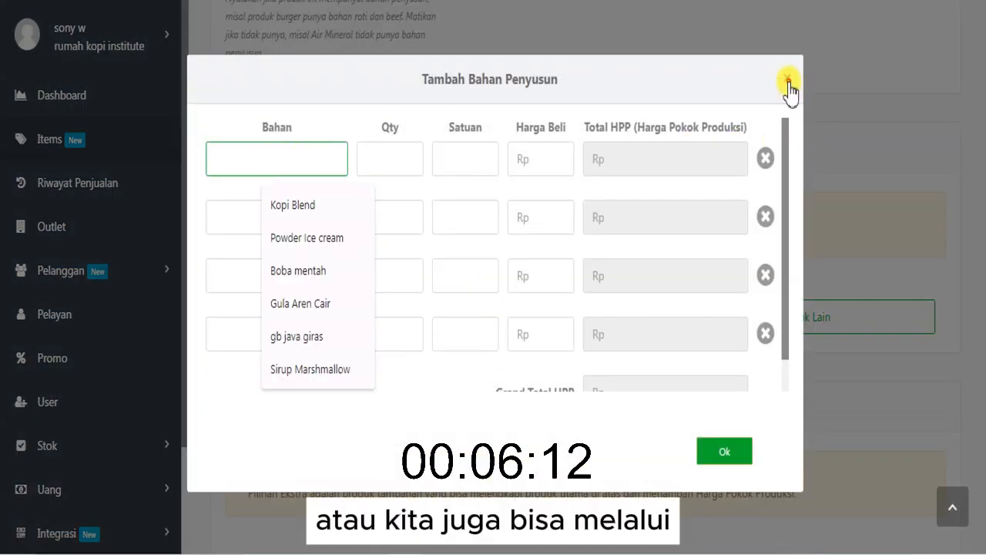
click(787, 79)
- Open the Items overview in a separate browser tab, look at its Bahan section, and return to the product form
right_click(51, 102)
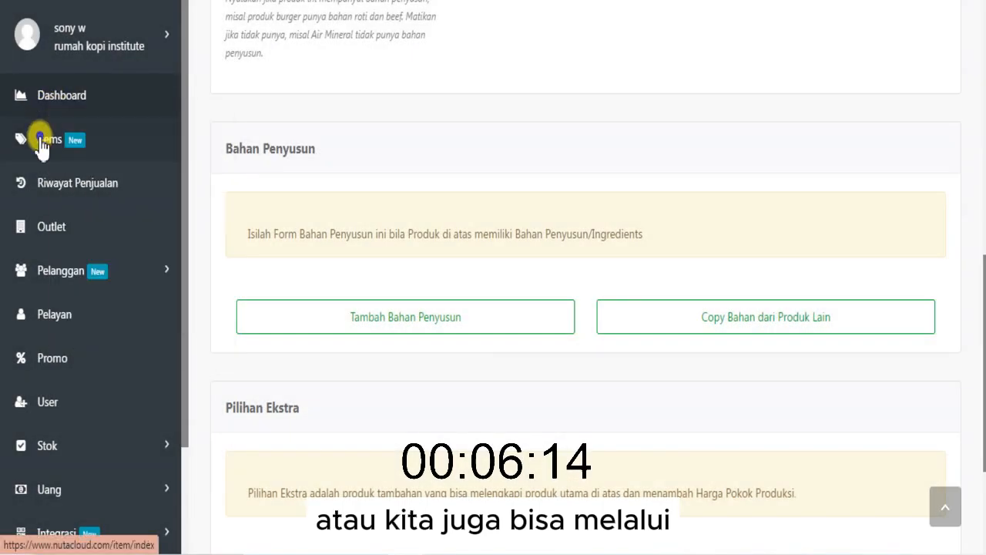
right_click(40, 138)
click(60, 154)
click(532, 1)
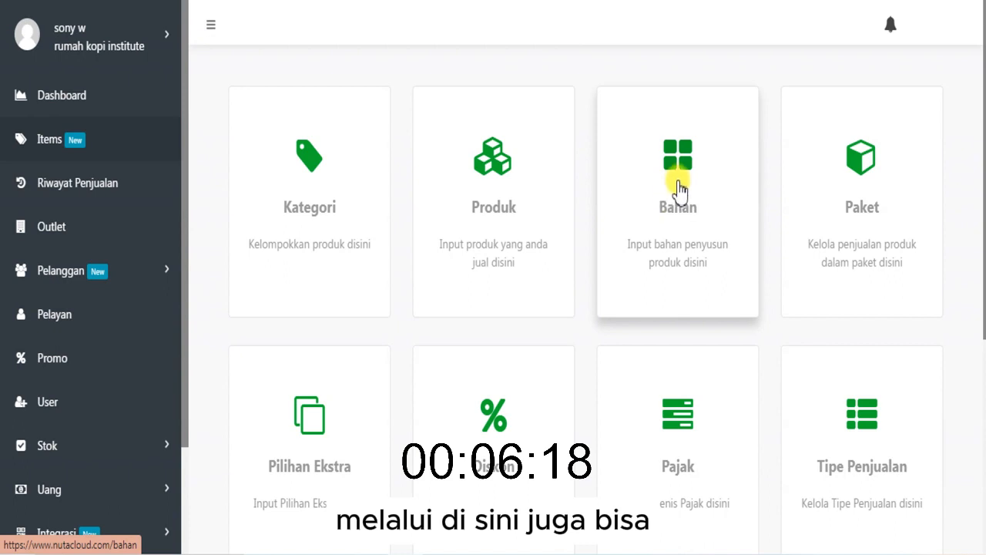
click(543, 1)
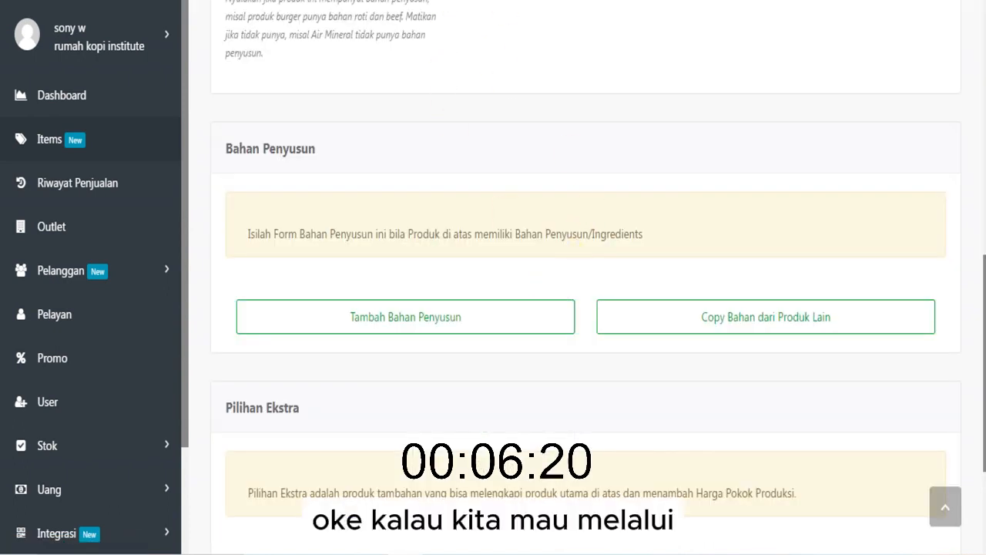
click(539, 0)
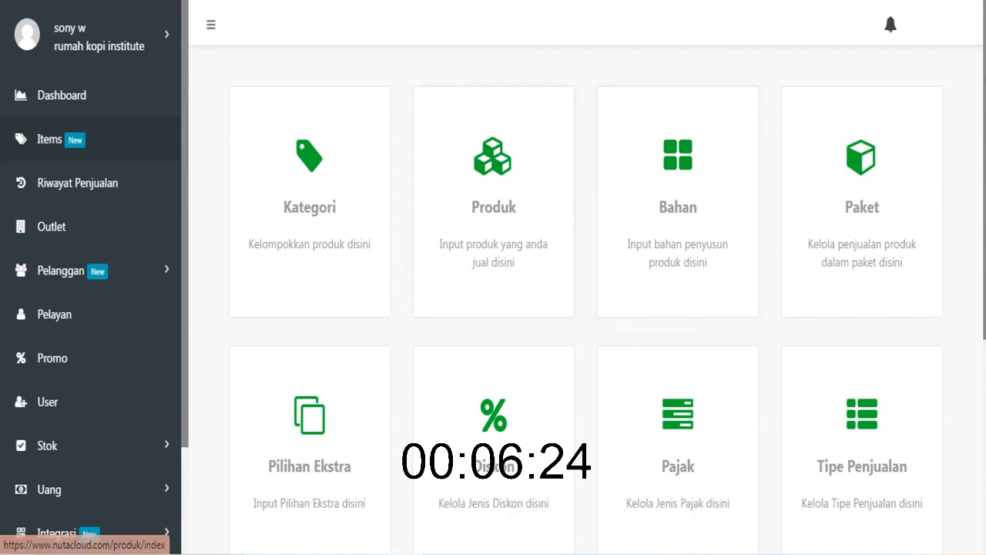
click(540, 1)
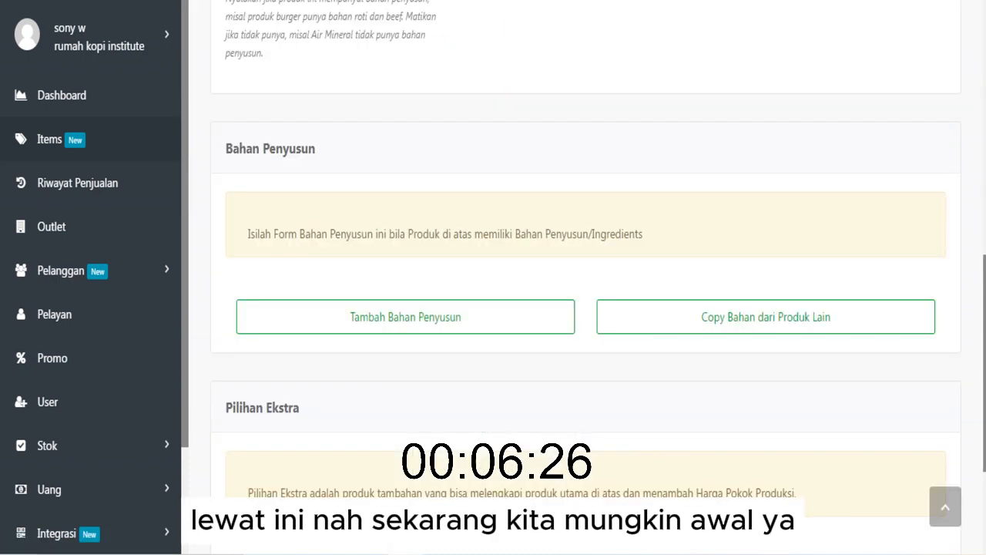
- Start adding ingredients to the product and enter "Kopi blend" as the first ingredient
click(522, 332)
click(285, 164)
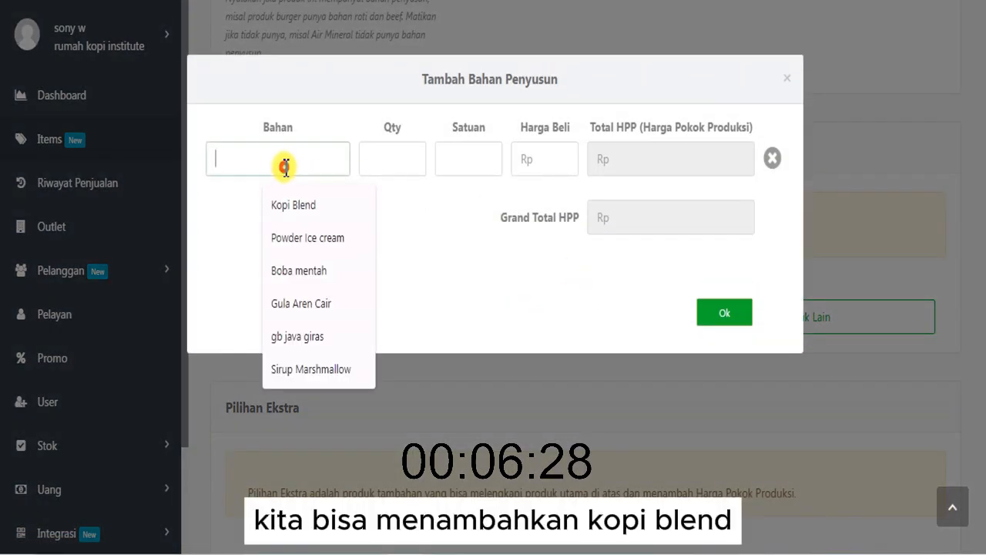
text(Kopi)
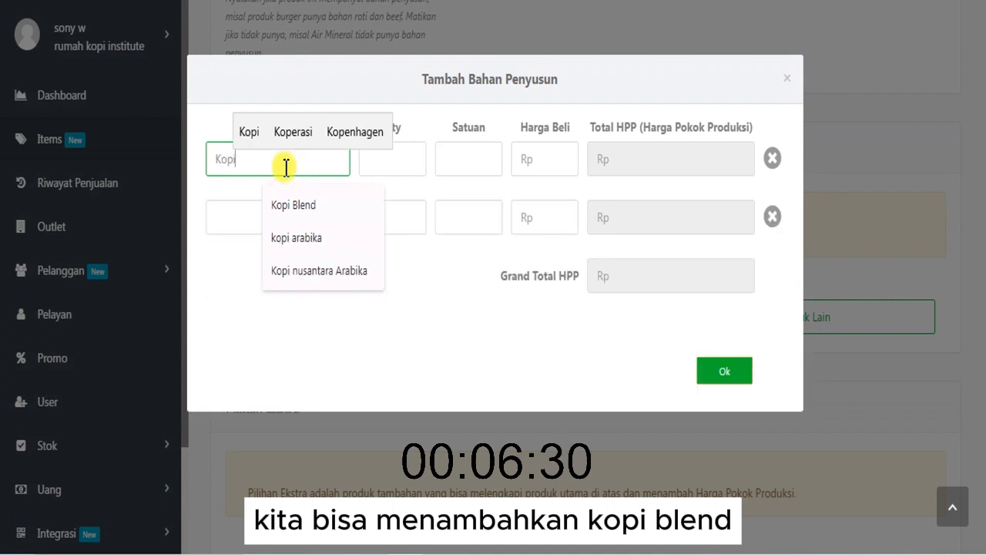
text( blend)
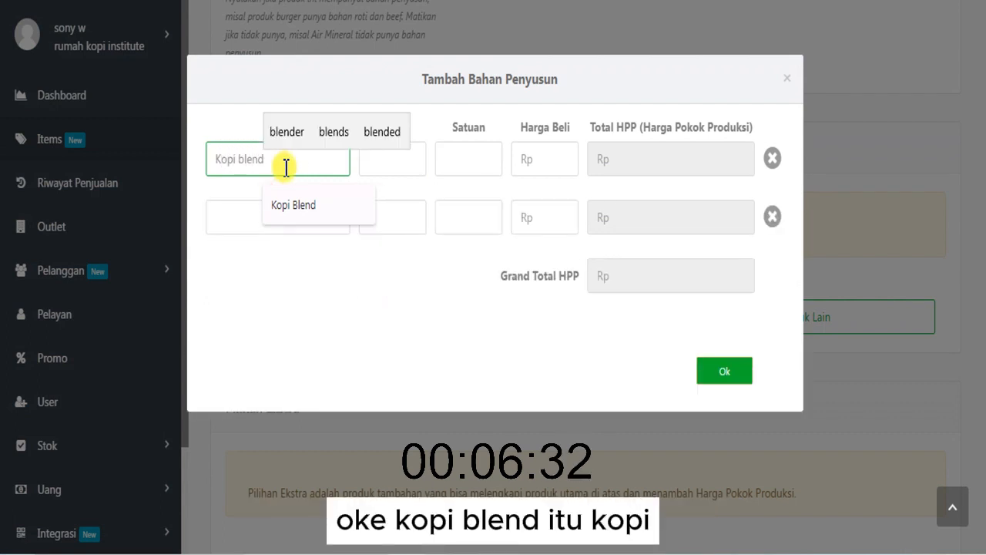
- Check the Kopi blend amount in the recipe note and set the ingredient's quantity to 0,01
click(388, 164)
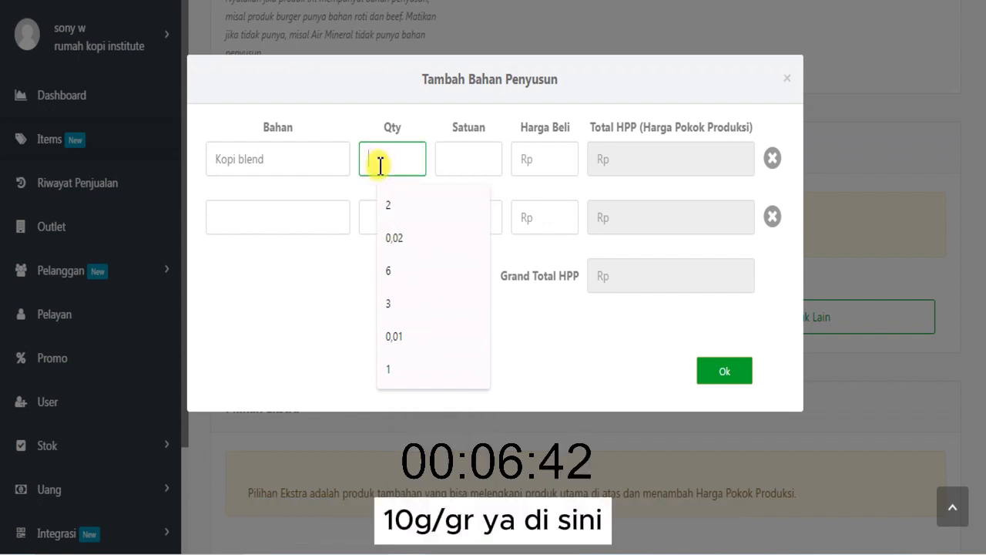
click(432, 552)
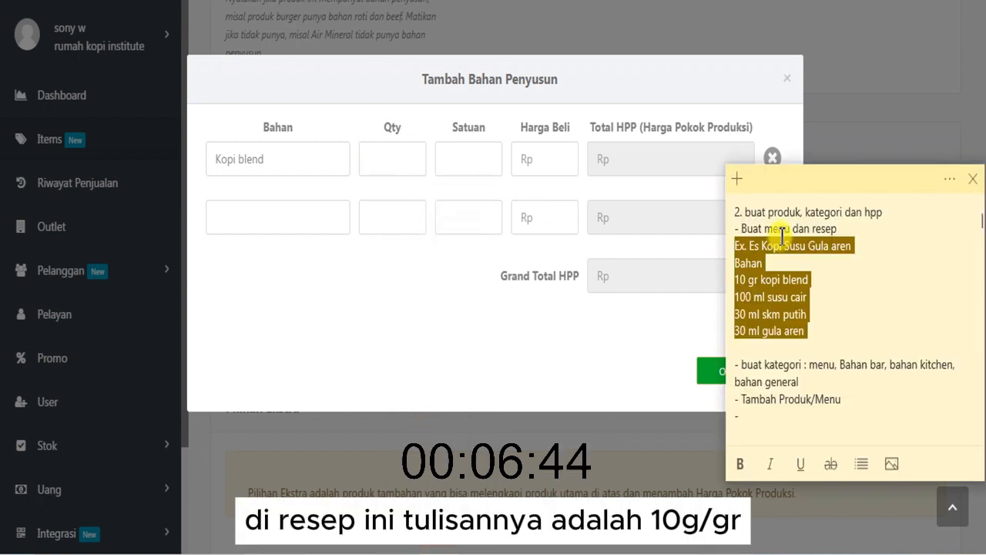
click(762, 272)
click(408, 169)
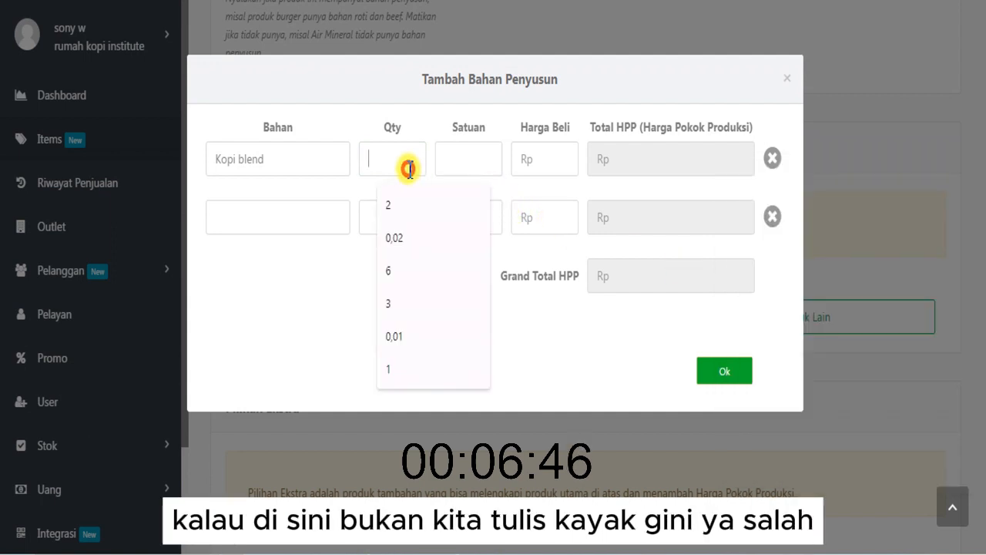
text(10)
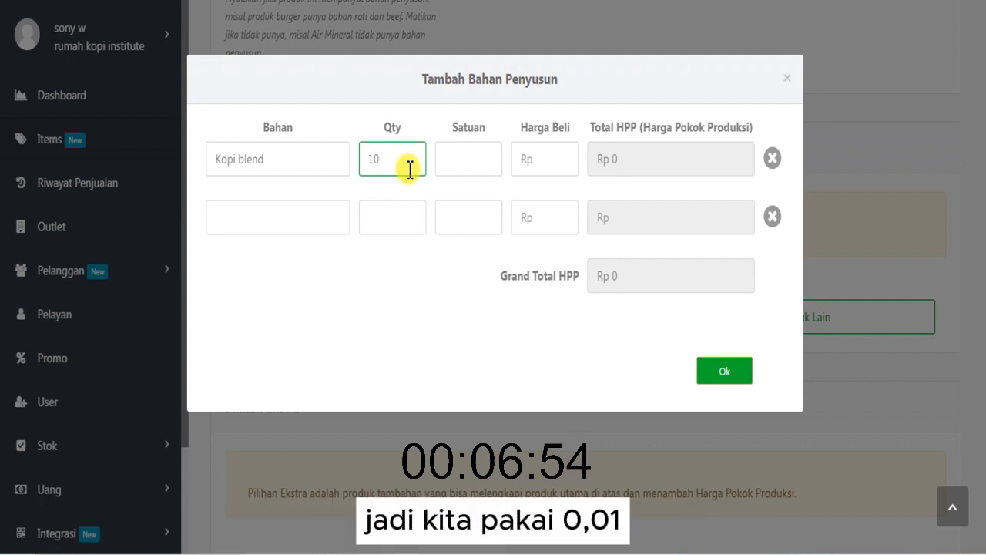
text(,01)
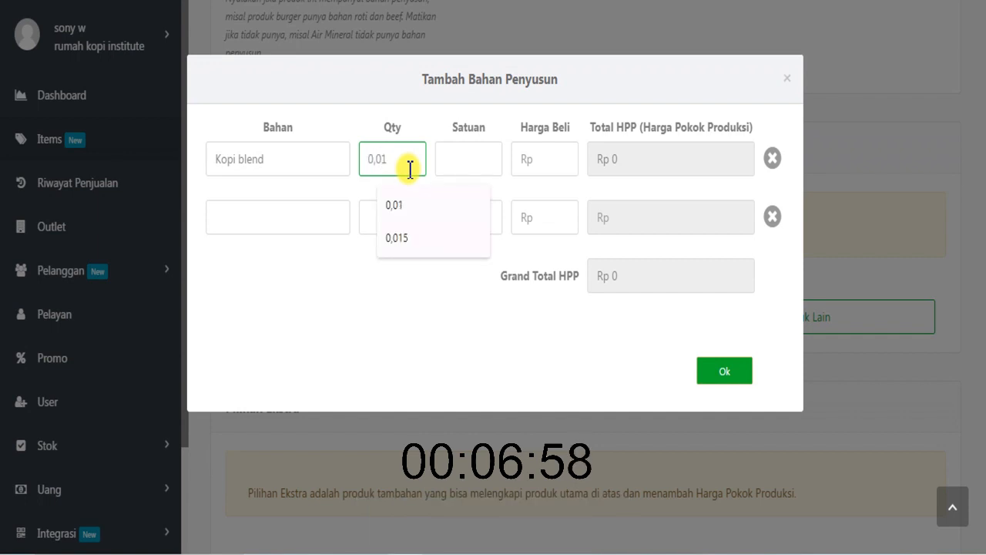
click(372, 130)
- Bring up the sticky note and complete its empty last list item with "Tambah Bahan Penyusun"
click(443, 553)
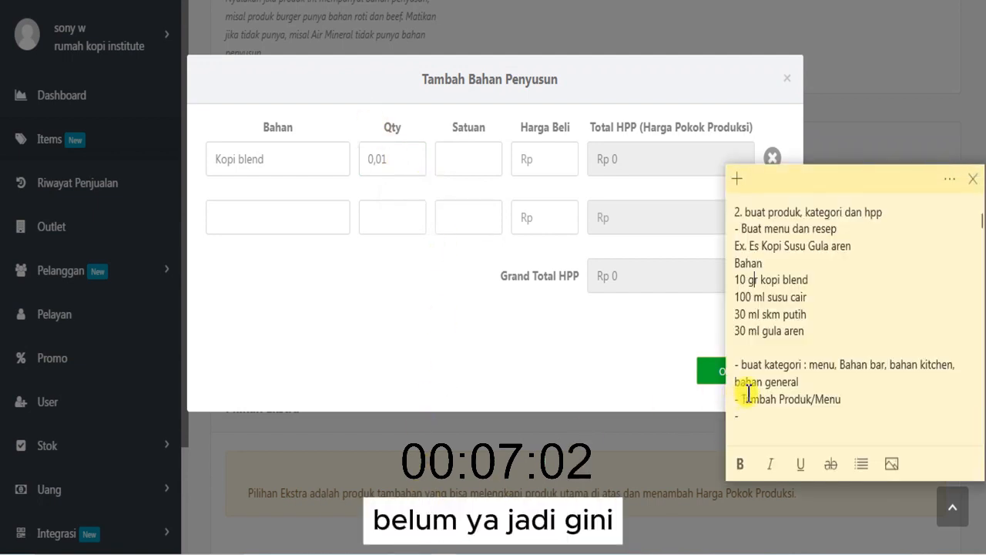
click(823, 418)
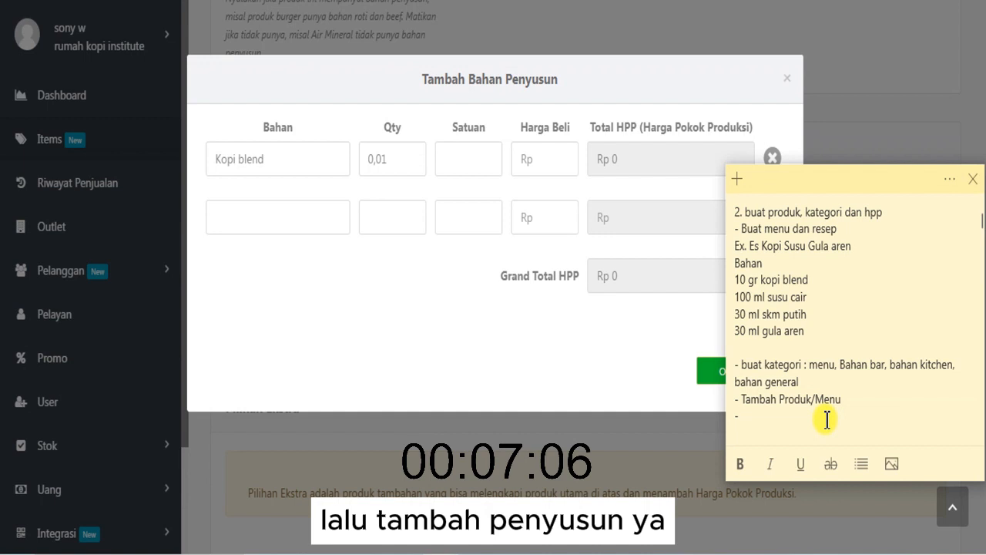
text(Tambah )
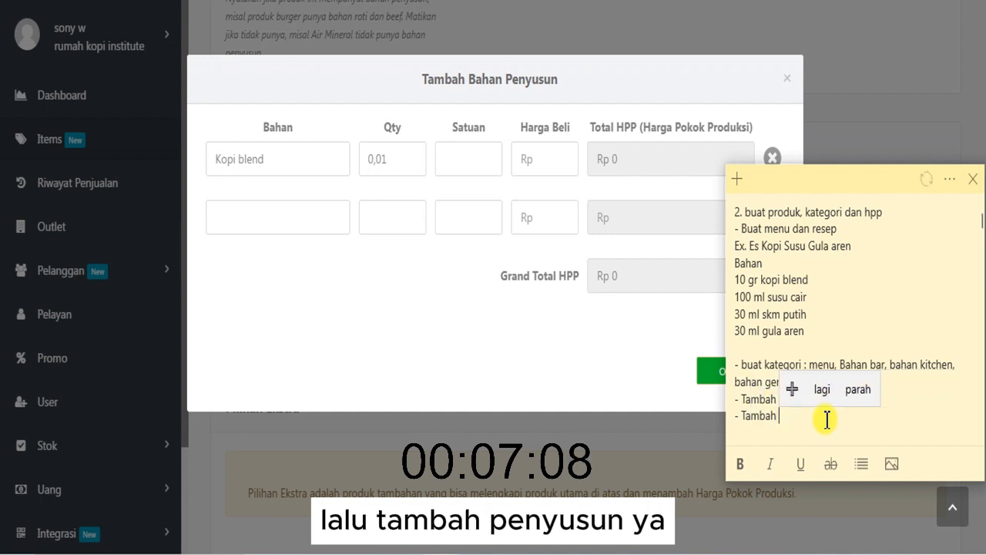
text(Bahan Penyus)
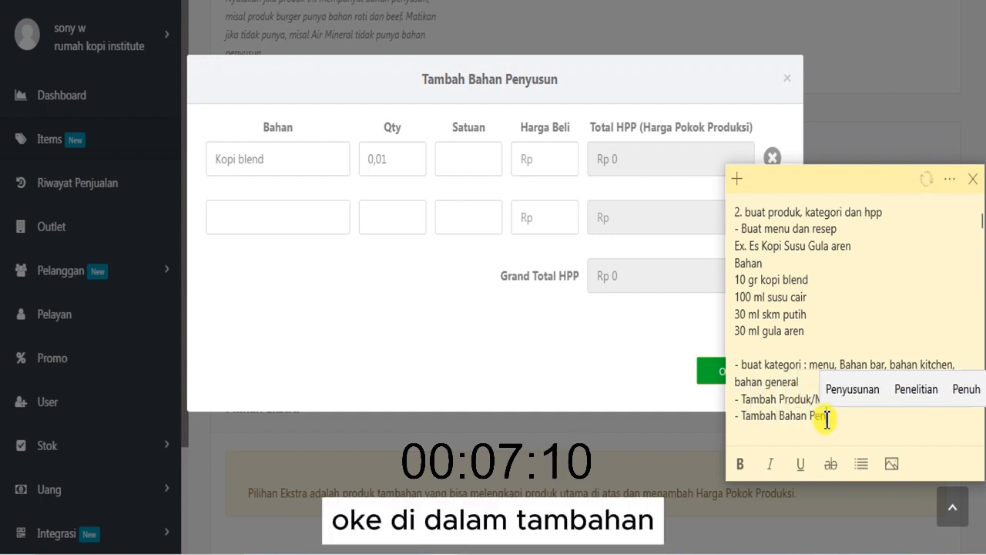
text(un)
key(Return)
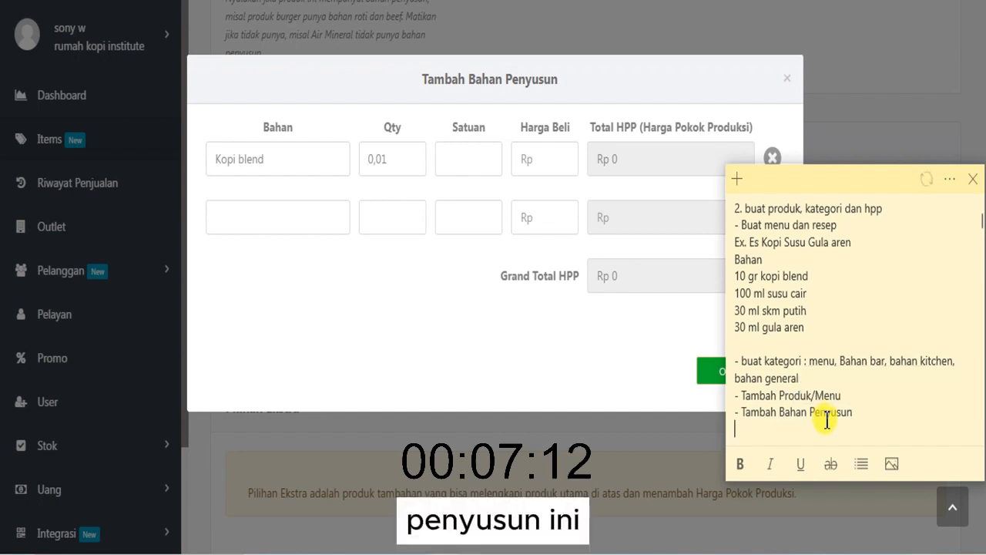
- Write the unit conversions "1 kg = 1" and "100 gr = 0,1" on separate lines under "Tambah Bahan Penyusun" in the note
key(Return)
key(Return)
key(Return)
key(BackSpace)
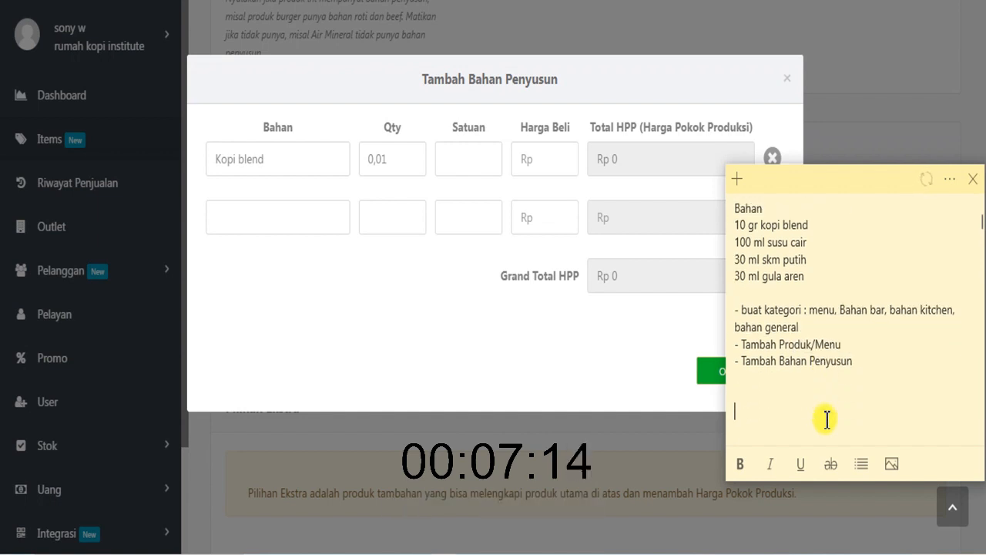
text(1 )
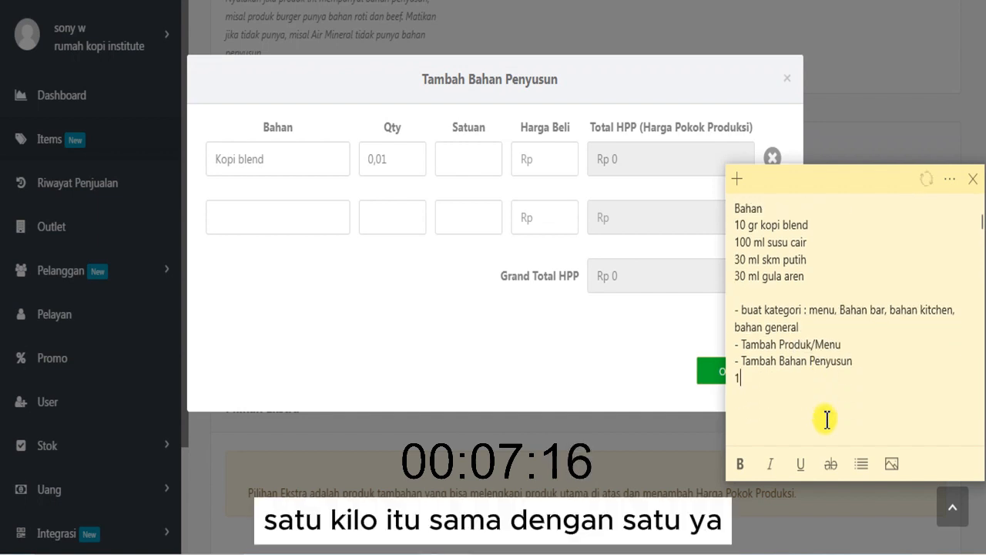
text(kg = )
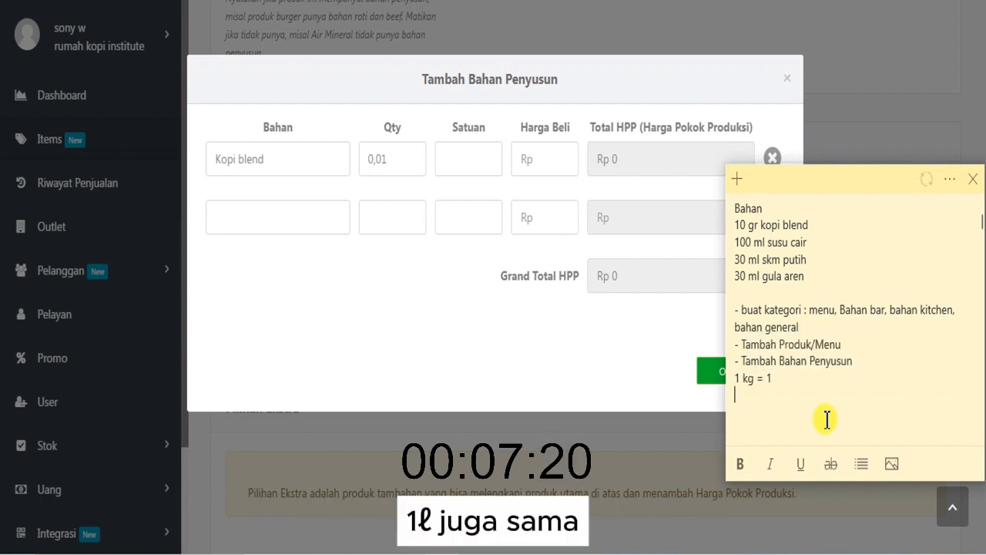
text(1 1)
text(00)
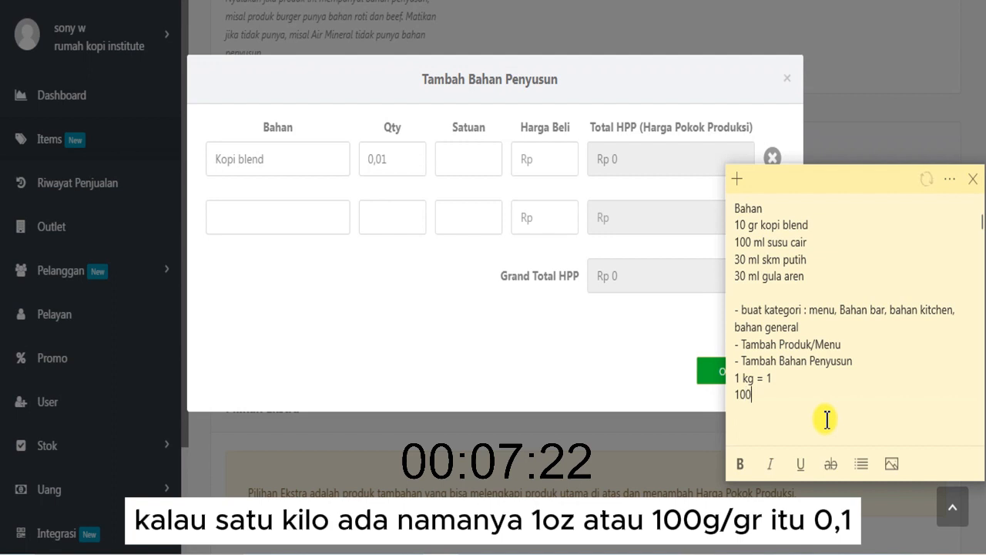
text( gr =)
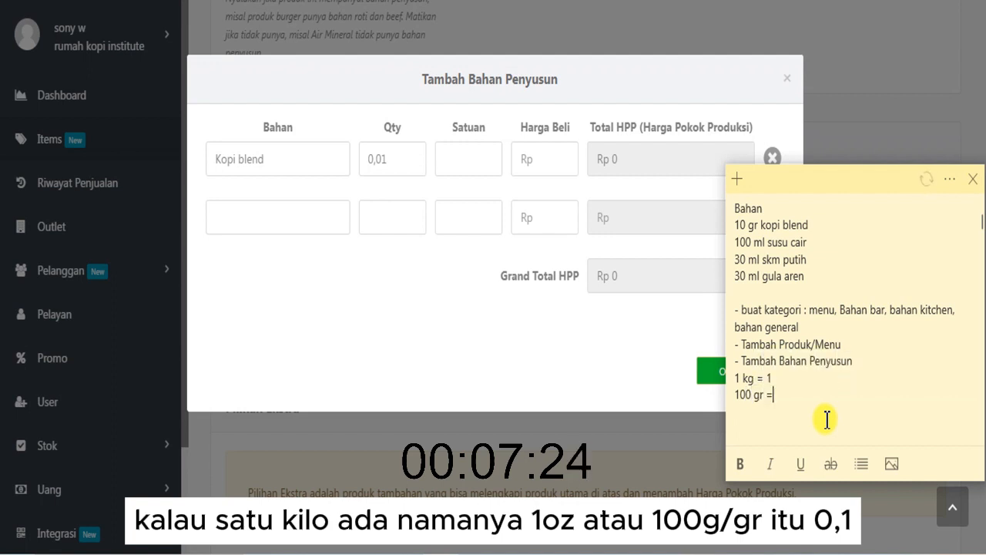
text( 0,1)
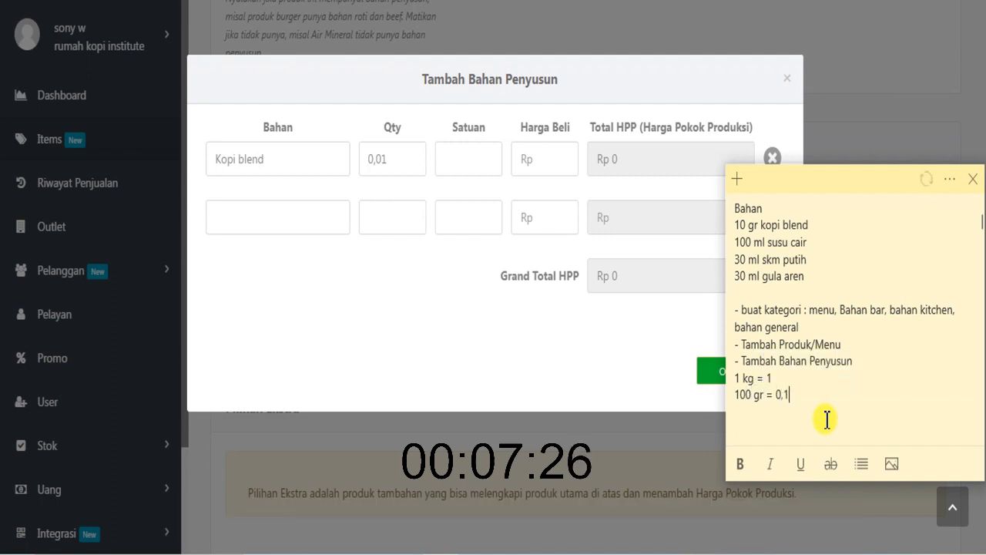
- Add the conversion "10 gr = 0,01" below the 100 gr line in the note and start a new line
key(Return)
text(1000 gr = 0,001)
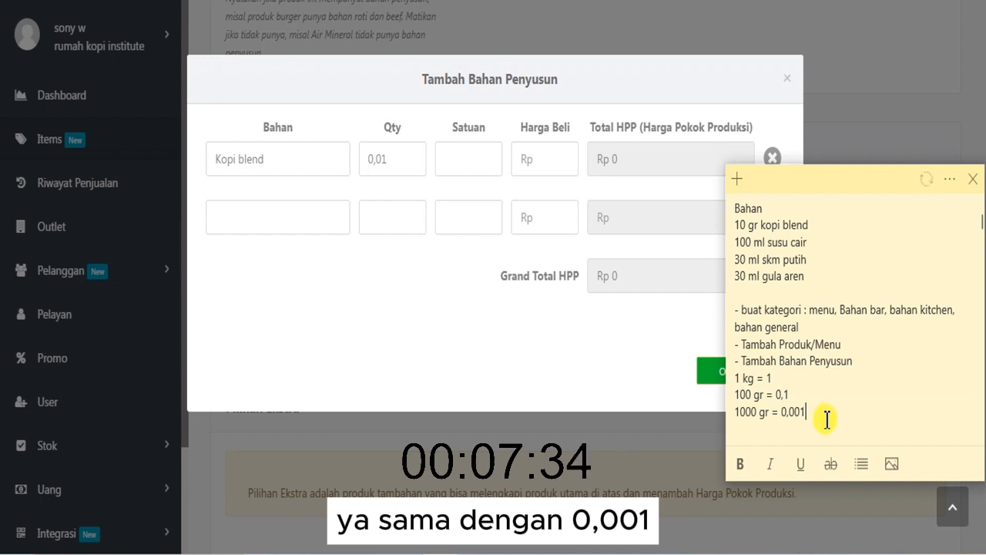
click(759, 415)
key(BackSpace)
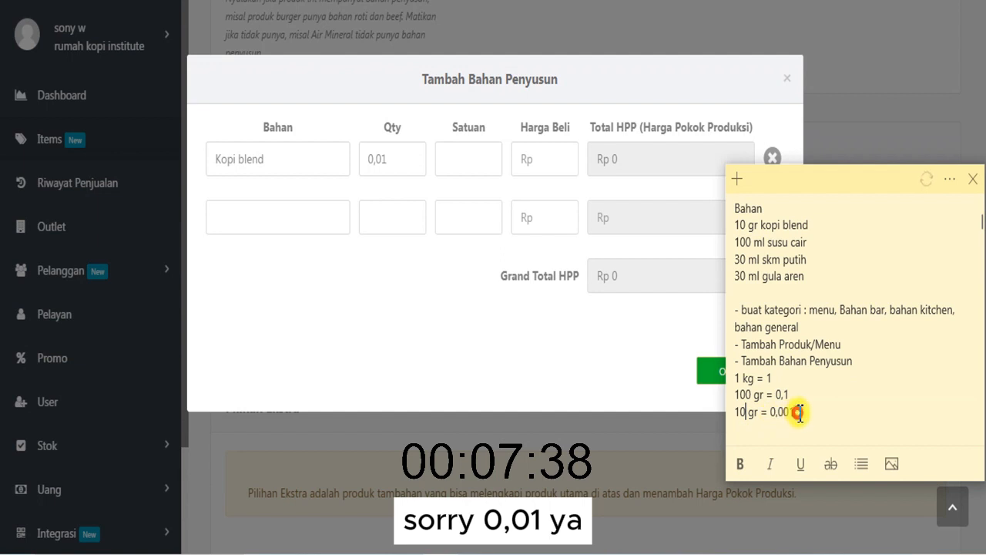
click(798, 413)
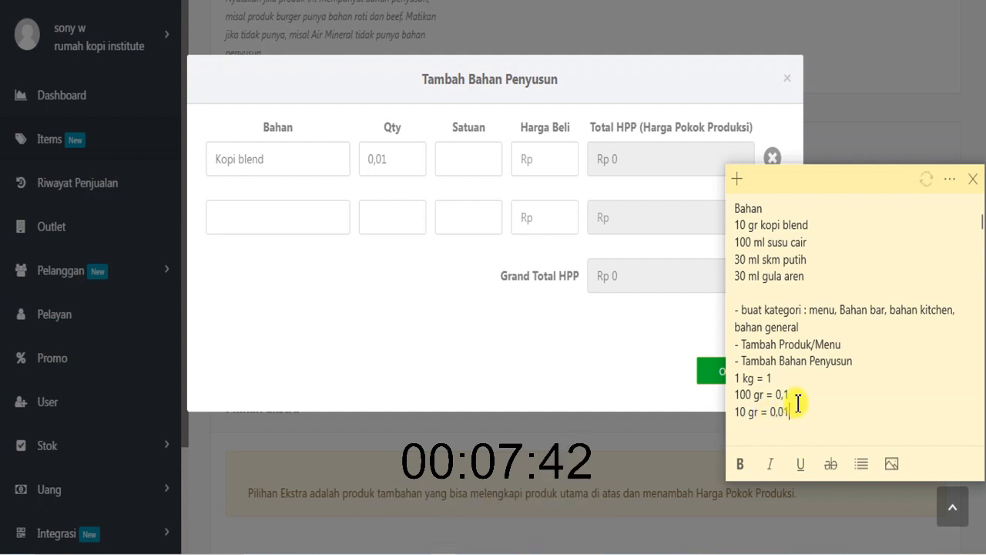
click(789, 376)
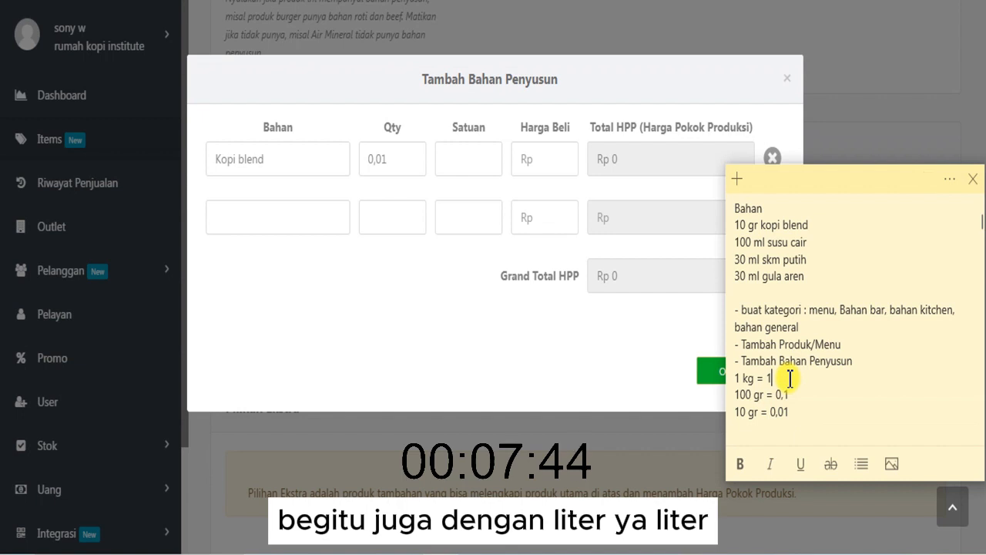
click(804, 414)
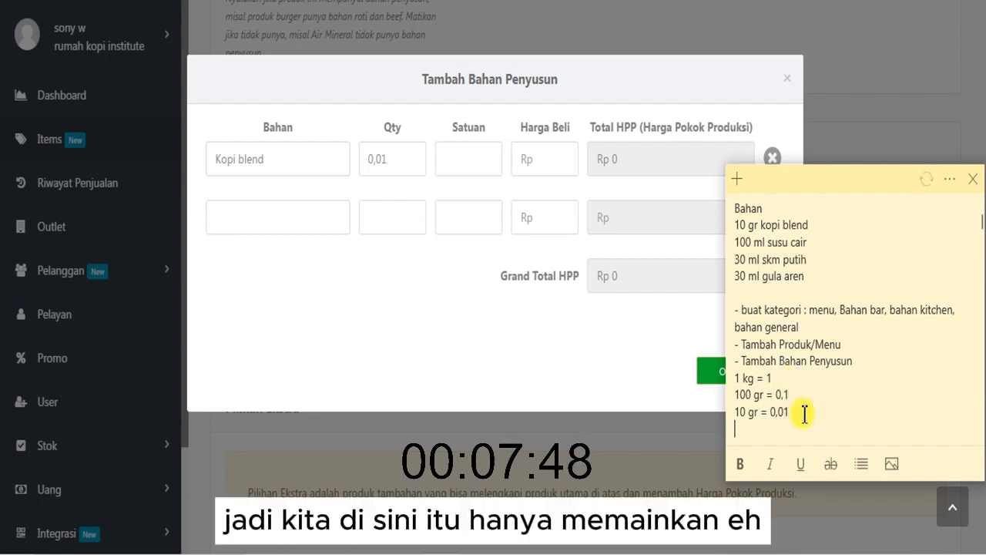
- Add a line listing the units "Kg, Liter, Pcs, Pax" below the 10 gr conversion in the note
key(Return)
key(Return)
key(BackSpace)
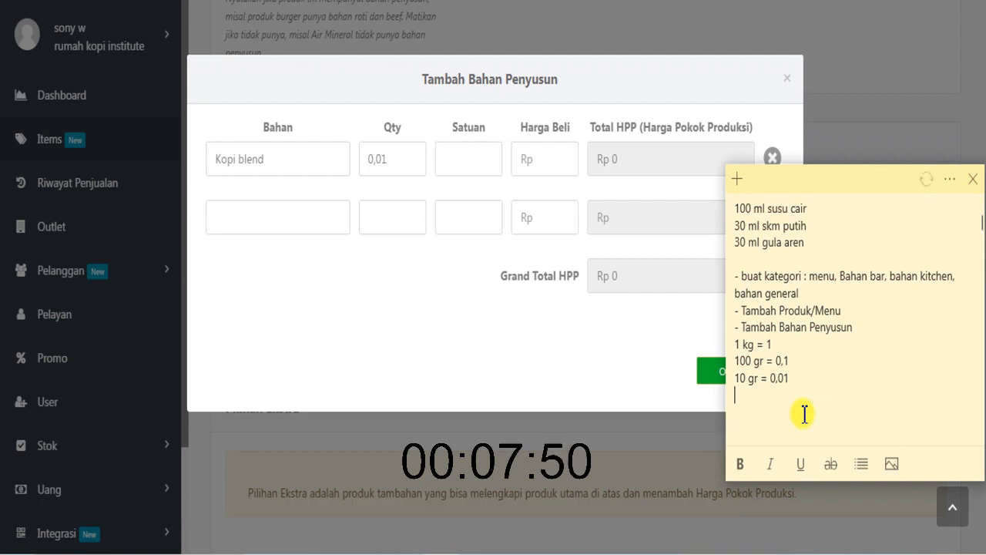
text(Kg)
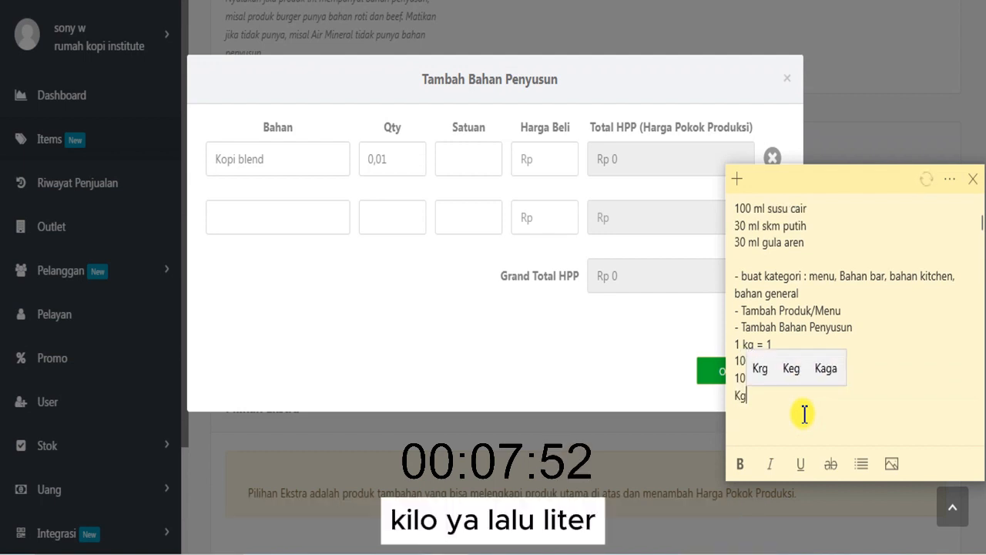
text(, Lit)
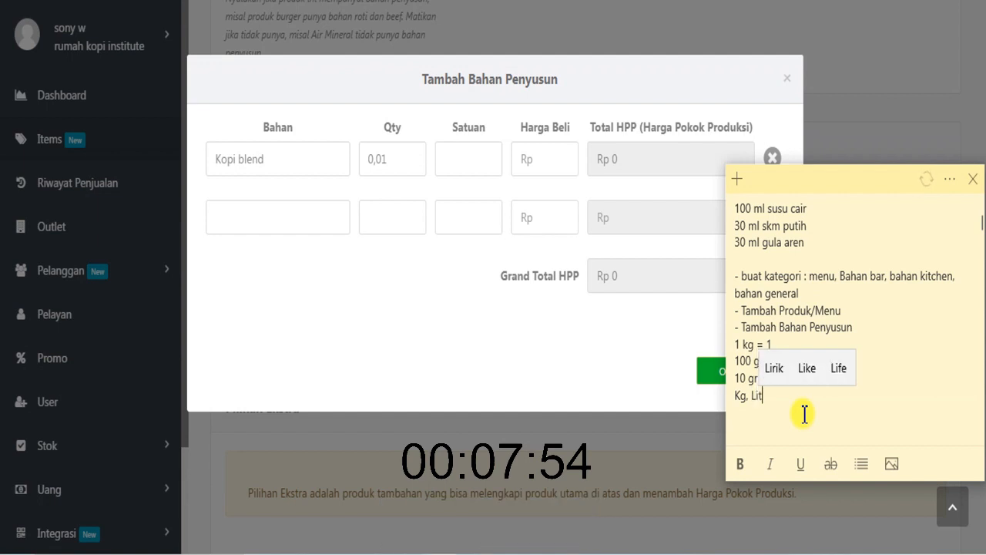
text(er, P)
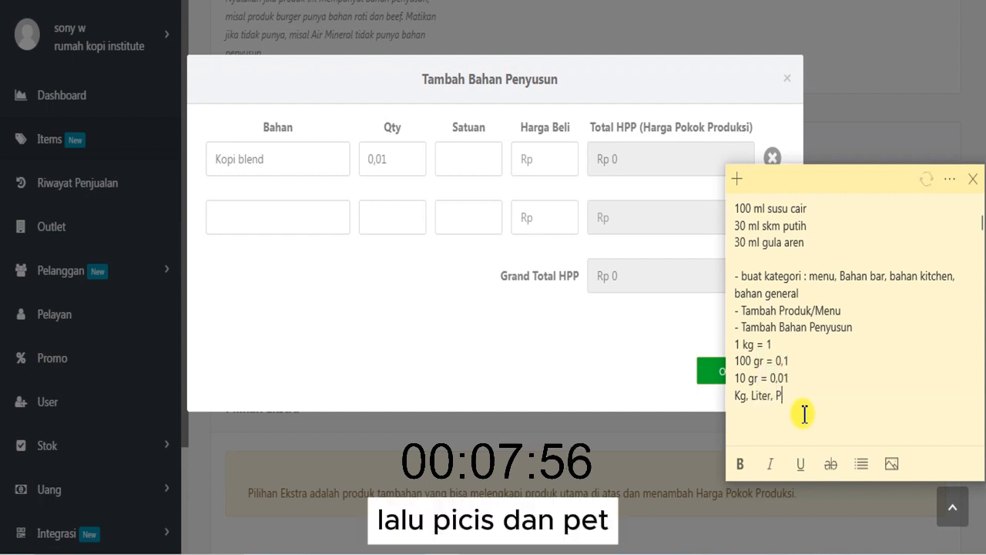
text(cs, Pax)
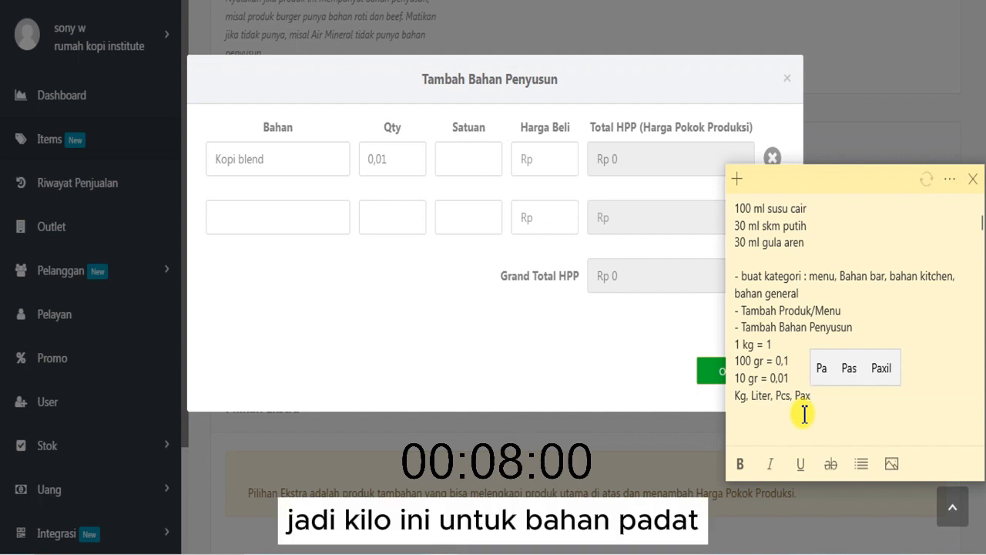
- Go through the unit names in the note one by one, highlighting Liter, Pcs and Pax
click(746, 402)
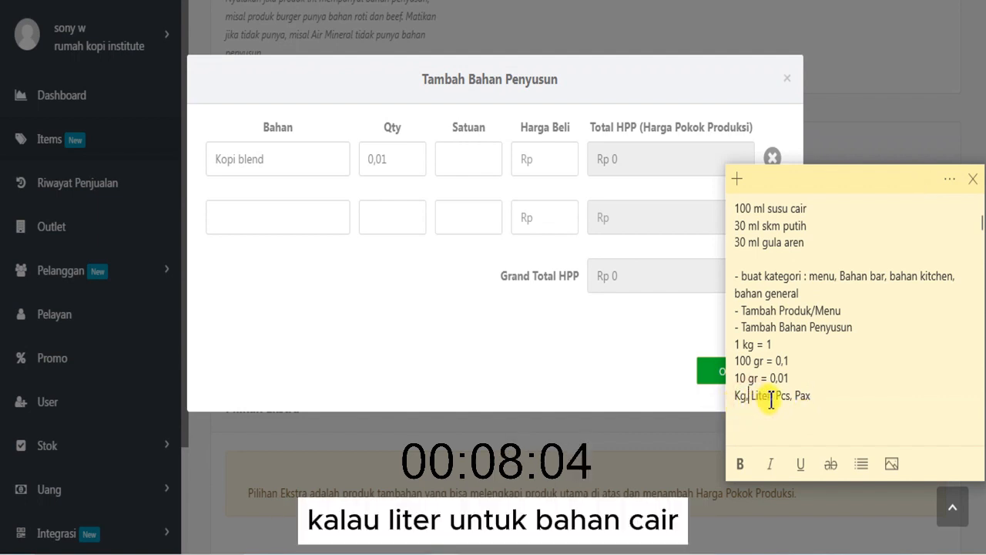
drag(756, 397, 783, 399)
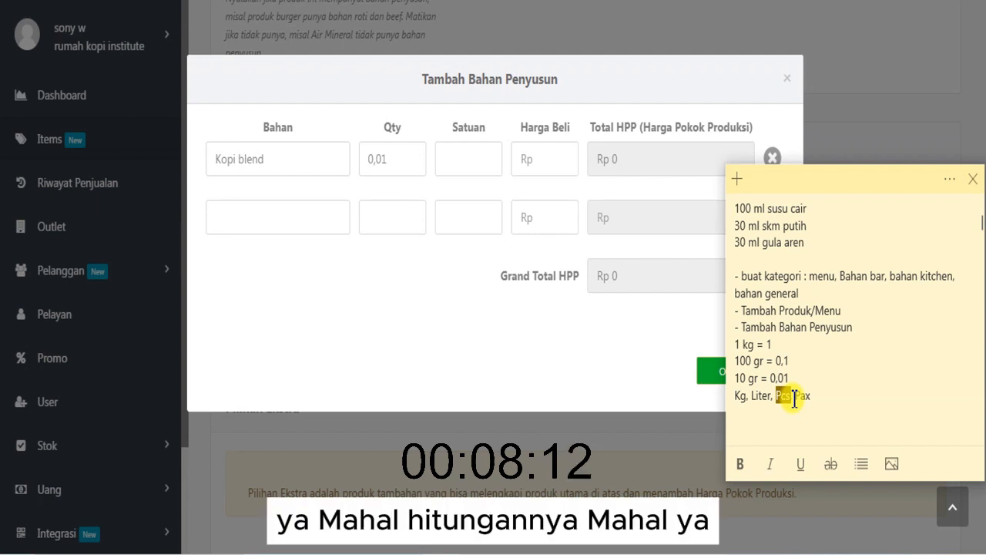
click(803, 398)
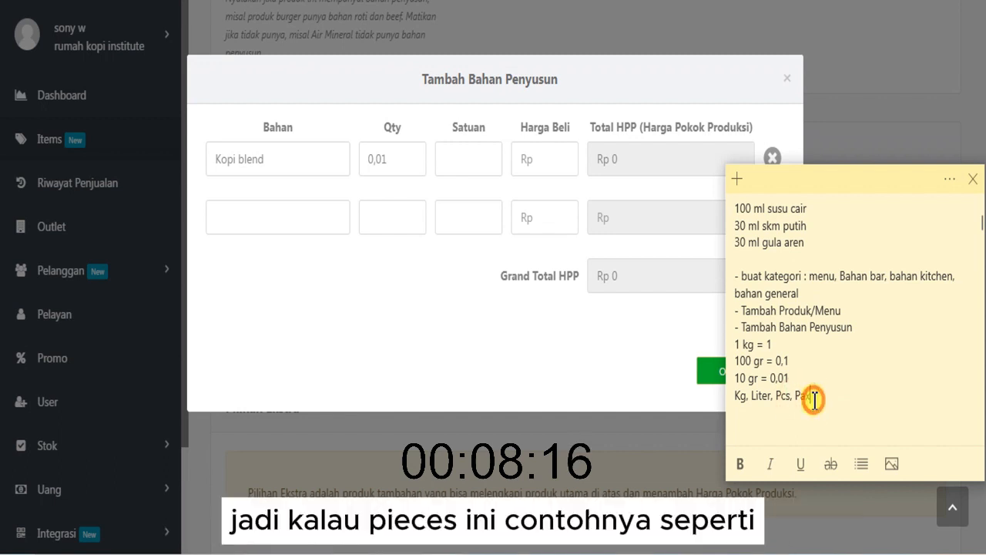
double_click(783, 398)
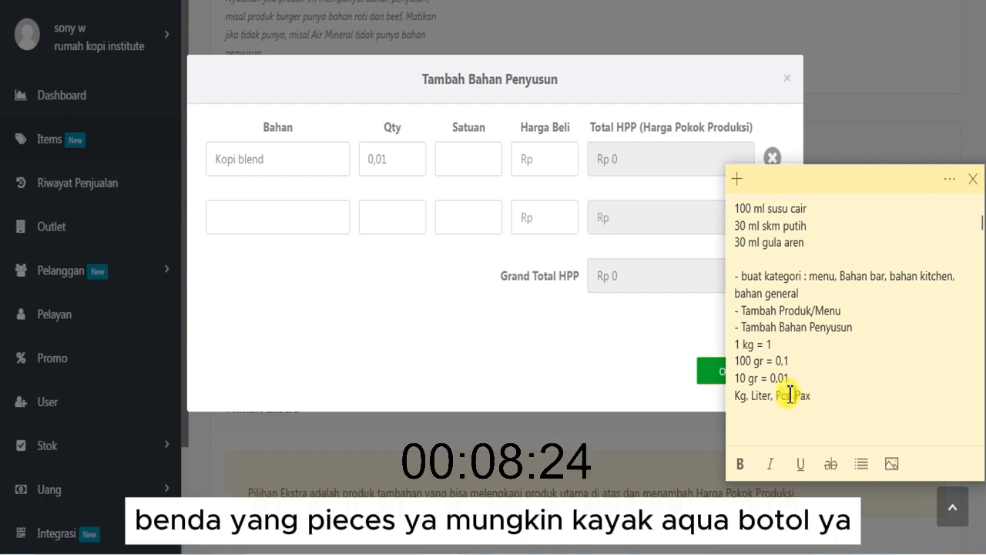
drag(815, 397, 801, 396)
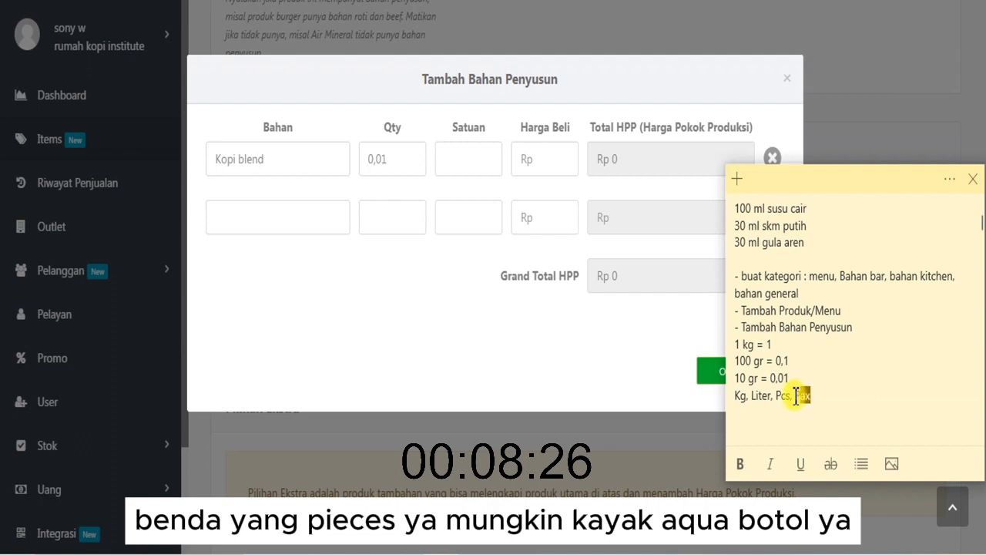
click(787, 393)
click(781, 396)
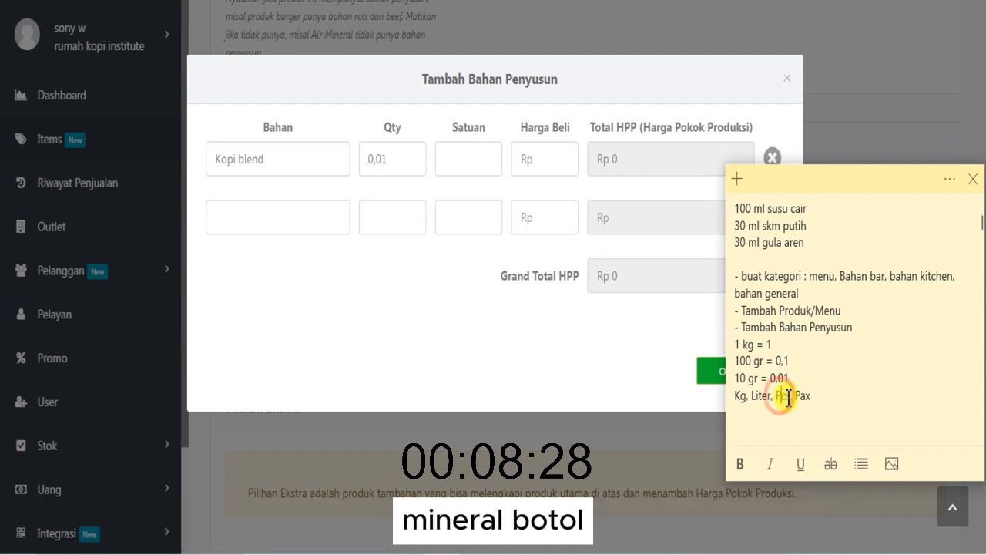
click(800, 395)
drag(799, 396, 812, 395)
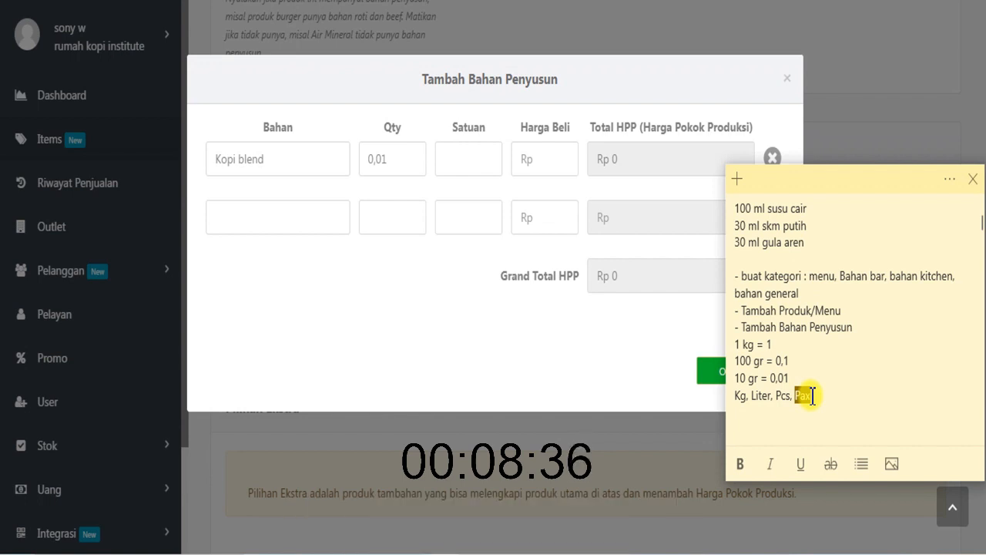
- Return to the ingredient form and set the unit of Kopi blend to kg
click(422, 195)
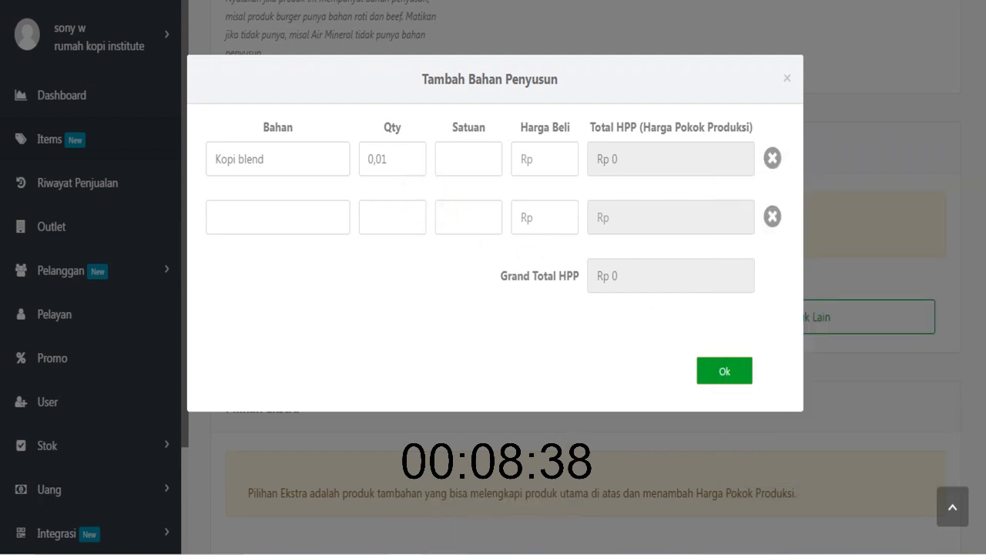
click(456, 153)
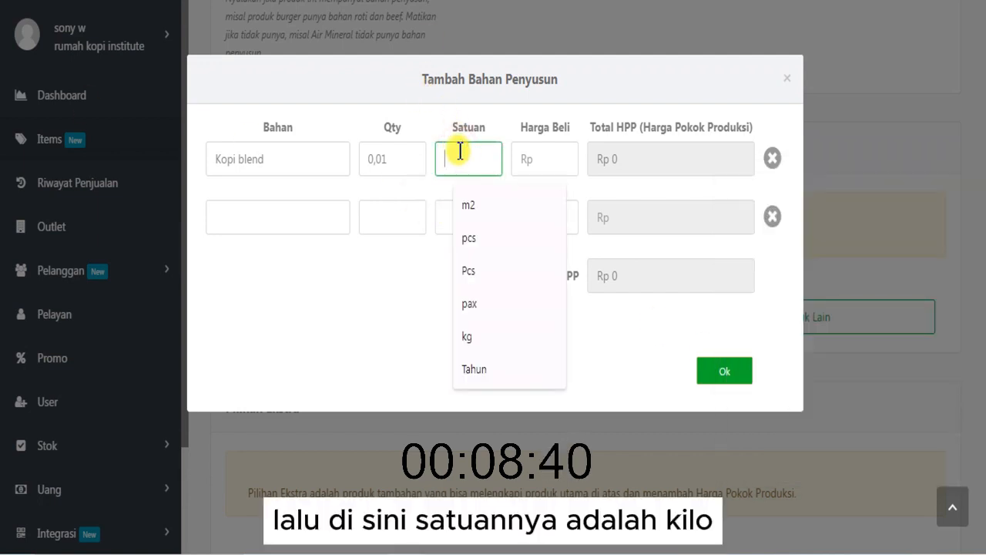
text(kg)
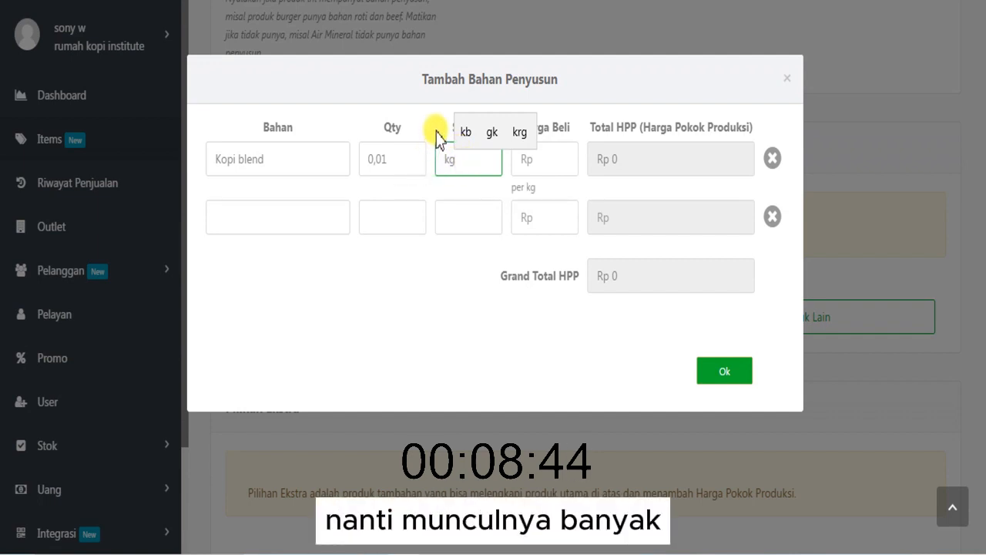
- Check the quantity and unit of Kopi blend and set its purchase price to Rp 150.000 per kg
click(543, 160)
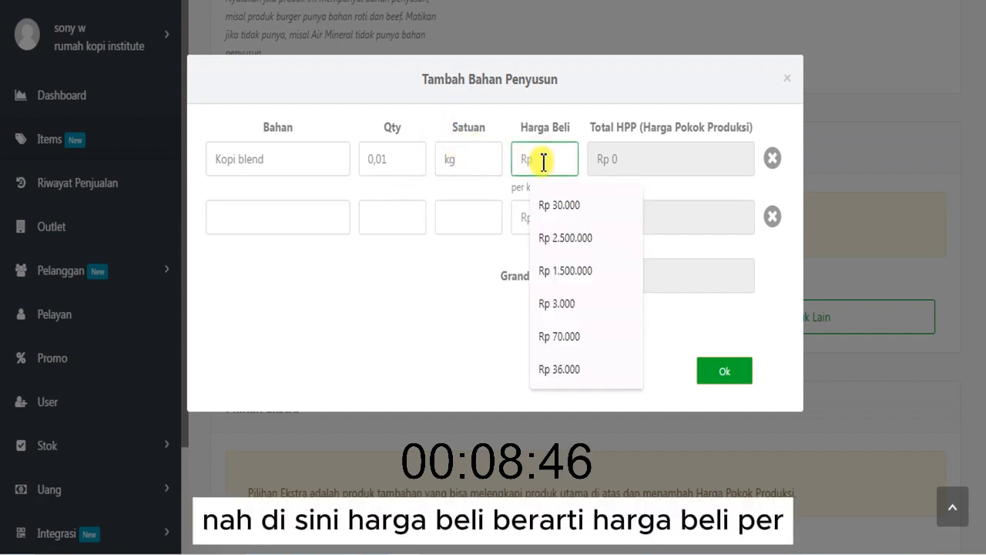
click(471, 159)
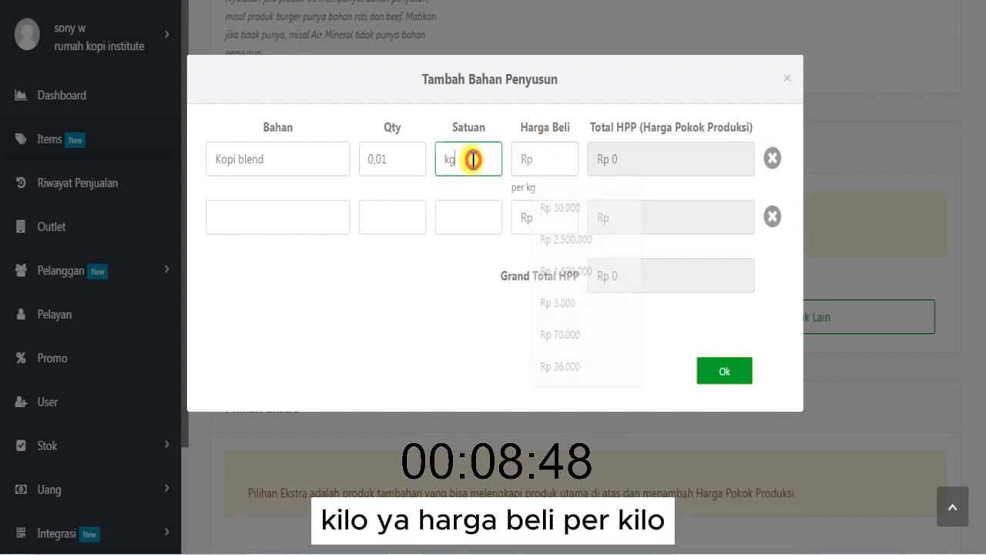
click(529, 163)
click(454, 160)
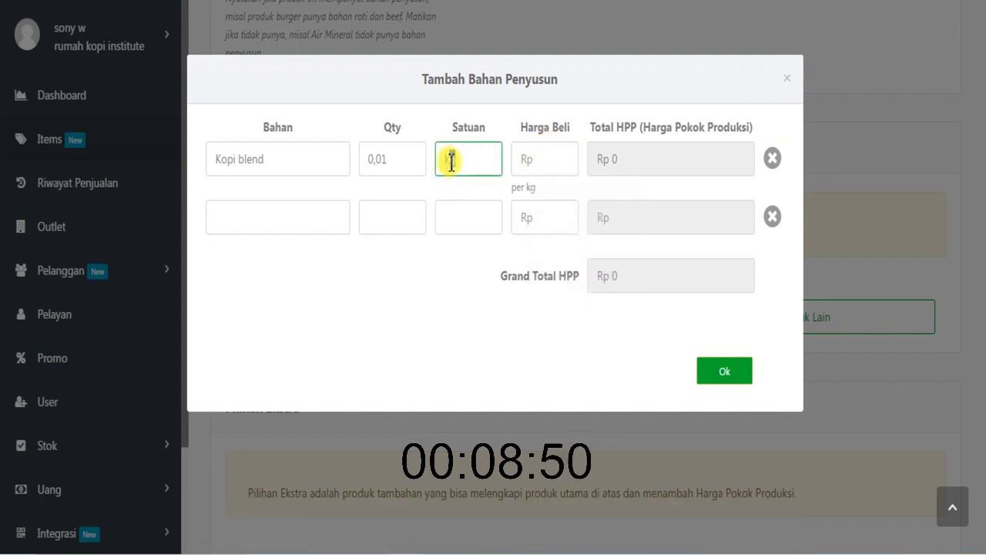
click(406, 162)
click(535, 162)
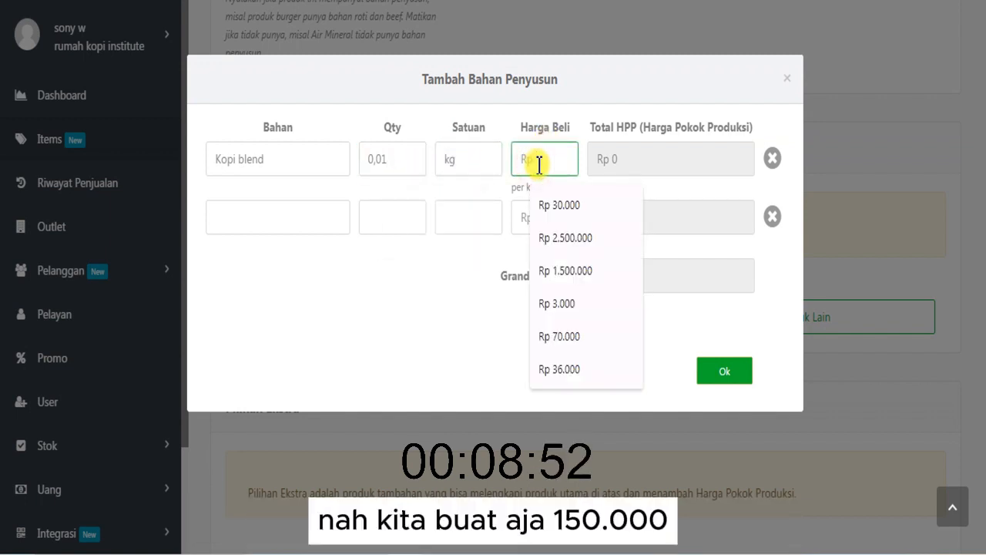
text(15.000)
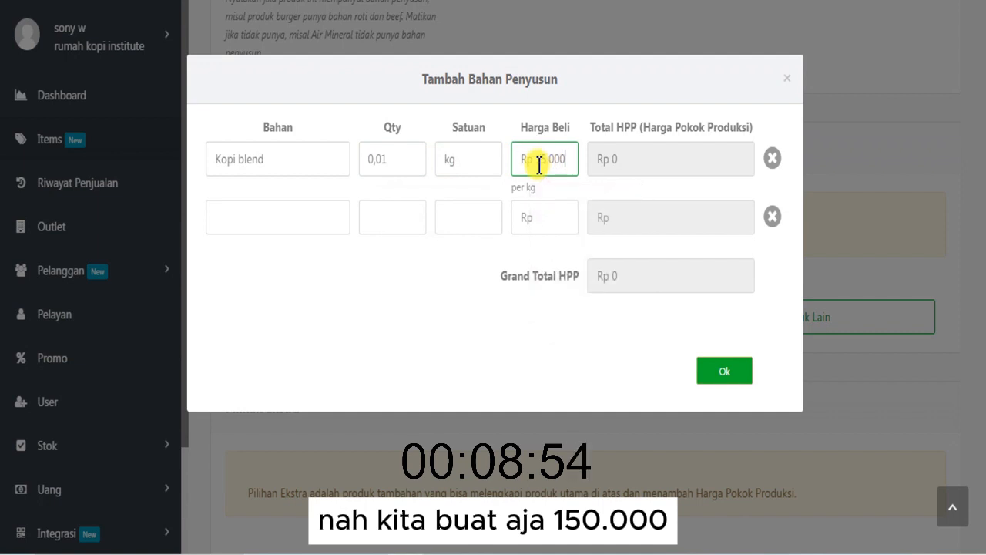
text(.000)
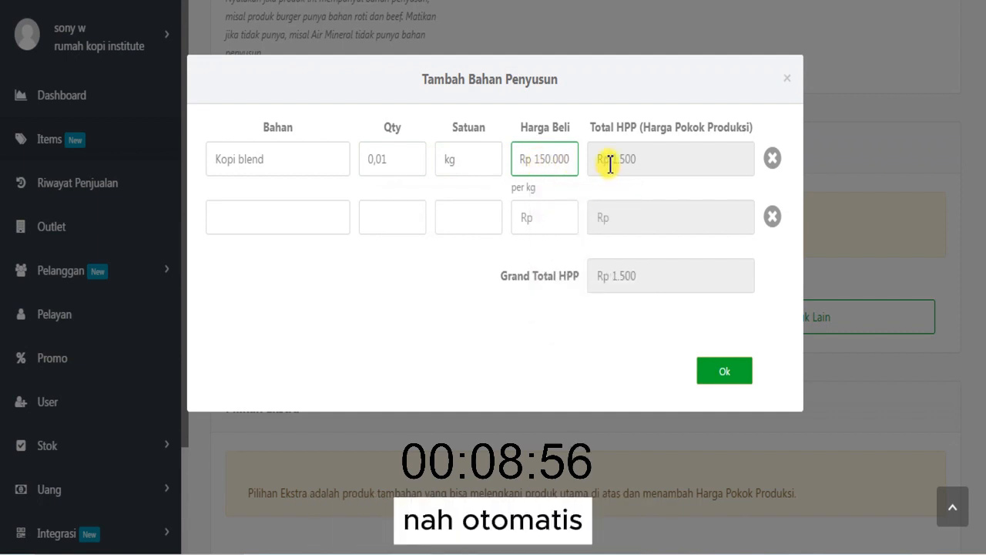
- Review the Kopi blend total HPP against its purchase price, quantity and unit
drag(598, 160, 638, 161)
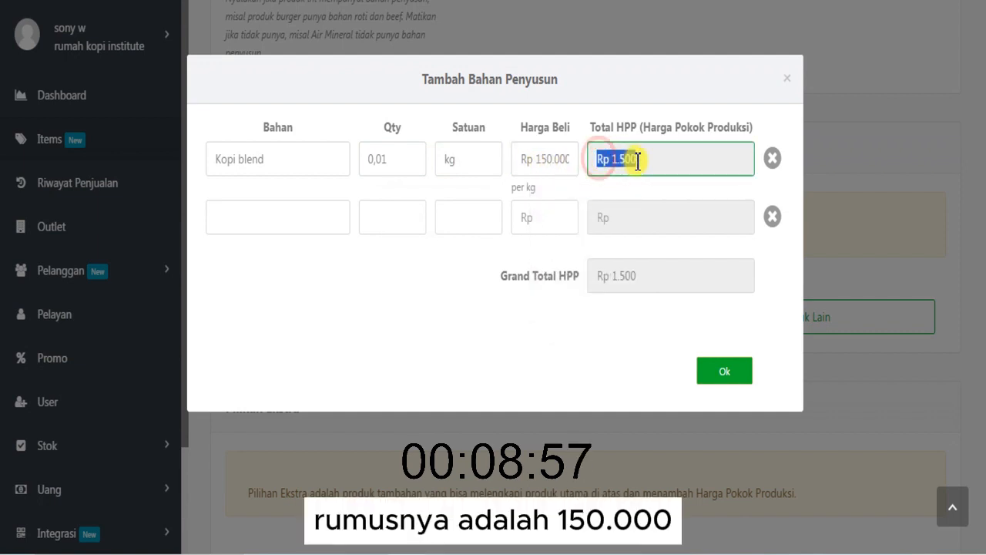
click(550, 152)
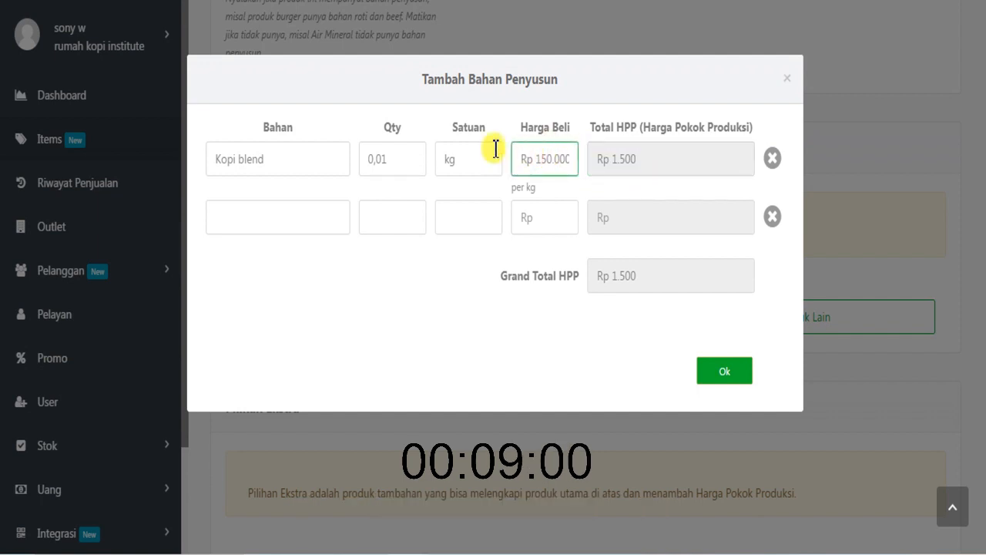
click(403, 156)
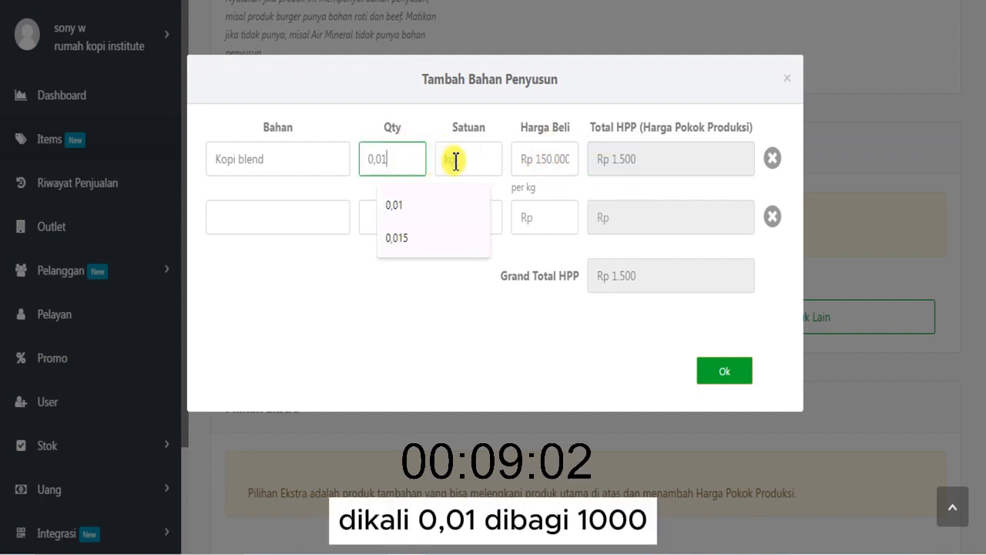
click(460, 160)
- Open the Calculator and multiply the purchase price 150000 by the quantity 0.01
click(317, 553)
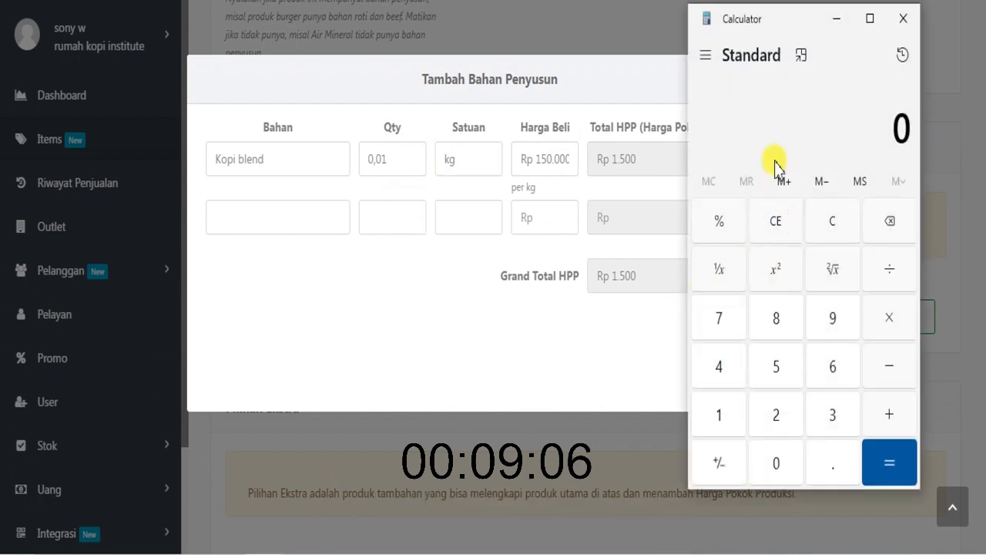
click(745, 401)
click(774, 368)
double_click(782, 464)
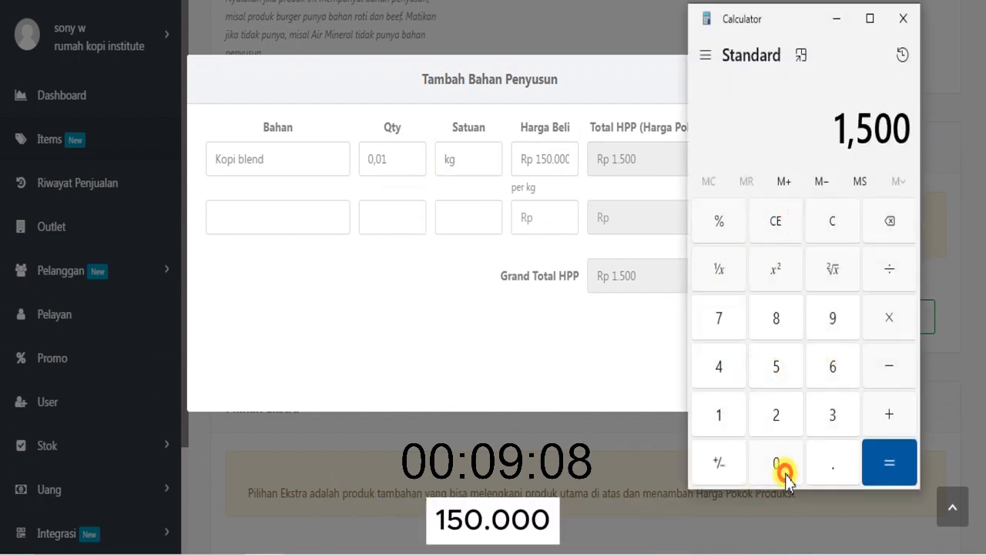
click(782, 465)
click(782, 464)
click(886, 317)
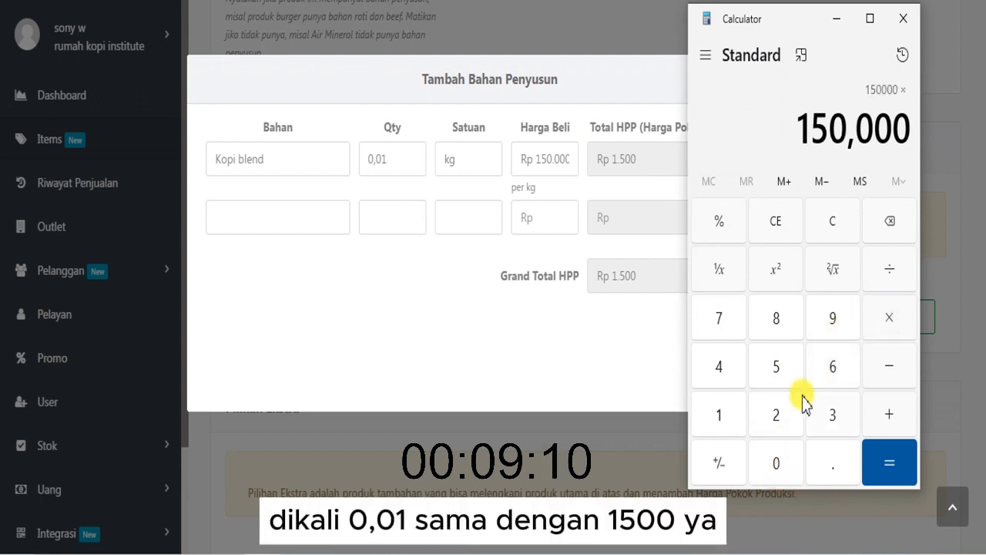
click(778, 460)
click(815, 460)
click(793, 466)
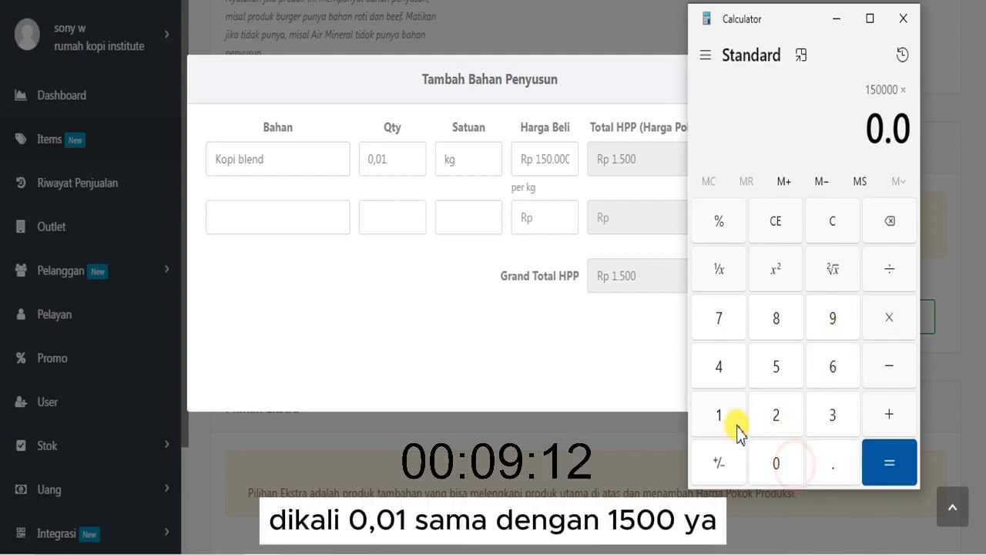
click(731, 416)
click(878, 461)
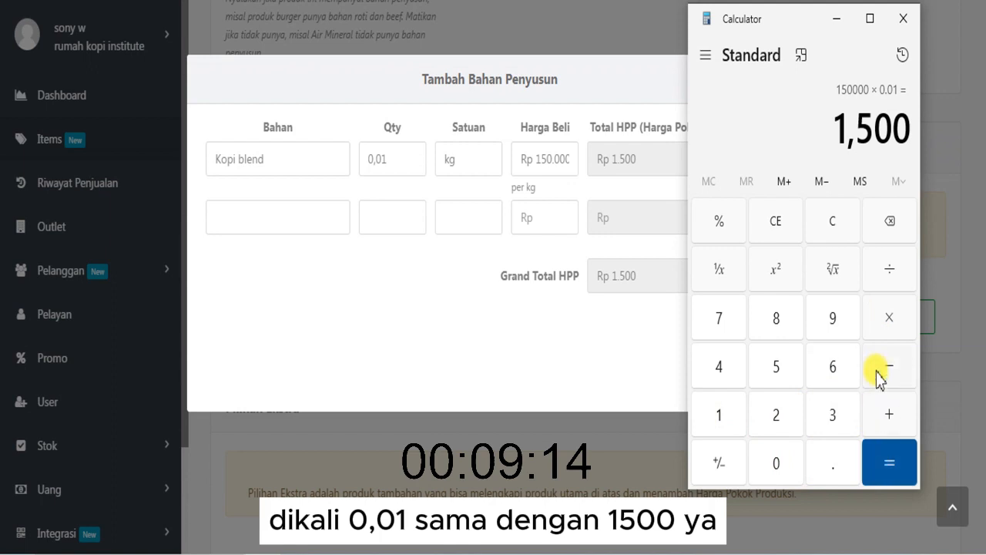
- Divide the calculated product by 1 and compare it with the Kopi blend price, quantity and total HPP in the ingredient form
click(890, 278)
click(716, 406)
click(875, 453)
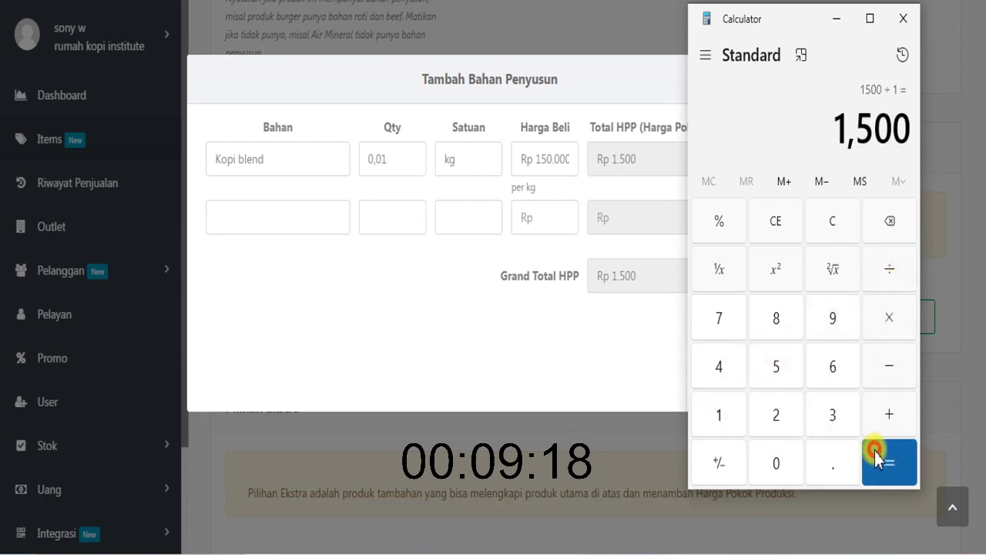
click(535, 160)
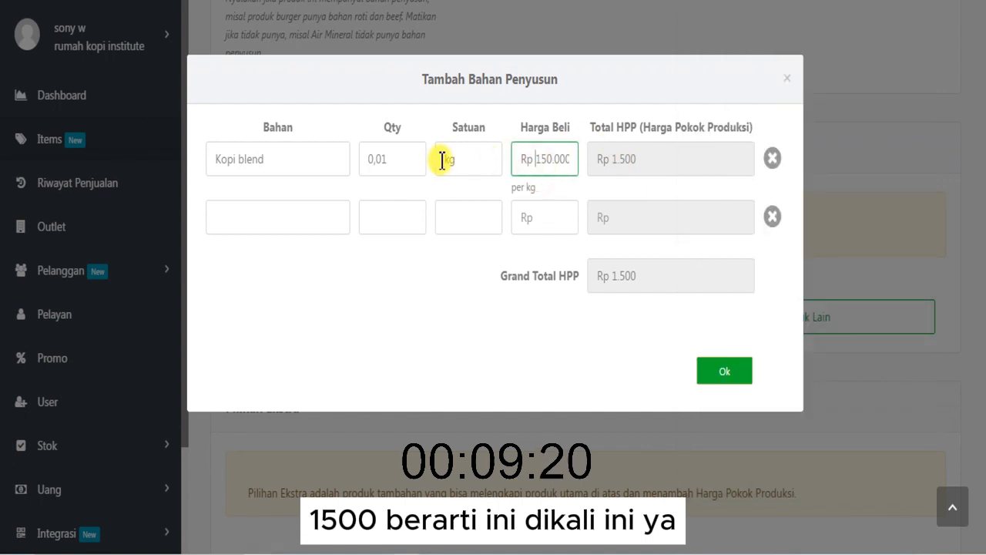
click(403, 159)
click(593, 160)
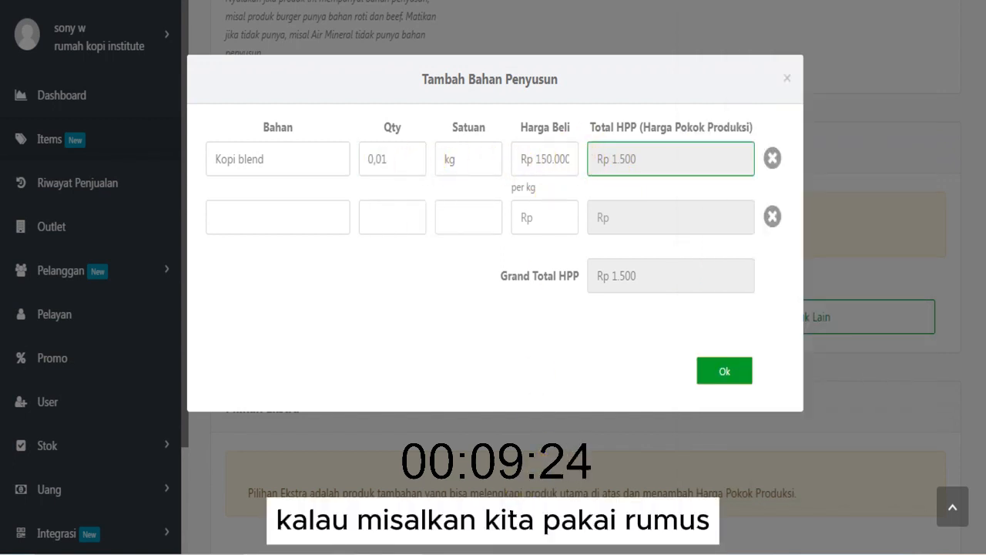
- Switch to the Calculator and multiply the Kopi blend price 150000 by 10 grams as a new calculation
key(alt+Tab)
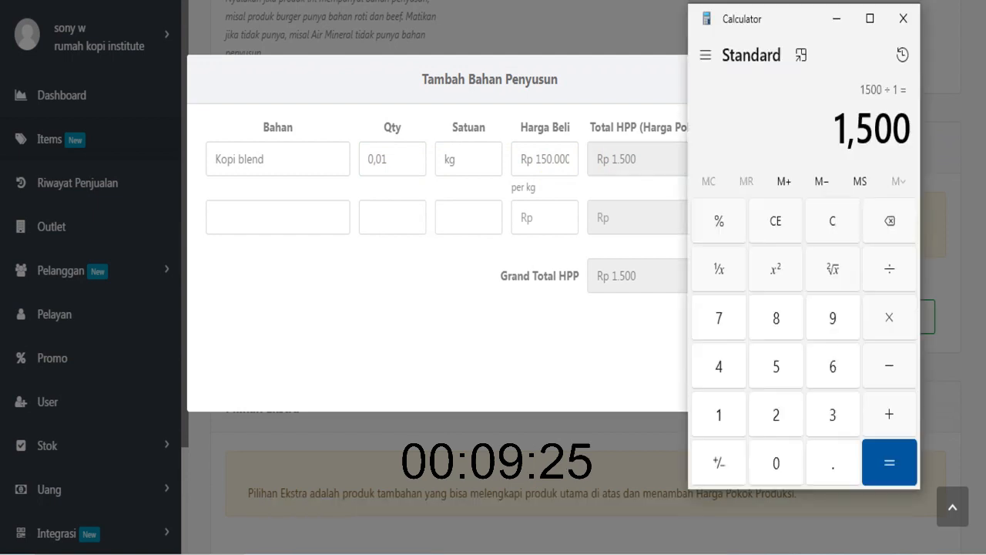
click(778, 231)
click(721, 416)
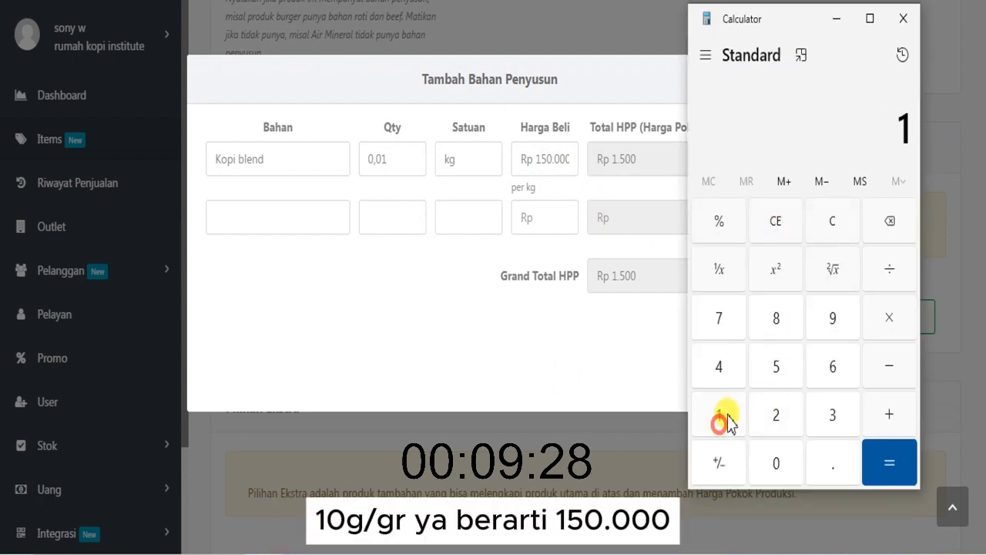
click(776, 367)
click(780, 458)
click(780, 458)
click(780, 459)
click(780, 458)
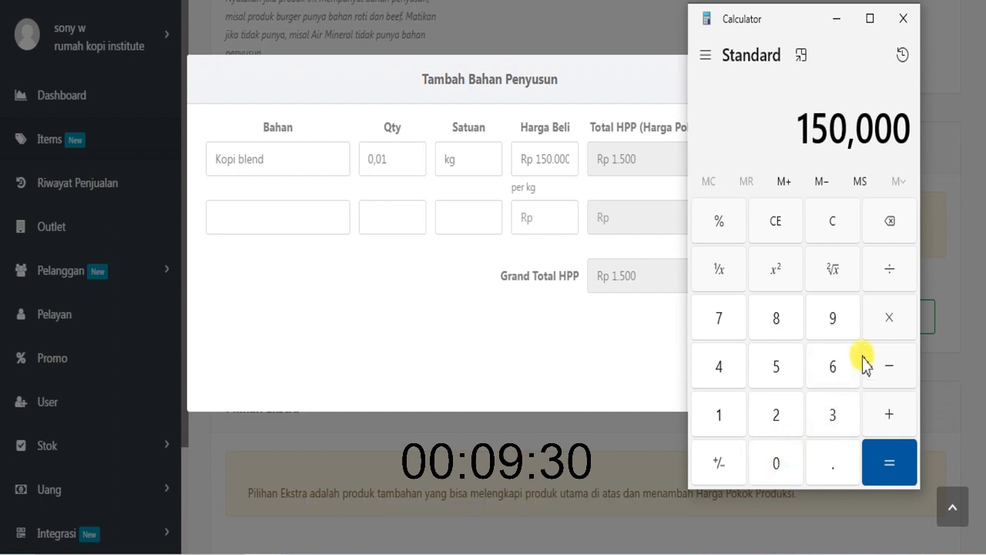
click(881, 320)
click(728, 414)
click(775, 466)
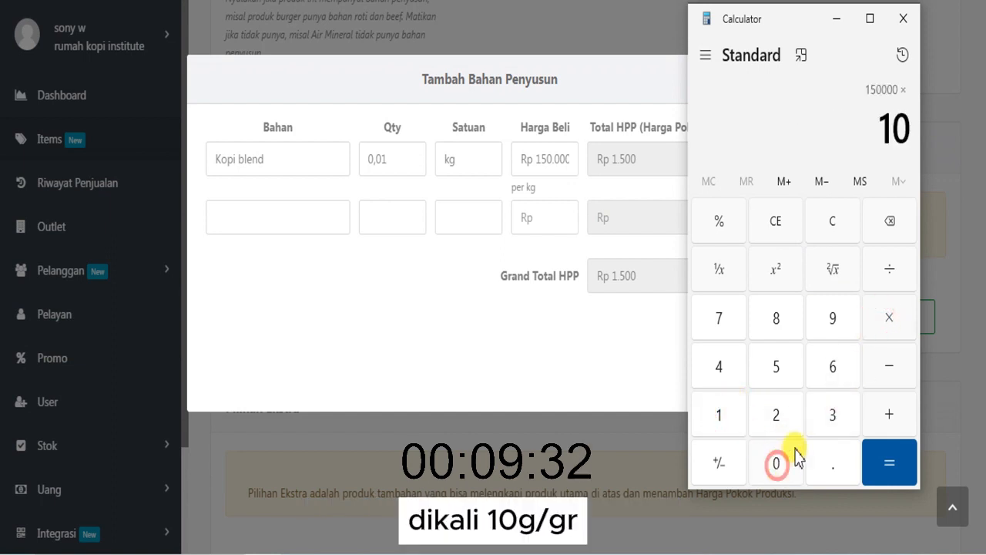
- Divide the gram-based product by 1000 to check the Kopi blend cost, and return to the ingredient form
click(886, 269)
click(720, 415)
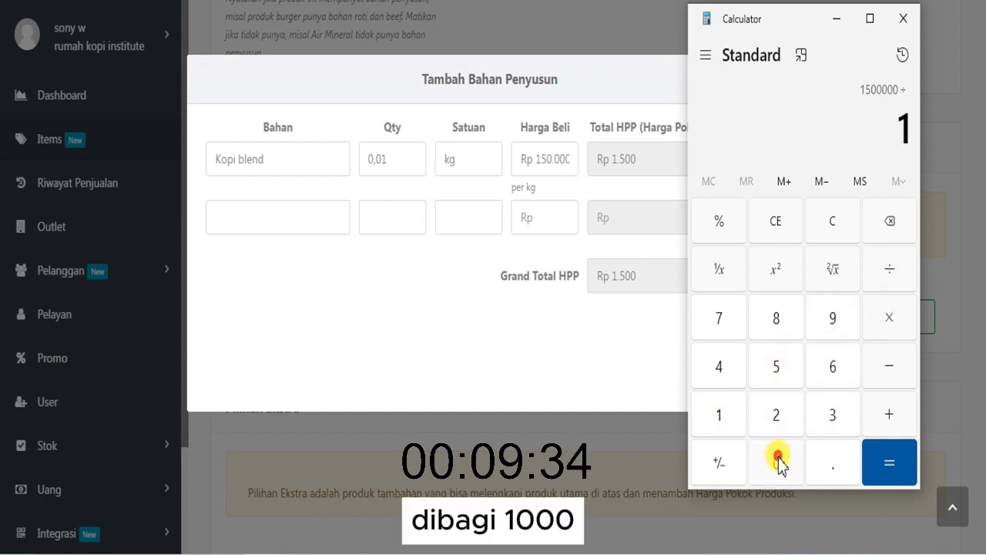
click(777, 462)
click(777, 462)
click(777, 463)
click(778, 461)
click(889, 221)
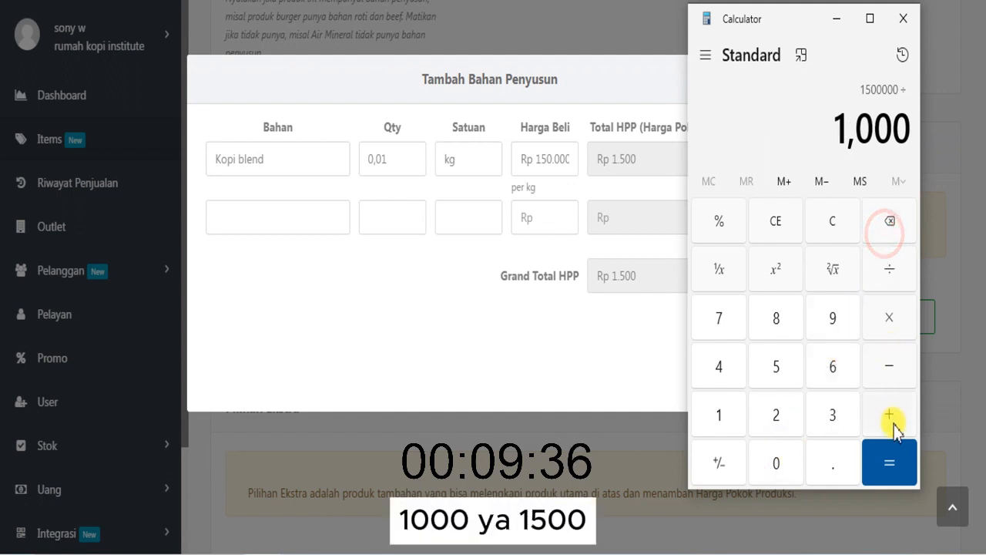
click(890, 460)
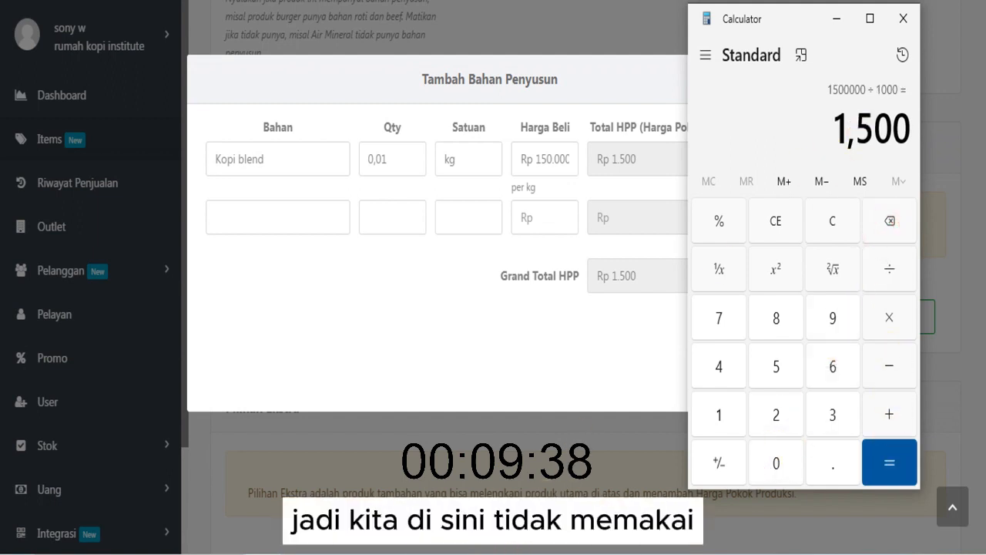
click(433, 286)
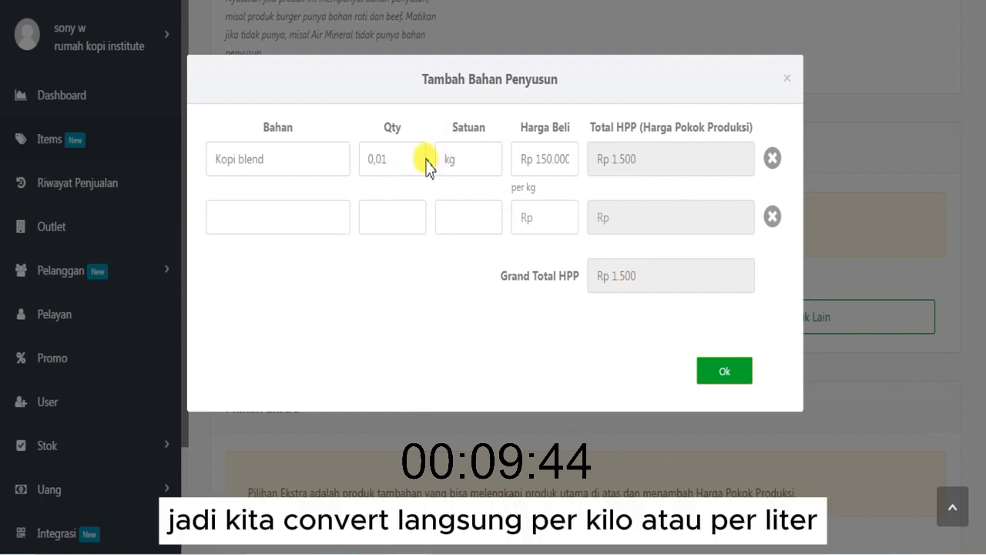
- Add susu cair as the second ingredient with quantity 0,1, unit liter and purchase price Rp 17.000
click(302, 219)
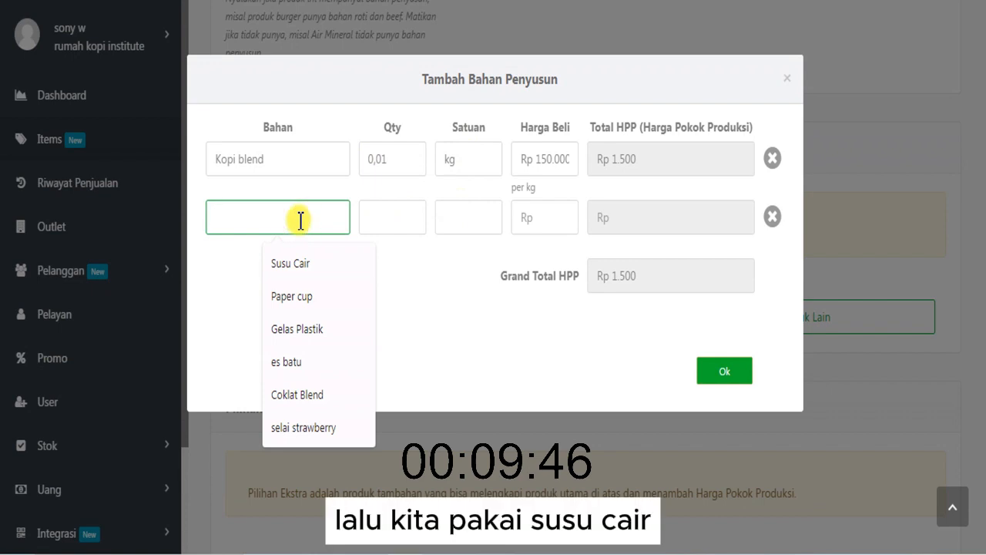
text(susu cair)
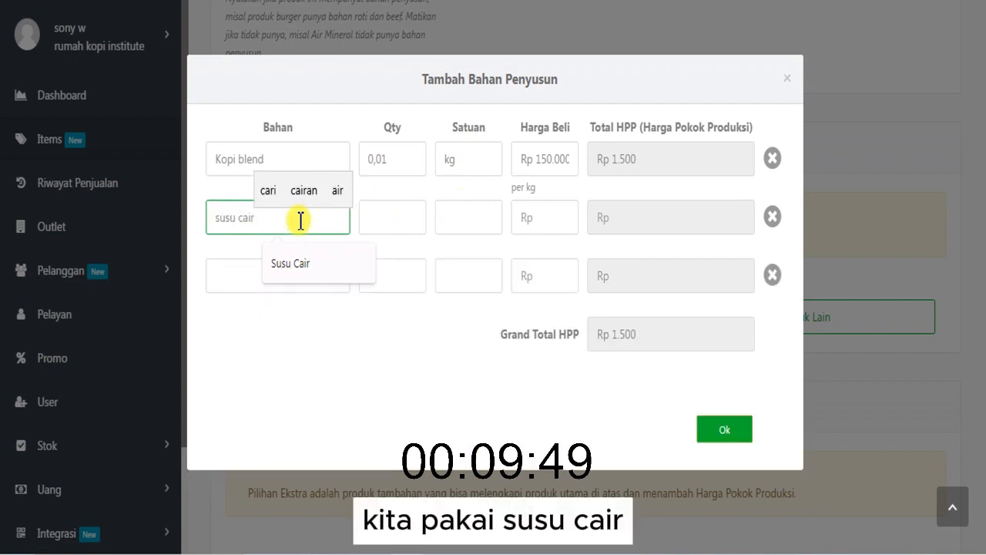
click(370, 223)
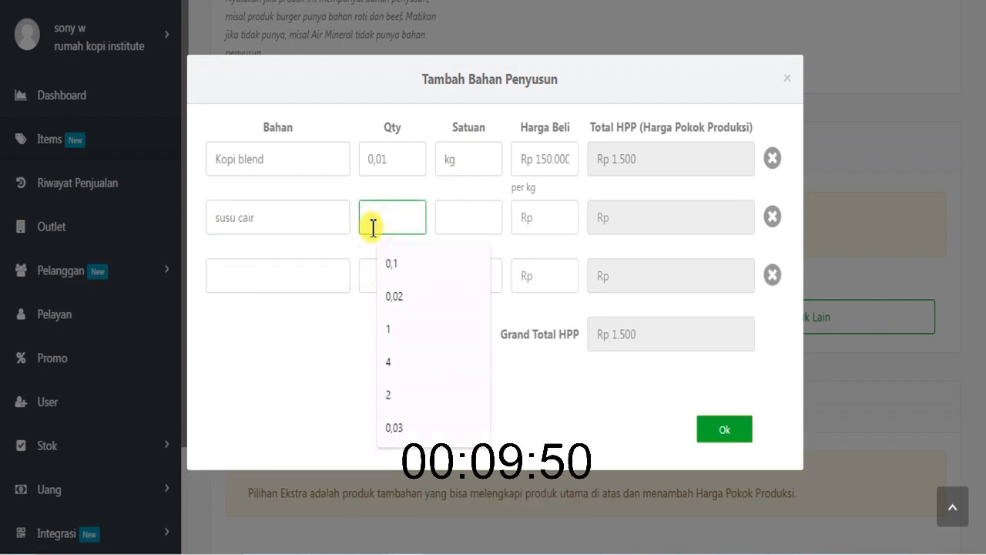
text(0,1)
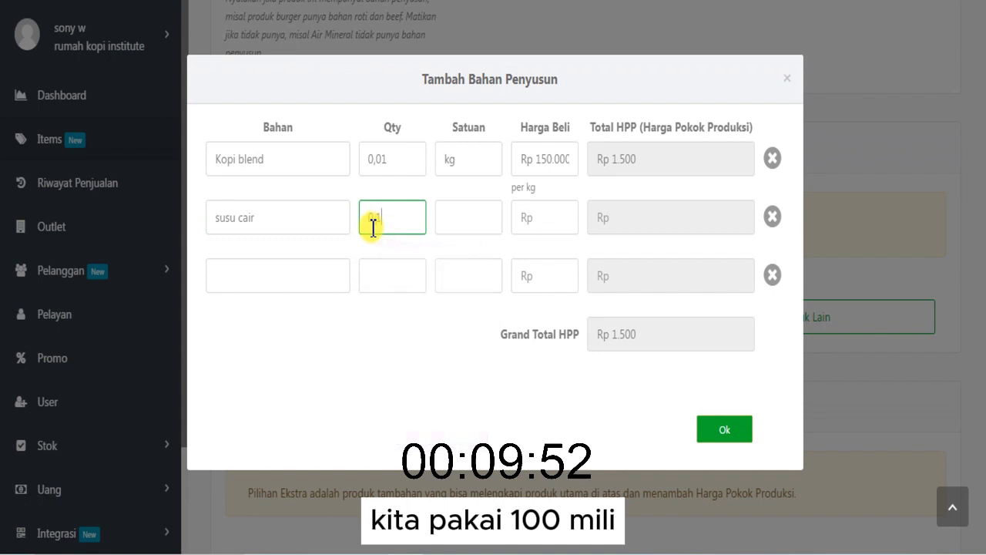
click(464, 228)
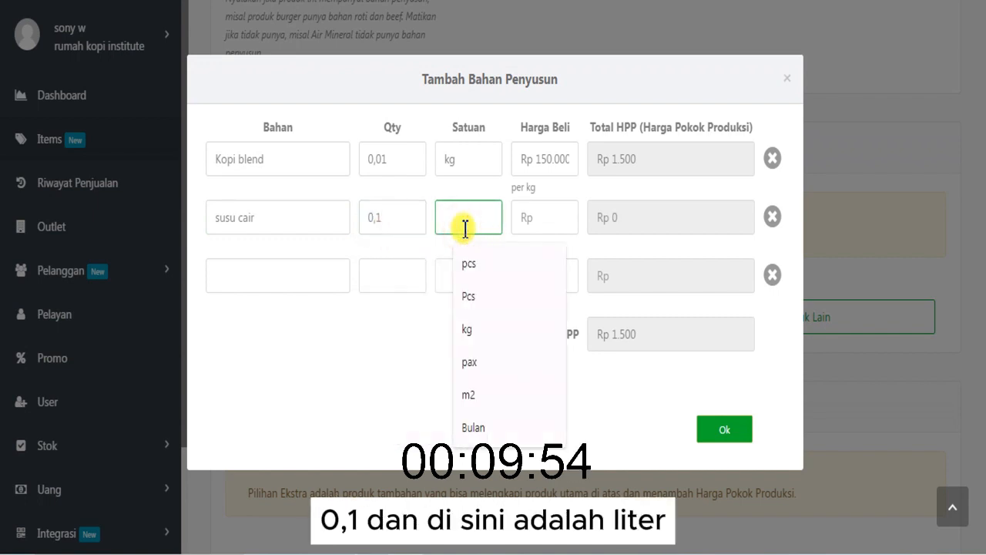
text(liter)
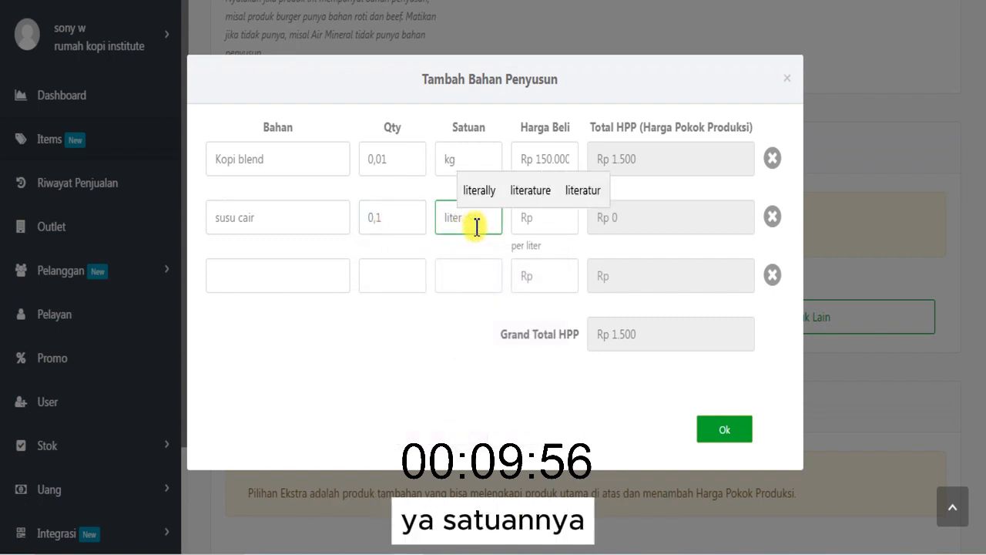
click(543, 222)
text(17.000)
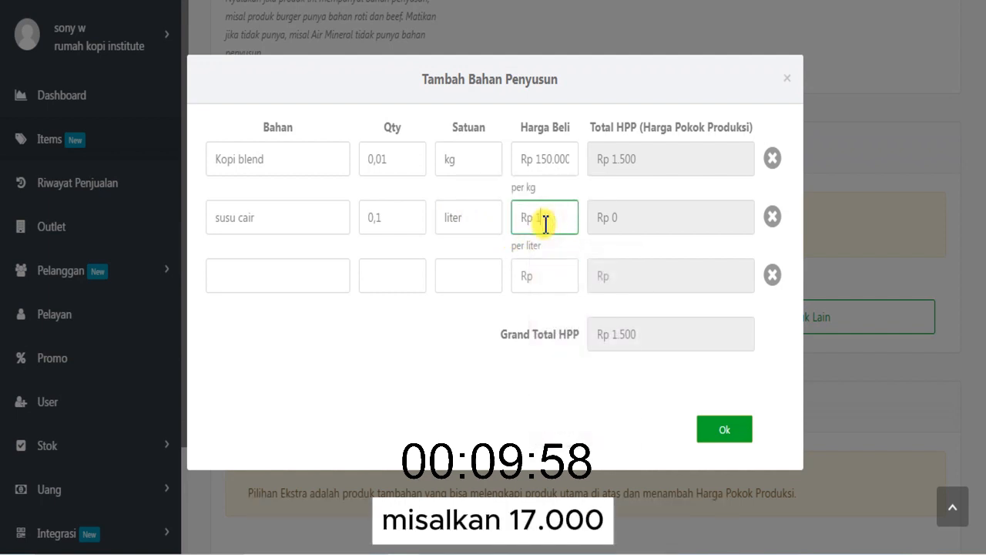
click(504, 241)
- Add skm putih as the third ingredient with quantity 0,03 and unit liter
click(292, 269)
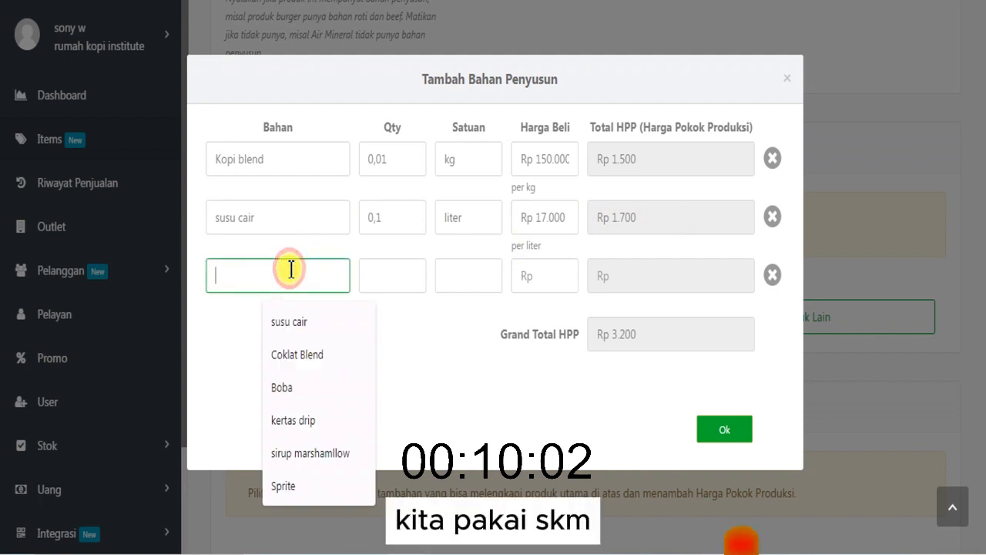
text(skm putih)
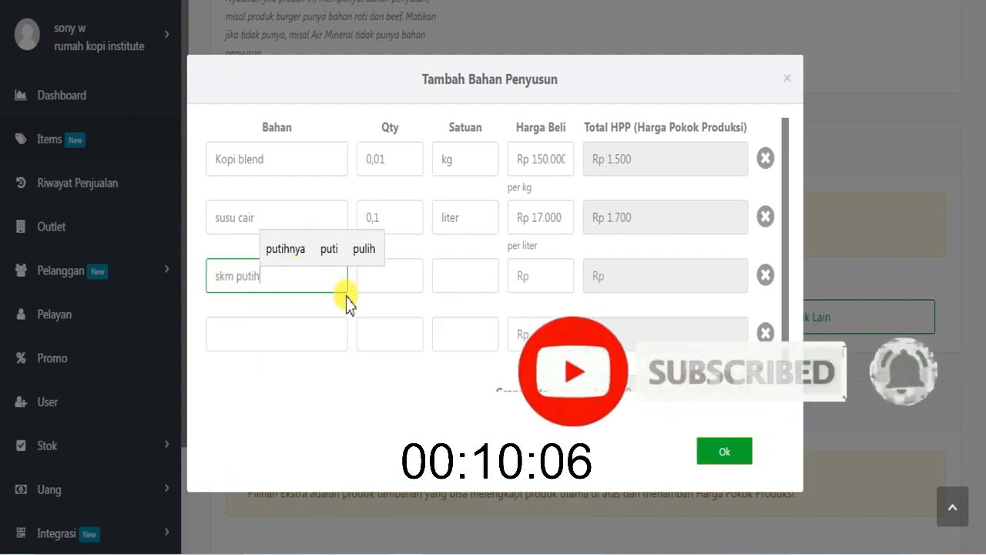
click(374, 280)
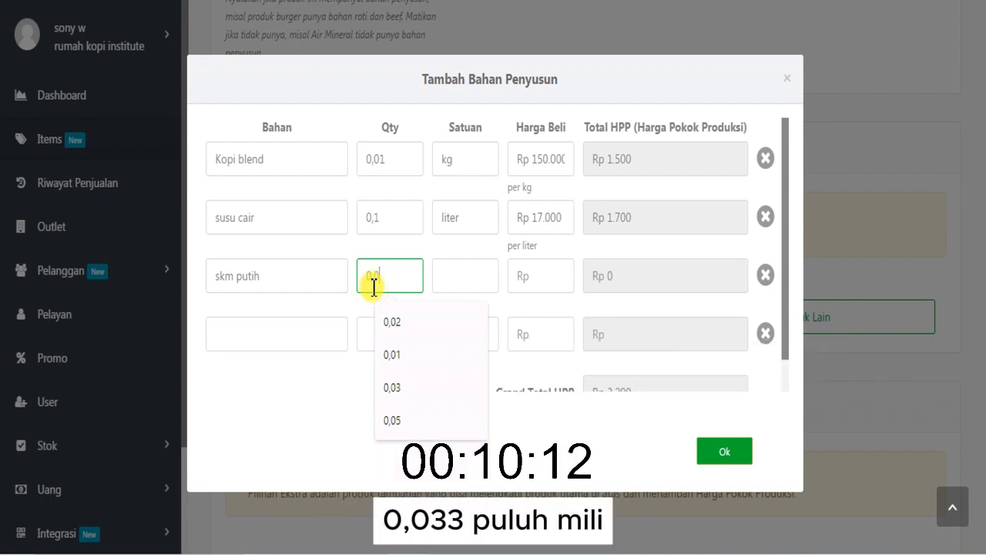
text(,03)
click(458, 285)
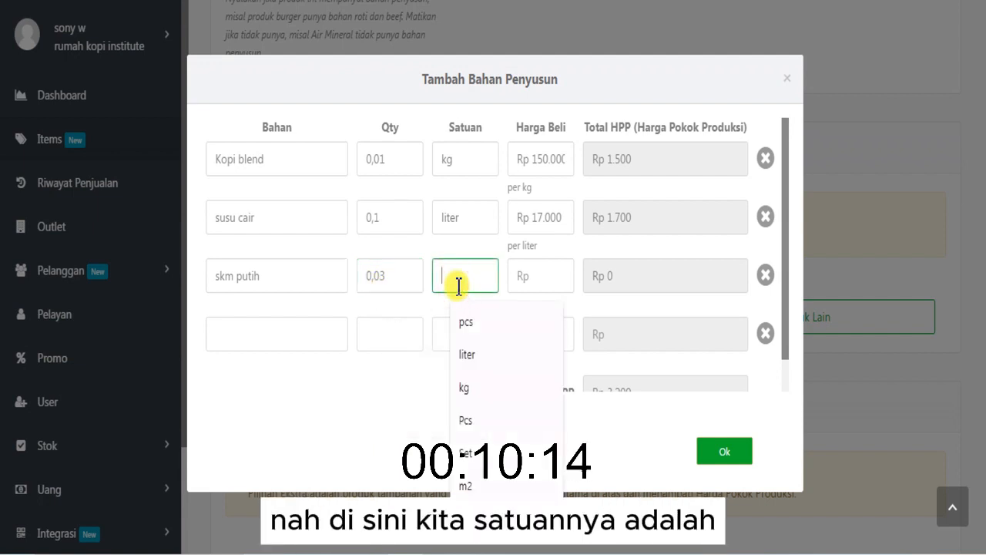
text(liter)
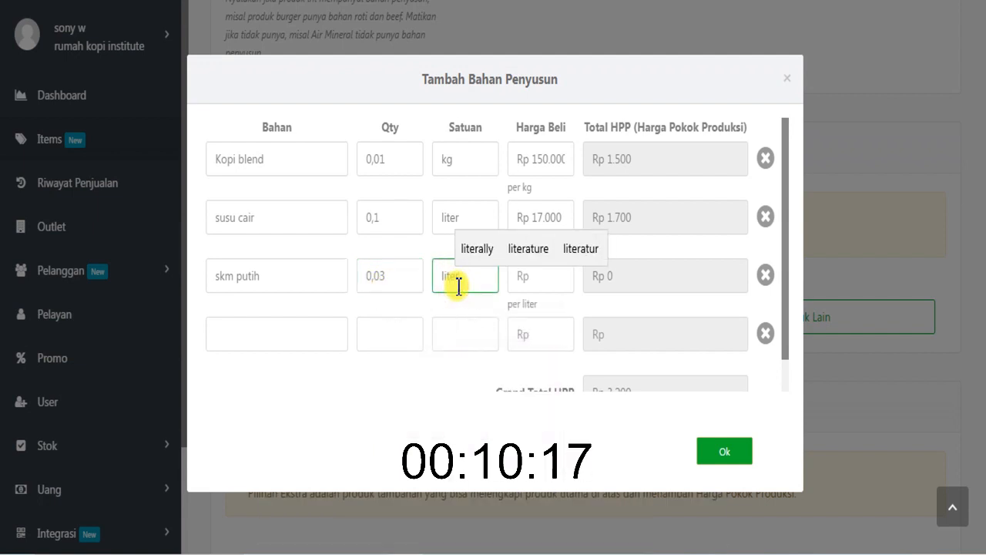
click(521, 279)
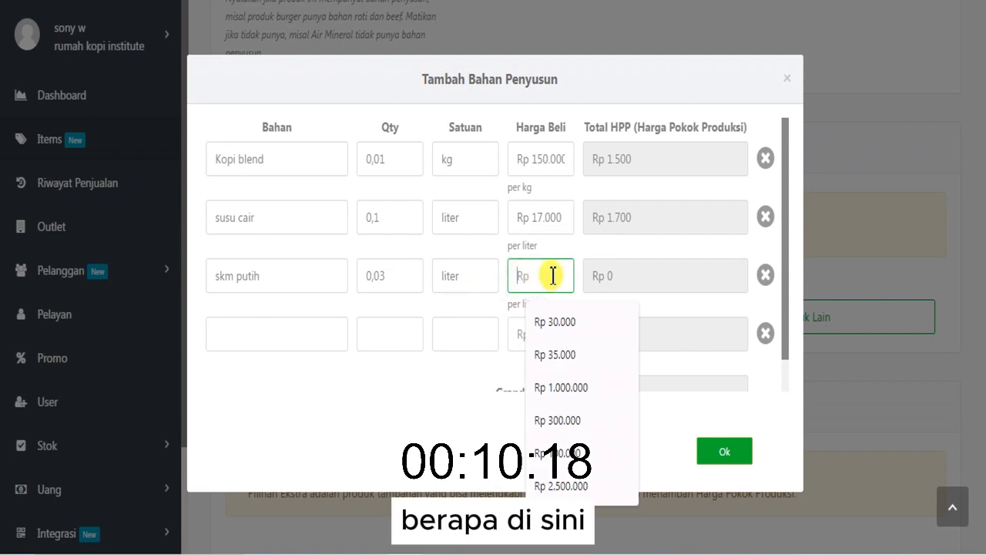
- Add the line "- Hitung bukan kemasan" below the list of units in the sticky note
click(460, 553)
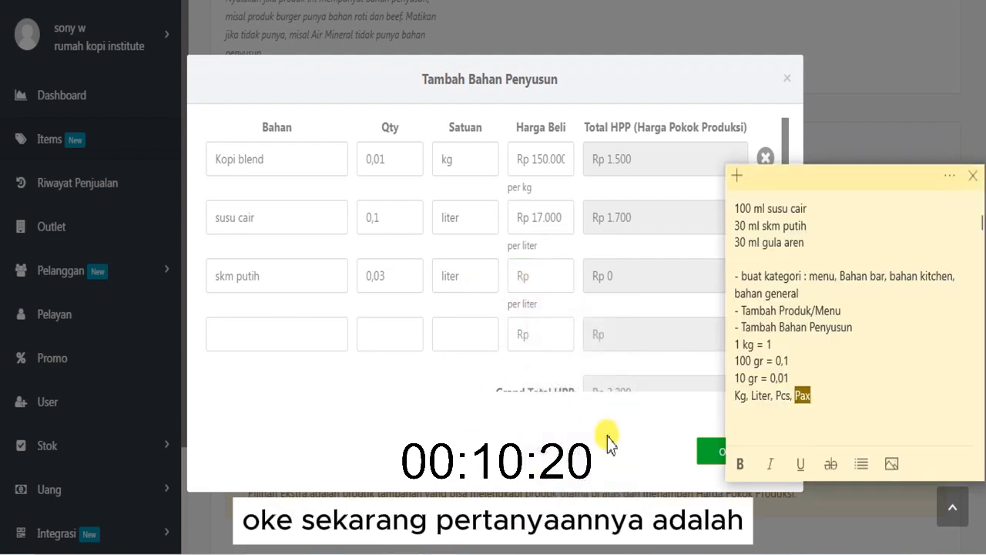
click(823, 399)
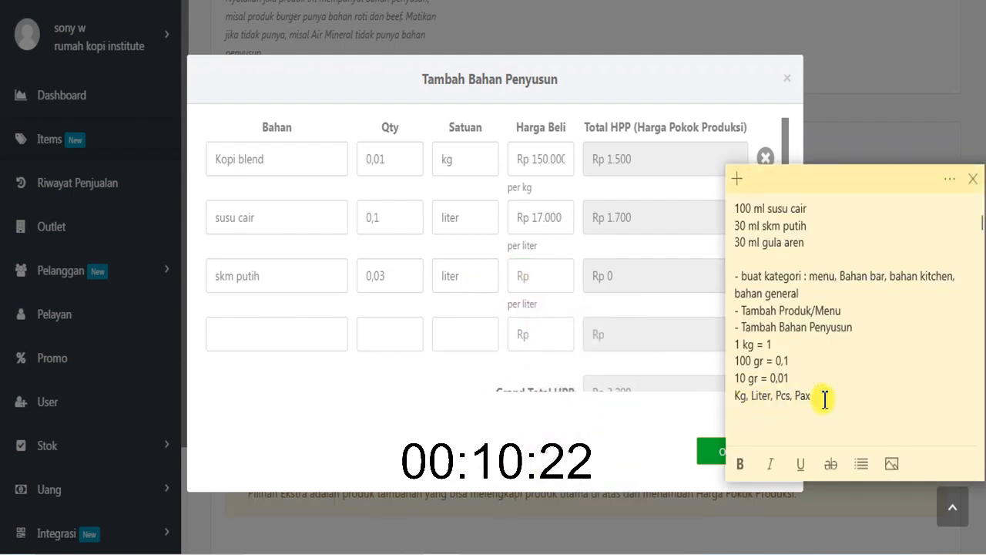
text(- )
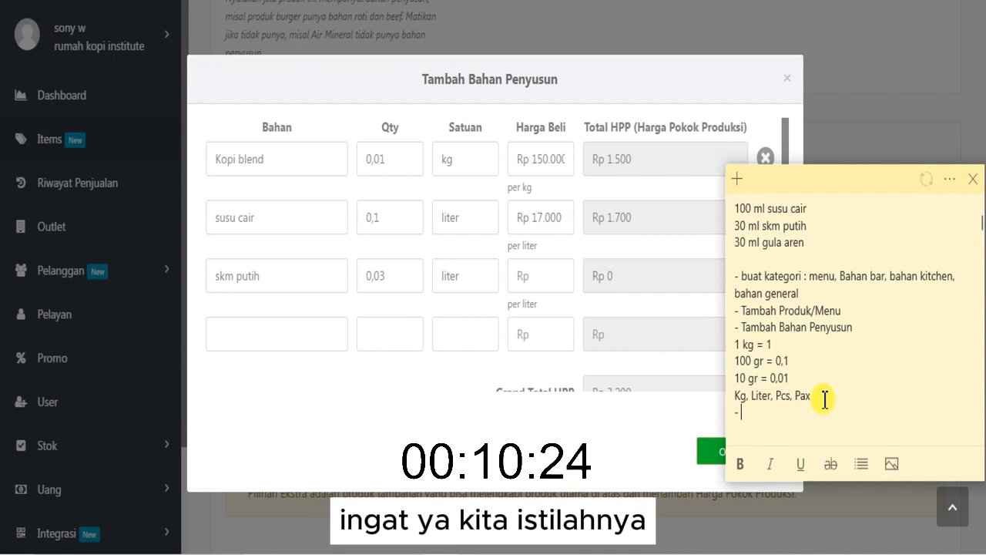
text(Hitun)
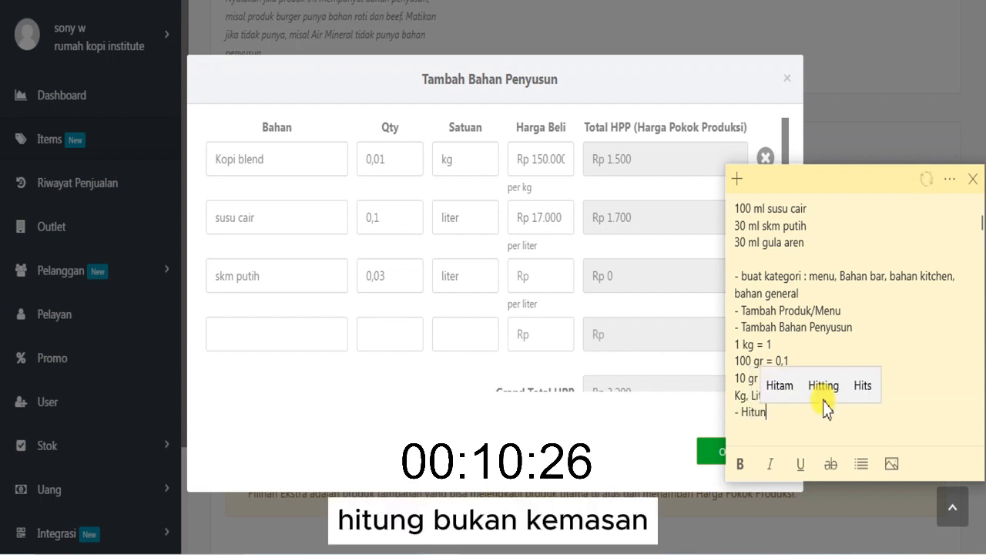
text(g bukan )
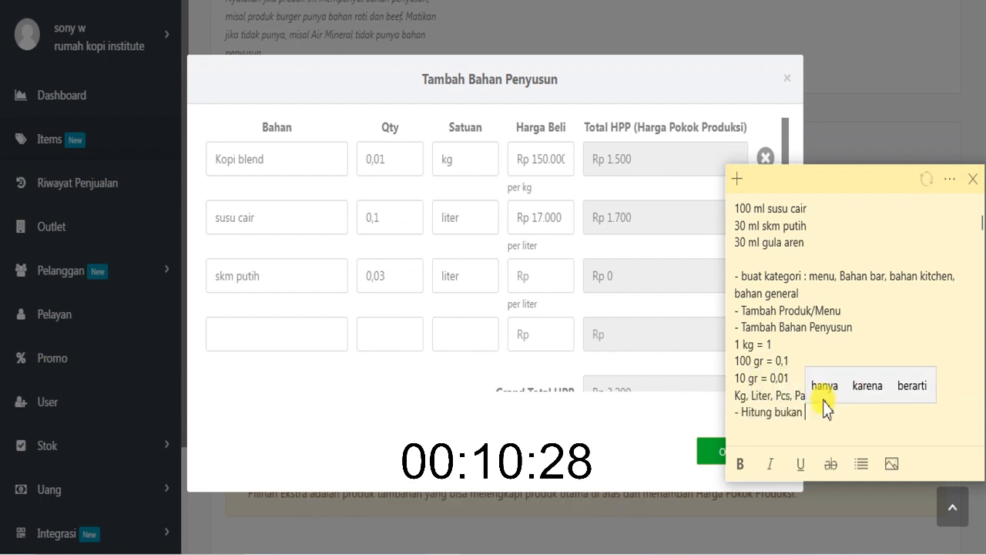
text(kemasan)
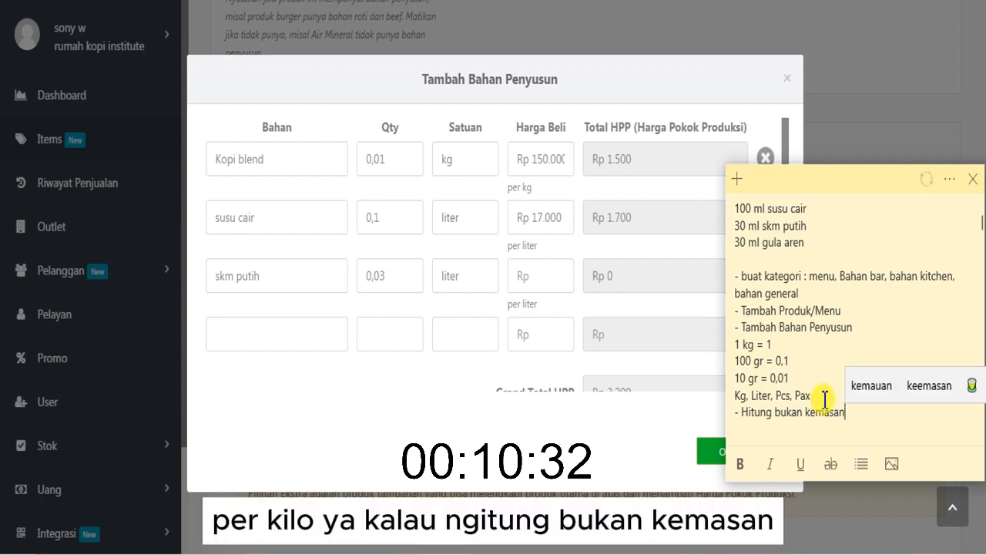
key(Return)
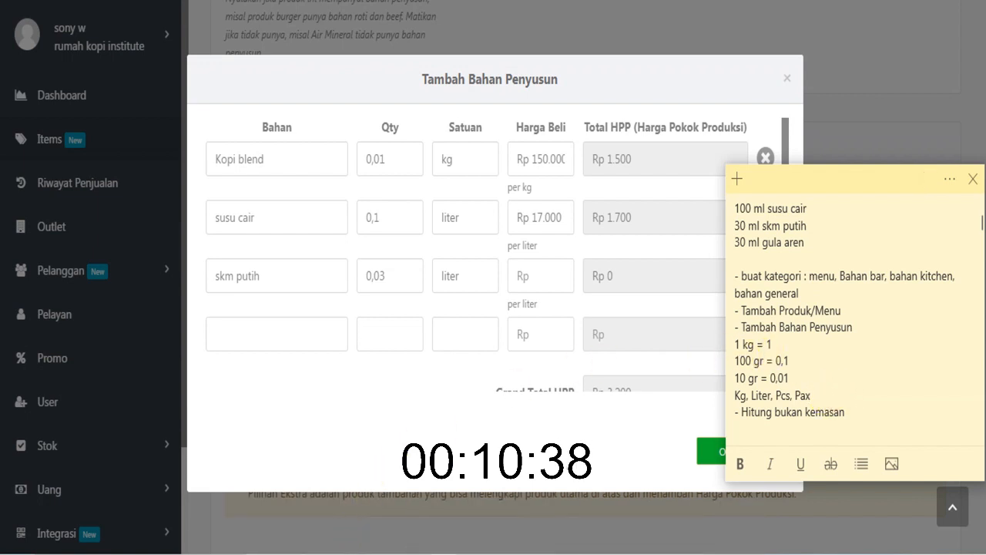
- Switch to the Calculator and multiply 12000 by 2 to work out the skm putih price per liter
click(336, 549)
click(775, 221)
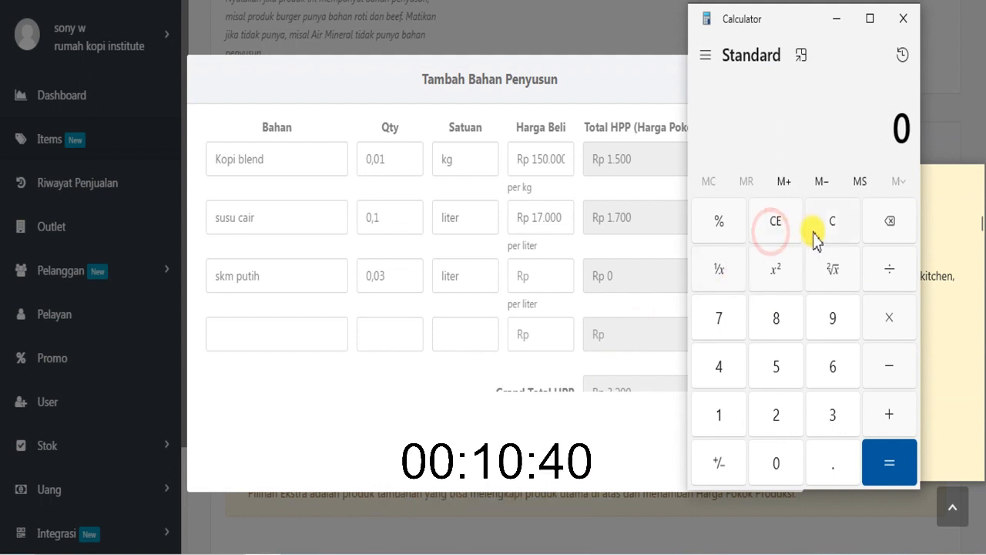
click(730, 416)
click(772, 414)
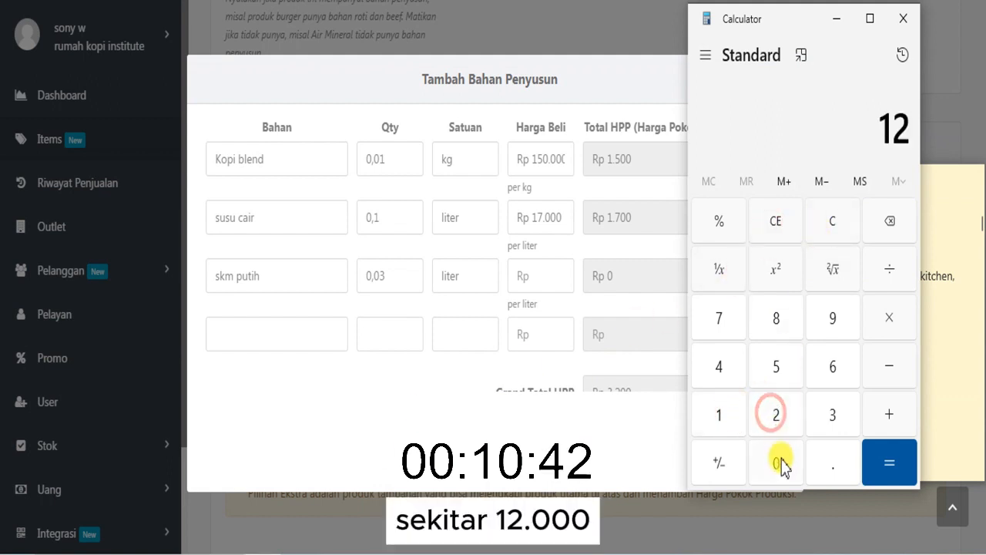
double_click(779, 461)
click(780, 460)
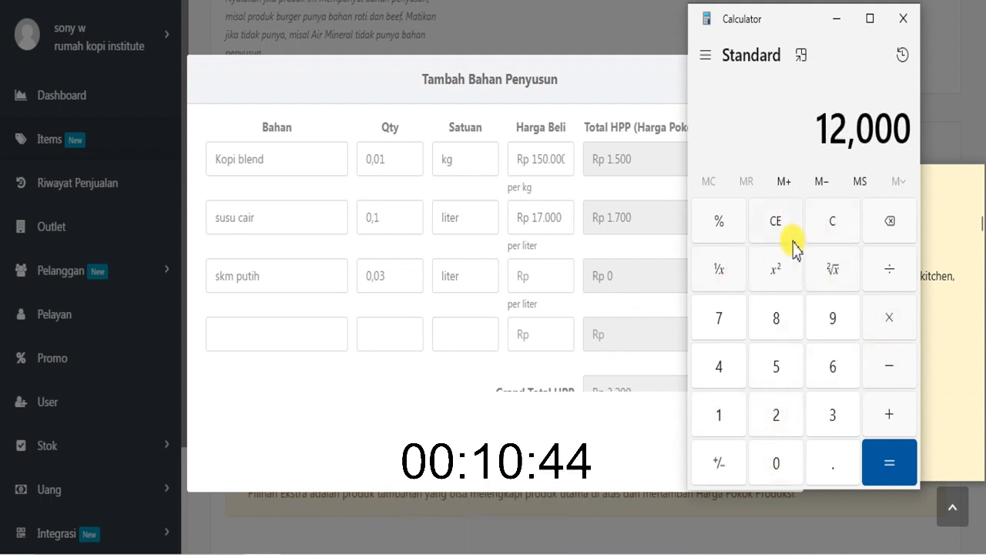
click(882, 311)
click(772, 413)
click(878, 461)
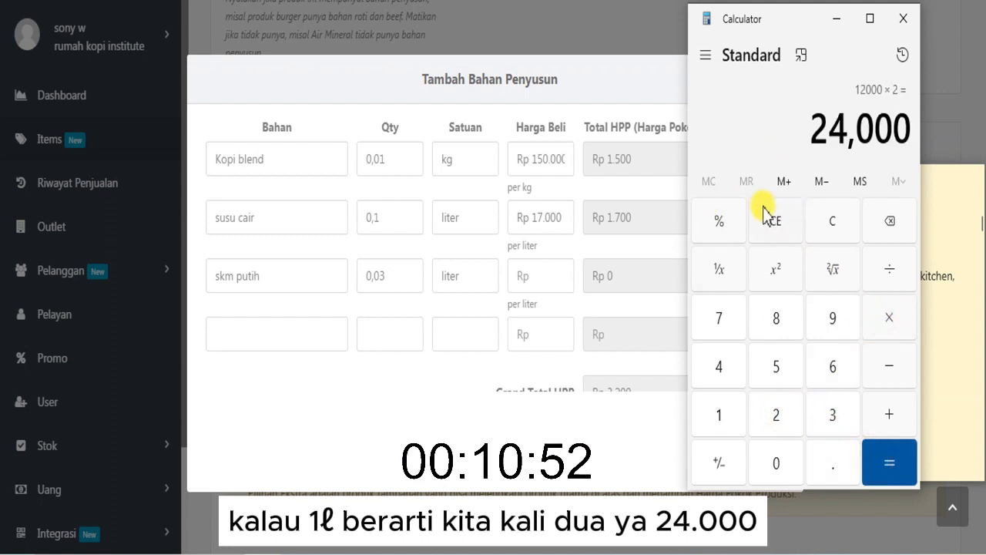
- Set the purchase price of skm putih to Rp 24.000 per liter in the ingredient form
click(551, 290)
text(24)
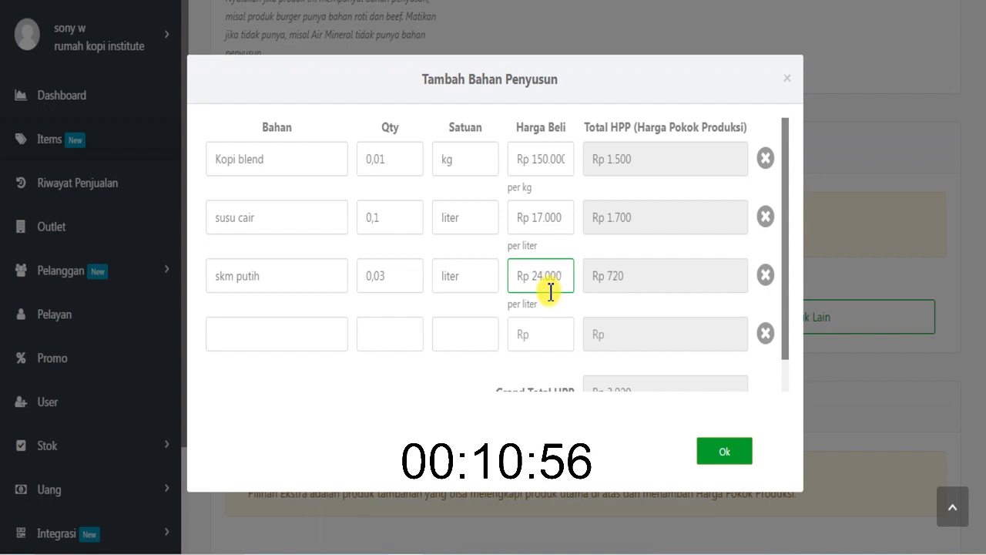
click(548, 307)
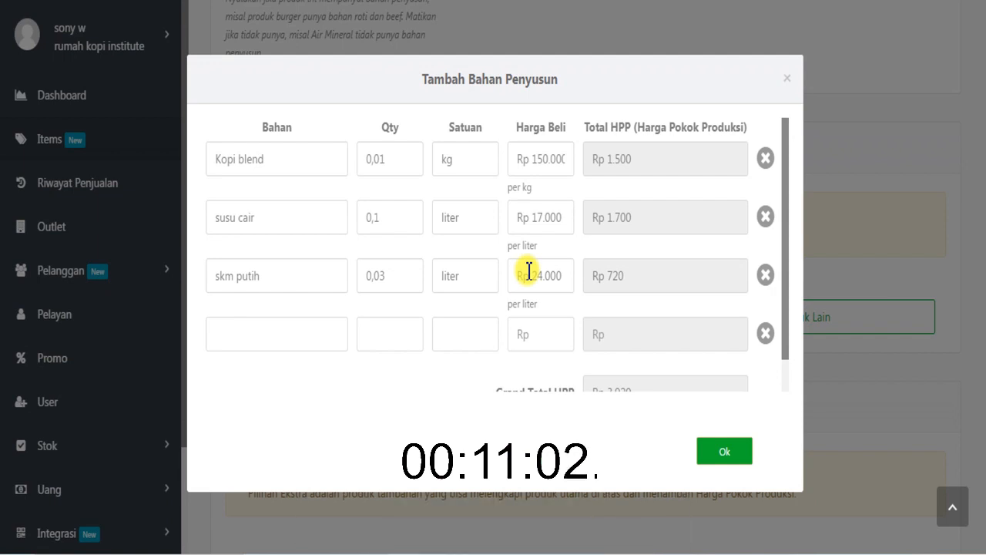
- Add gula aren as the fourth ingredient with quantity 0,03 and unit liter
click(326, 335)
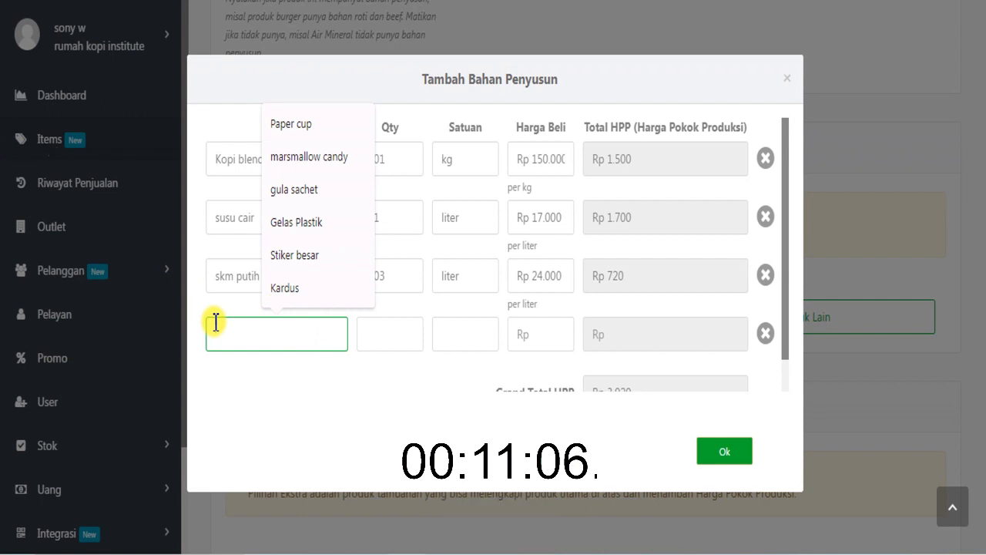
text(gula aren)
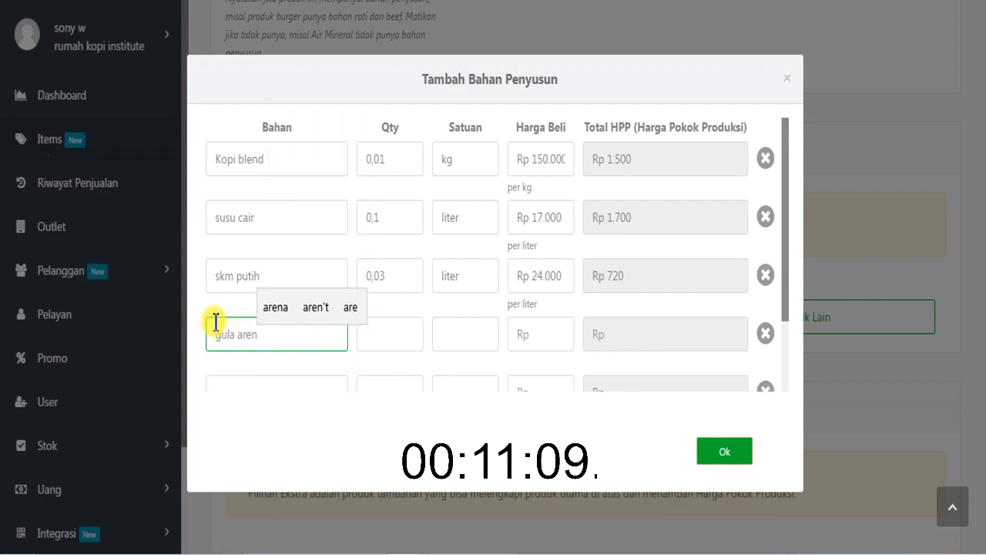
click(373, 343)
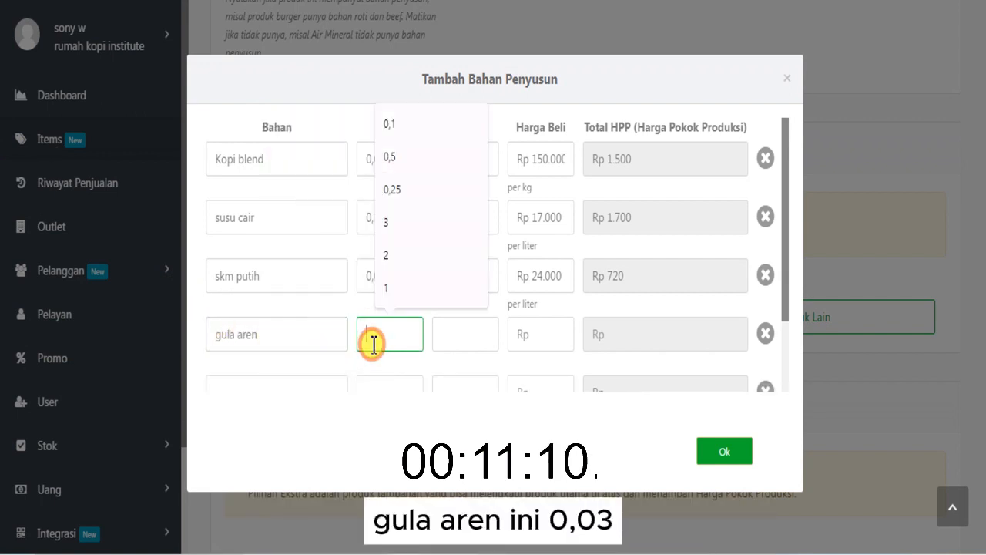
text(0,0)
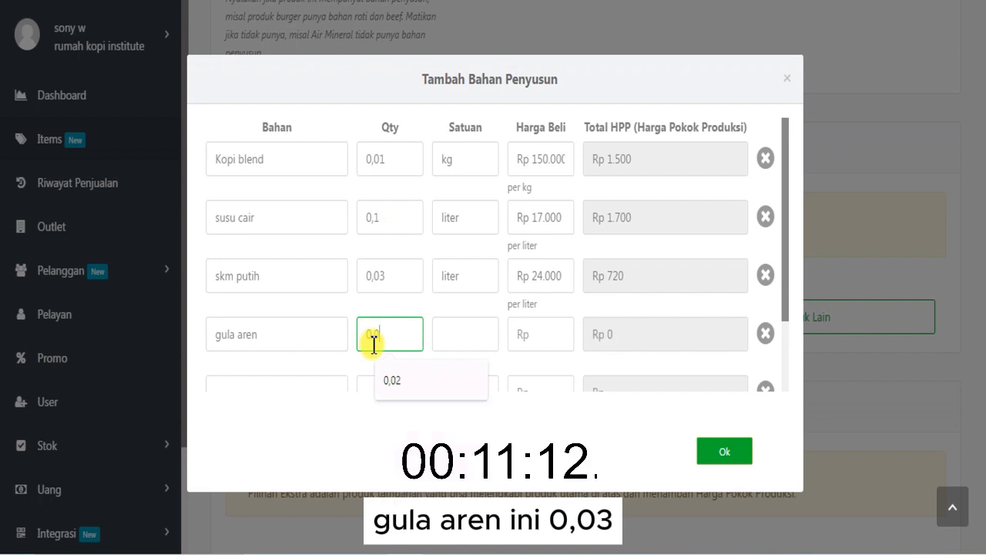
text(3)
click(475, 336)
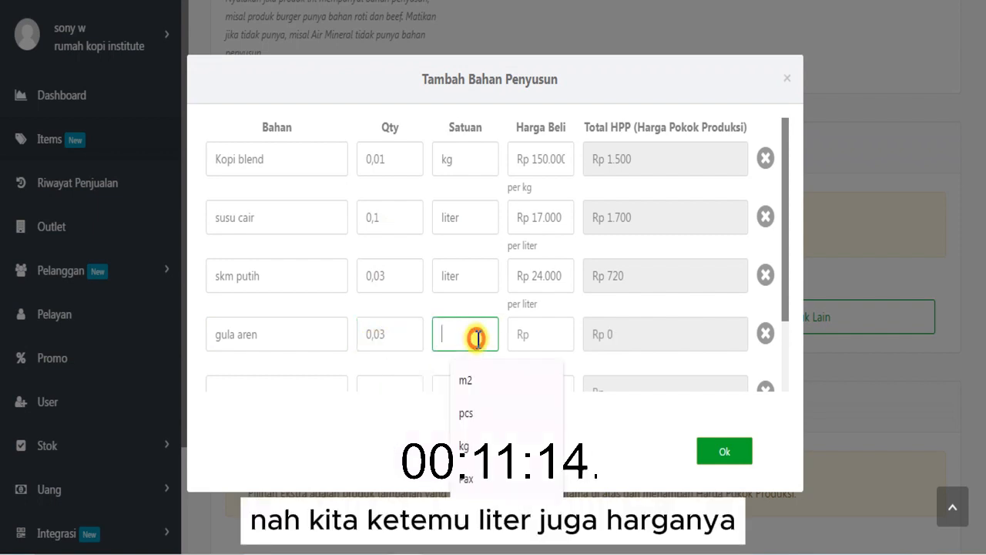
text(liter)
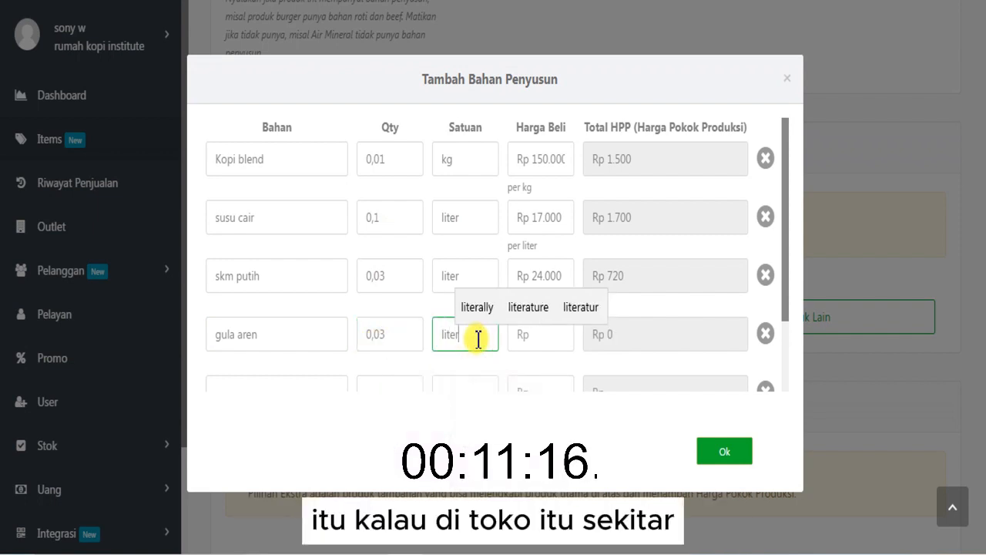
- Set the purchase price of gula aren to Rp 40.000 per liter and check the Grand Total HPP
click(543, 343)
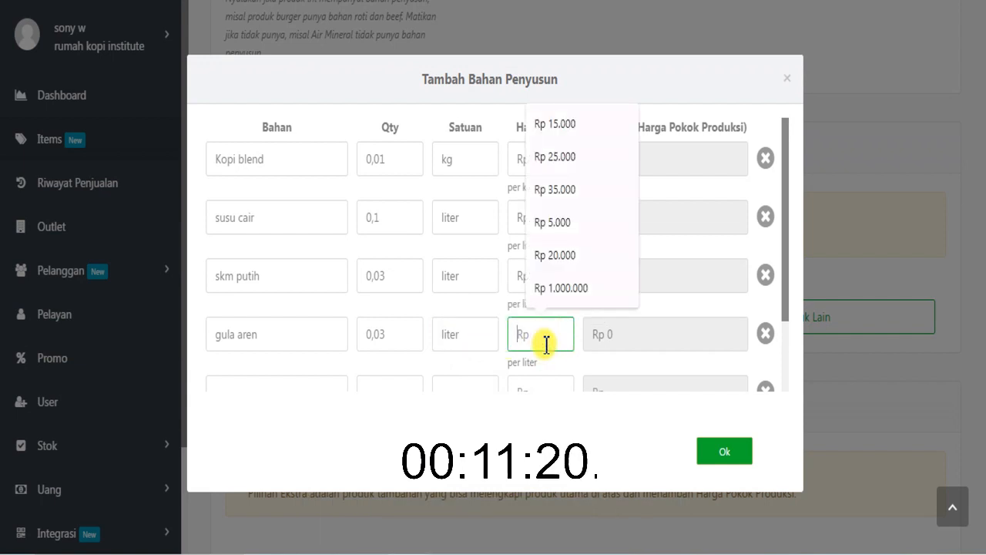
text(40)
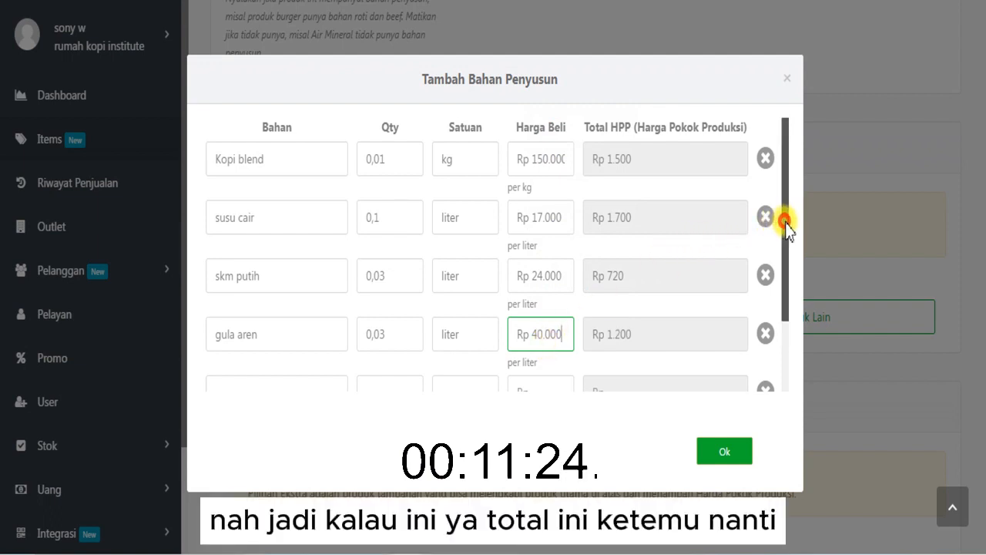
drag(785, 223, 778, 351)
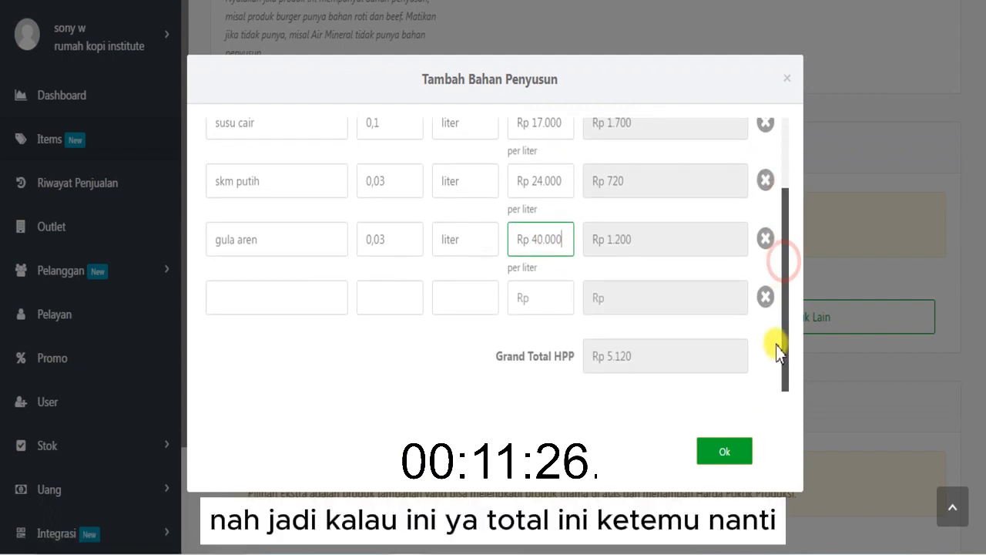
drag(653, 360, 590, 359)
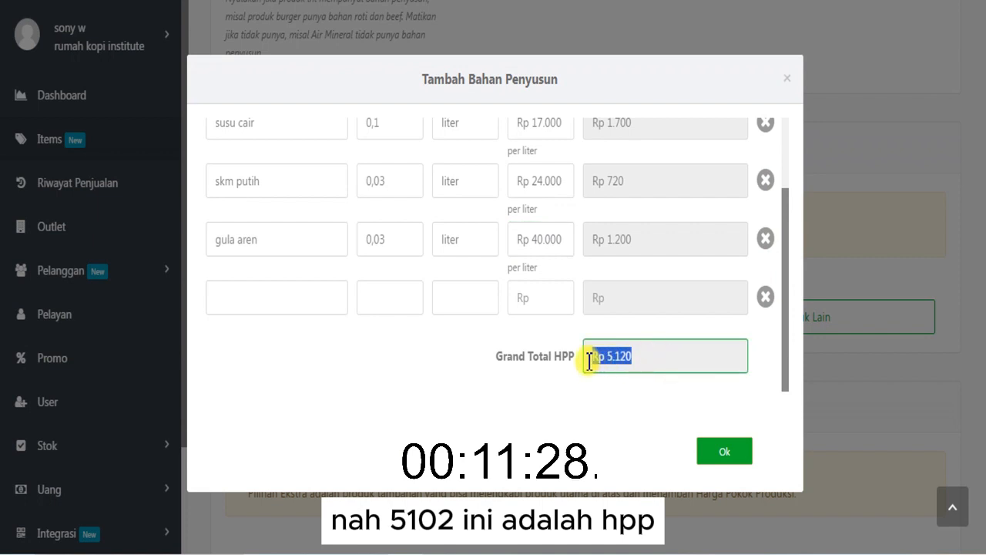
click(479, 383)
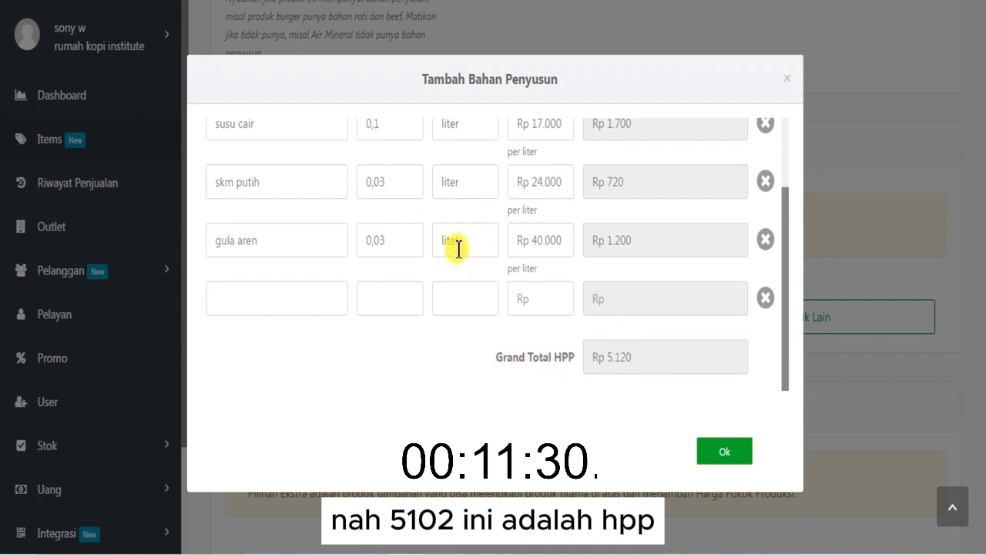
- Enter gelas plastik sablon 16 oz as the name of the fifth ingredient, below gula aren
scroll(458, 248, up, 2)
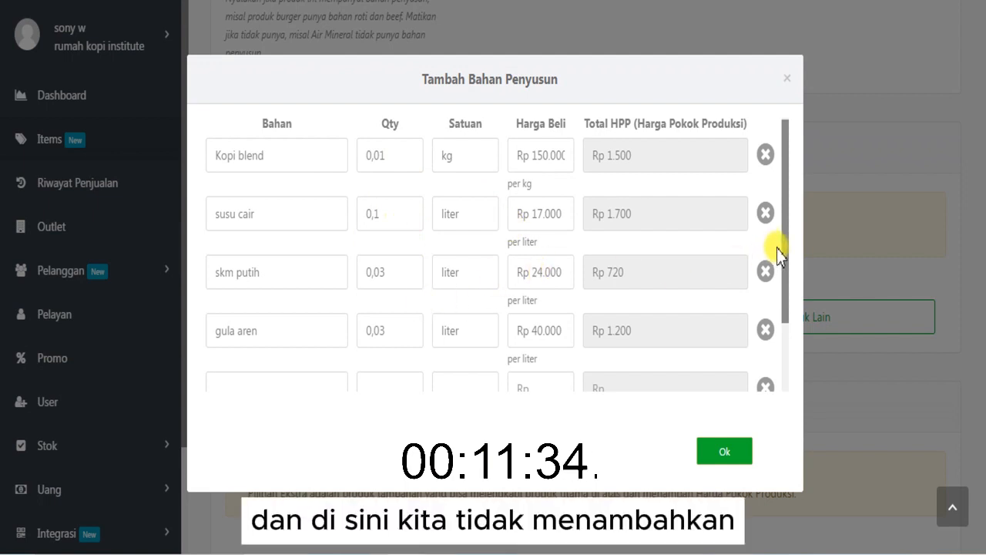
drag(785, 306, 784, 405)
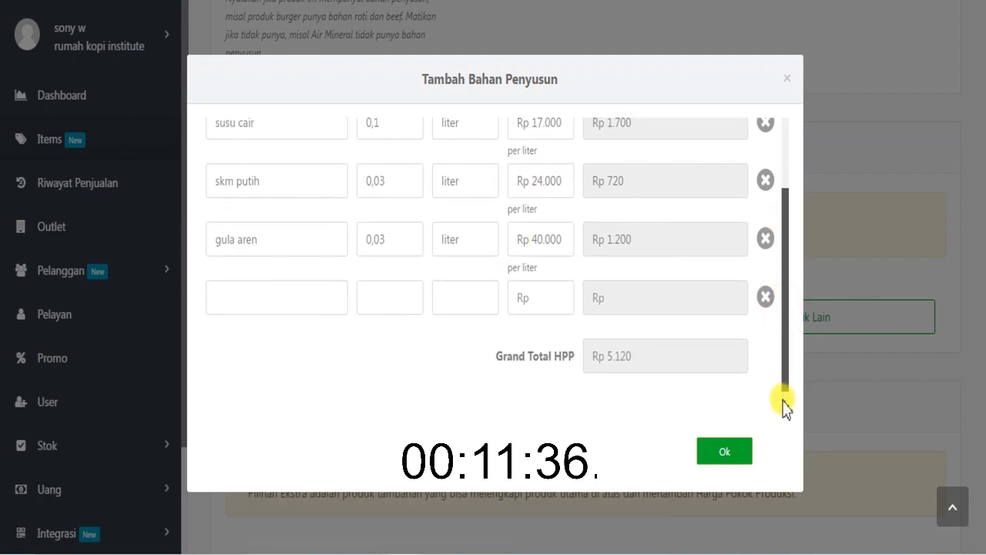
click(266, 293)
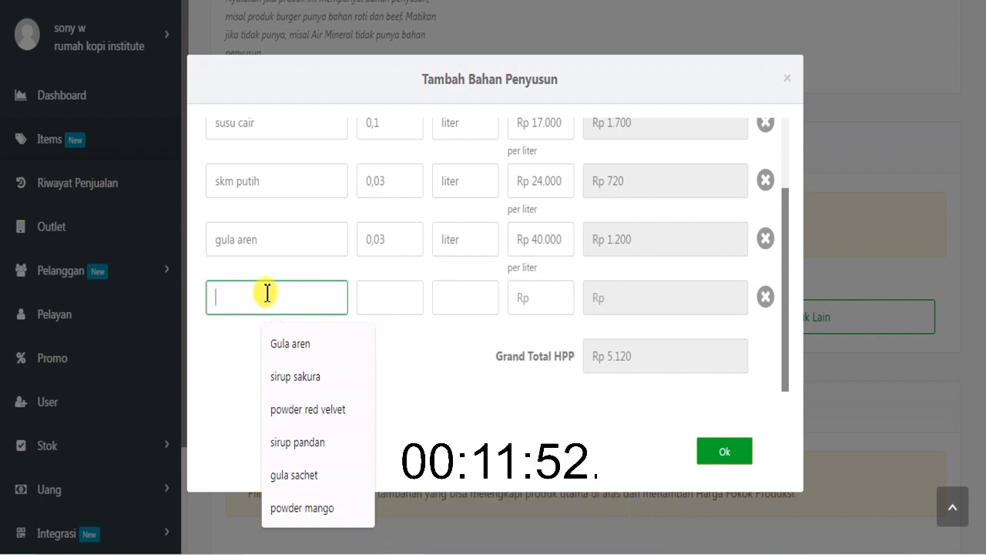
text(gel)
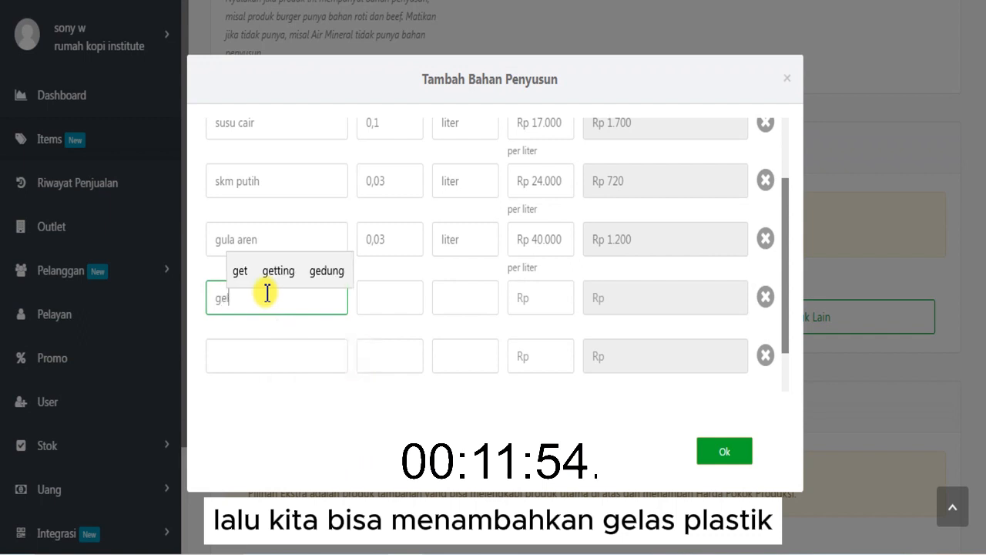
text(as plas)
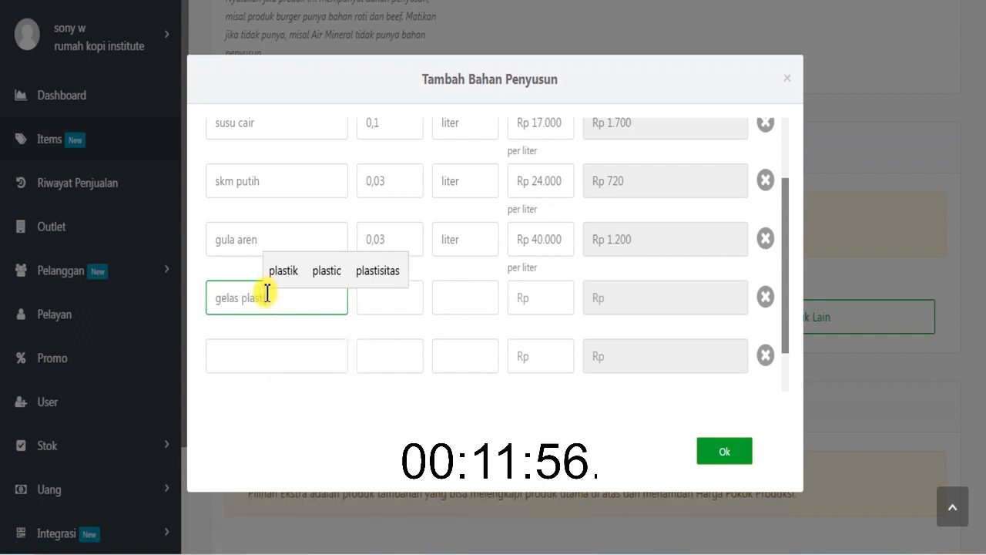
text(tik sa)
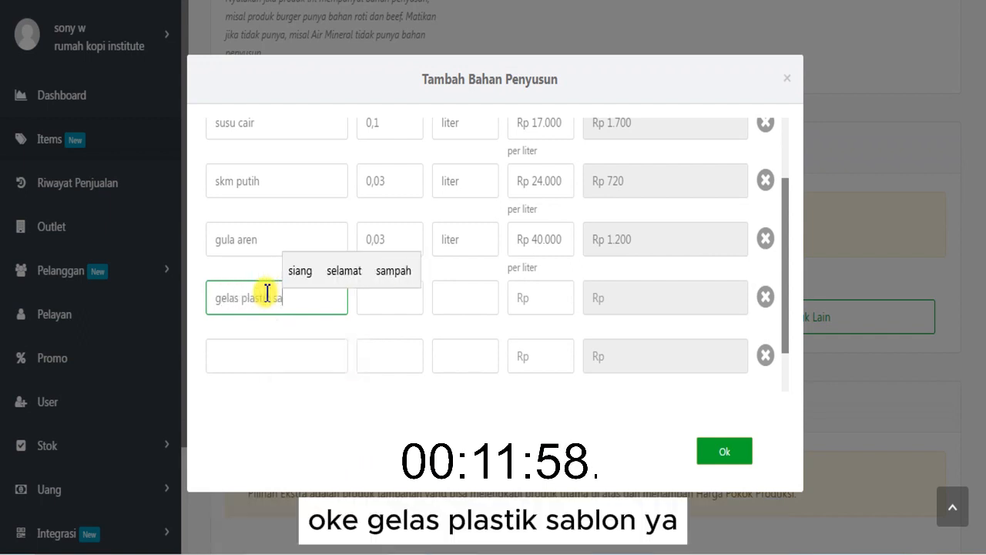
text(blon 16 oz)
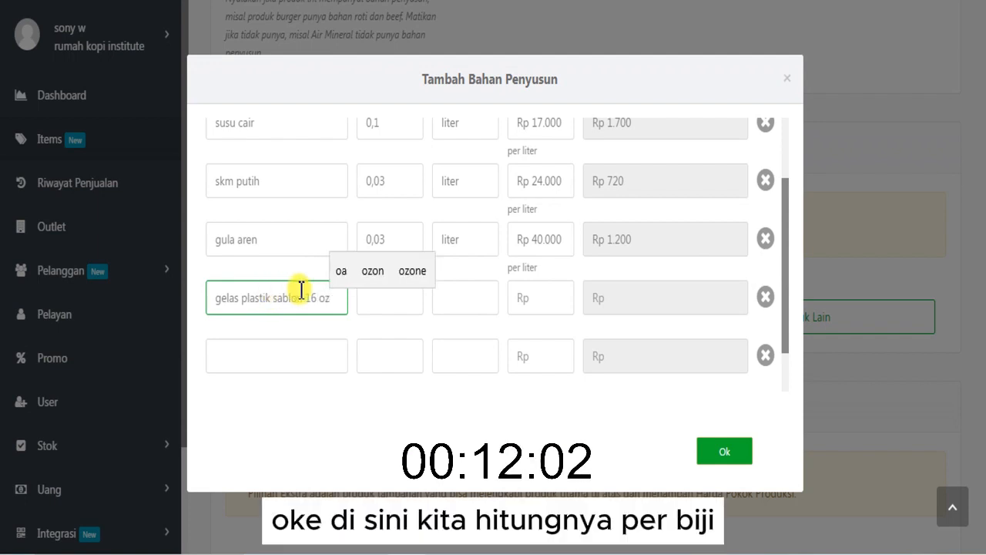
- Give gelas plastik sablon 16 oz a quantity of 1, unit pcs and a purchase price of Rp 600
click(381, 305)
text(1)
click(439, 300)
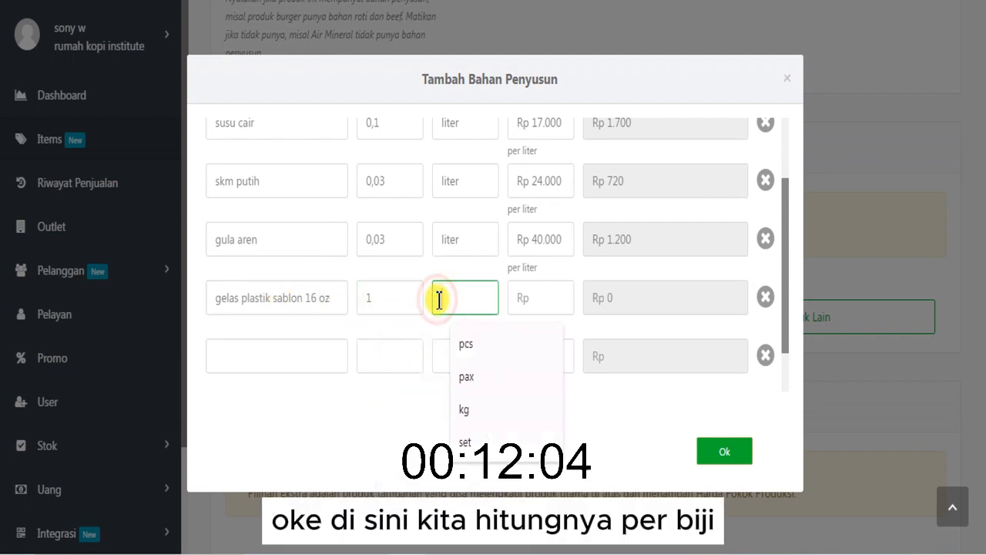
text(pcs)
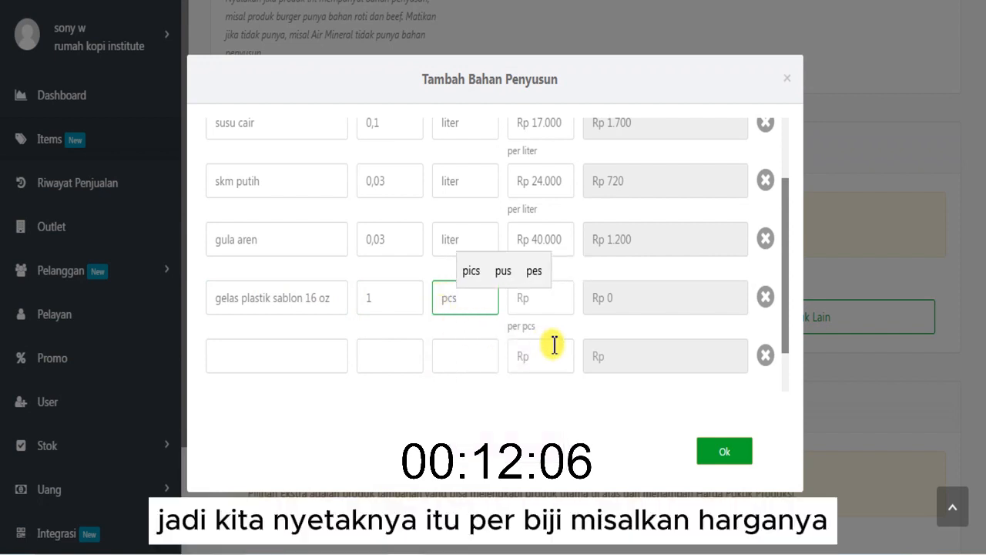
click(556, 305)
text(6000)
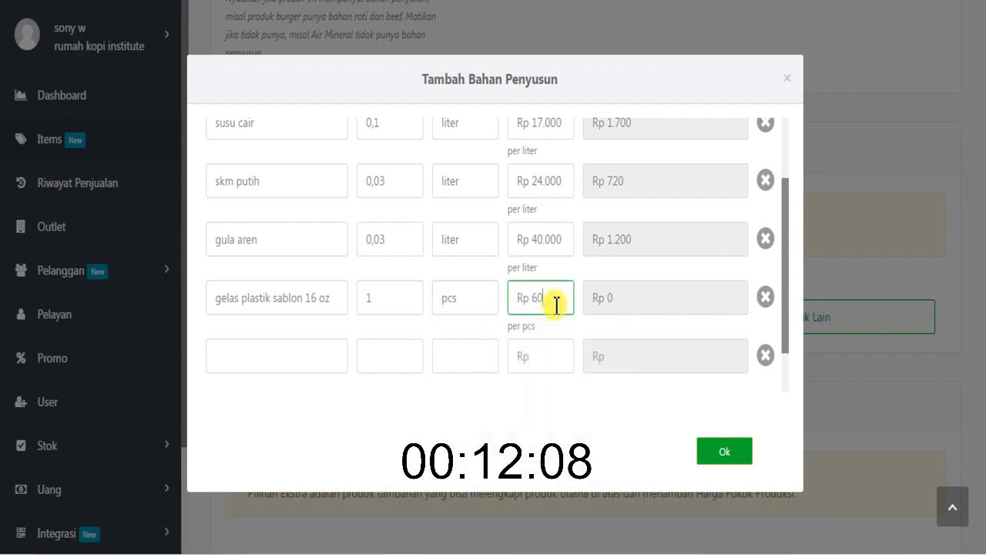
key(BackSpace)
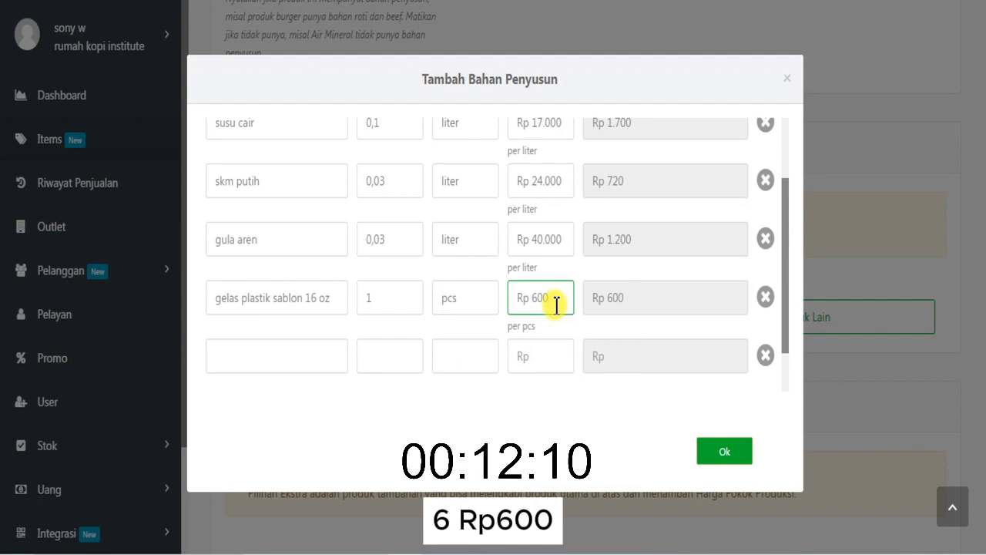
- Add es batu as the sixth ingredient with quantity 0,2 and unit kg
click(311, 367)
text(es)
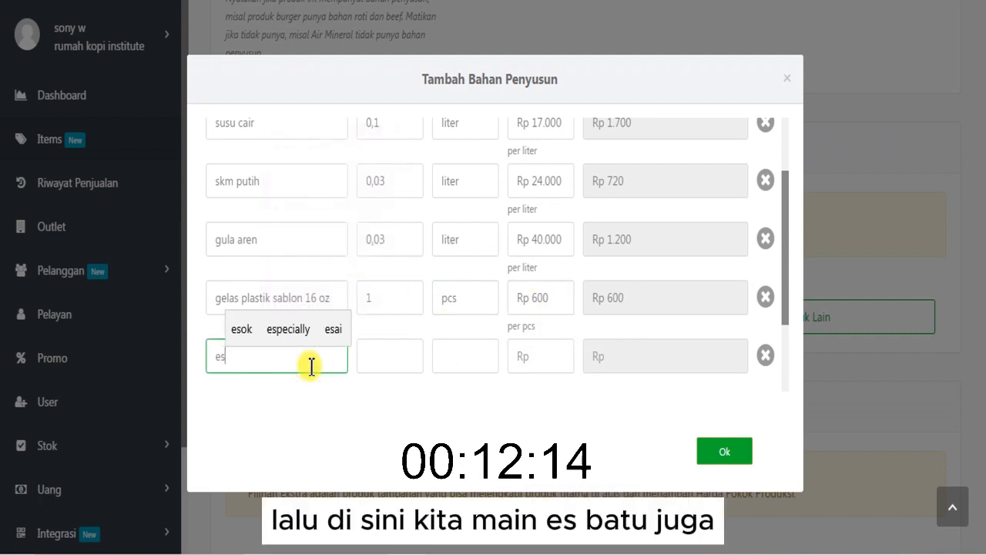
text( batu)
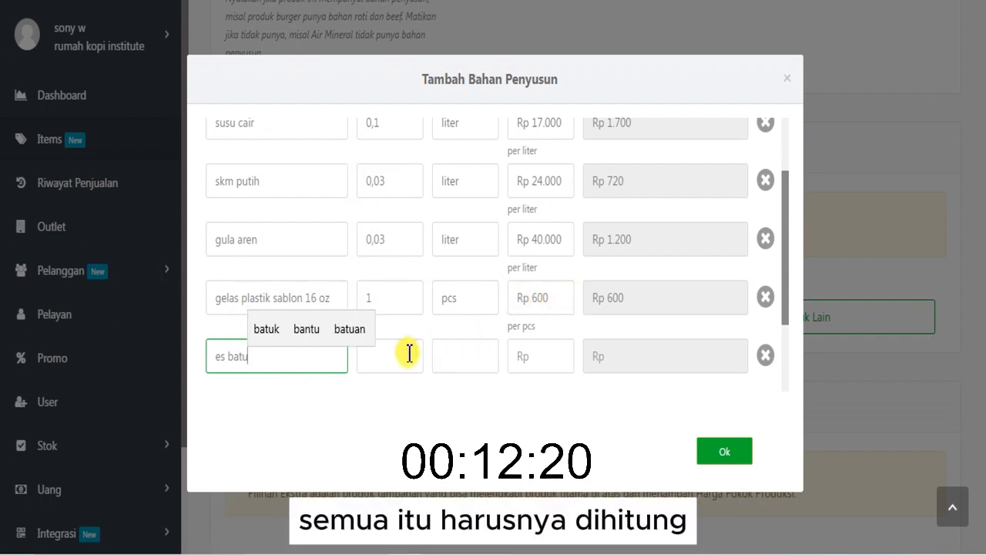
click(392, 355)
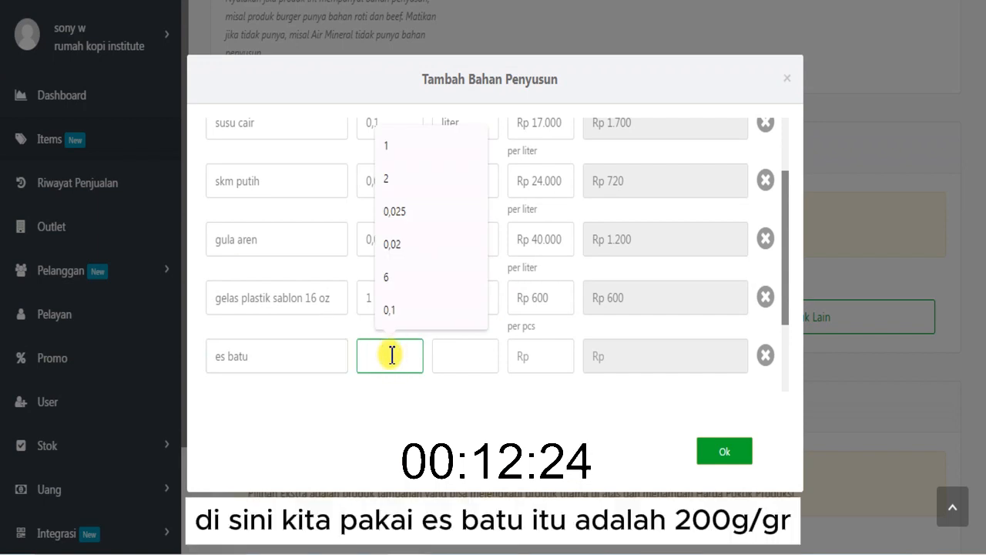
text(0,)
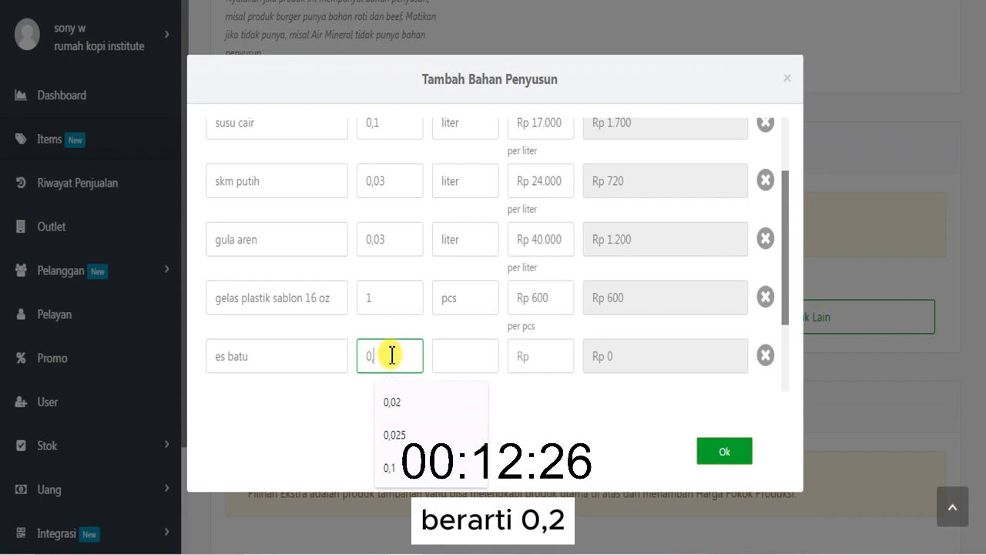
text(2)
click(446, 359)
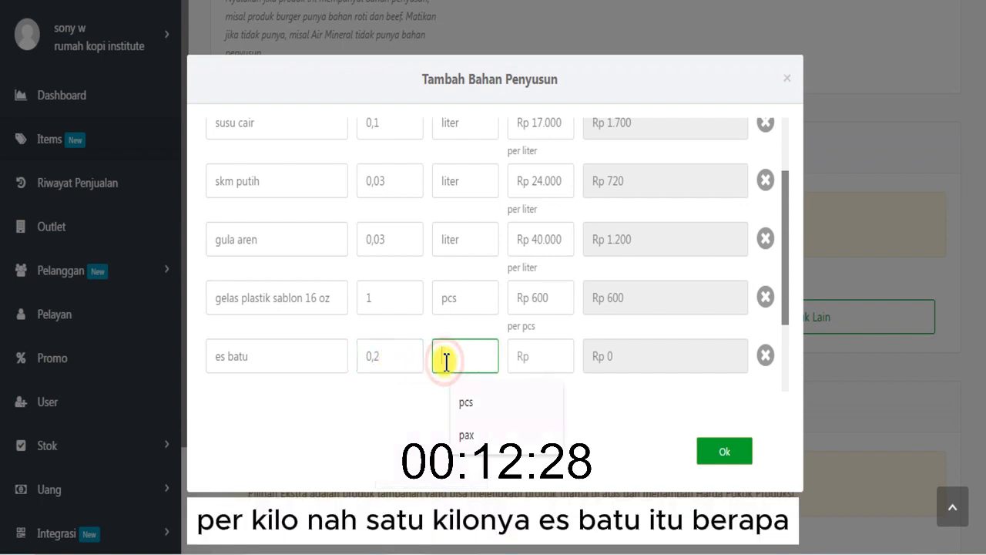
text(kg)
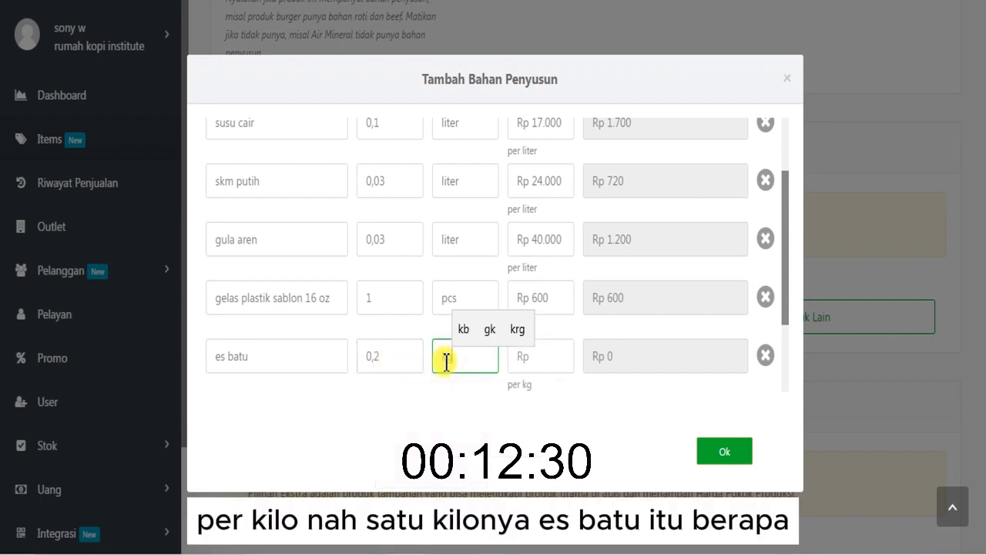
- Switch to the Calculator and divide 6000 by 5 to work out the es batu price per kg
key(alt+Tab)
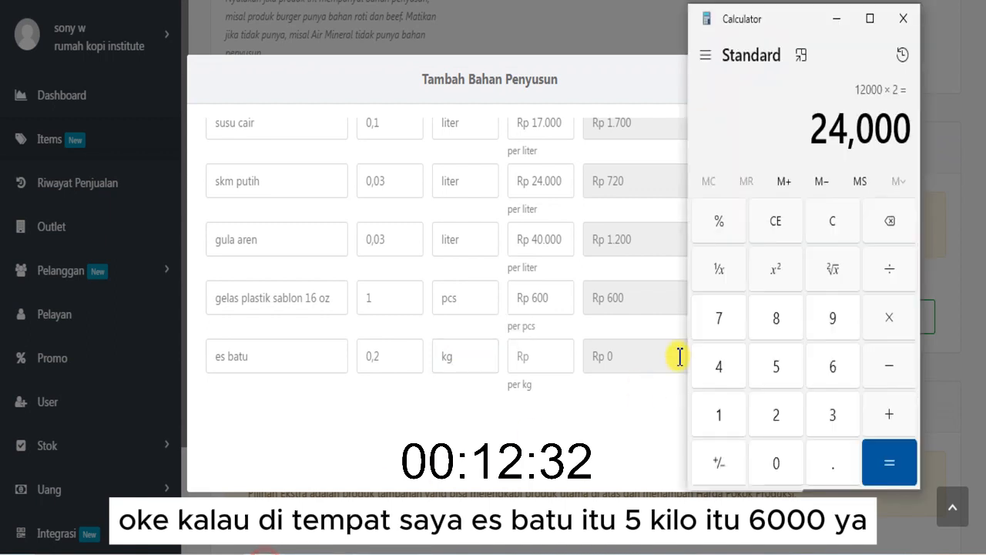
click(776, 223)
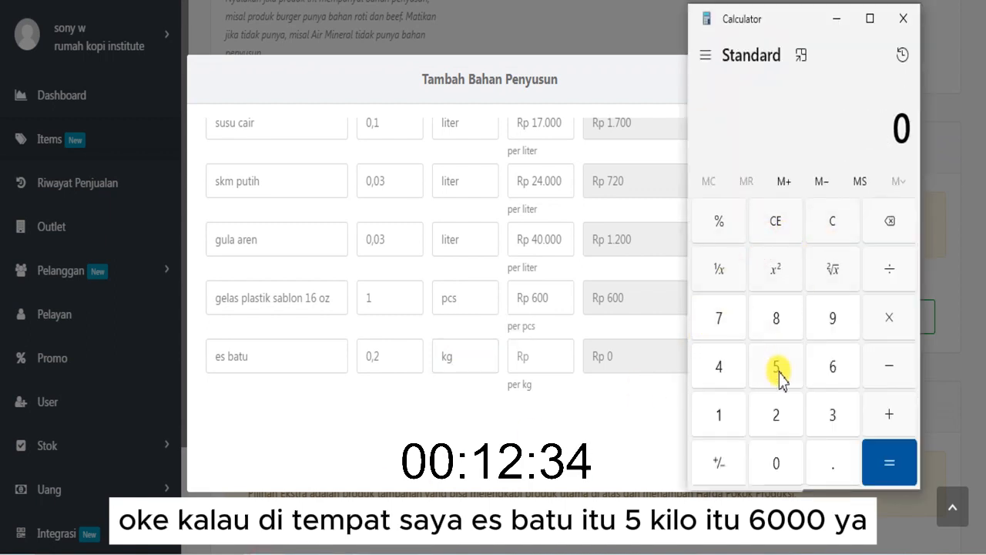
click(829, 367)
click(765, 458)
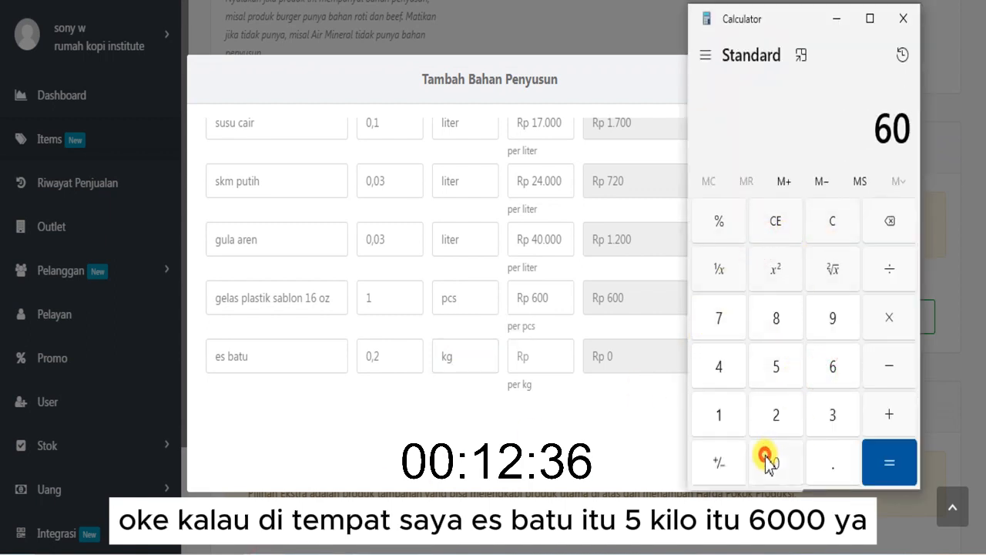
double_click(765, 458)
click(889, 281)
click(779, 359)
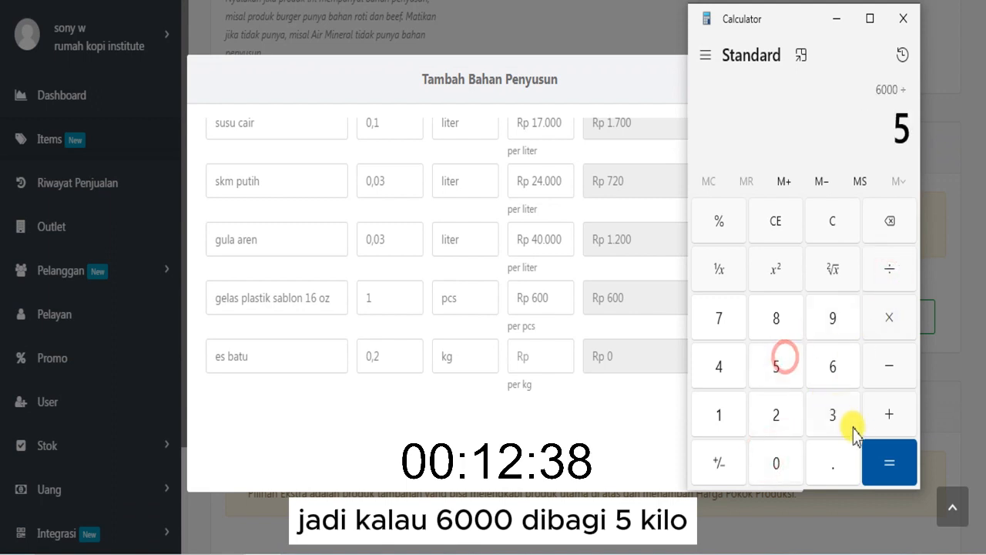
click(871, 451)
- Set the purchase price of es batu to Rp 1.200 per kg in the ingredient form and check the Grand Total HPP
click(542, 361)
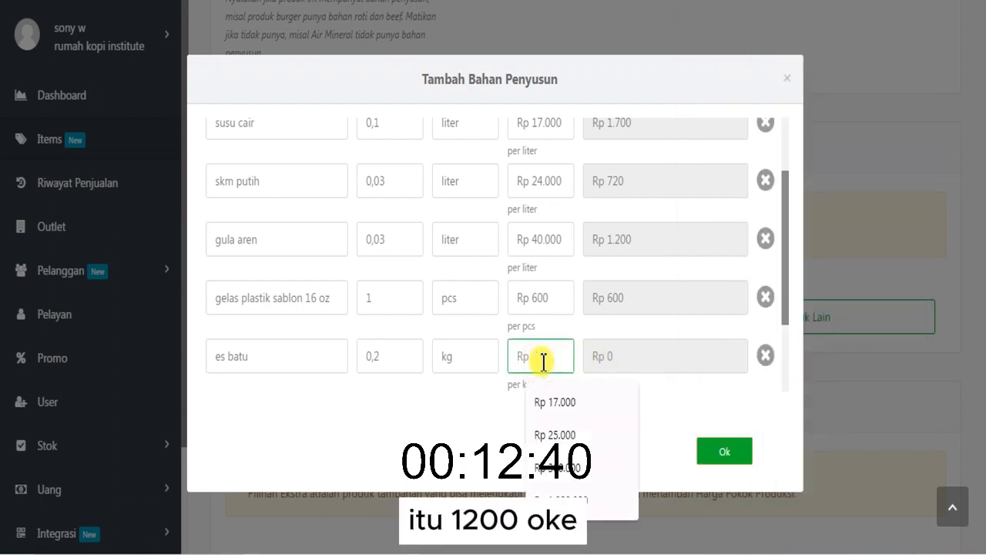
text(1.200)
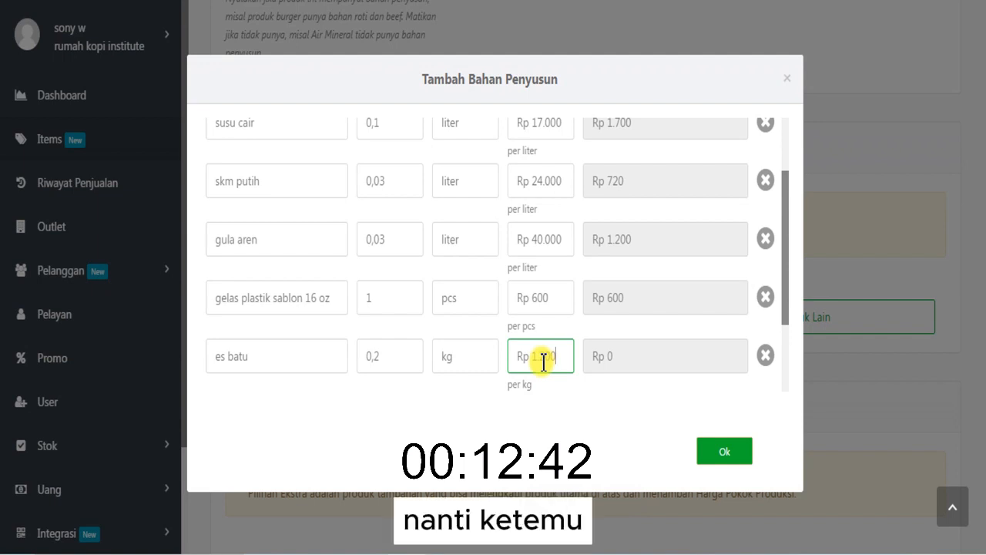
click(621, 334)
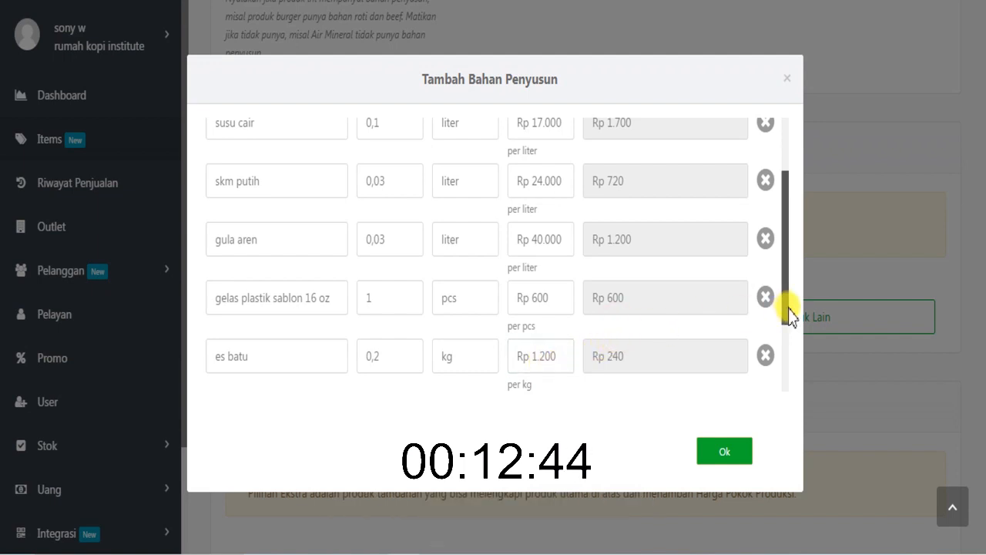
drag(784, 316, 733, 390)
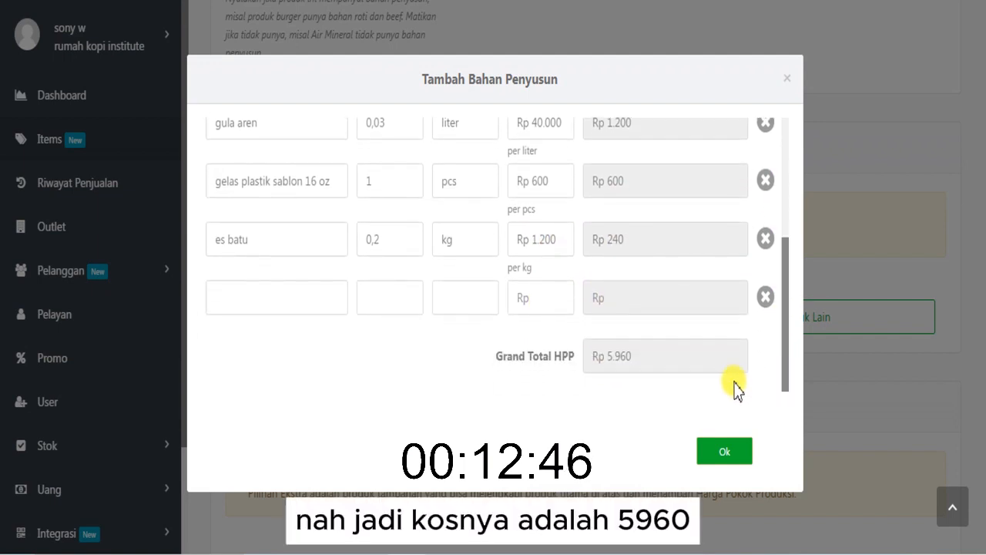
click(637, 362)
drag(636, 362, 590, 357)
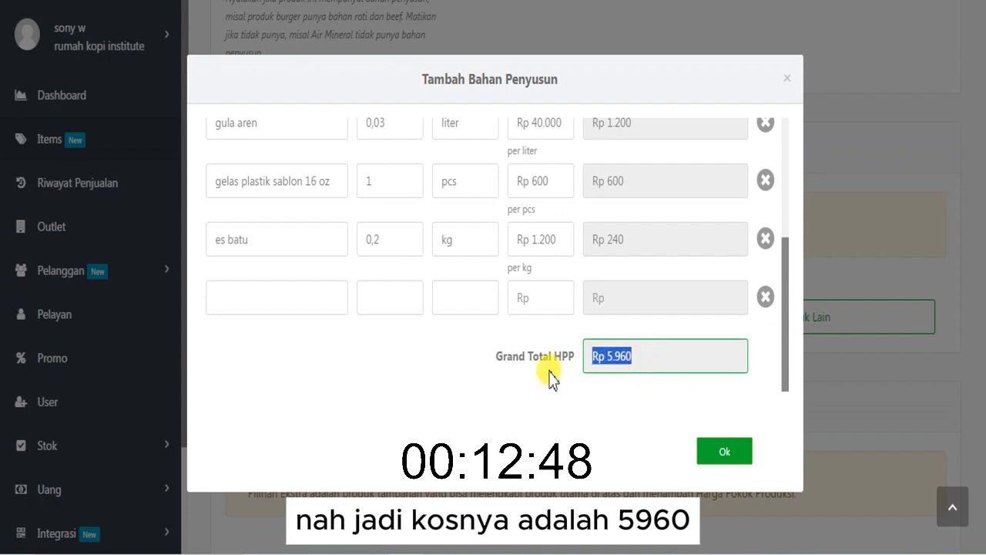
click(548, 369)
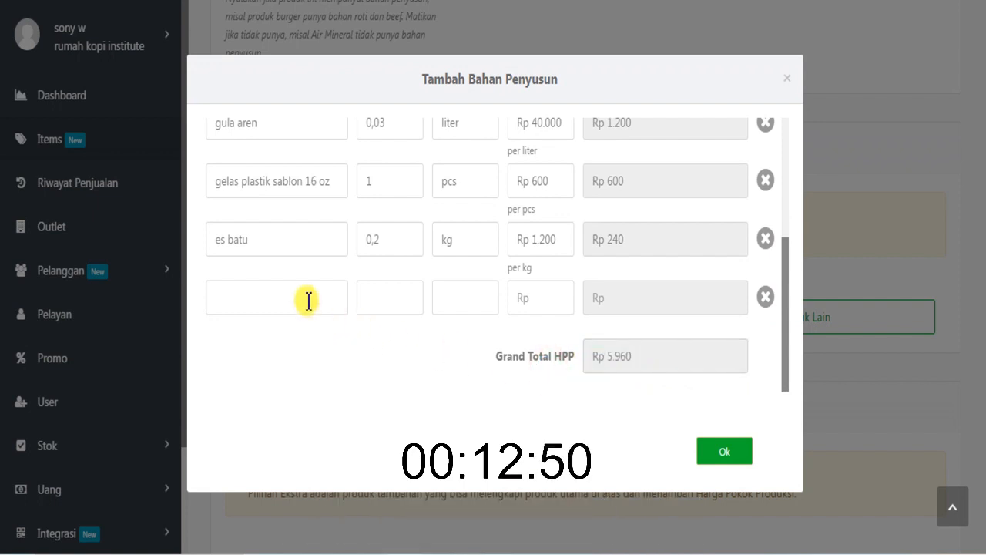
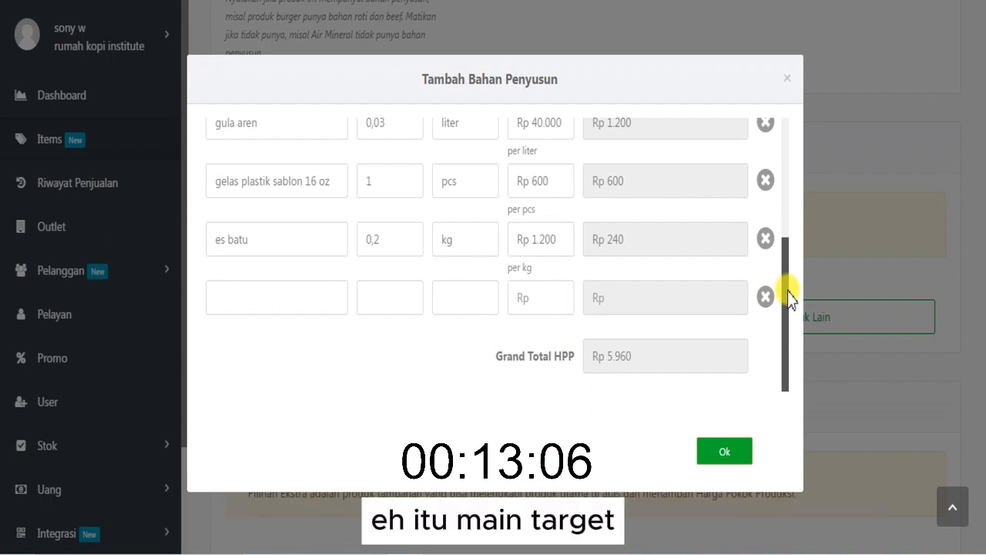
- Confirm the ingredient list and review the ingredient table down to its Grand Total HPP
drag(786, 283, 775, 315)
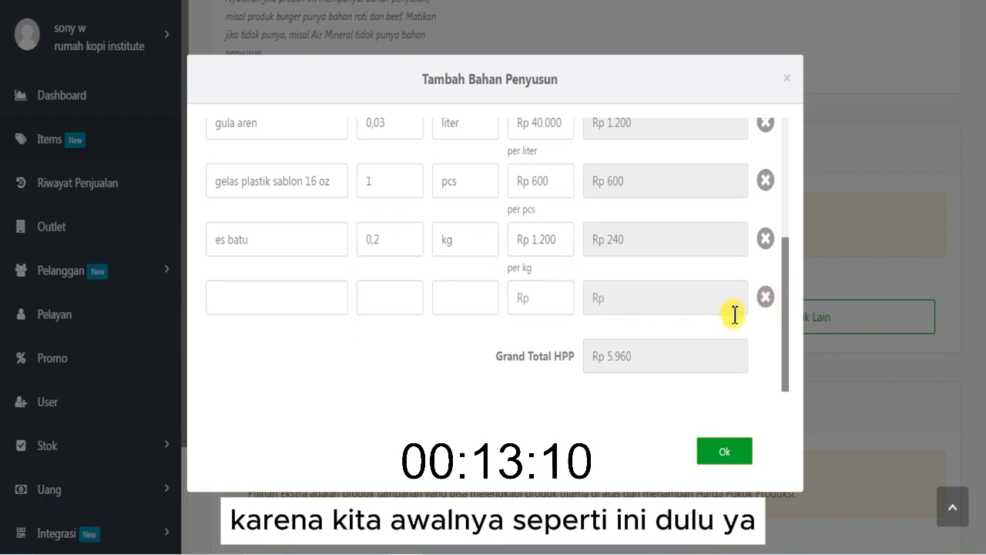
click(724, 455)
scroll(982, 355, up, 4)
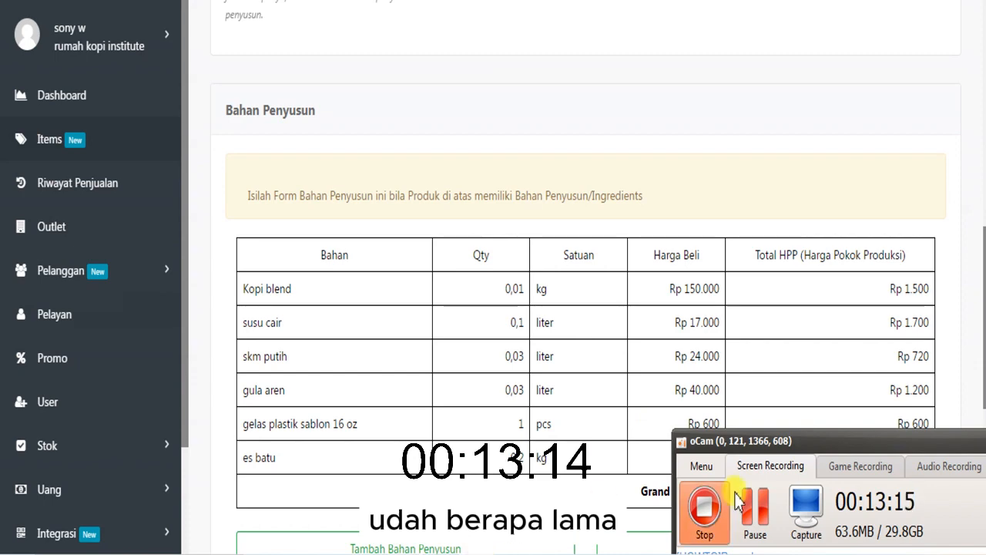
scroll(982, 391, down, 4)
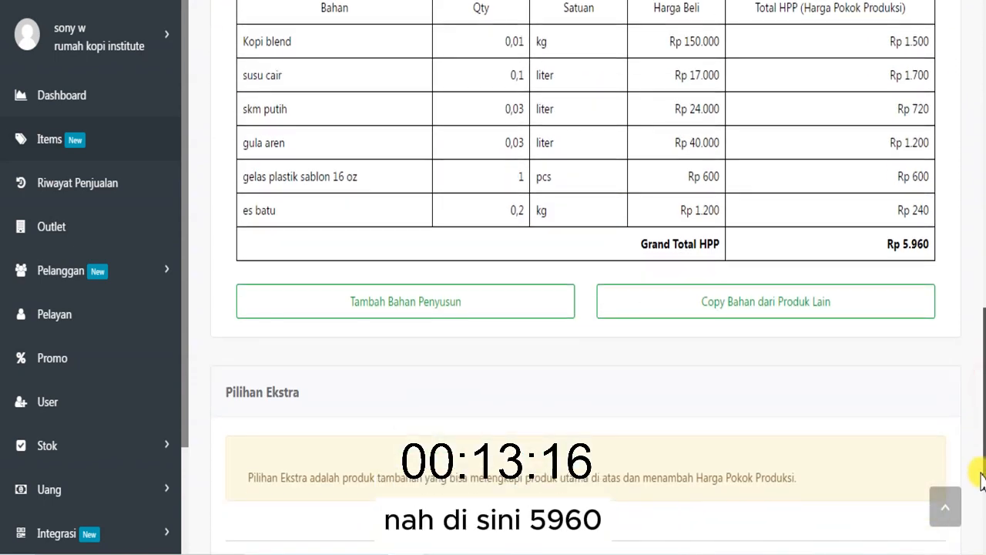
scroll(983, 380, up, 10)
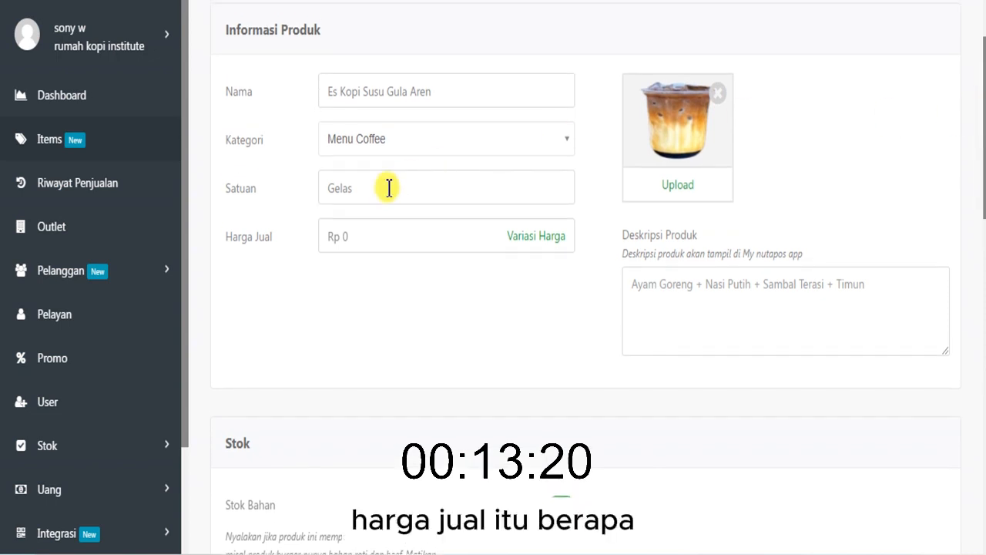
- Switch to the Calculator, clear it and enter the product's production cost of 5960
click(352, 241)
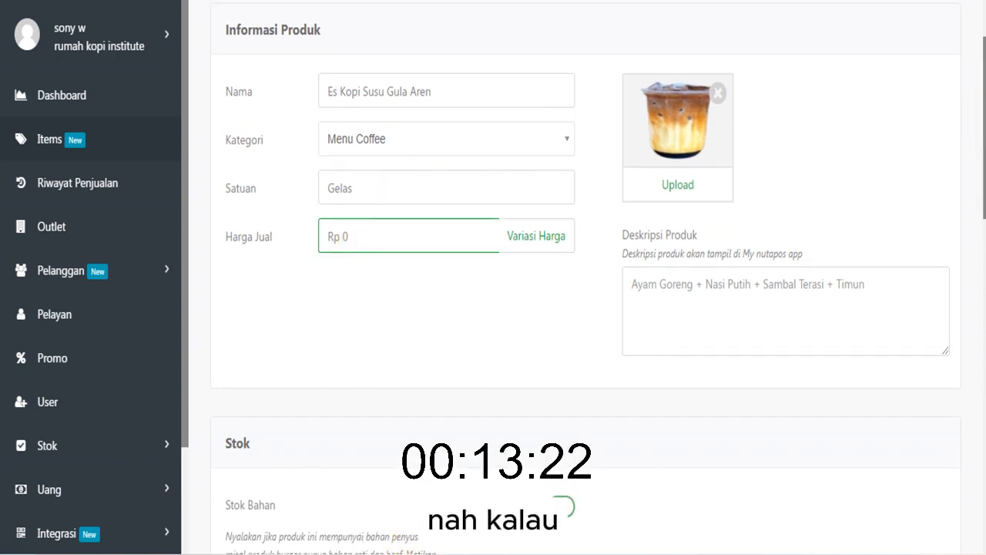
key(alt+Tab)
click(821, 225)
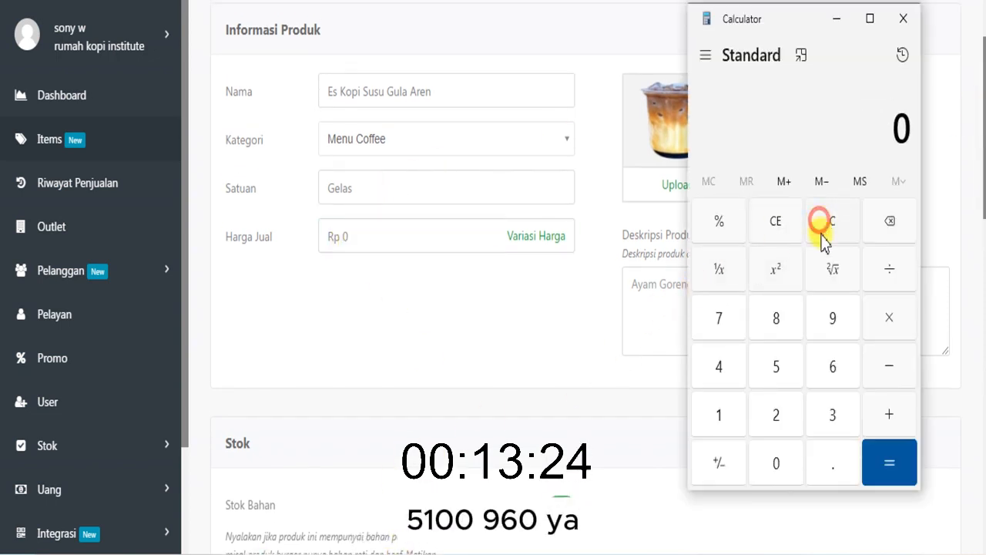
click(776, 385)
click(832, 316)
click(832, 368)
click(776, 463)
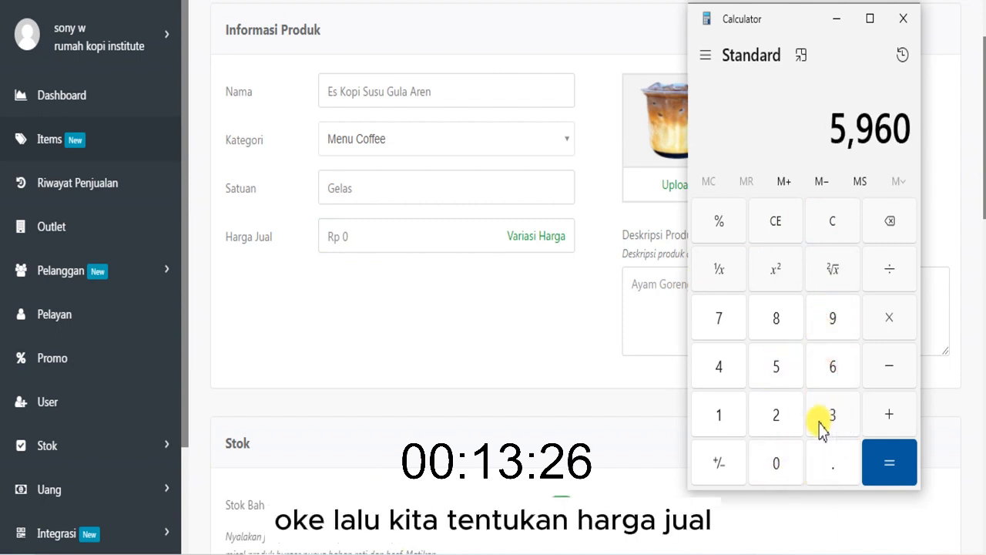
- Switch to the sticky note and complete its last bullet with "tentukan harga jual"
click(416, 553)
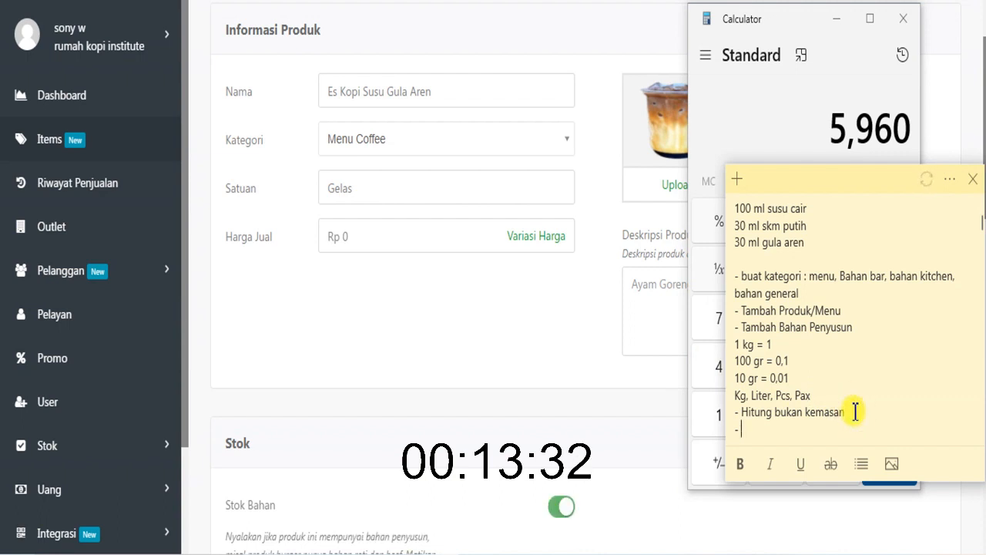
text(tet)
key(BackSpace)
text(n)
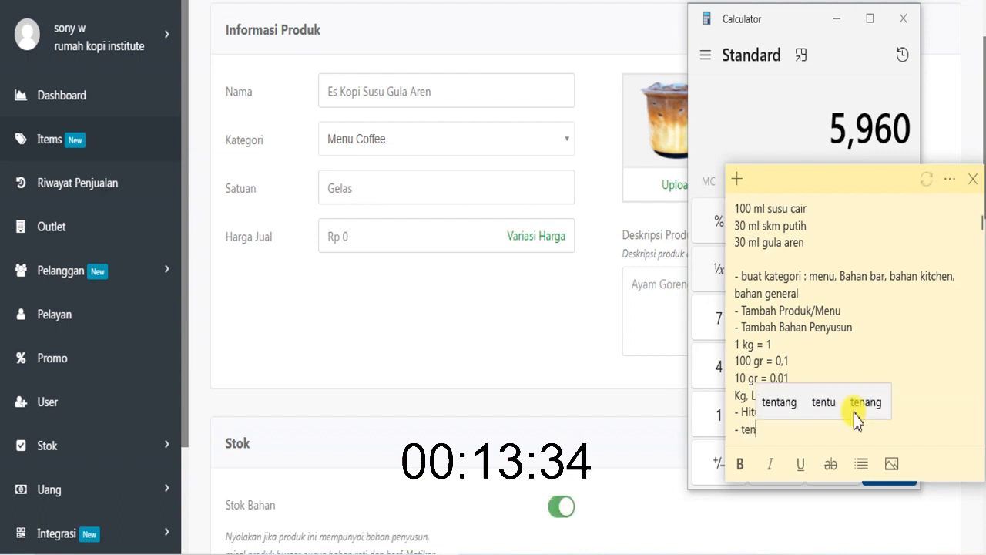
text(tukan harg)
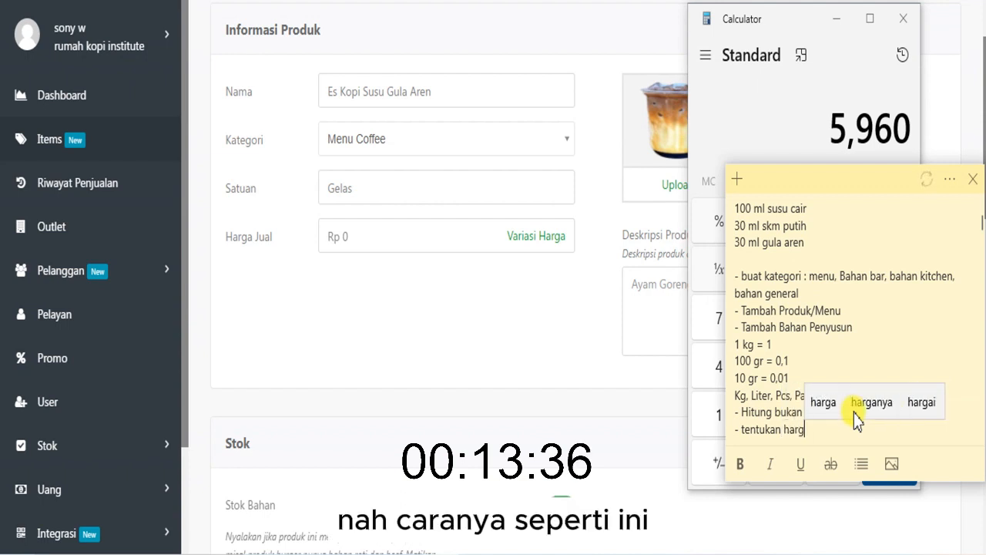
text(a jual)
key(Return)
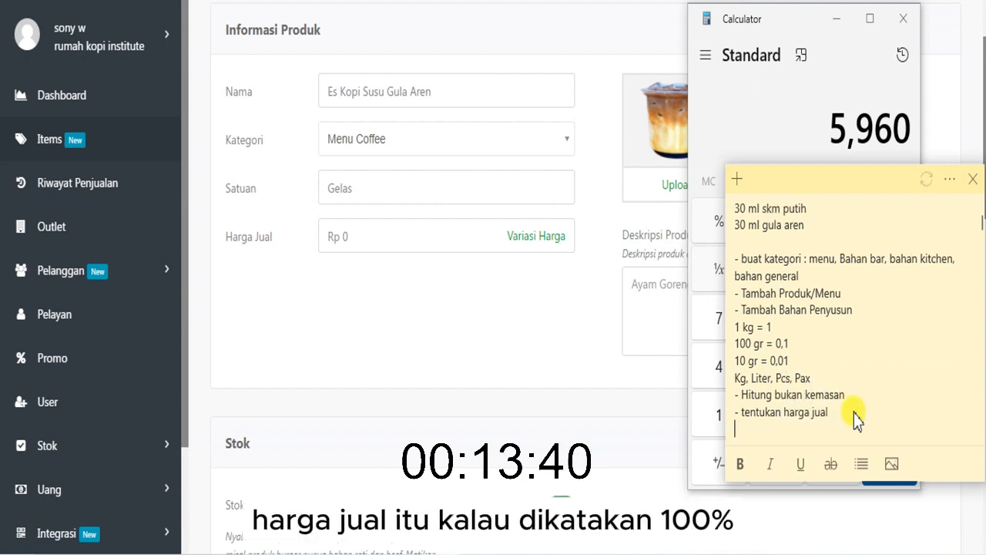
- List the price multipliers "100% x 1", "50% x 2" and "30% x 3" on separate lines below the selling-price bullet
text(100)
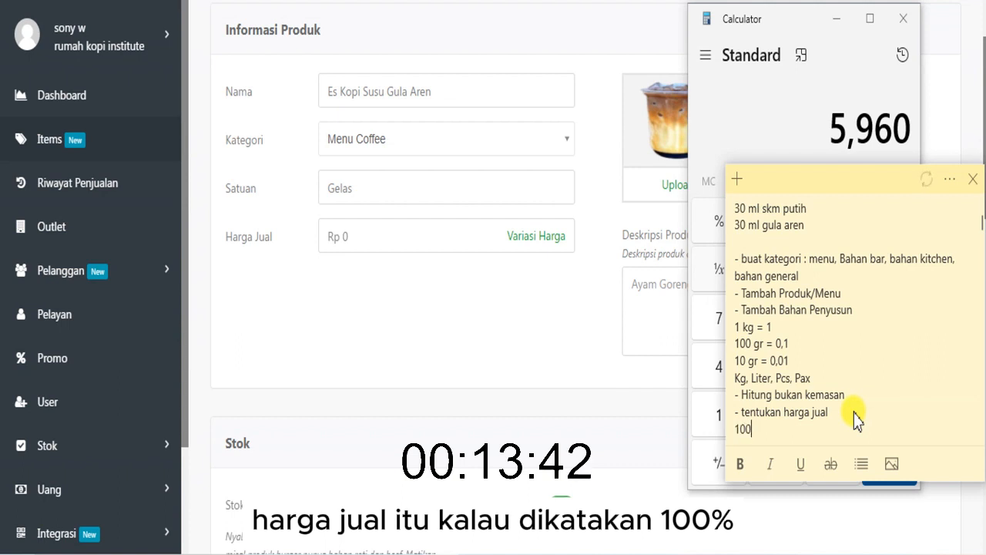
text(% x 1)
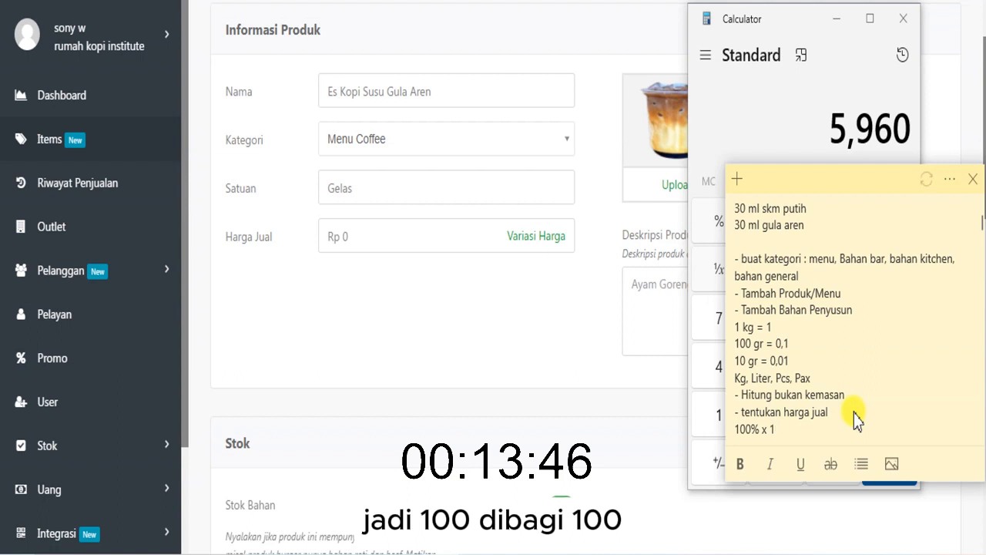
key(Return)
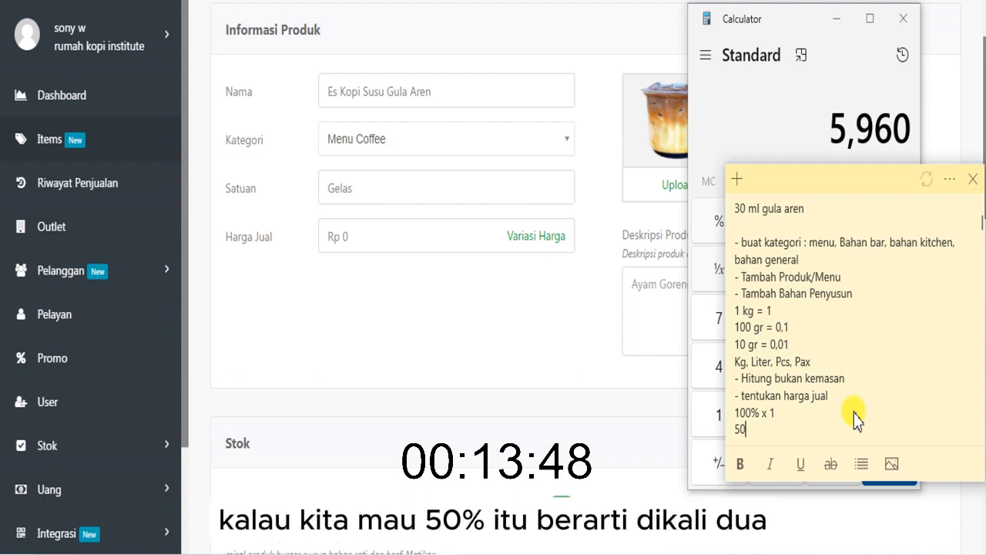
text(50% x 2)
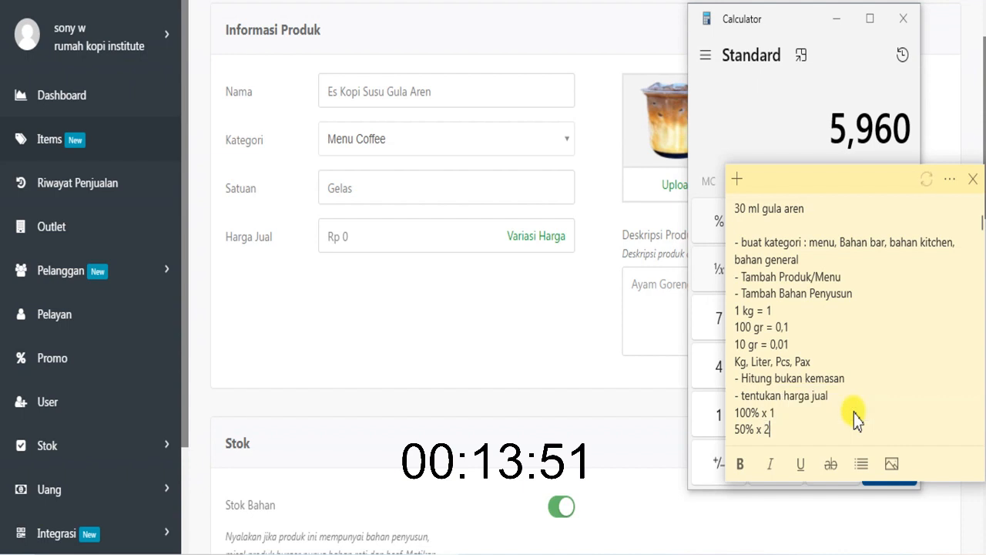
key(Return)
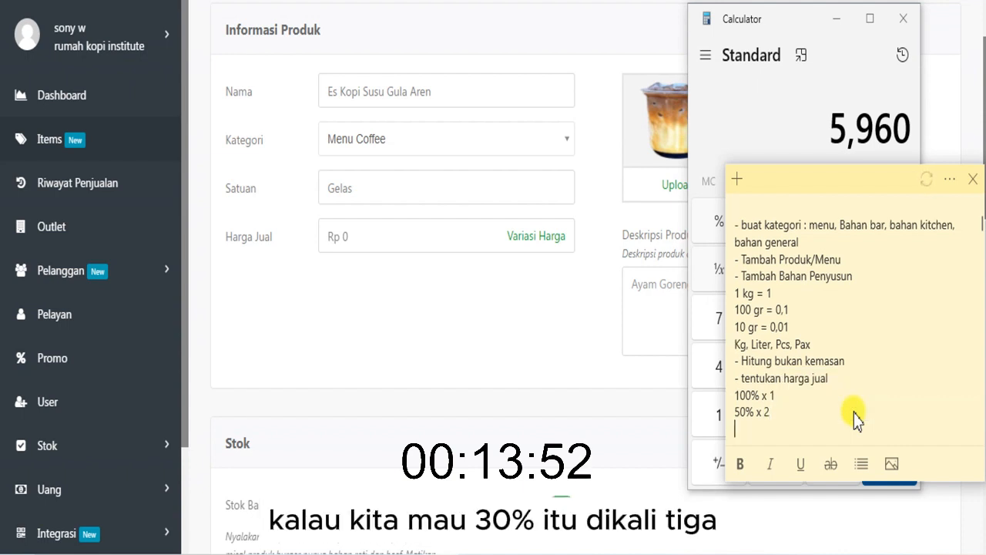
text(30% )
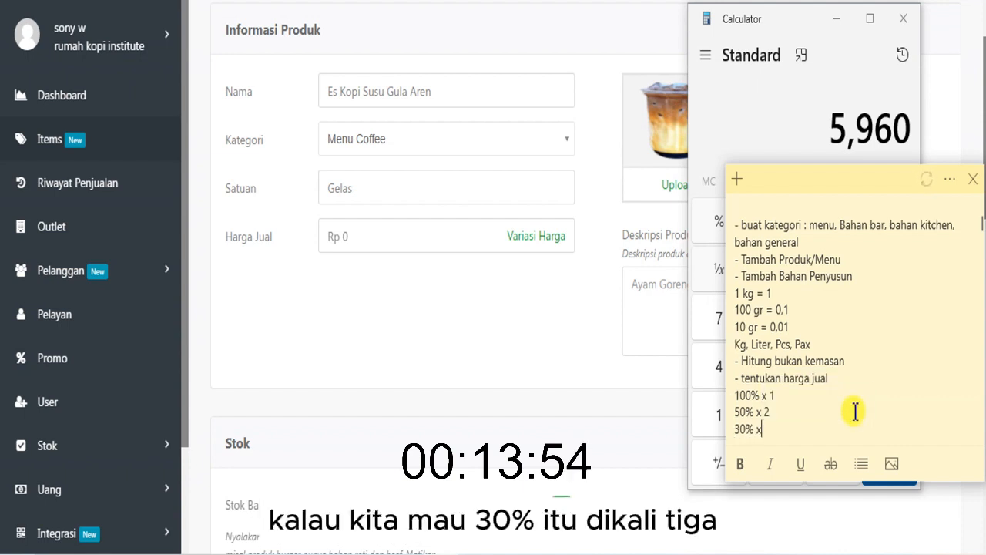
text(x 3)
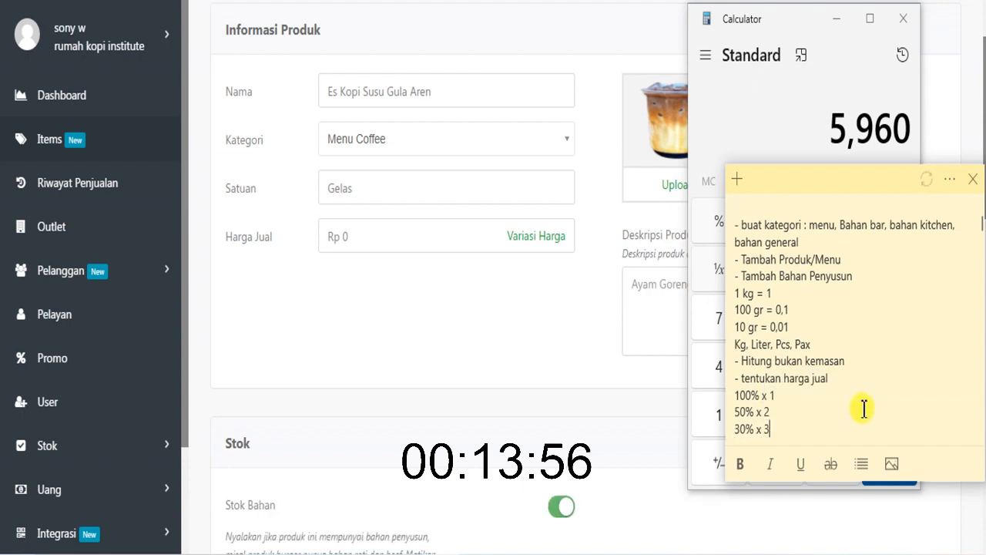
key(Return)
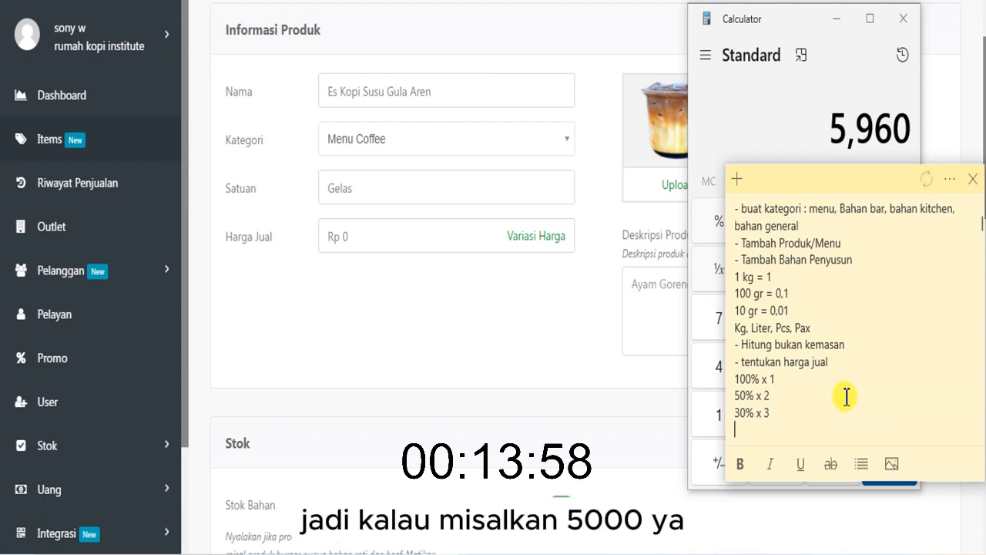
- Switch to the Calculator and multiply 6000 by 1 for the 100% cost selling price
click(701, 121)
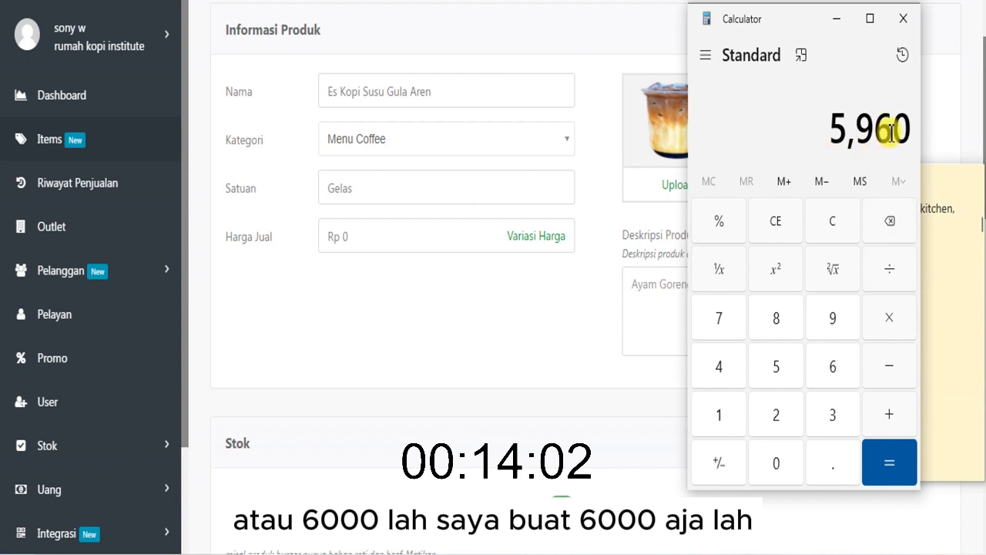
click(785, 223)
click(819, 365)
click(767, 475)
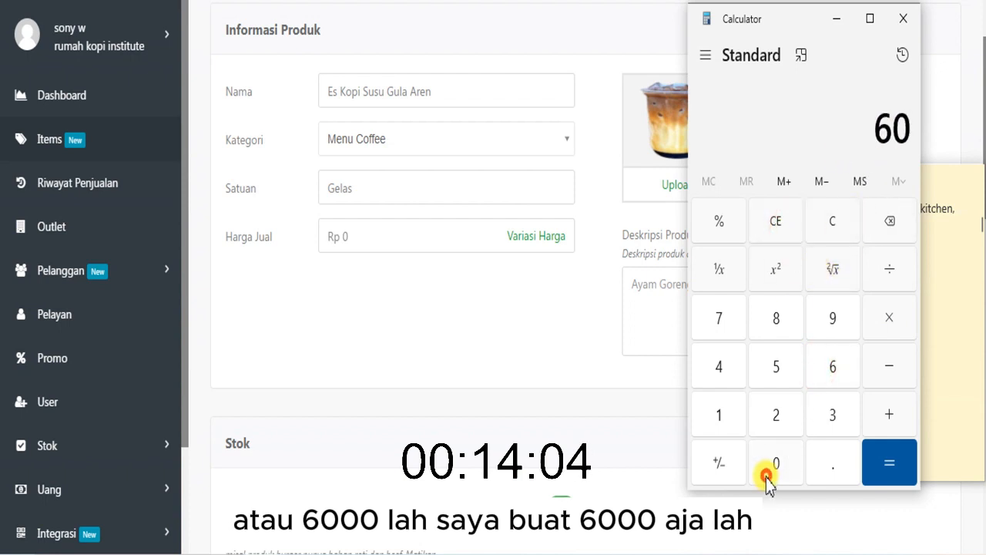
double_click(766, 475)
click(889, 318)
click(731, 416)
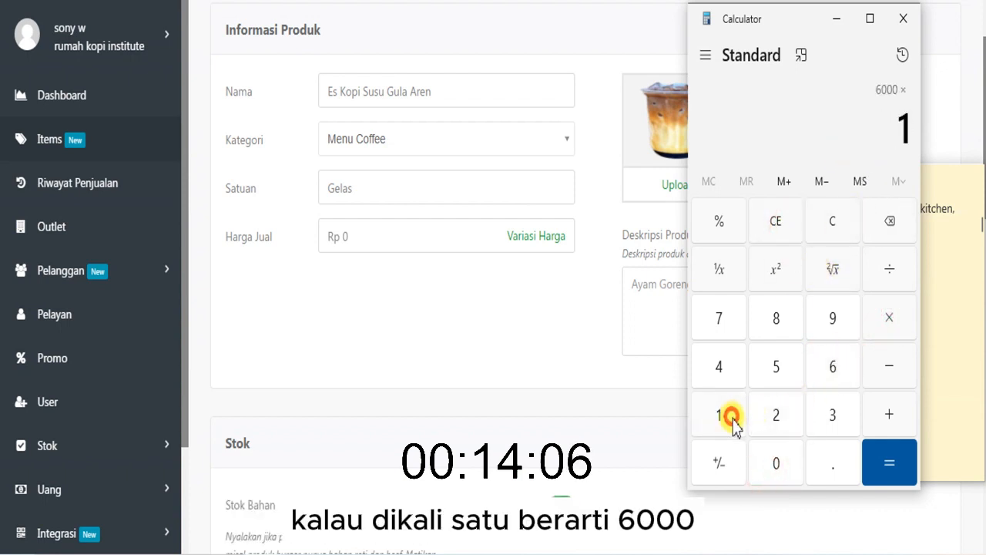
click(882, 460)
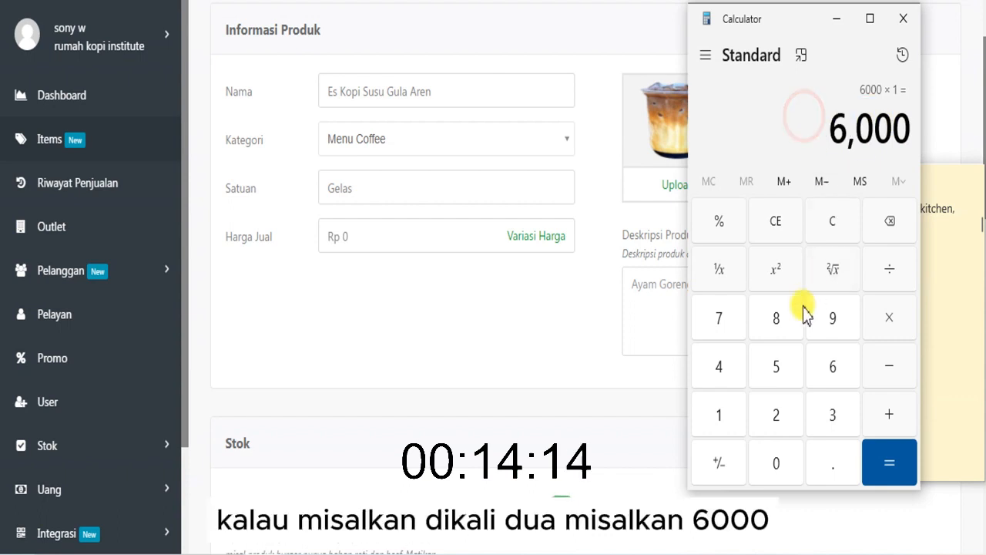
- Multiply 6000 by 2 to work out the selling price at 50% cost
click(775, 225)
click(821, 359)
click(787, 464)
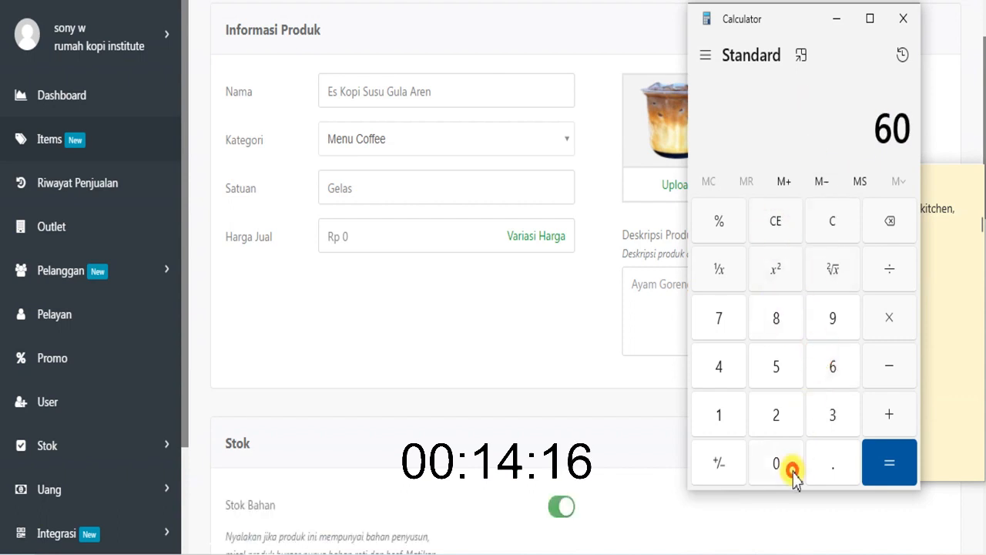
click(793, 470)
click(790, 466)
click(878, 316)
click(780, 412)
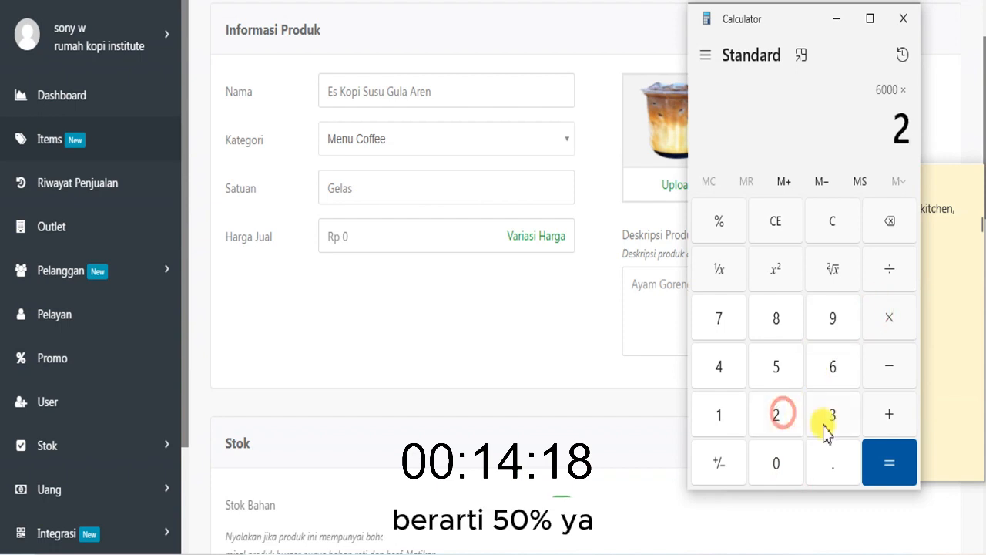
click(886, 462)
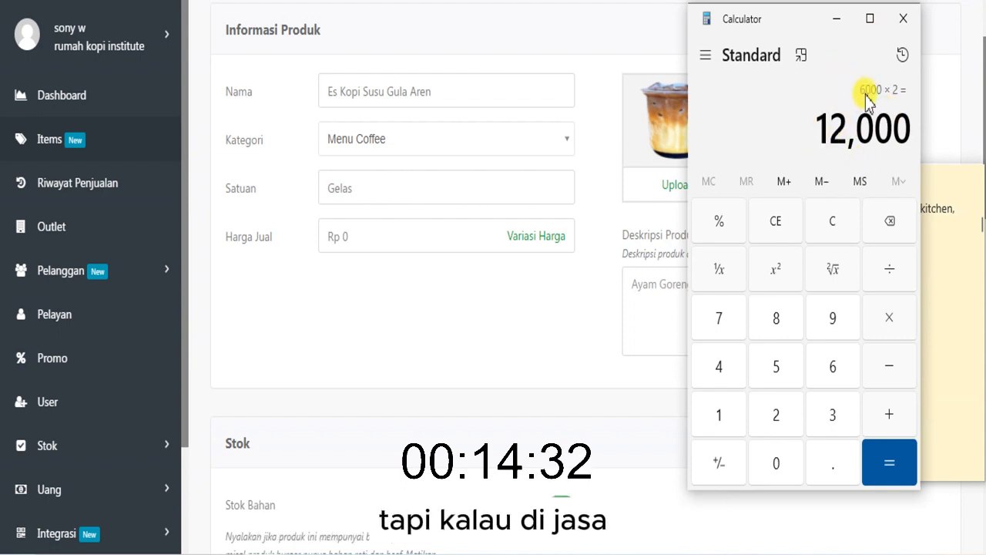
drag(818, 137, 909, 132)
click(879, 134)
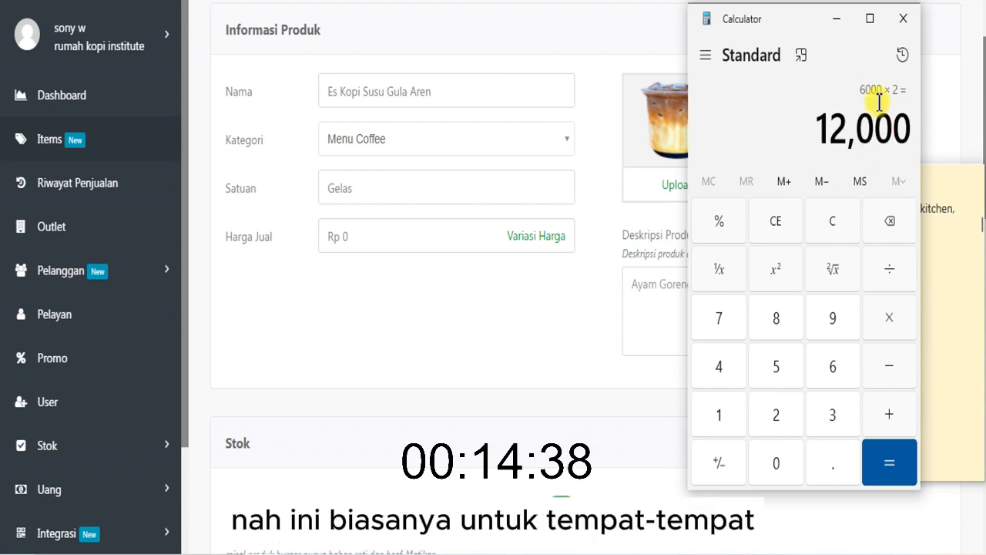
drag(861, 99, 899, 90)
click(842, 128)
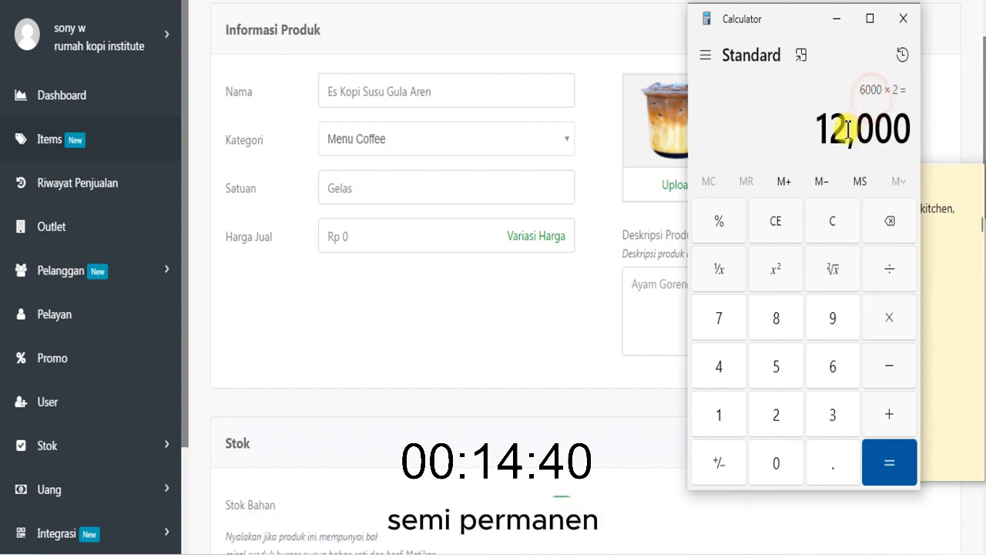
drag(822, 136, 902, 128)
click(902, 128)
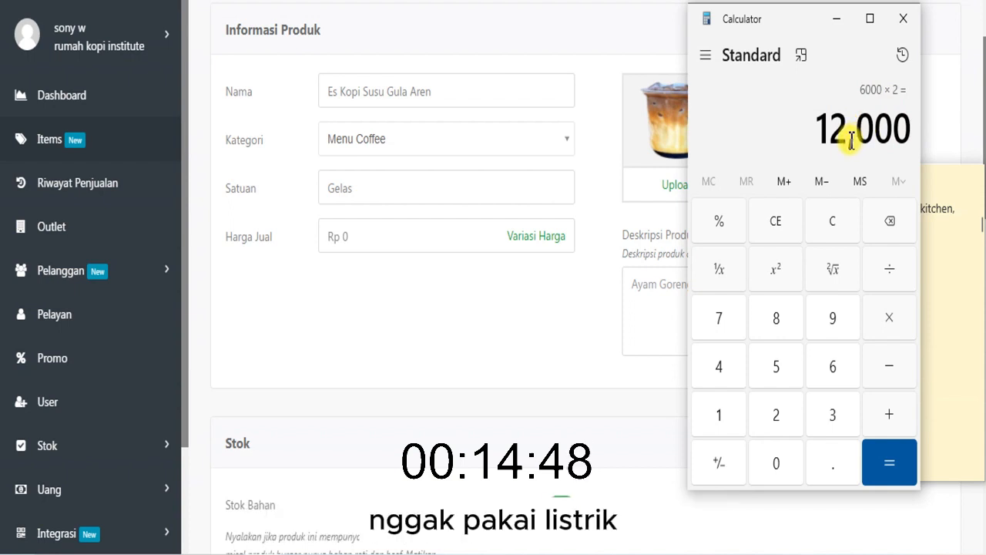
- Clear the calculation and multiply 6000 by 3 to work out the selling price at 30% cost
click(803, 223)
click(823, 370)
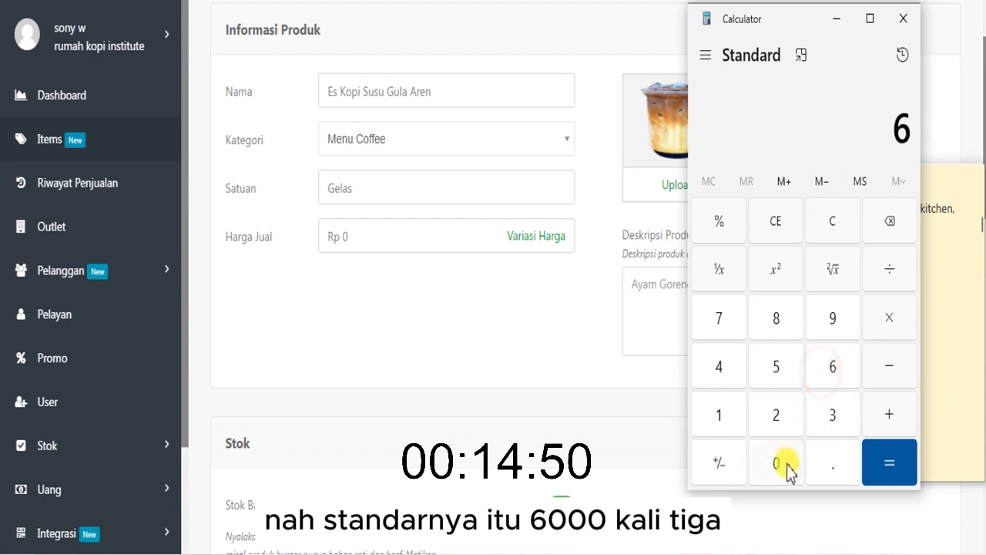
click(776, 463)
click(776, 462)
click(776, 462)
click(889, 317)
click(832, 414)
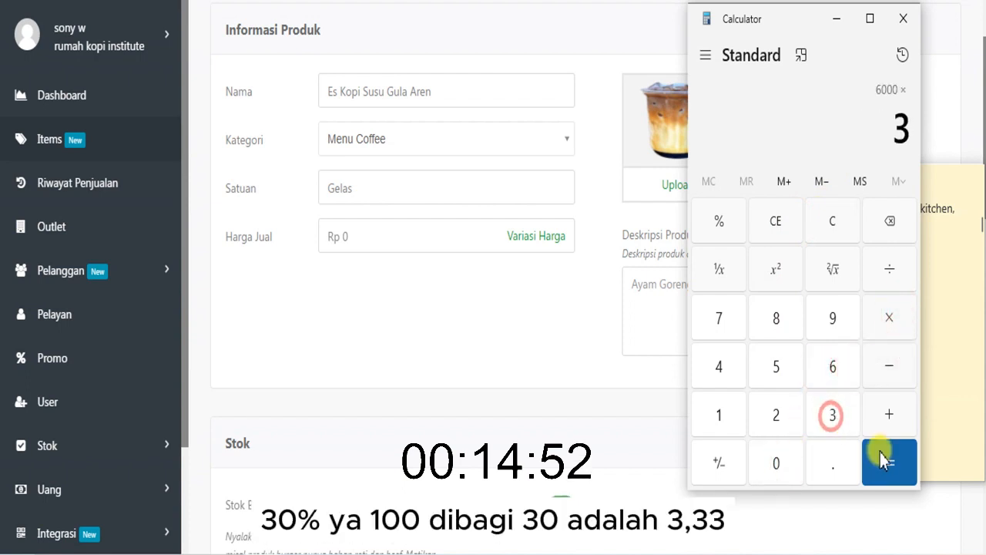
click(882, 458)
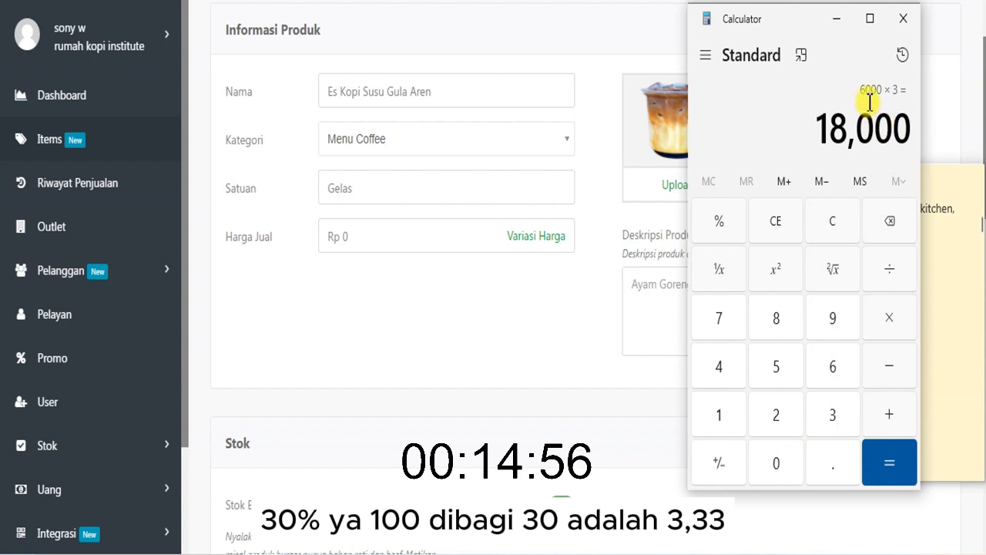
drag(821, 126, 907, 128)
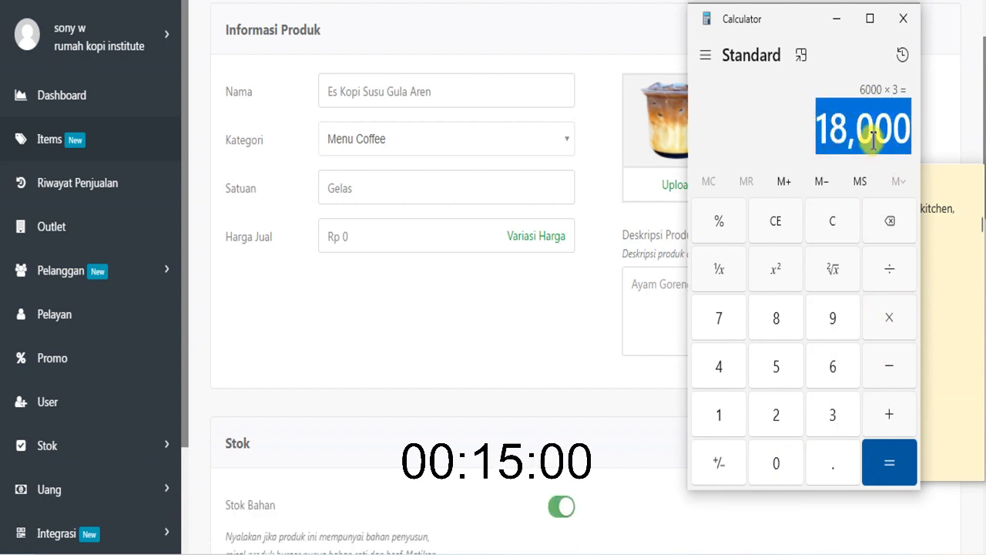
click(838, 112)
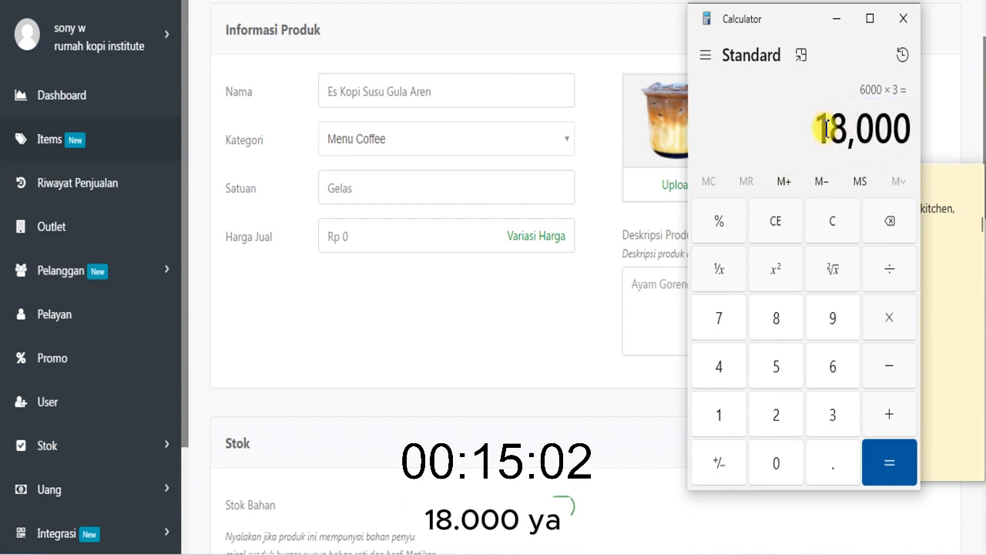
drag(823, 128, 897, 129)
click(868, 134)
drag(822, 137, 900, 138)
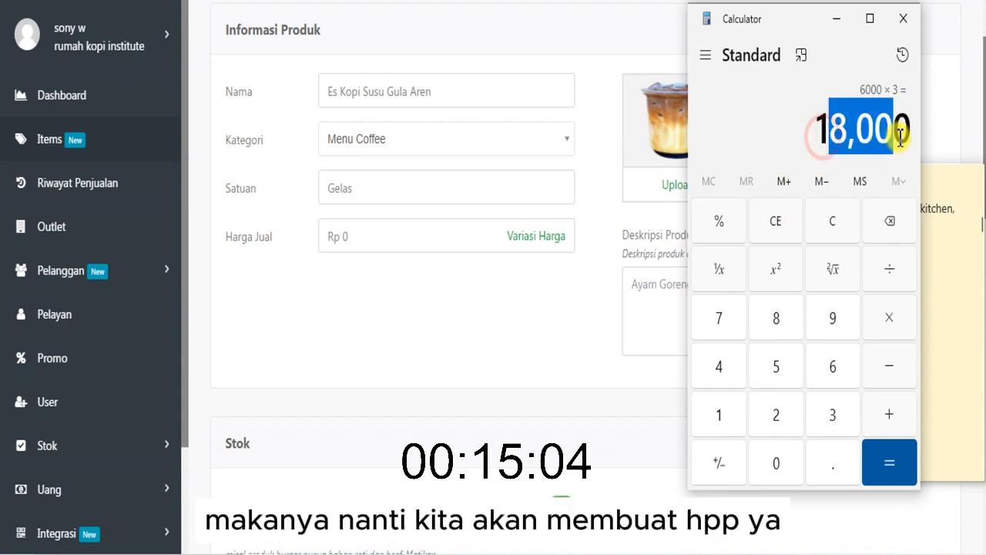
- Return to the product form and set the selling price of Es Kopi Susu Gula Aren to Rp 18.000
click(359, 239)
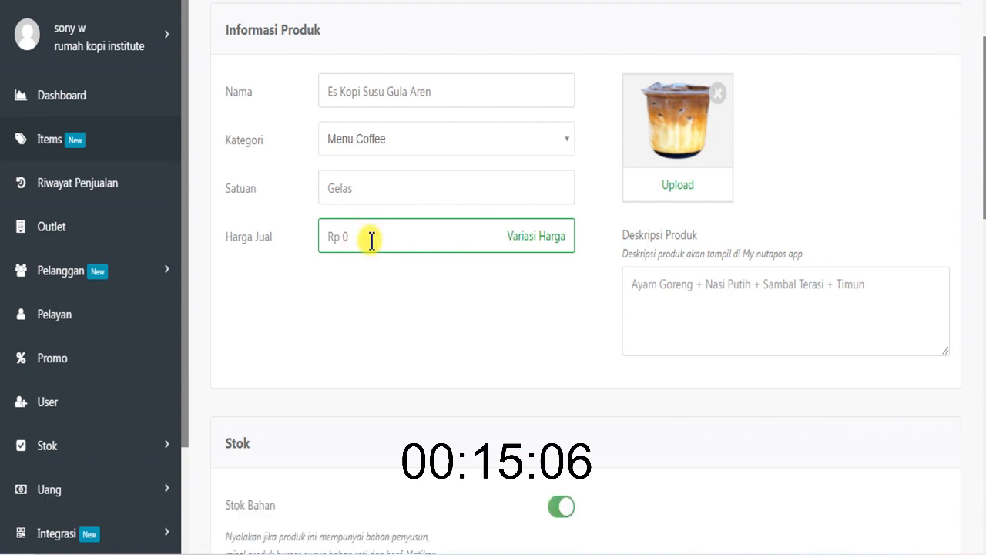
drag(371, 240, 322, 236)
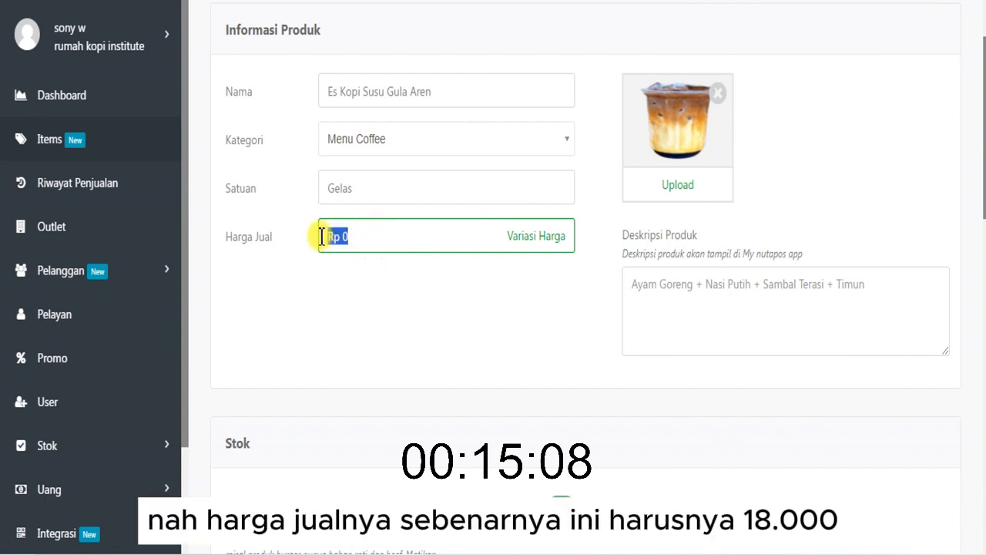
key(BackSpace)
text(18000)
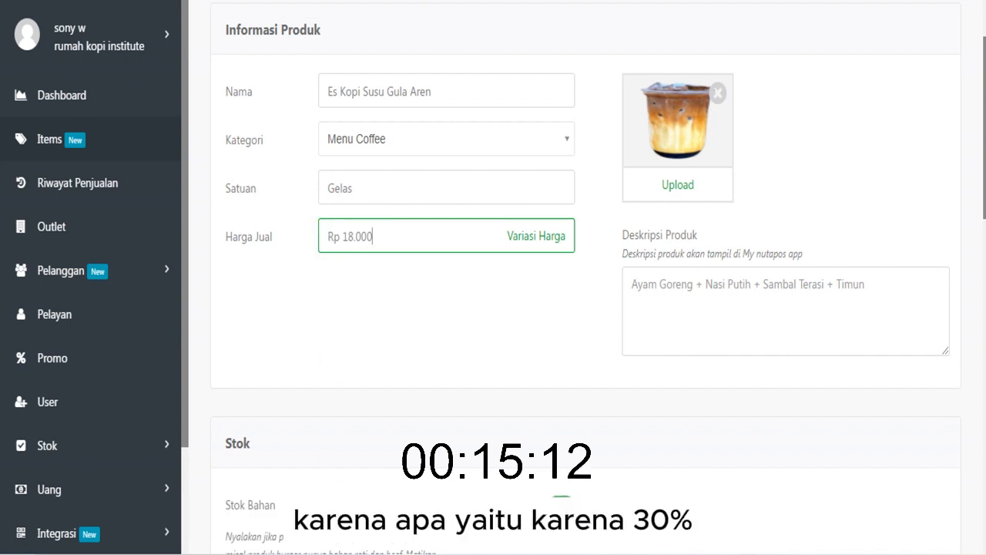
- Review the 100%, 50% and 30% multiplier lines in Sticky Notes against the selling price entered in the product form
click(447, 552)
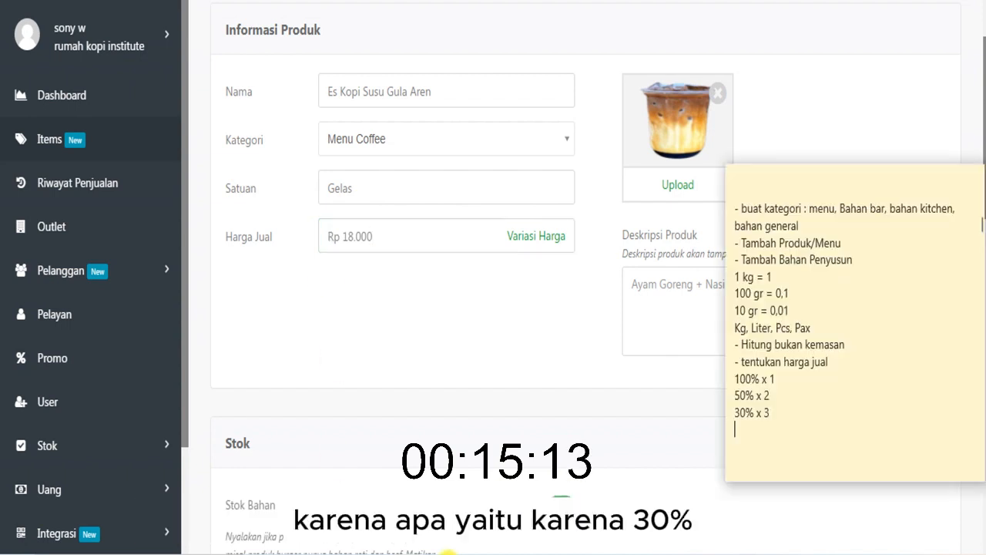
drag(737, 378, 750, 397)
click(737, 397)
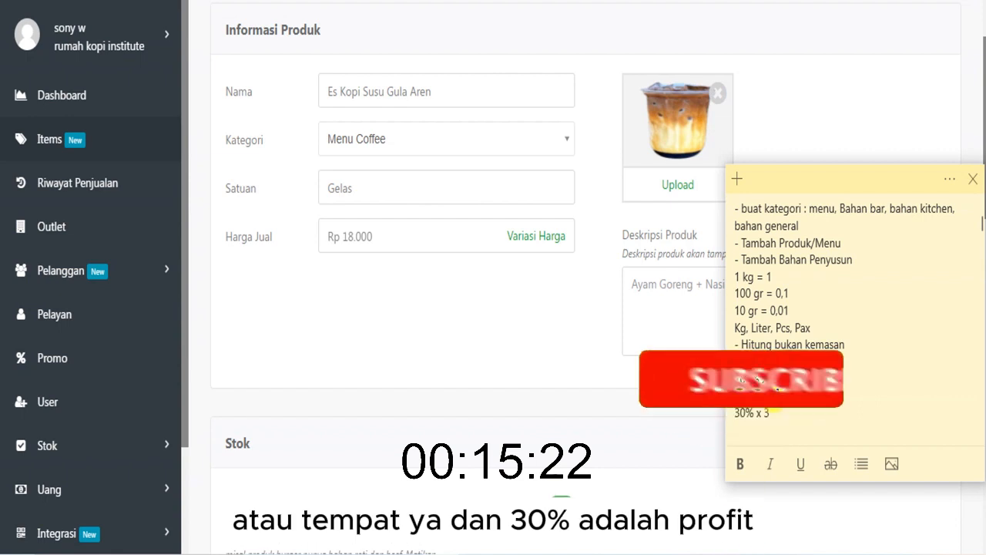
drag(736, 414, 780, 413)
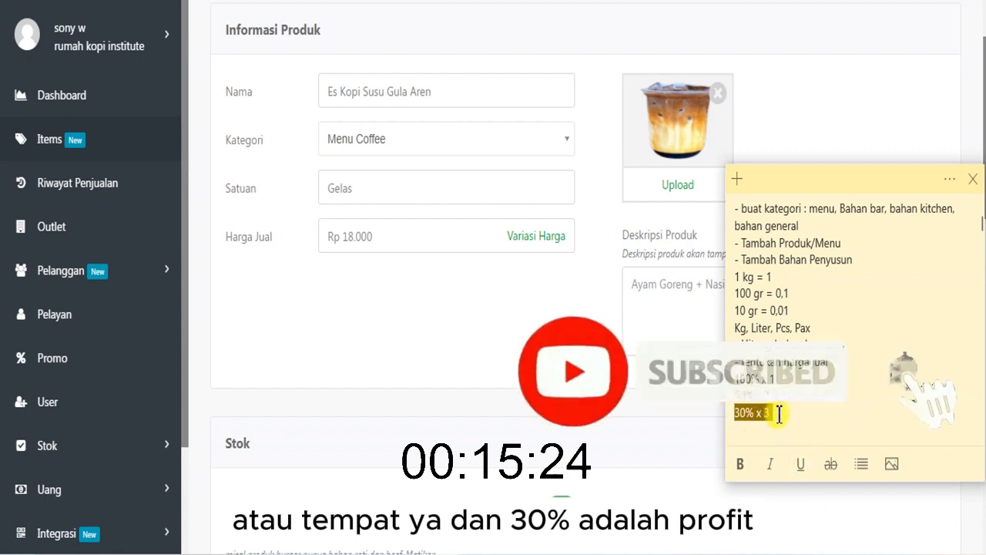
click(442, 271)
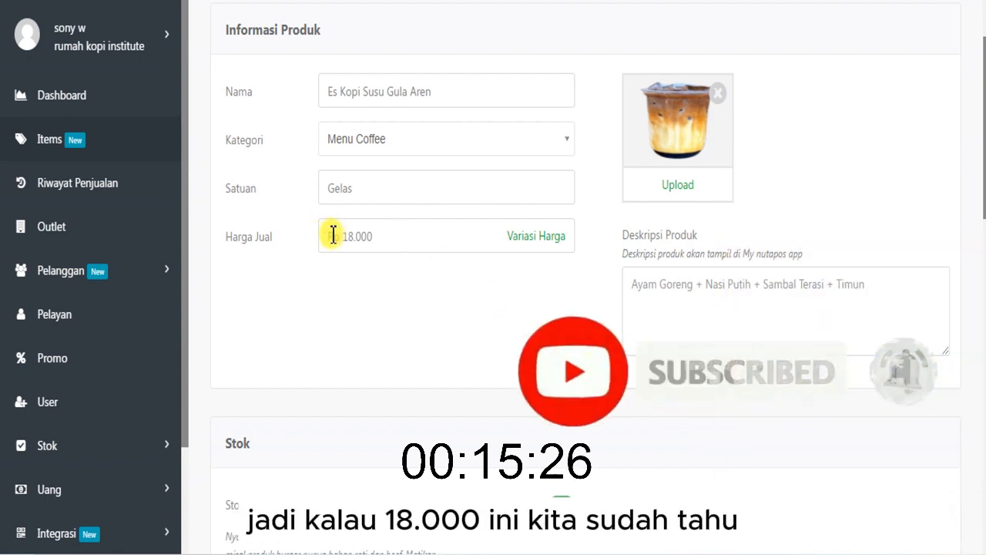
drag(334, 235, 379, 235)
click(393, 235)
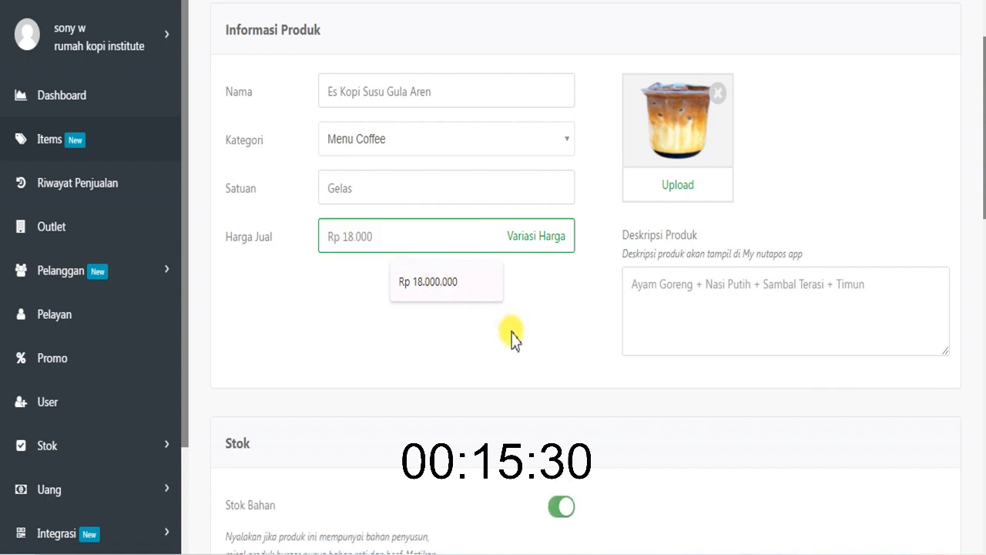
click(455, 345)
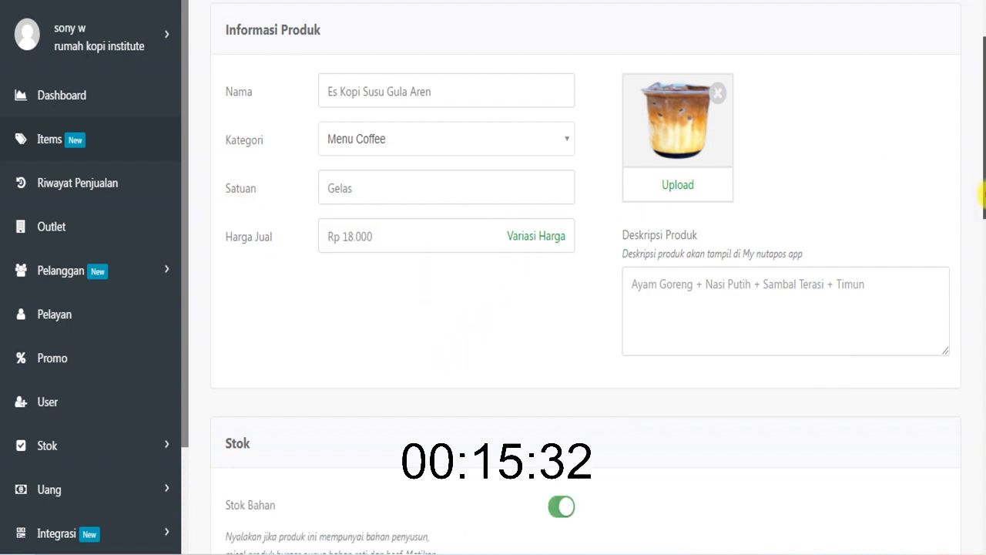
- Set the selling price of Es Kopi Susu Gula Aren to Rp 15.000
mouse_move(984, 195)
mouse_down()
mouse_move(984, 313)
mouse_move(984, 190)
mouse_up()
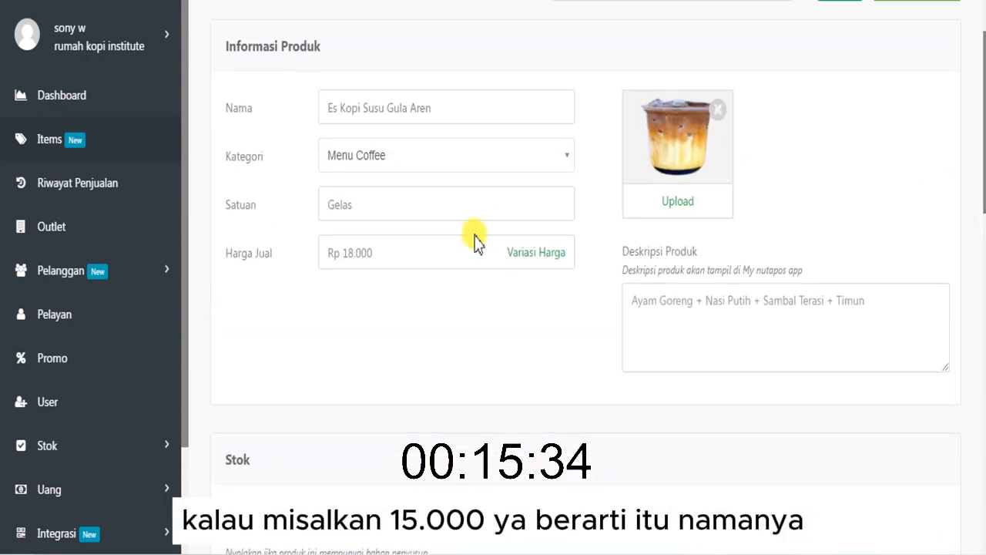
click(352, 260)
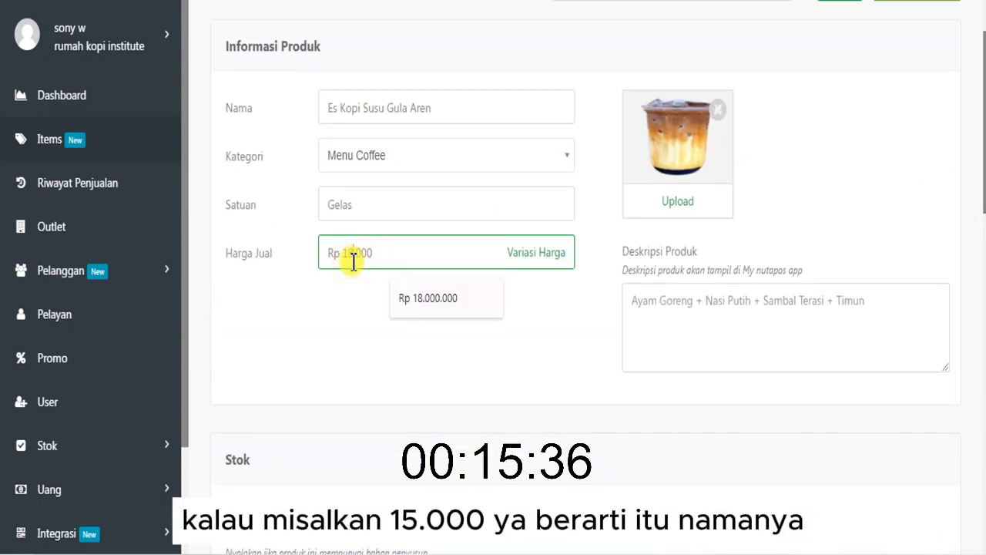
key(BackSpace)
text(5)
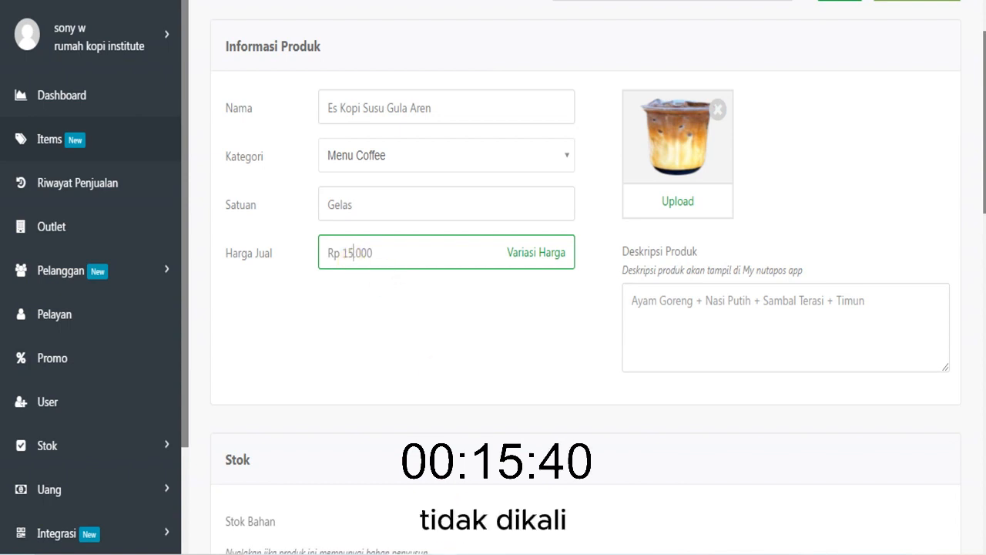
- Insert the line "40% x 2,5" between the 50% and 30% multipliers in the sticky note
click(442, 552)
click(768, 414)
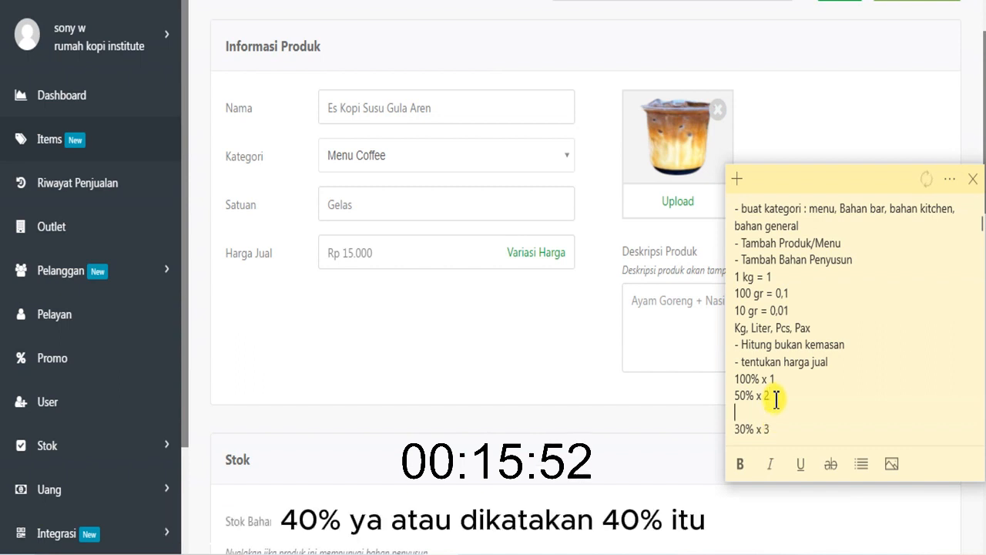
text(%)
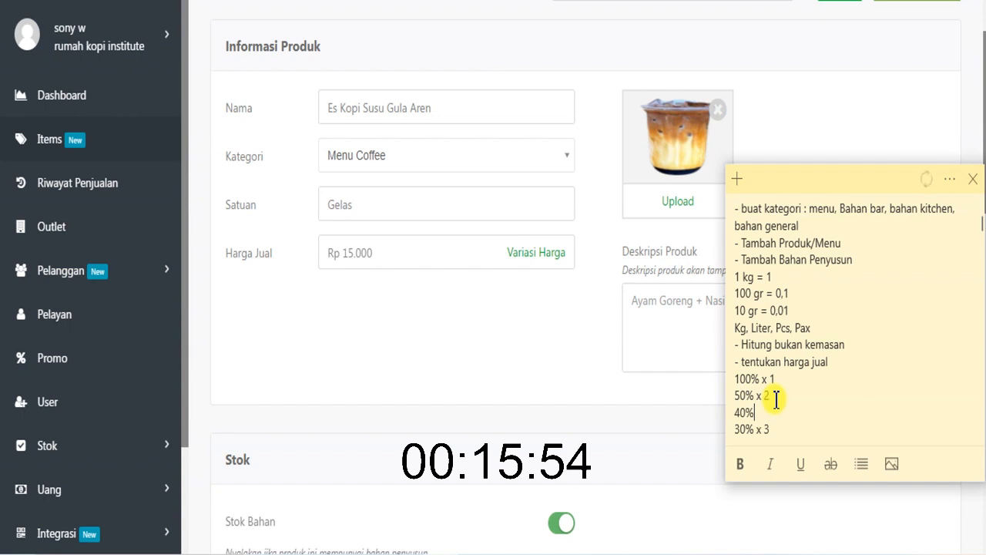
text( x 2,)
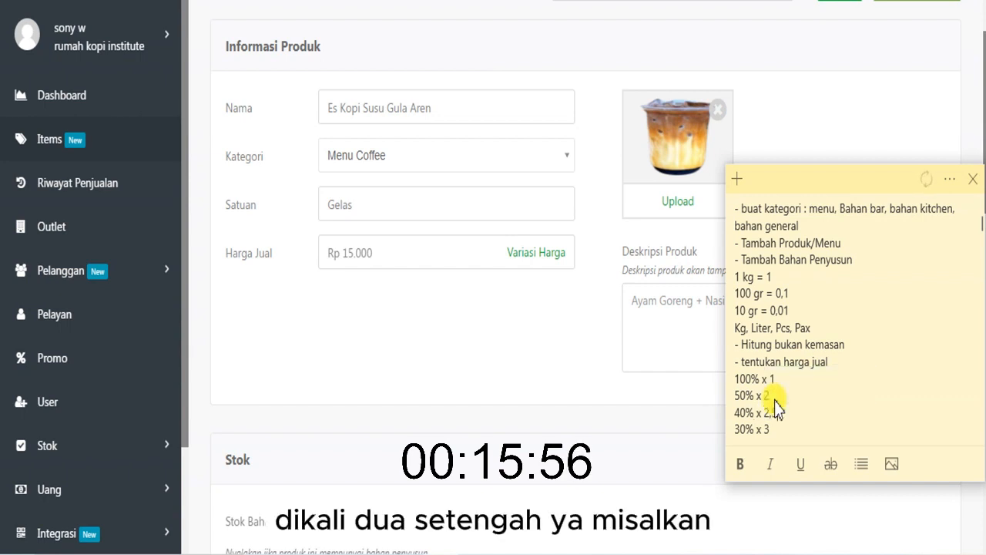
text(5)
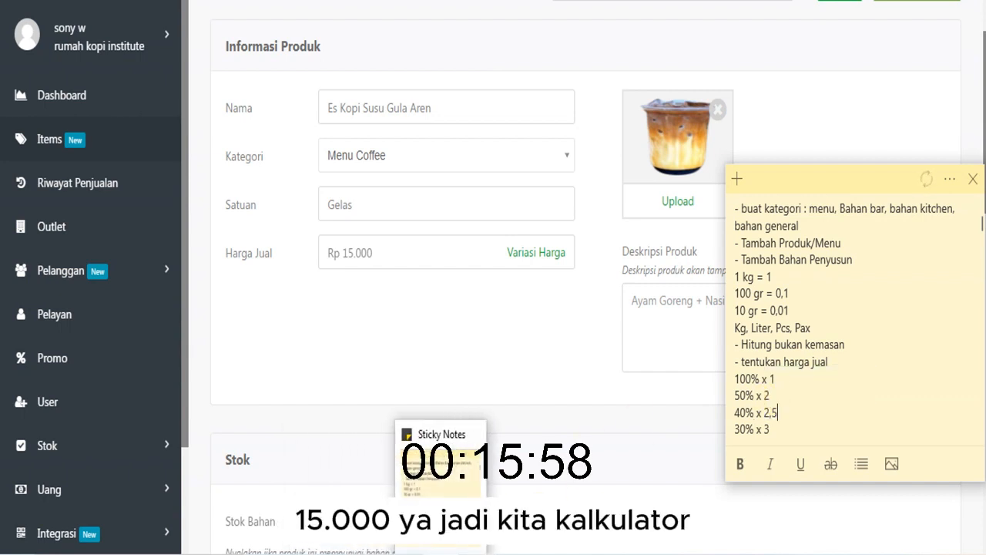
- Switch to the Calculator, divide 15000 by 6000, and check the quotient against the "40% x 2,5" line in the sticky note
click(288, 553)
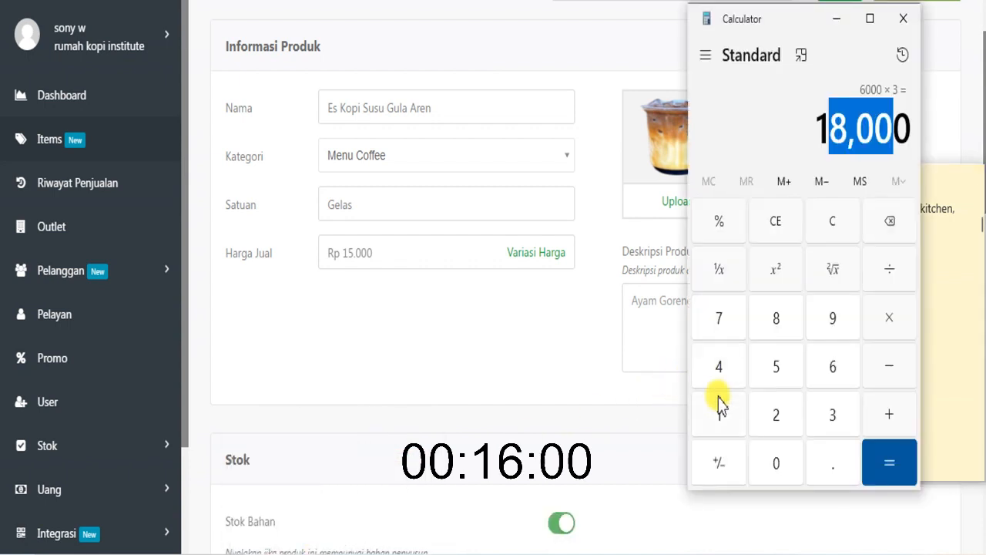
click(788, 209)
click(719, 416)
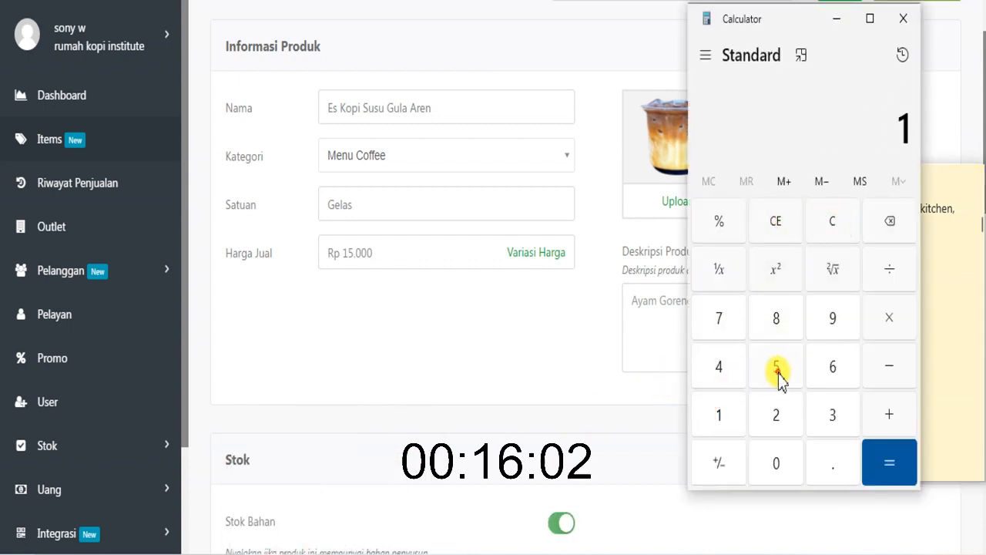
click(776, 368)
click(776, 466)
click(776, 467)
click(776, 466)
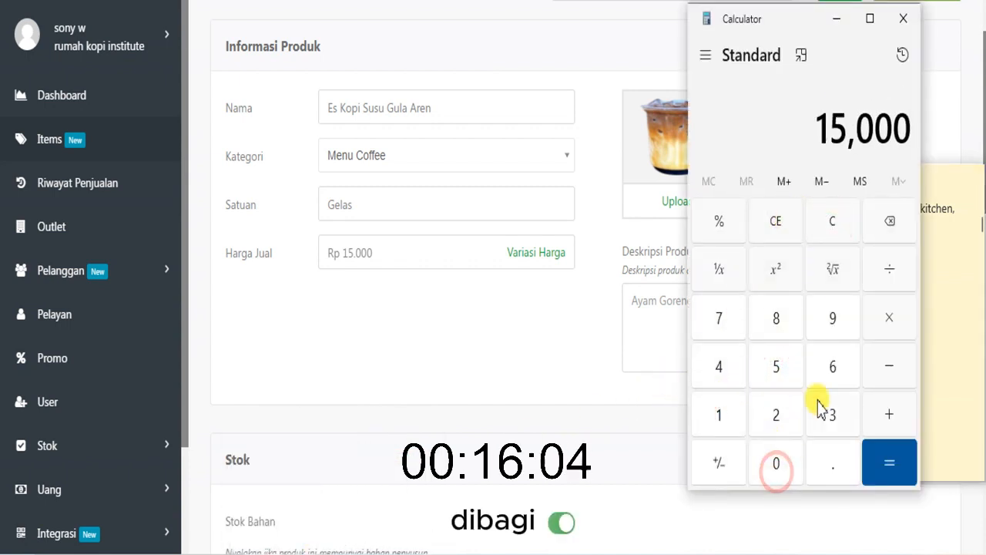
click(888, 271)
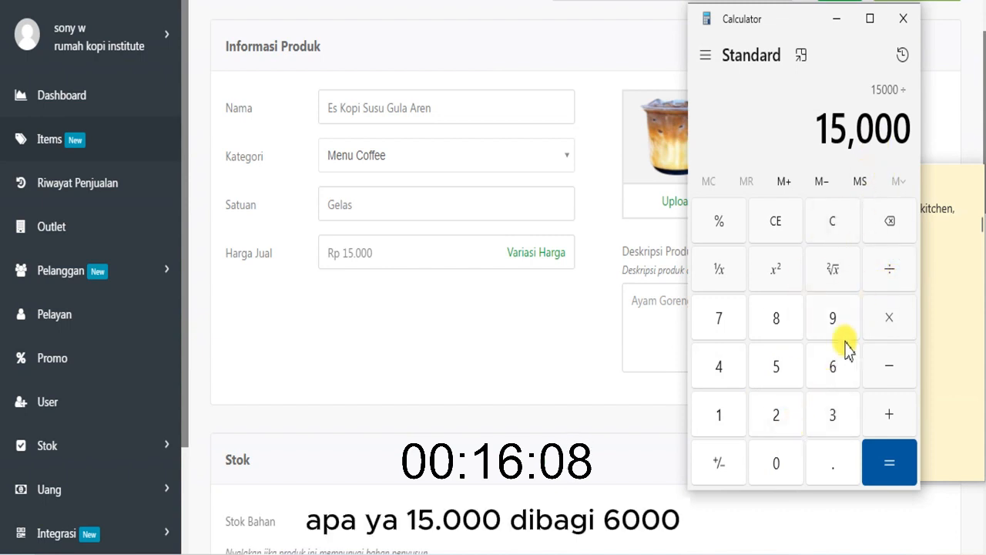
click(832, 367)
click(777, 462)
click(777, 463)
click(777, 463)
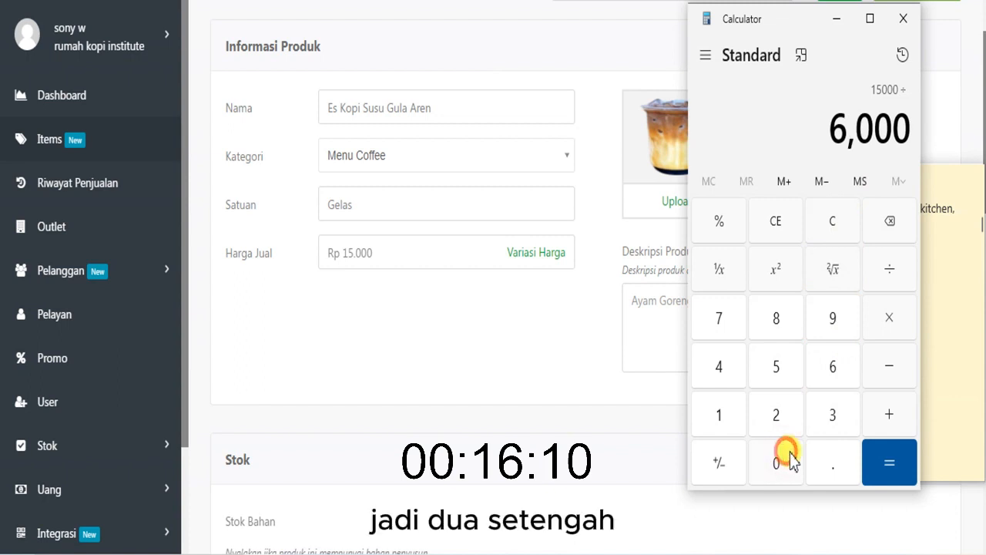
click(882, 462)
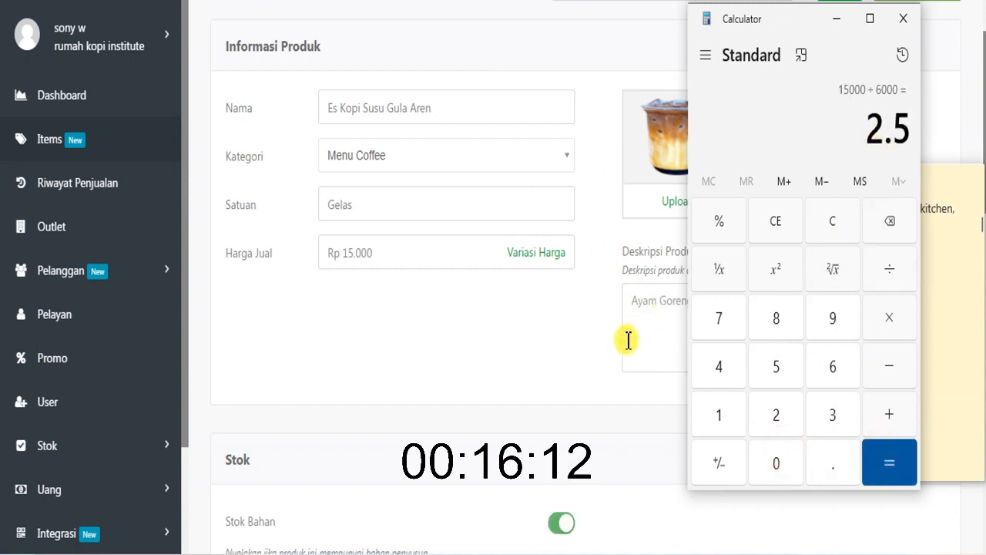
click(938, 361)
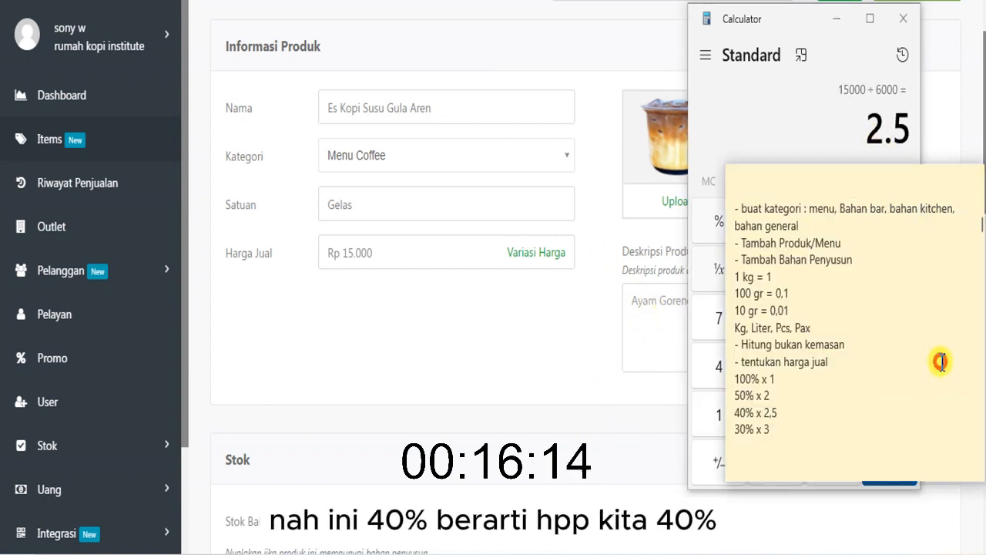
click(797, 412)
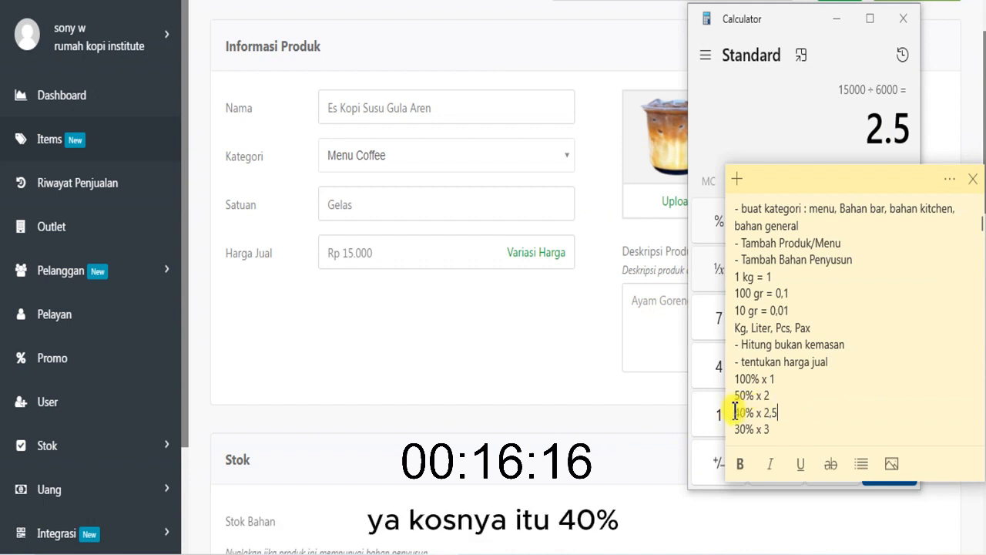
drag(735, 412, 794, 412)
click(793, 413)
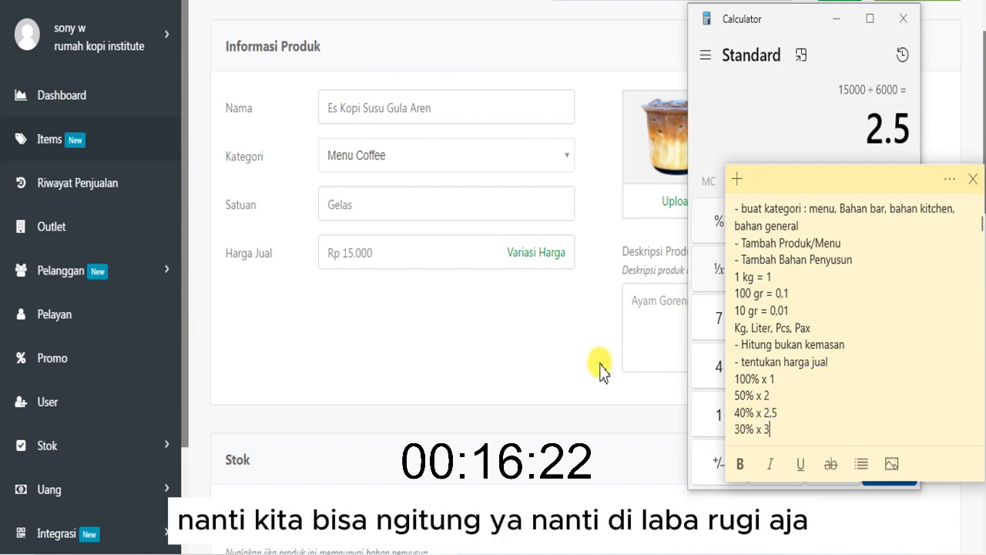
- Return to the product form, save Es Kopi Susu Gula Aren, and check its purchase price in the product list
click(557, 363)
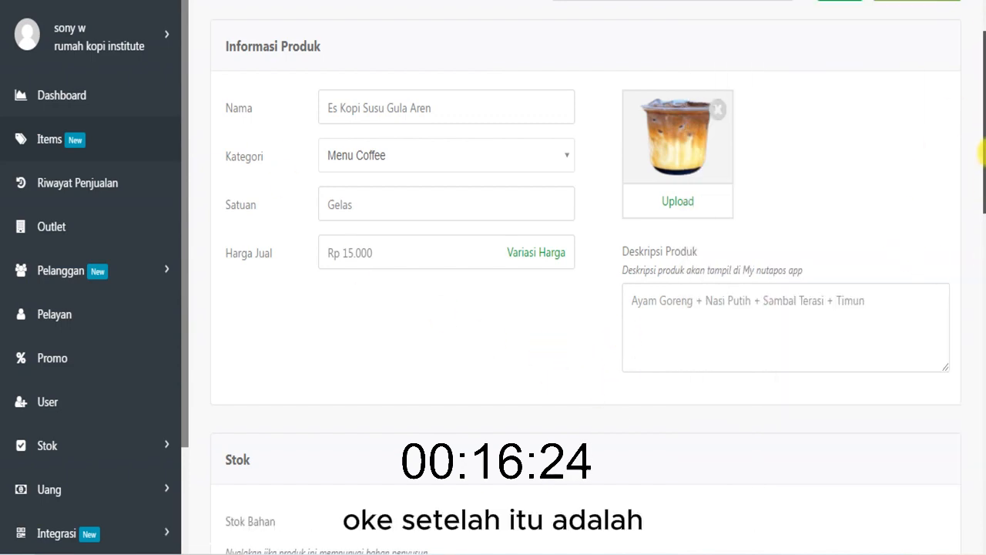
scroll(981, 165, down, 7)
scroll(982, 379, down, 5)
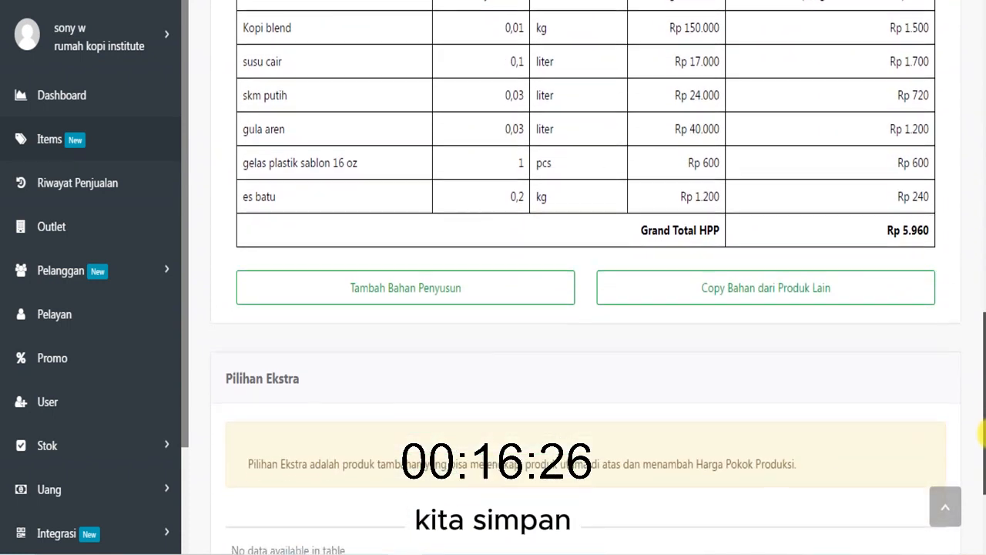
click(919, 519)
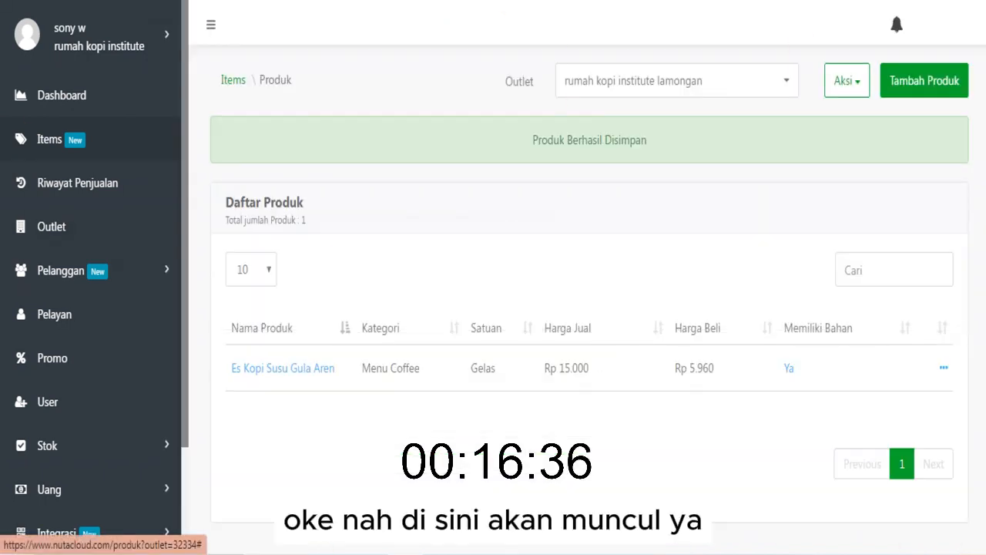
drag(678, 367, 722, 374)
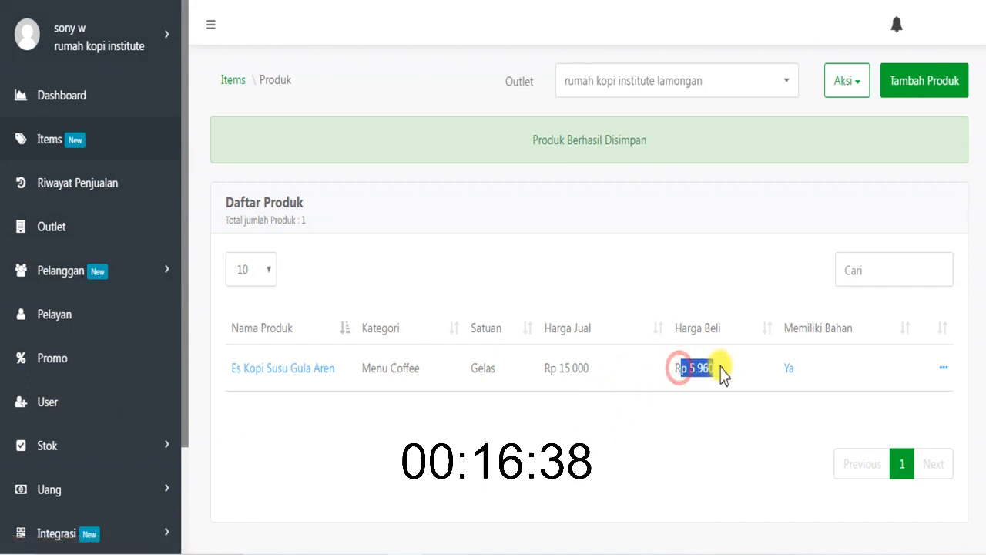
click(804, 366)
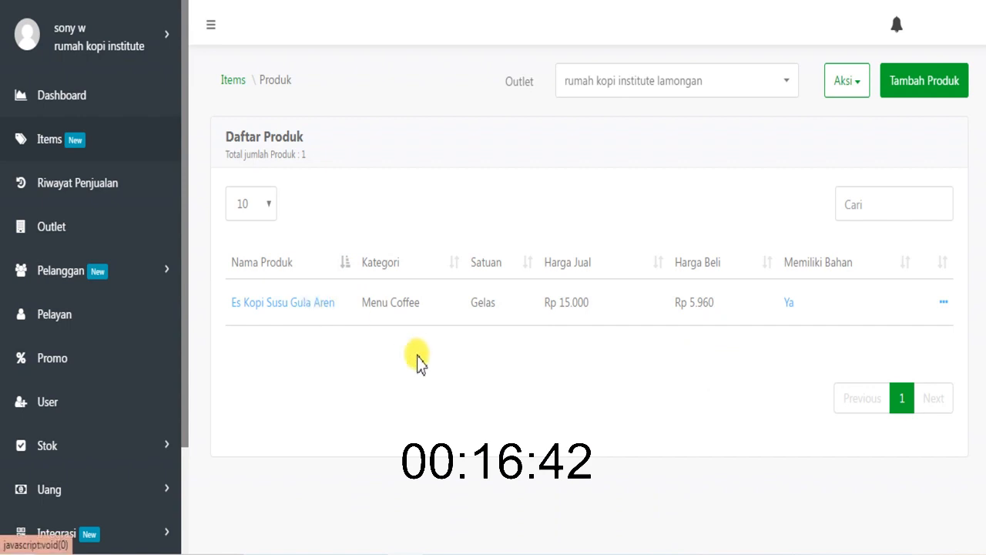
click(725, 554)
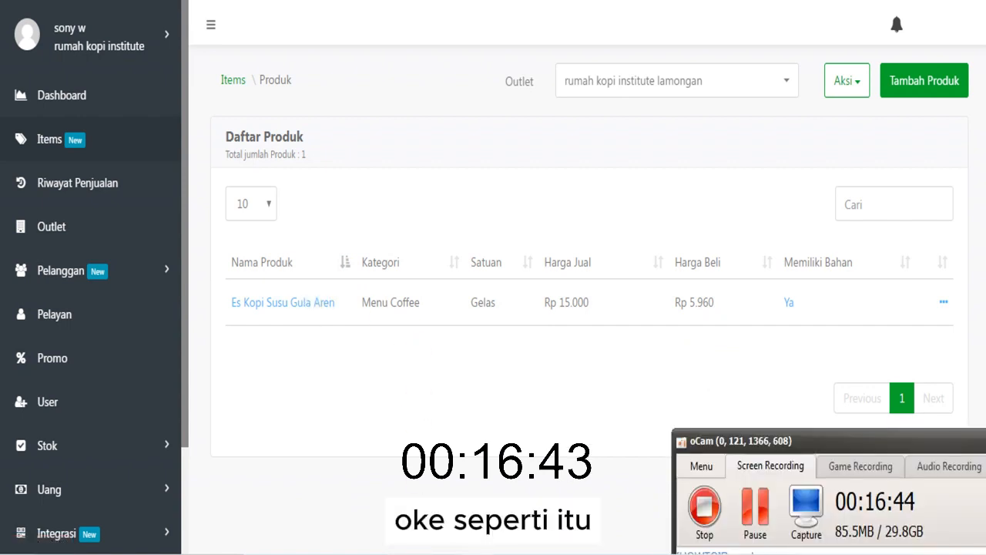
click(372, 390)
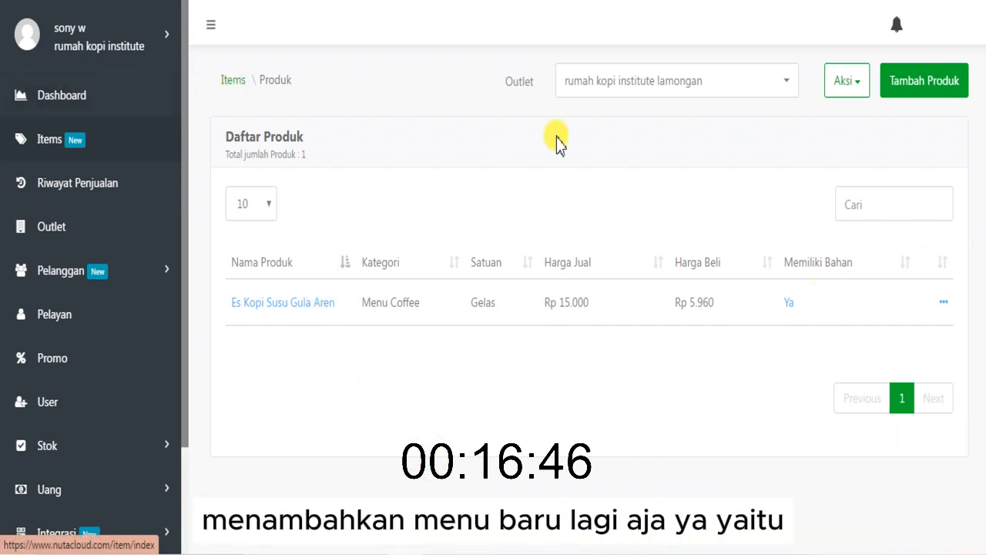
- Start a new product in the product list and name it "Ice Coklat"
click(902, 81)
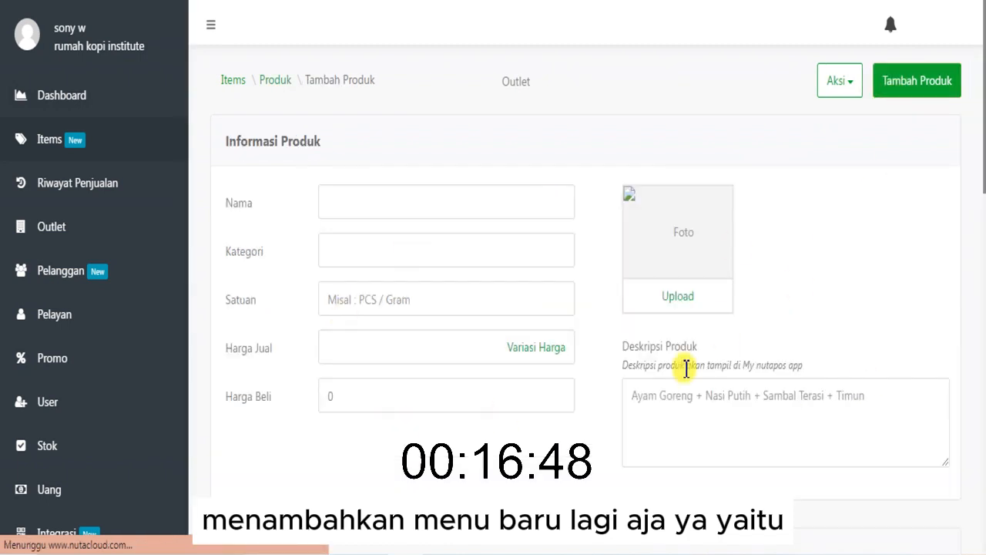
click(440, 212)
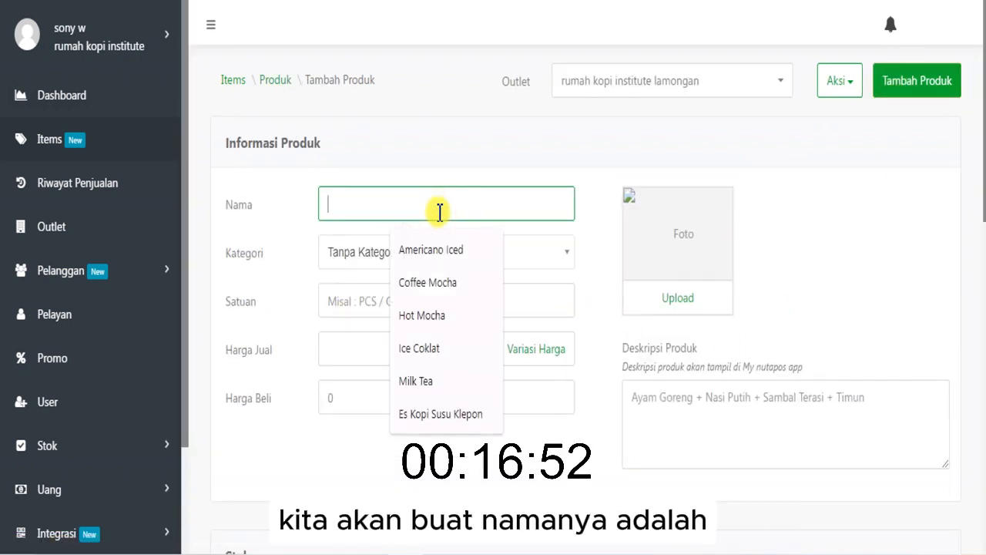
text(Ice )
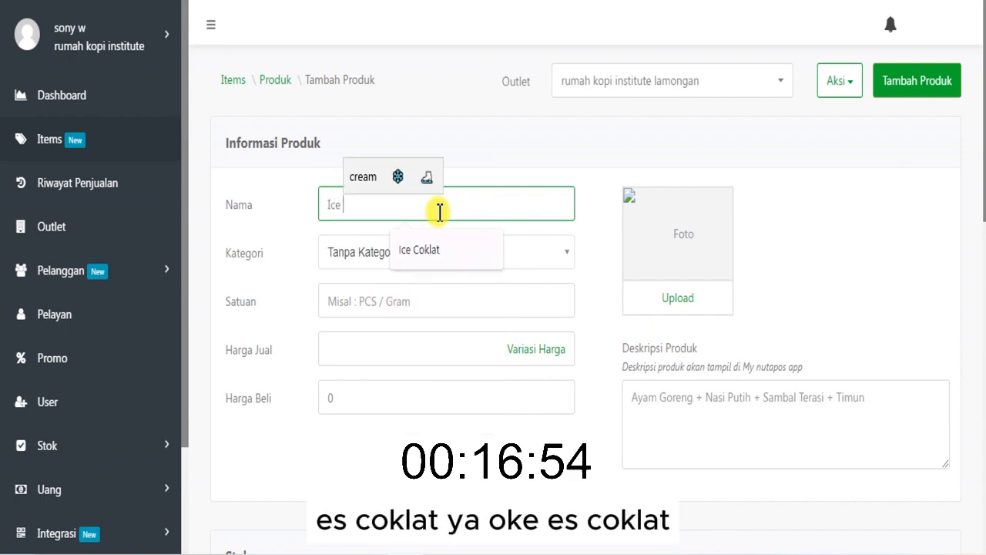
text(Coklat)
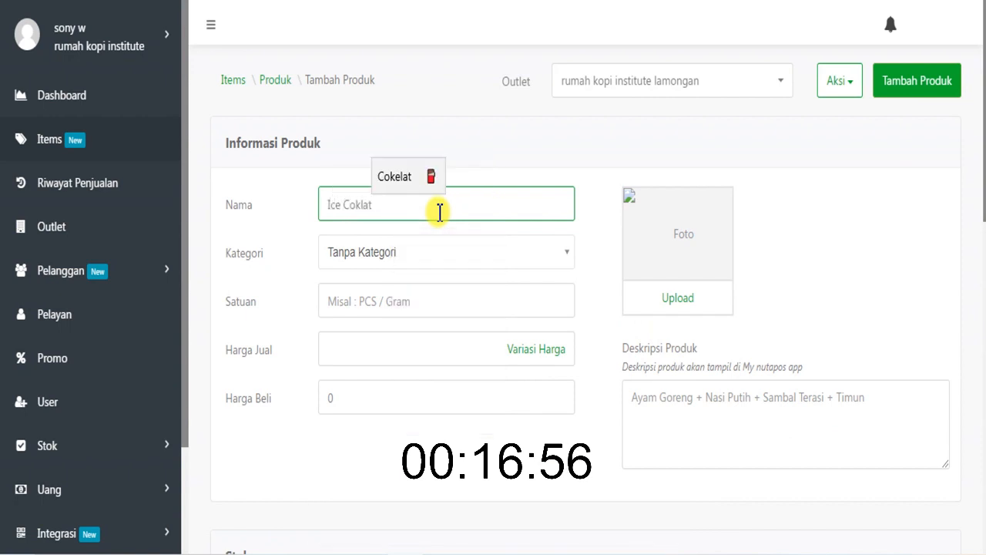
click(465, 252)
scroll(442, 374, down, 3)
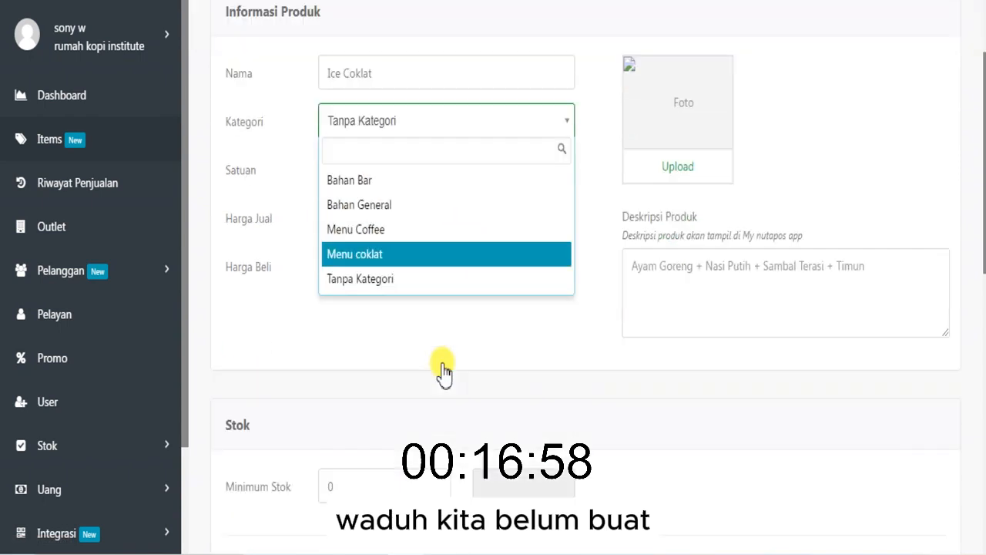
scroll(408, 259, up, 3)
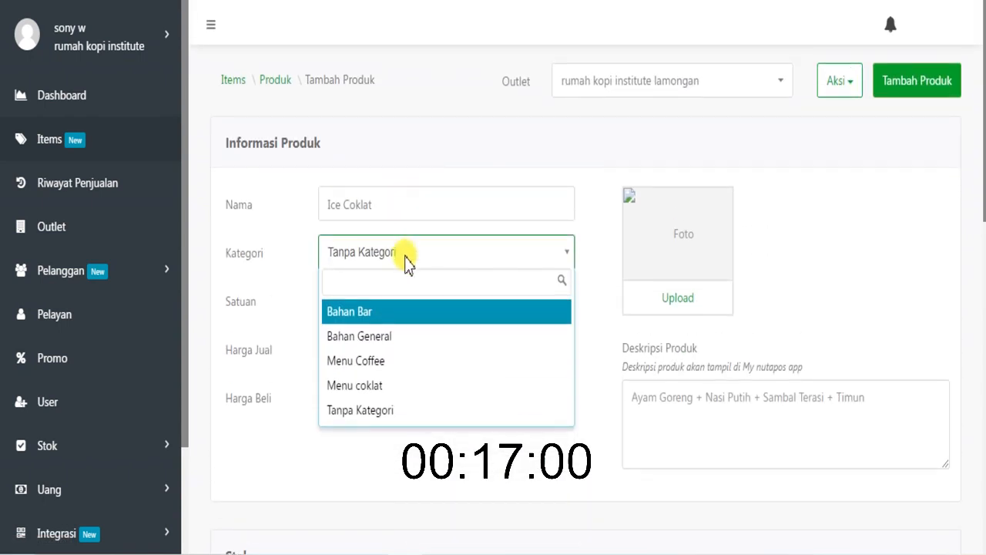
click(446, 157)
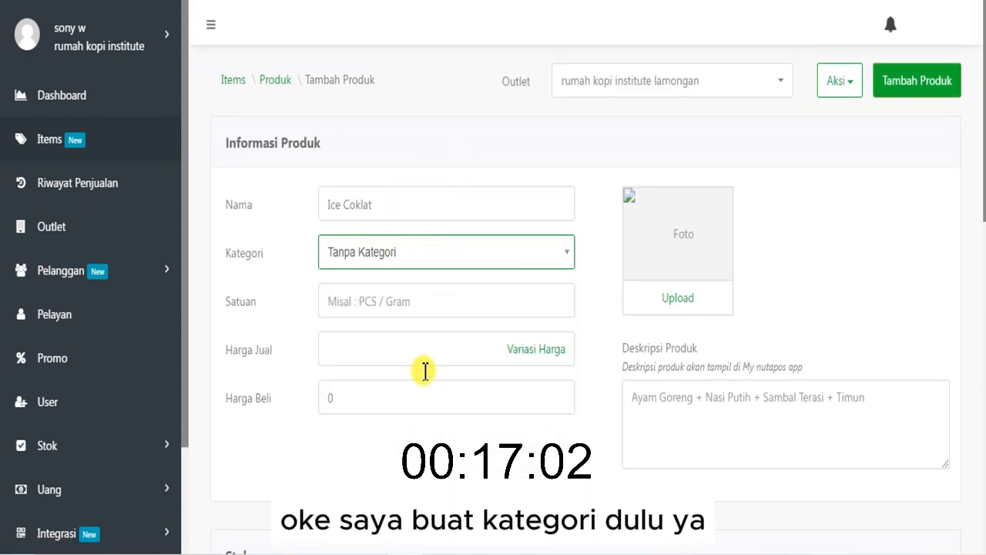
click(466, 551)
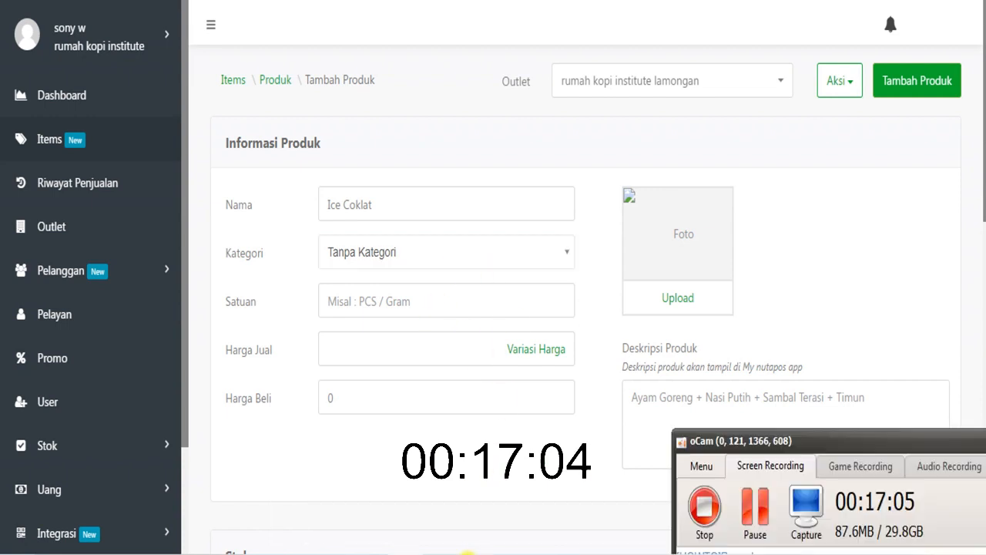
click(745, 514)
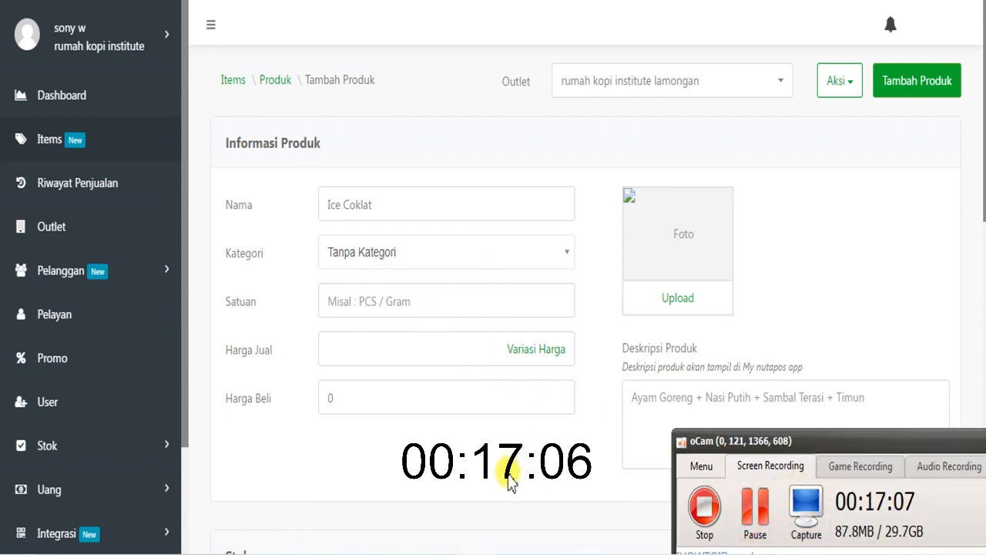
- Assign Ice Coklat to the Menu coklat category, with Gelas as its unit and a selling price of Rp 0
click(465, 257)
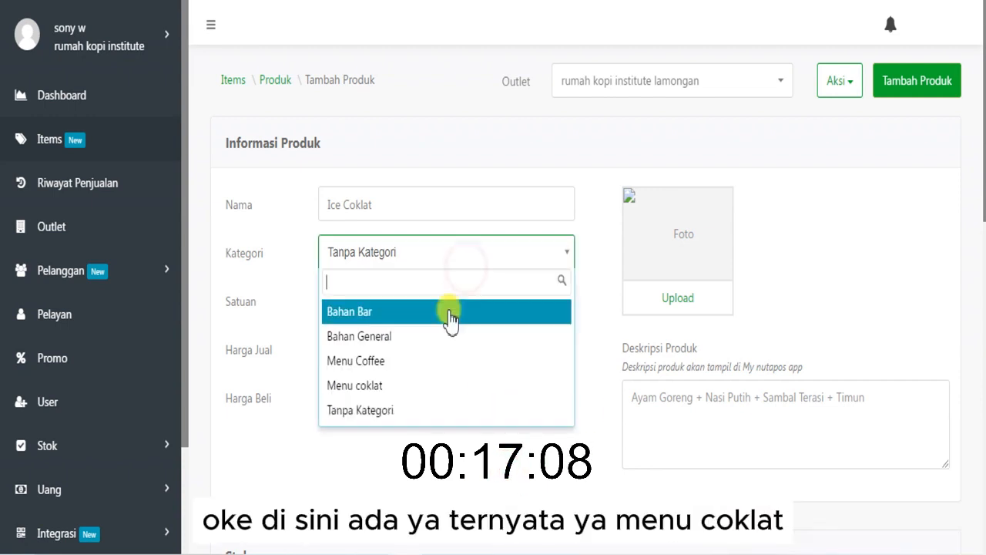
click(440, 383)
click(401, 302)
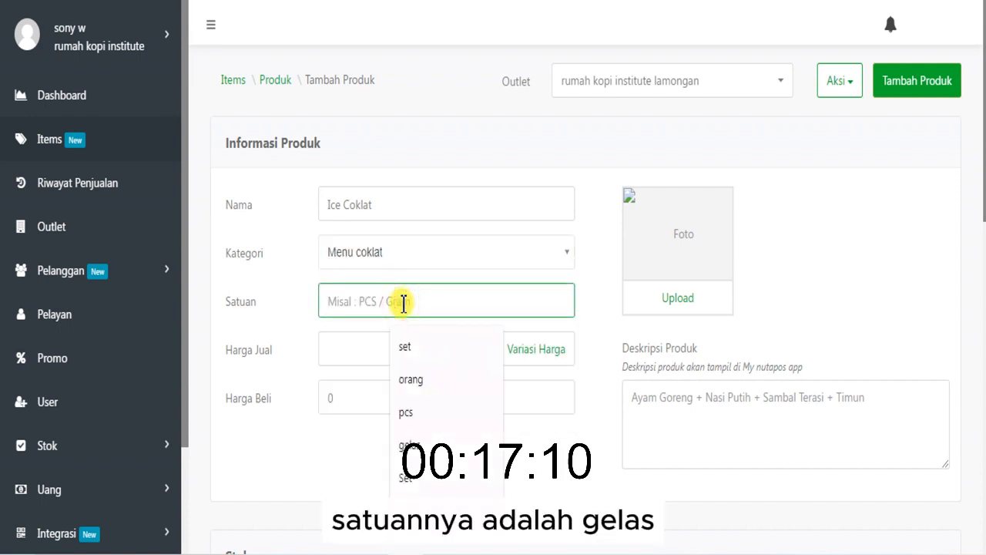
text(Gelas)
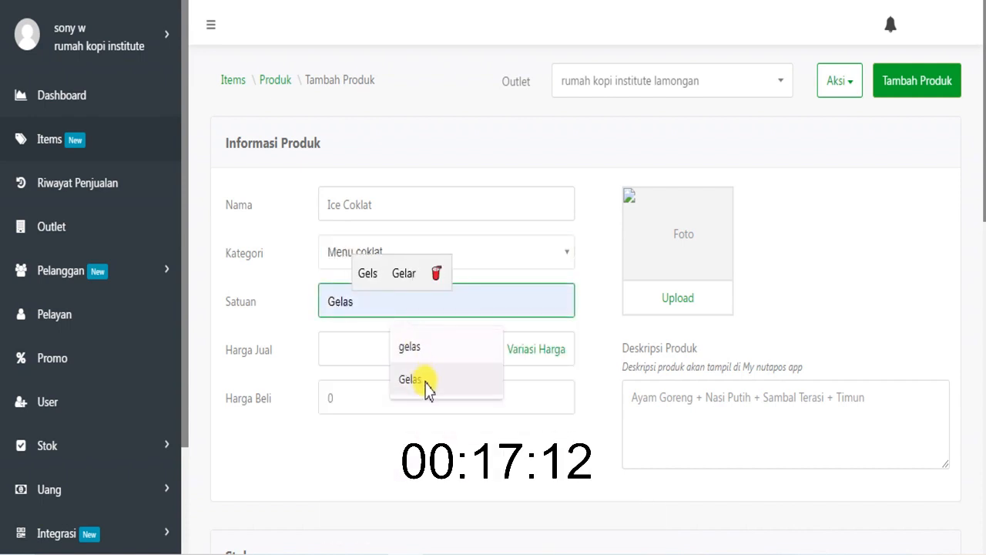
click(422, 381)
click(372, 359)
text(0)
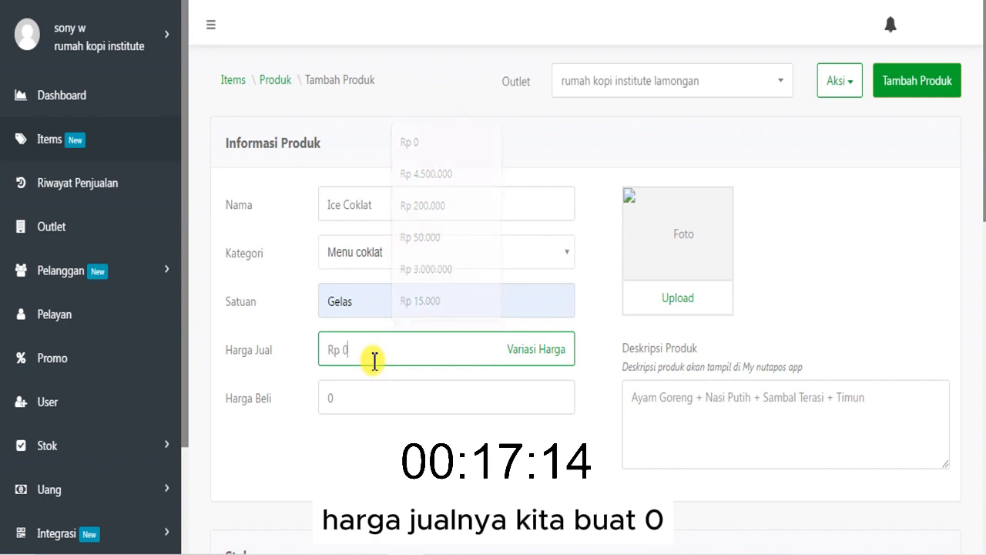
click(852, 246)
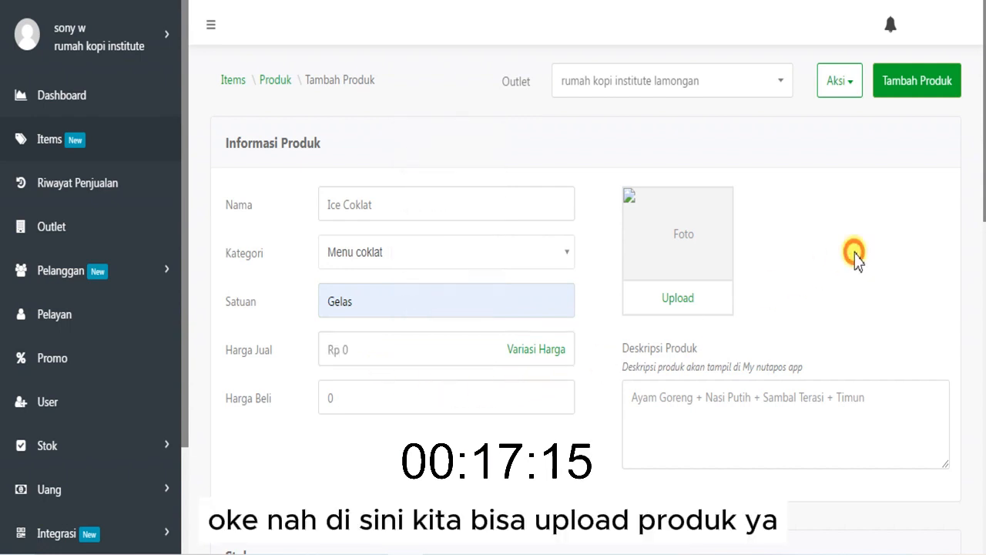
- Upload 16-removebg-preview.png from the New folder inside FOTO MINUMAN as the product photo
click(671, 301)
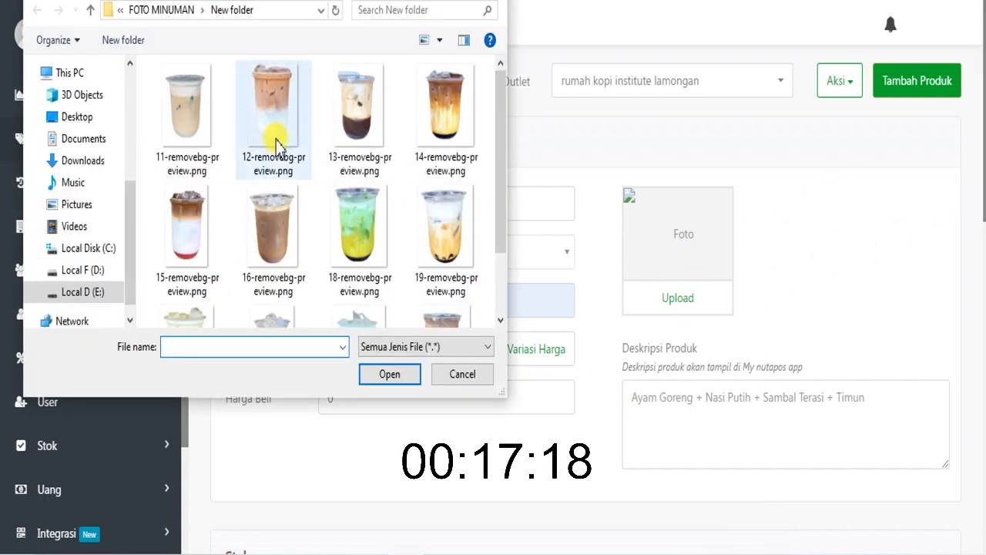
click(279, 246)
click(389, 375)
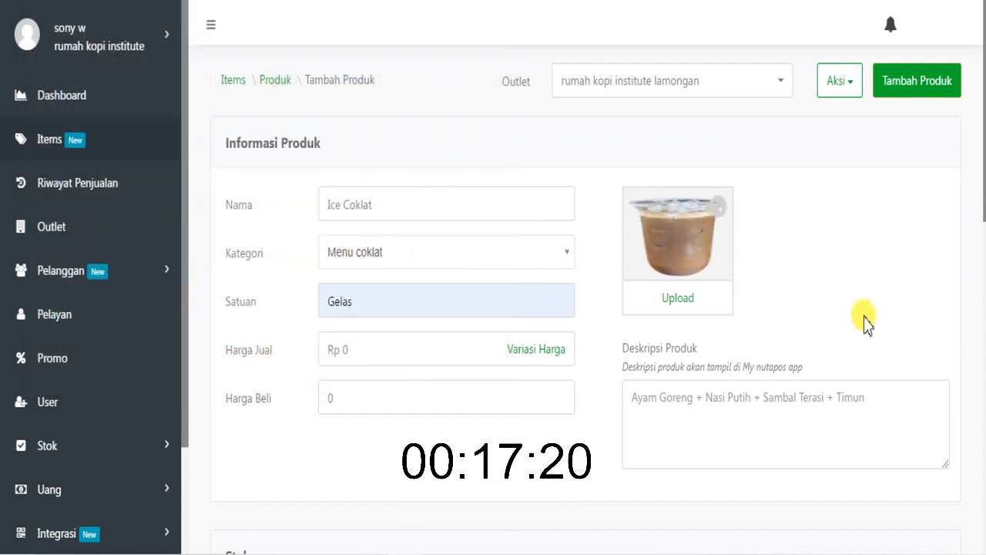
- Review the stock and extra-option sections of the Ice Coklat form and save the product
drag(983, 183, 980, 381)
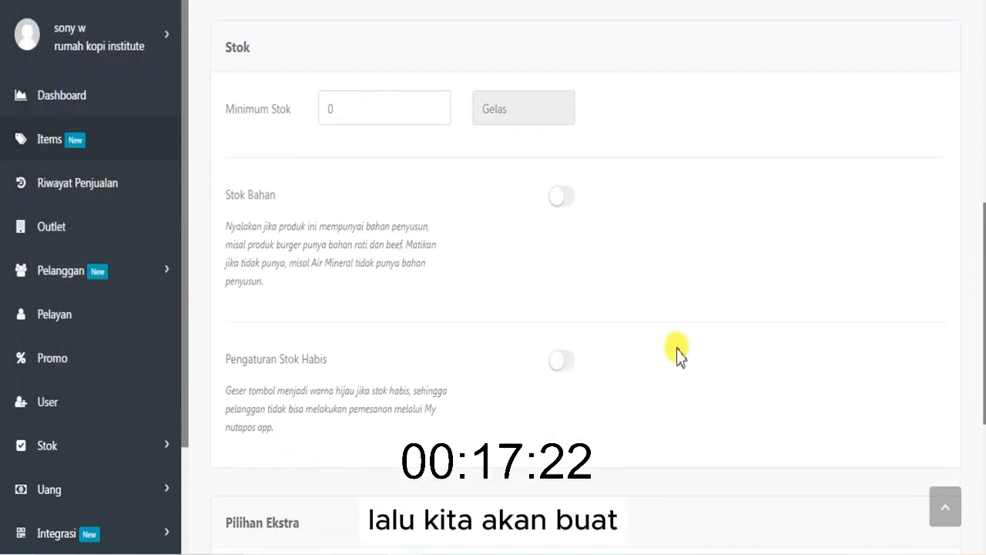
drag(984, 278, 983, 432)
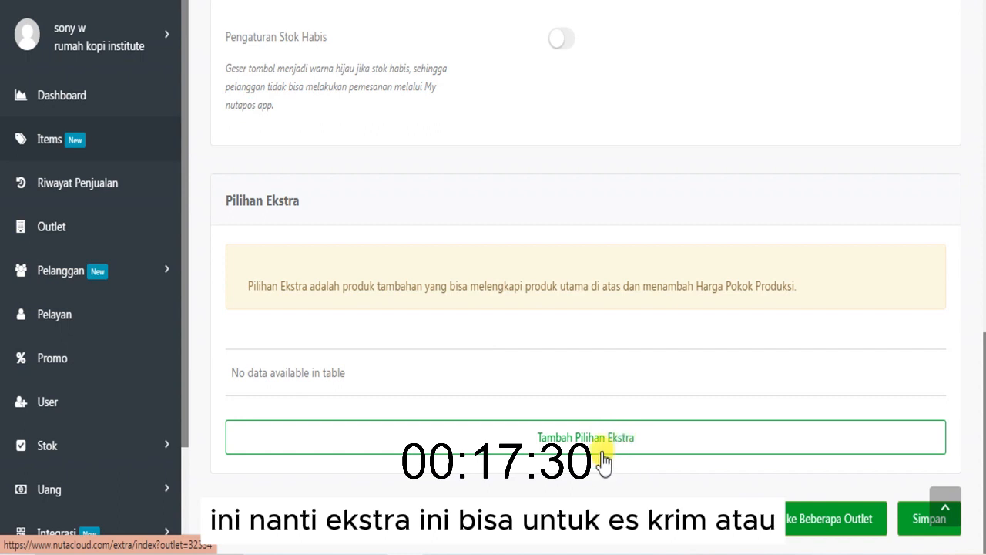
click(909, 520)
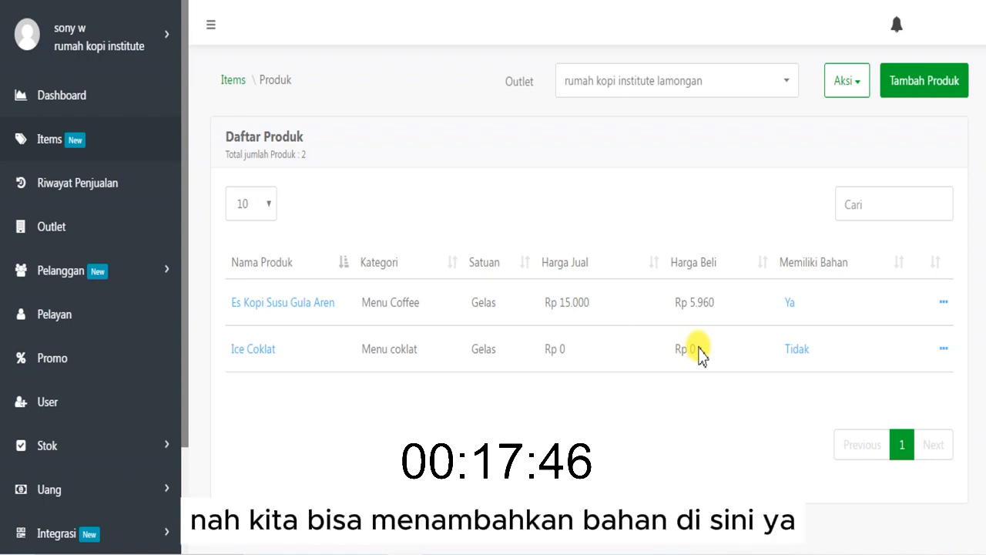
- Open the ingredient list and examine which categories the existing ingredients are assigned to
click(233, 80)
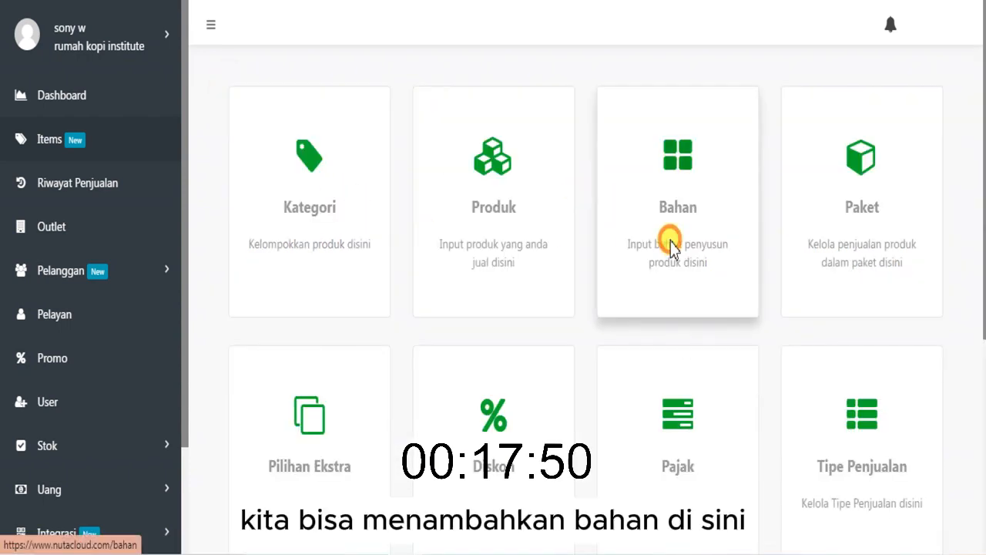
click(671, 248)
scroll(385, 366, down, 1)
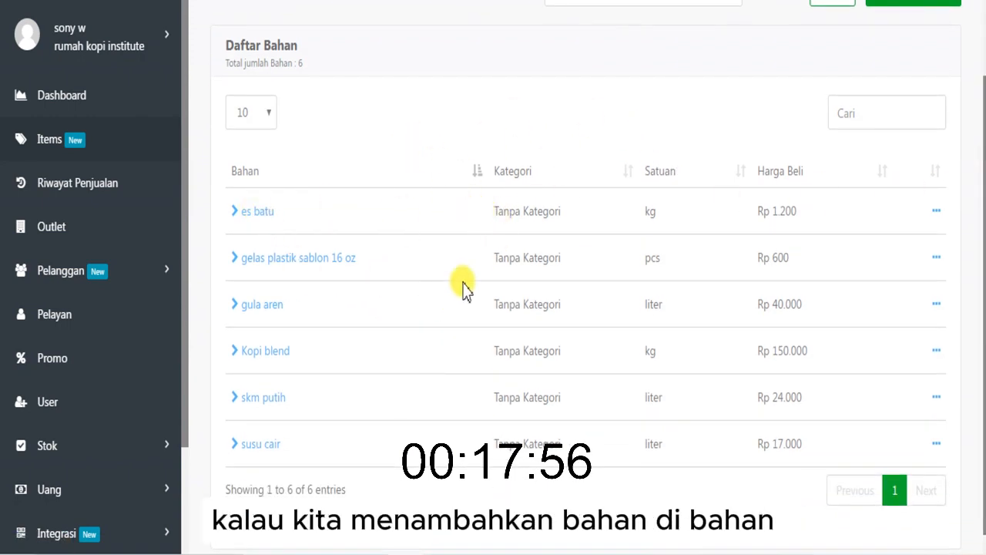
drag(494, 211, 576, 451)
click(585, 380)
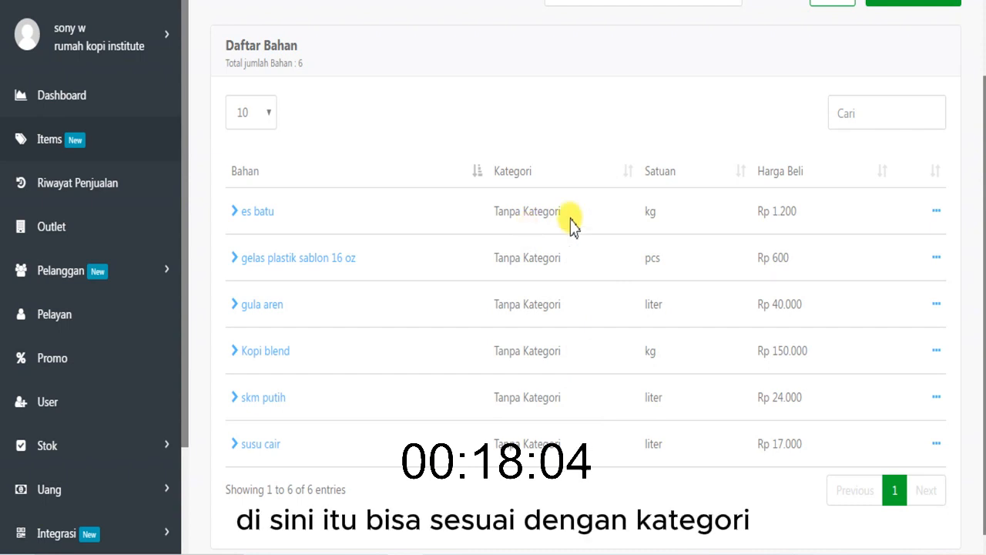
- Start a new ingredient named "Coklat blend" and assign it to the Bahan Bar category
scroll(572, 224, up, 2)
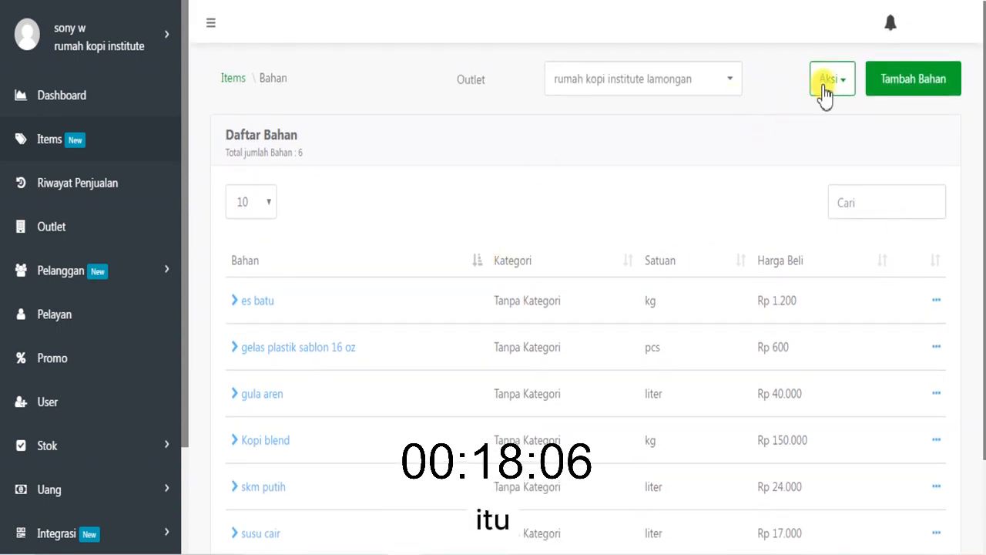
click(890, 84)
click(543, 202)
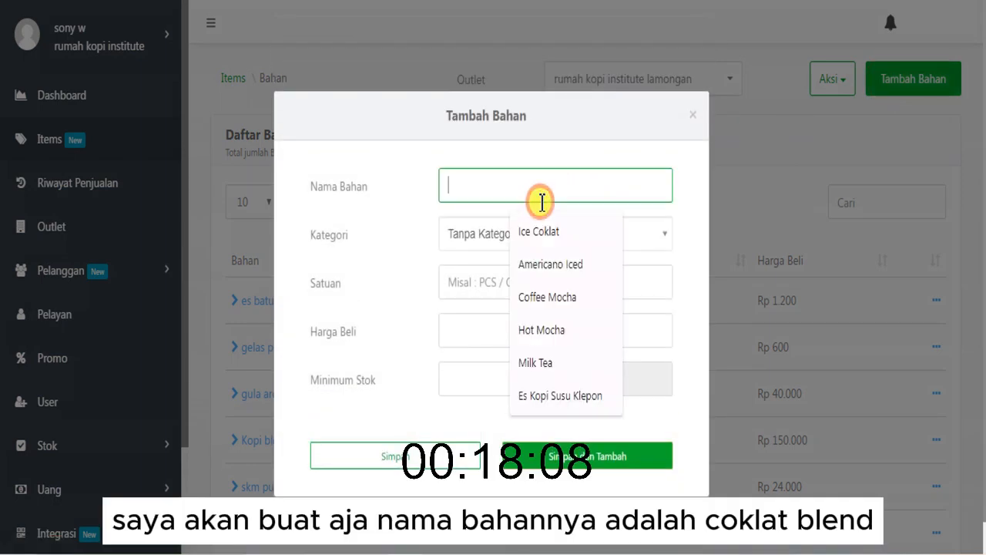
text(C)
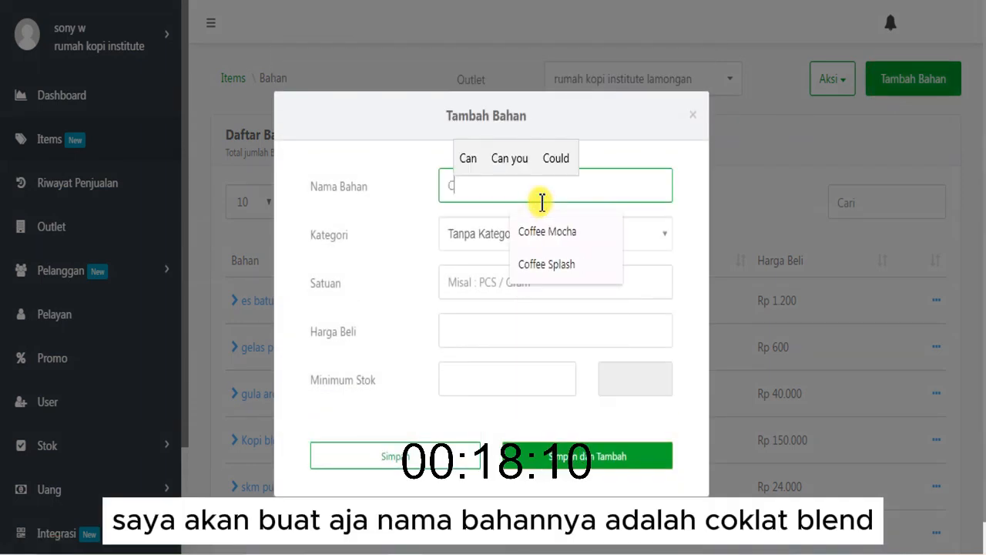
text(oklat bl)
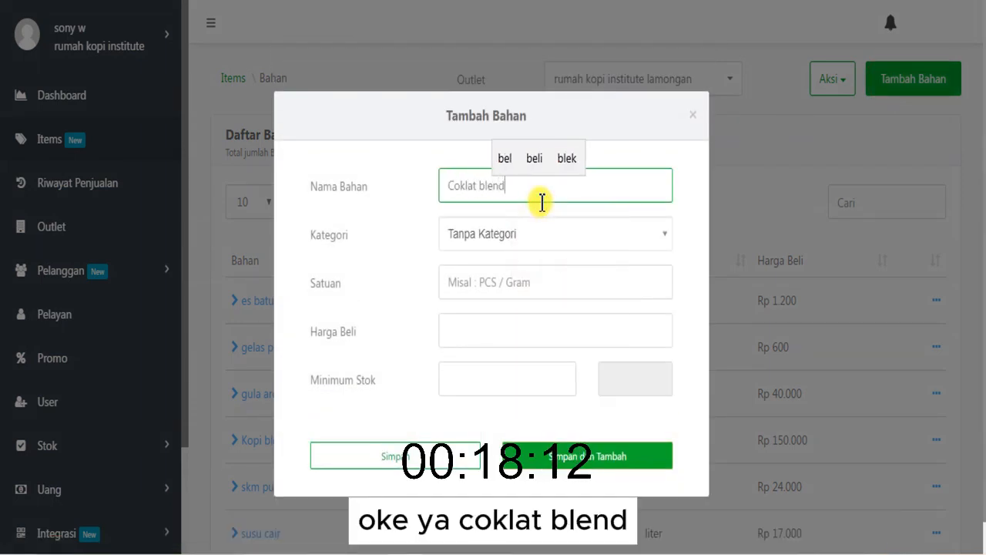
text(end)
click(534, 231)
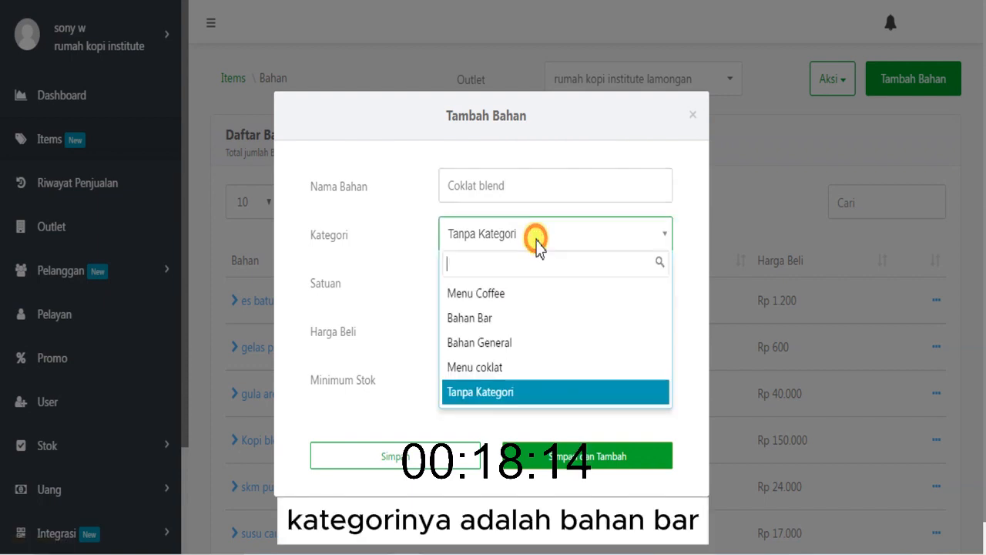
click(519, 319)
- Set Coklat blend's unit to Kg, purchase price to Rp 120.000 and minimum stock to 0,5, and save the ingredient
click(497, 287)
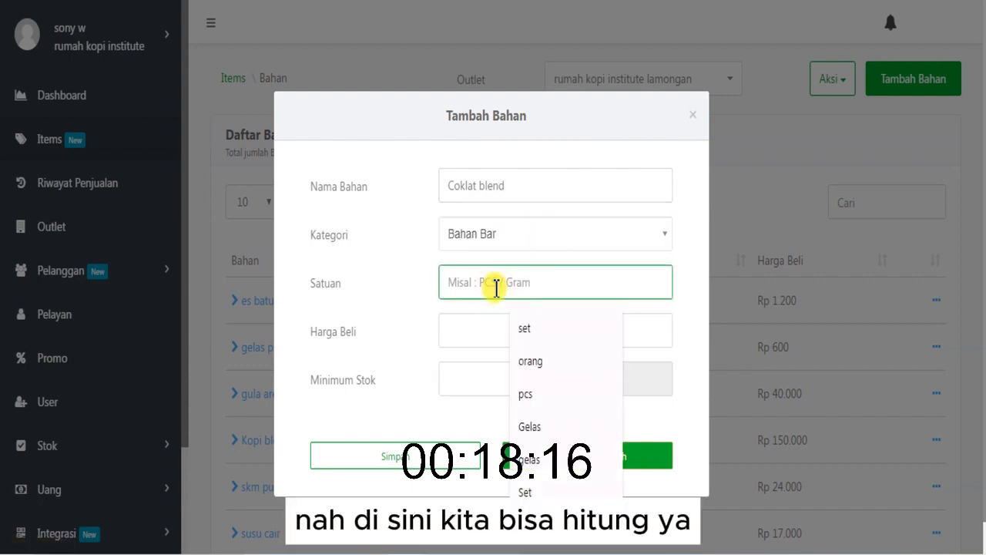
text(Kg)
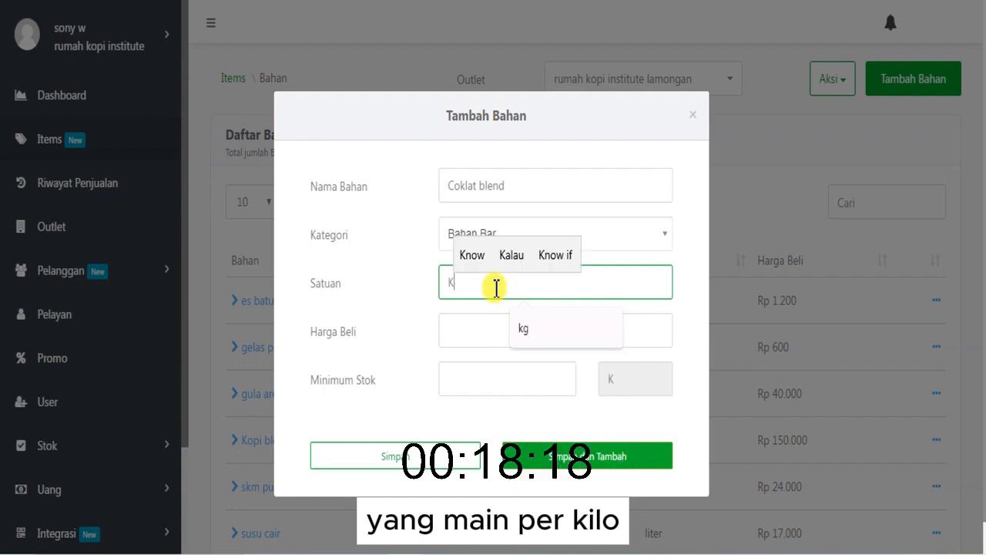
click(478, 332)
text(1)
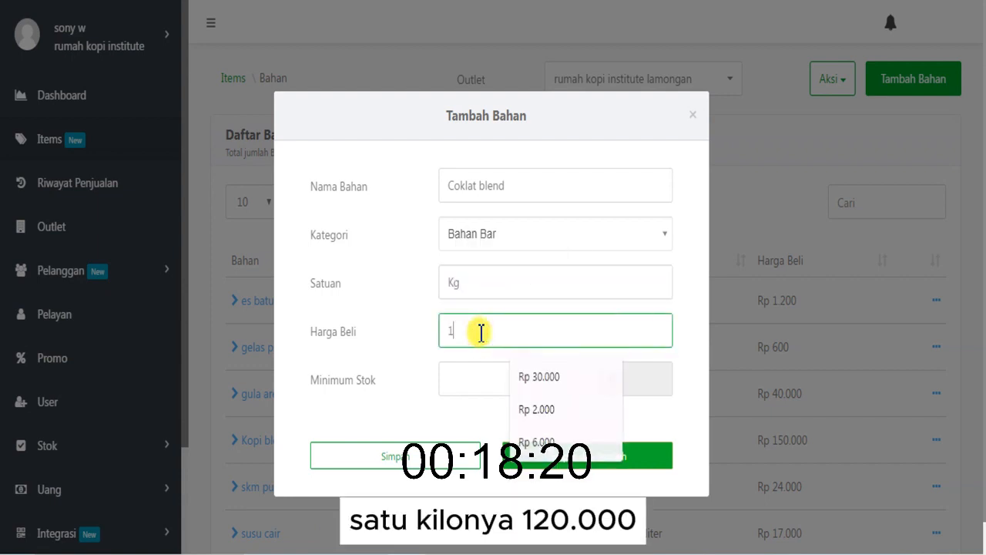
text(20.000)
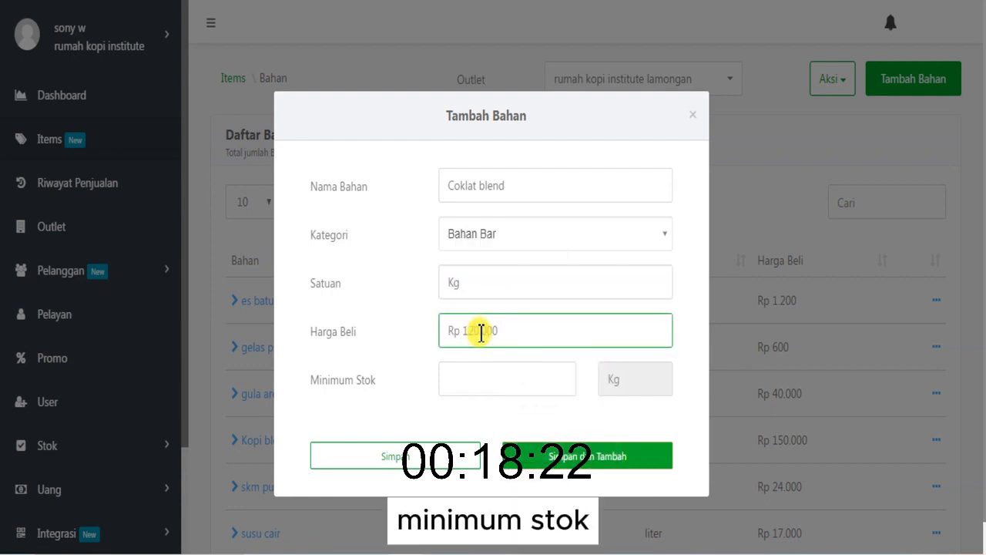
click(480, 368)
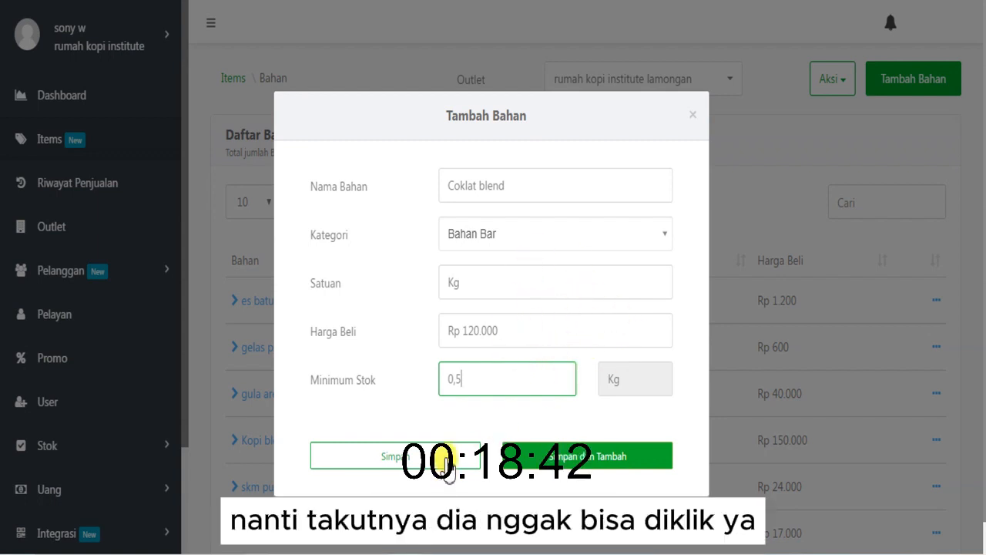
click(445, 460)
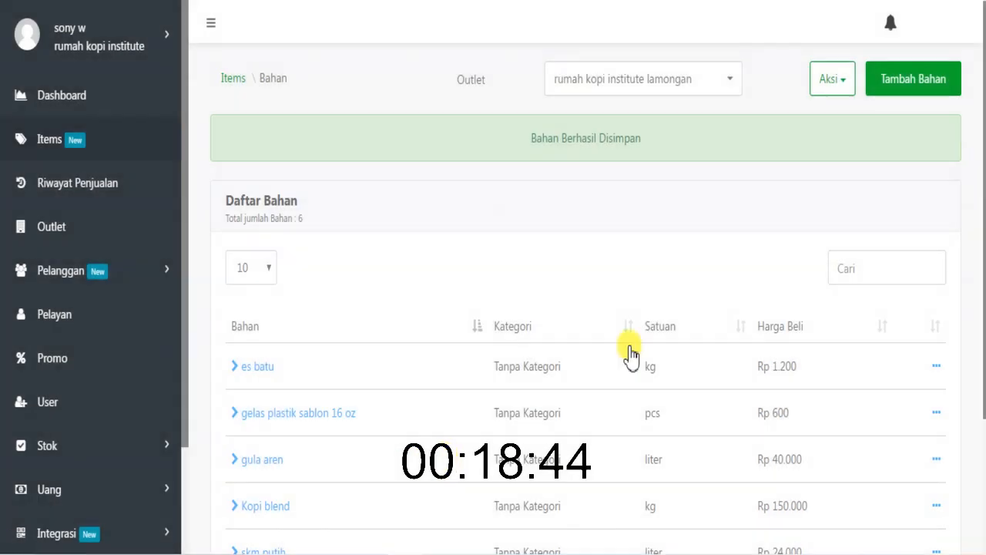
scroll(610, 401, down, 2)
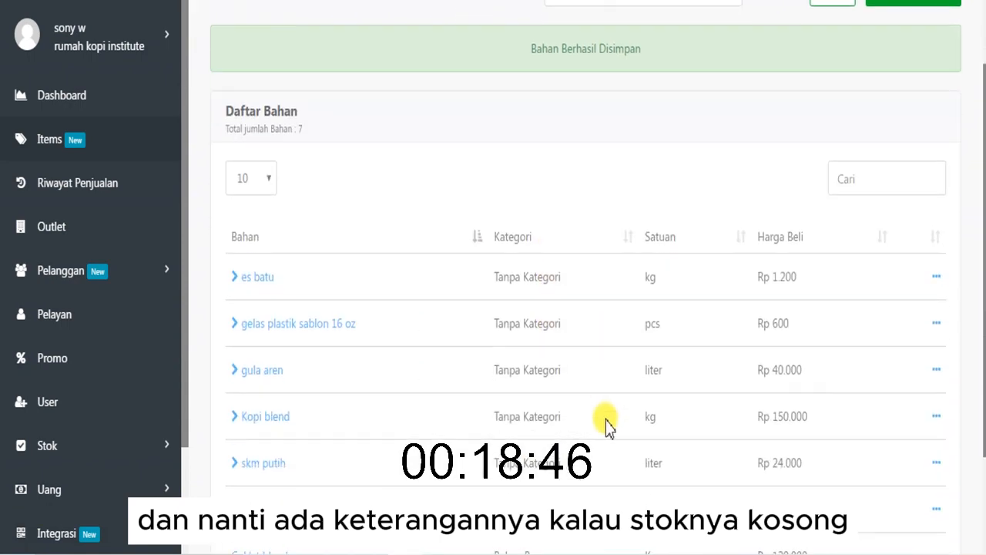
scroll(605, 420, up, 2)
scroll(563, 437, down, 3)
scroll(563, 437, up, 3)
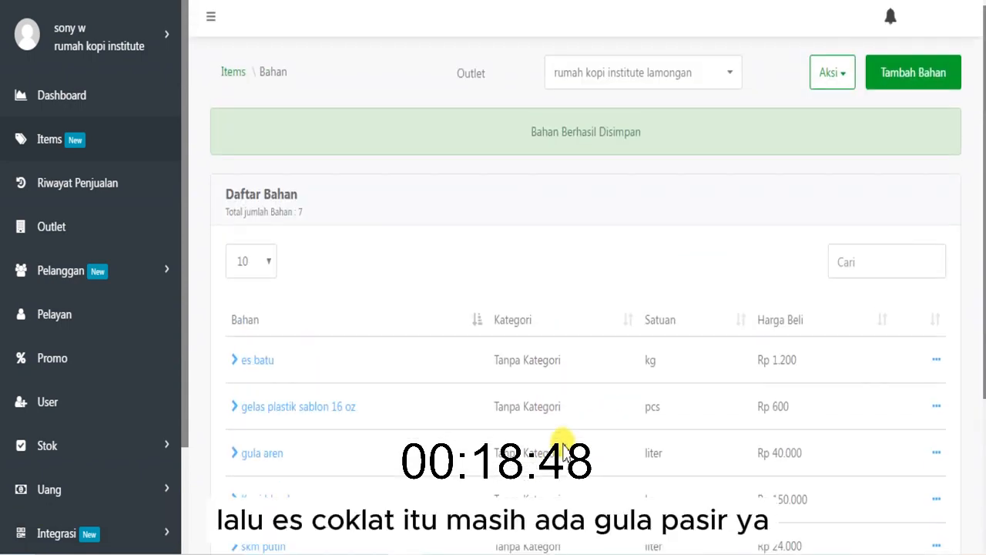
- Start a new ingredient named "Gula Pasir" and assign it to the Bahan Bar category
click(904, 81)
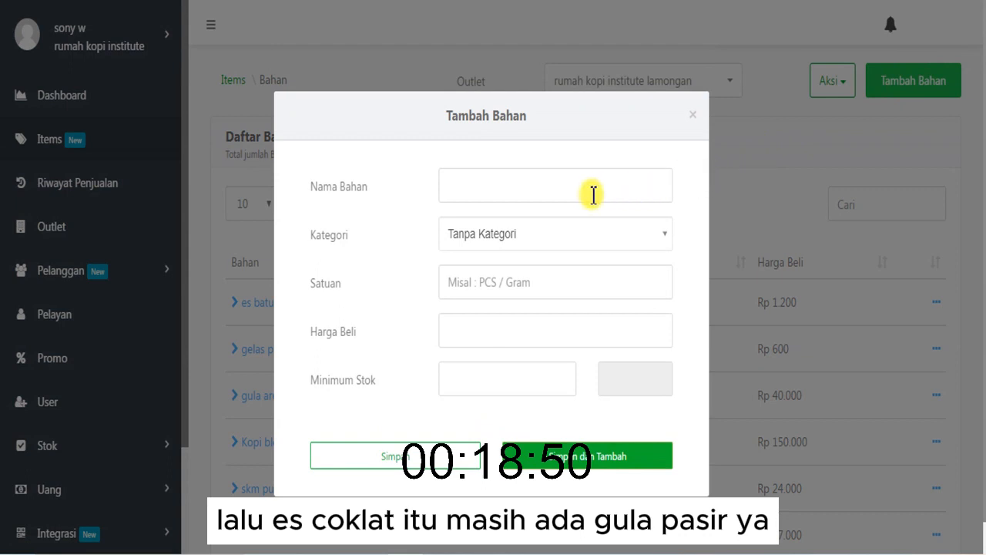
click(592, 195)
text(Gula)
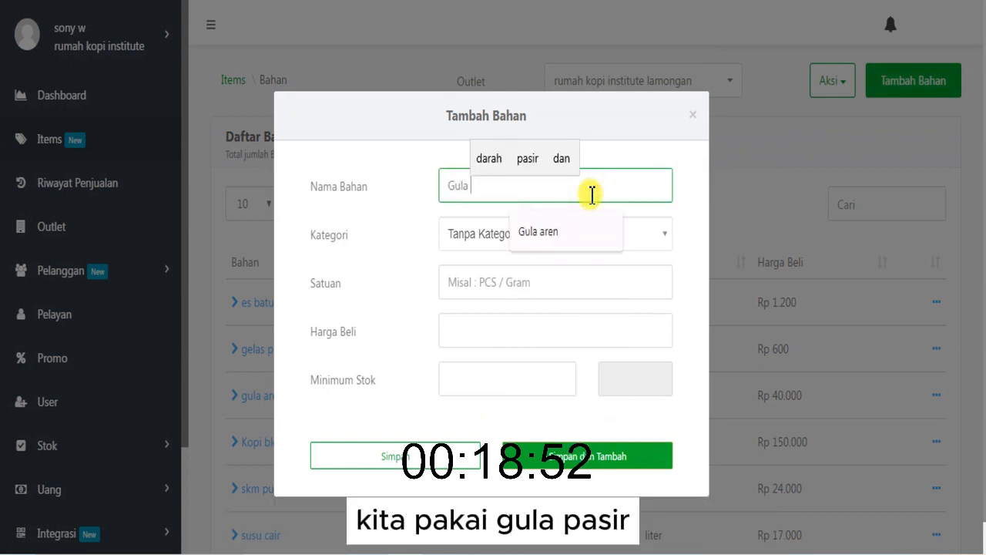
text( Ca)
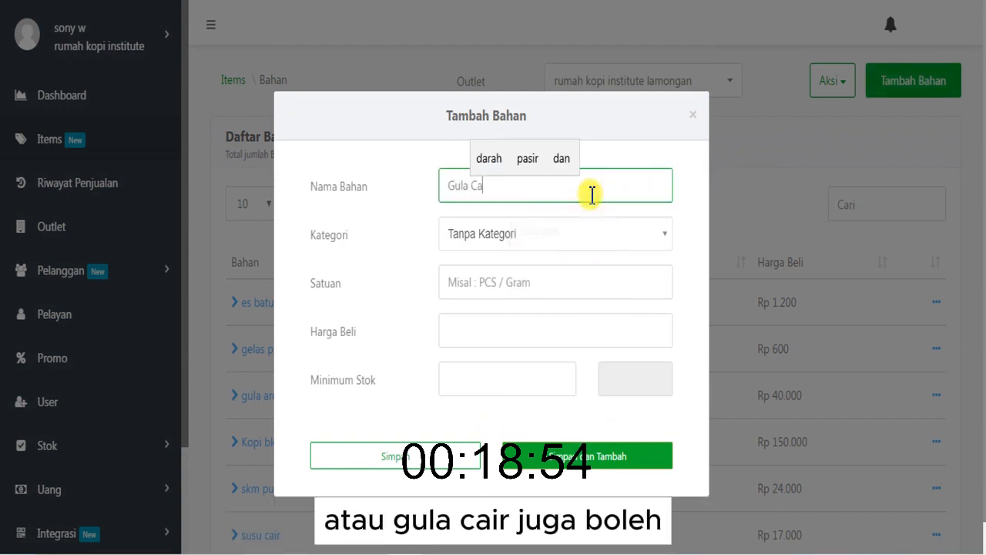
key(BackSpace)
key(BackSpace)
text(Pasir)
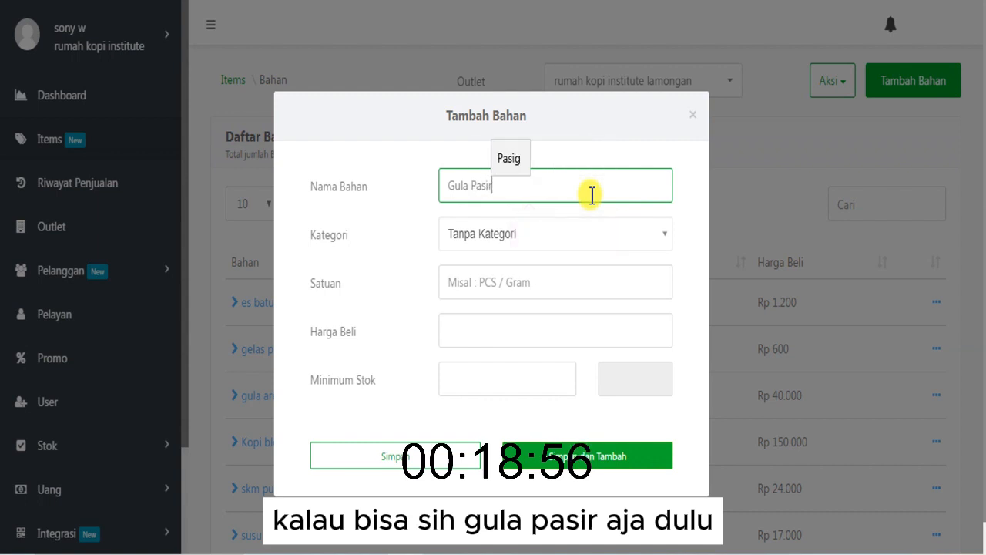
click(578, 235)
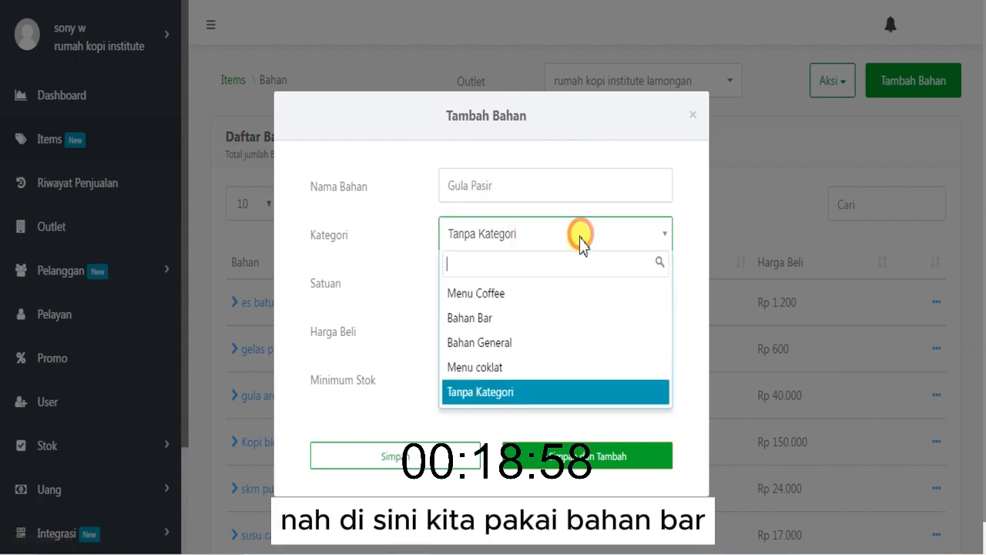
click(522, 322)
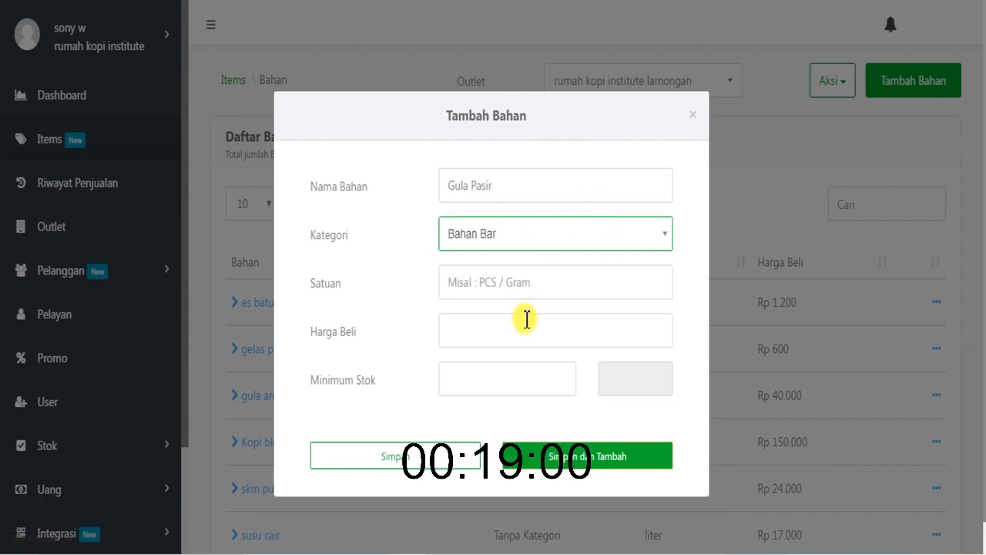
- Set Gula Pasir's unit to Kg, purchase price to Rp 14.000 and minimum stock to 0,5, and save the ingredient
click(503, 279)
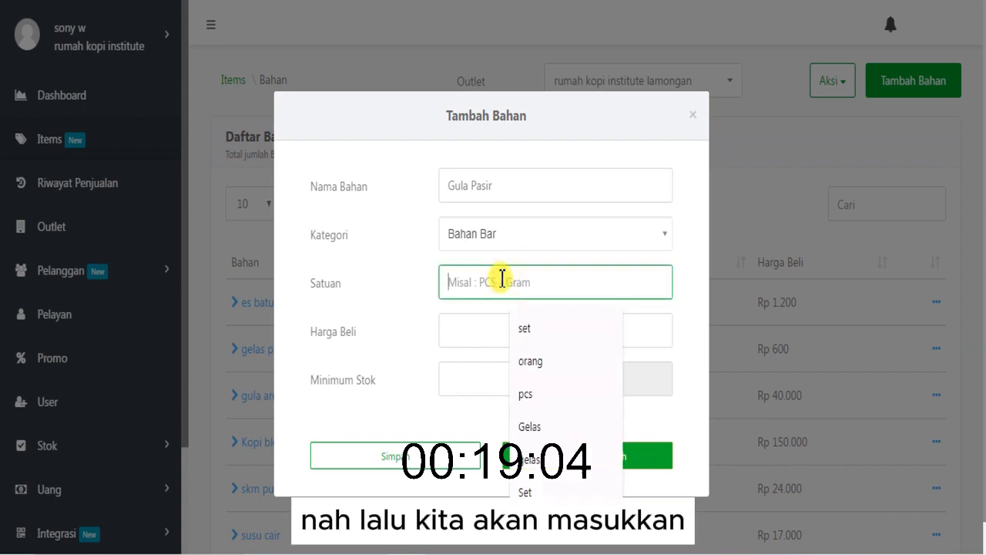
text(Kg)
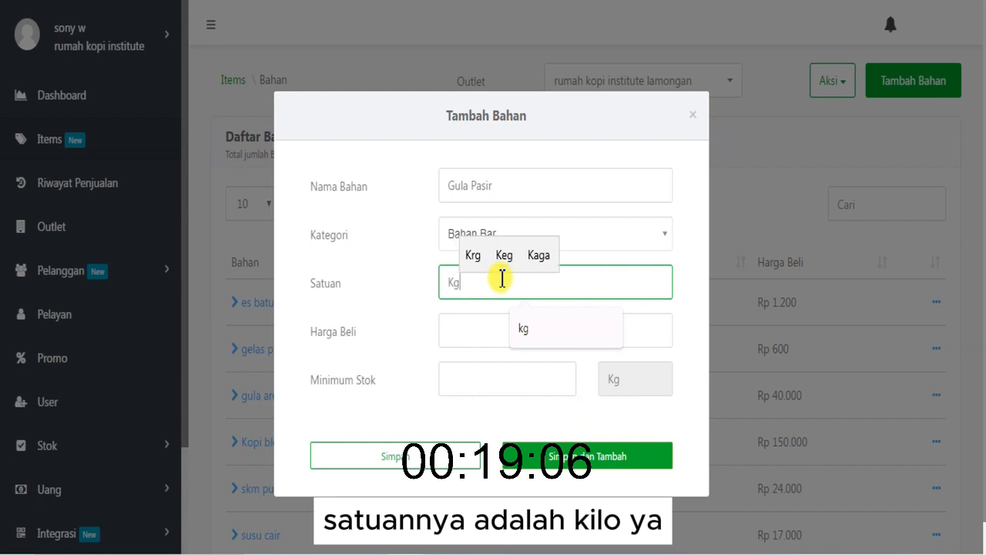
click(483, 346)
text(14)
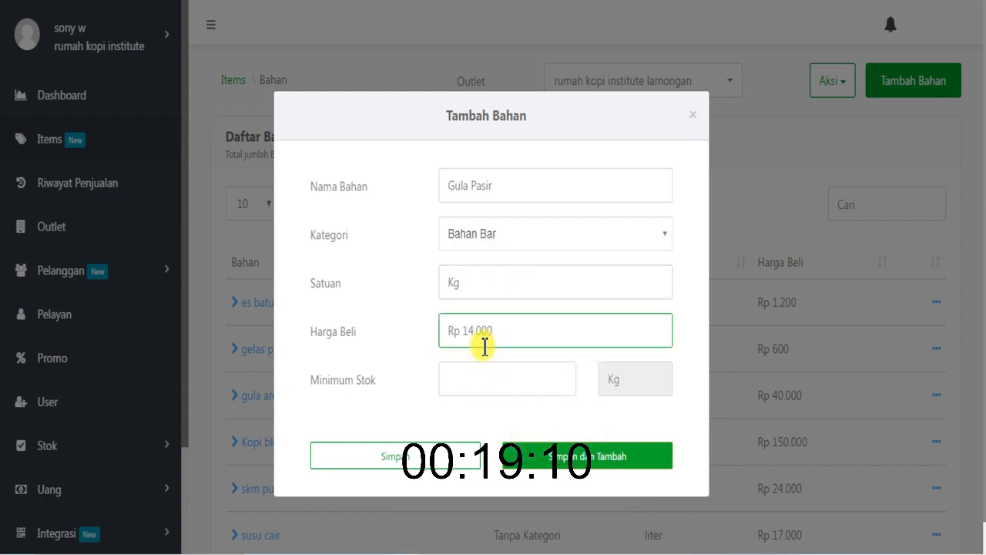
click(483, 383)
text(0,)
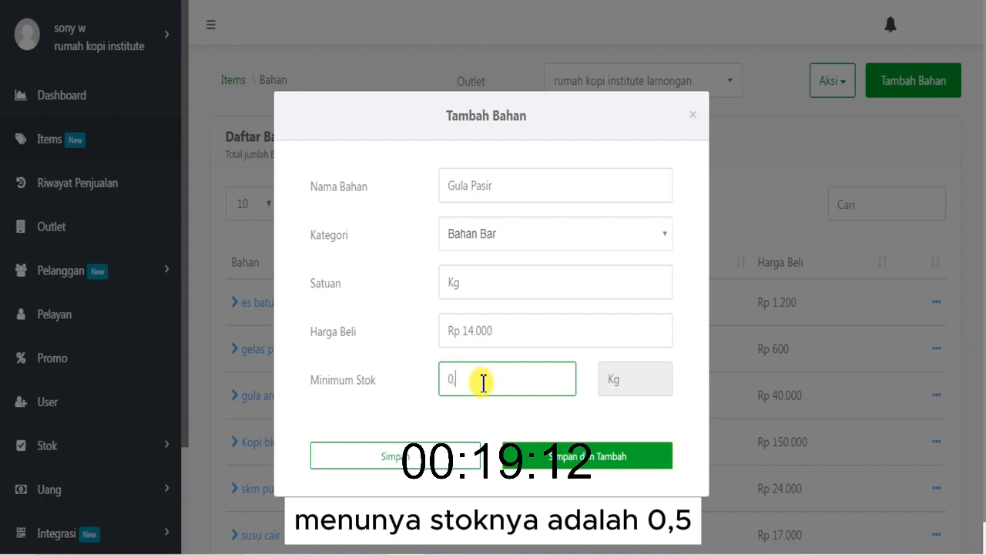
text(5)
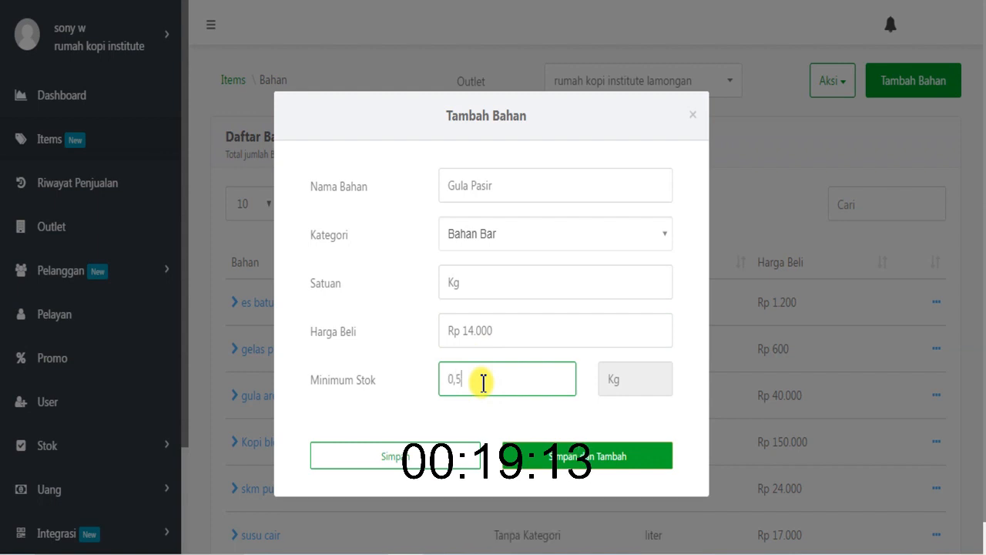
click(449, 462)
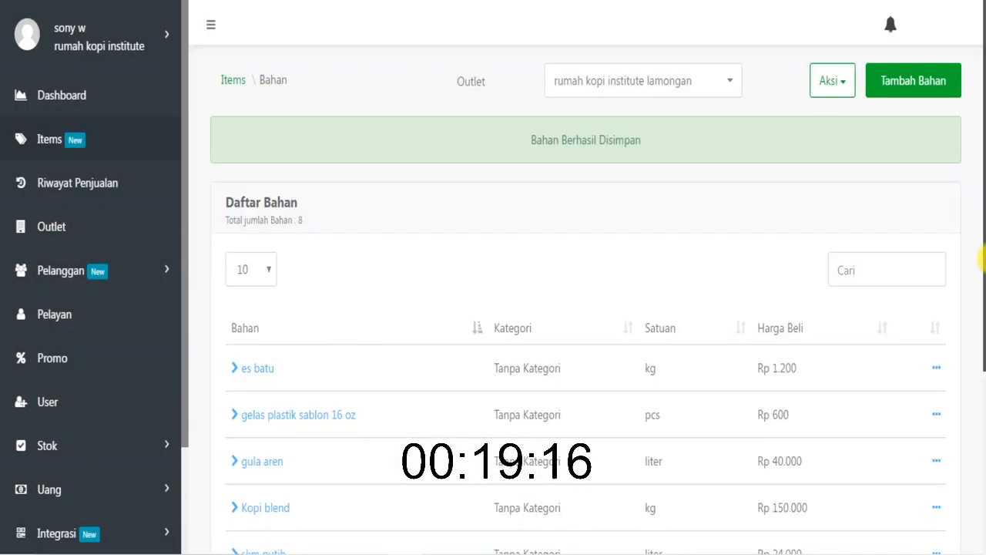
- Compare the categories of the newly added ingredients with those of the older ones in the ingredient list
drag(984, 260, 983, 463)
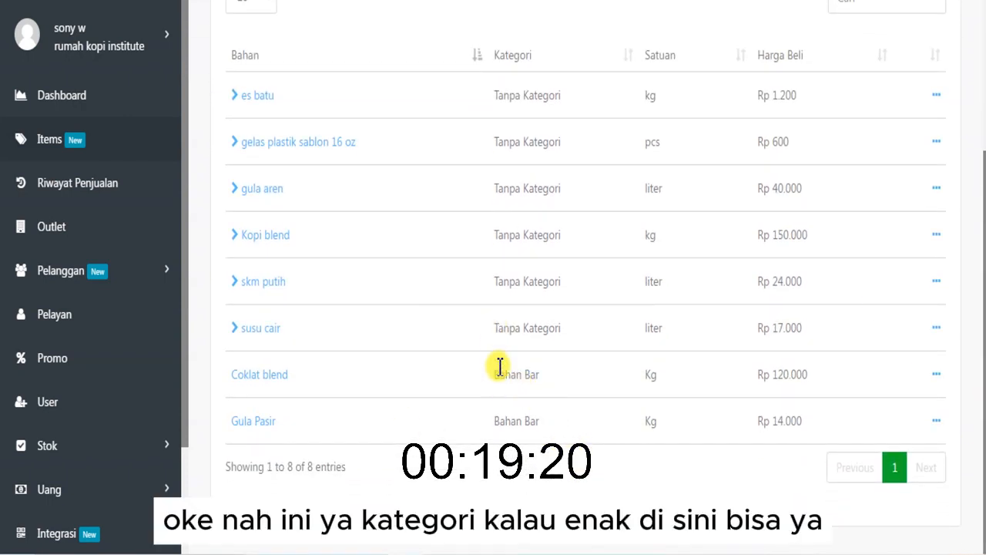
drag(500, 367, 566, 418)
click(573, 425)
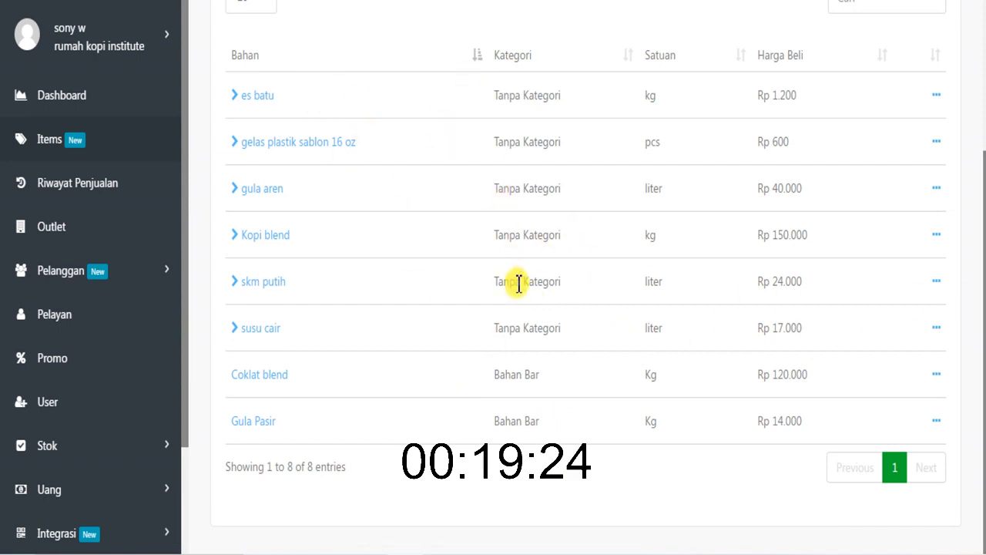
drag(490, 373, 544, 428)
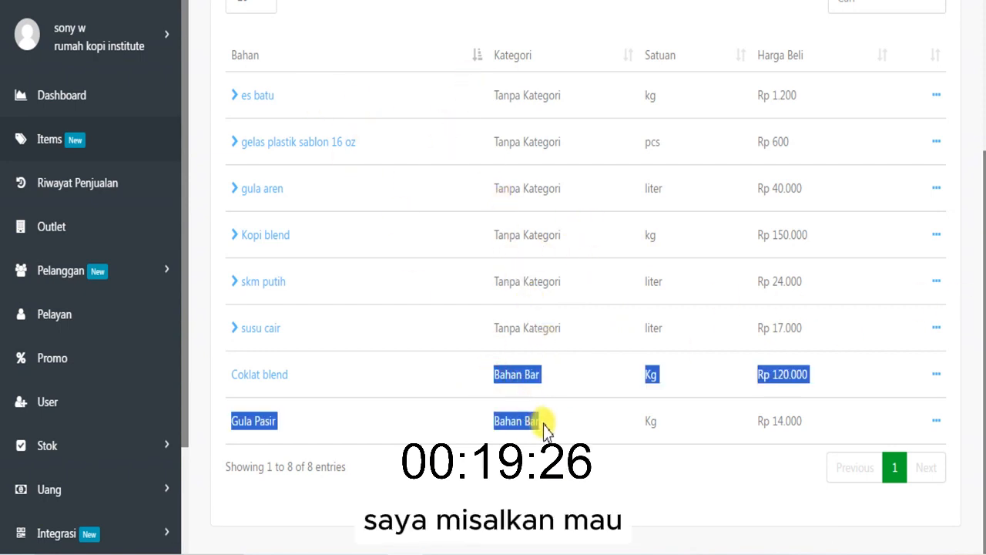
click(544, 428)
scroll(634, 319, up, 3)
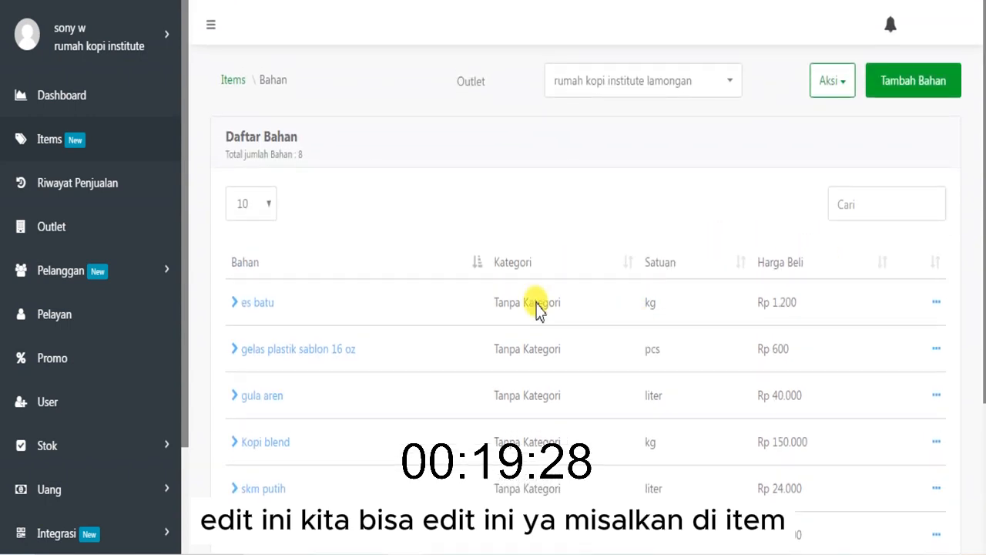
- Return to the Items overview and add the line "- edit kategori" at the end of the sticky note
click(233, 82)
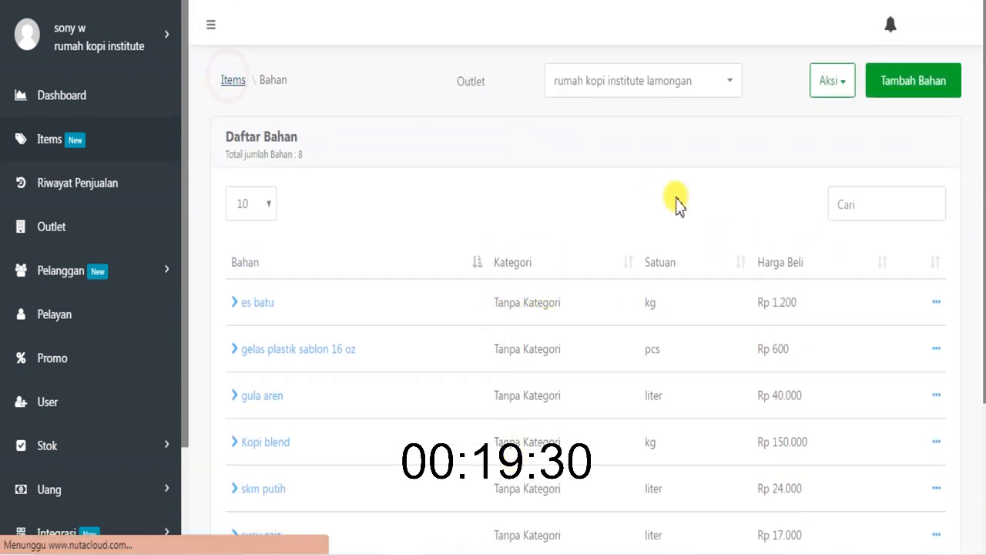
click(459, 554)
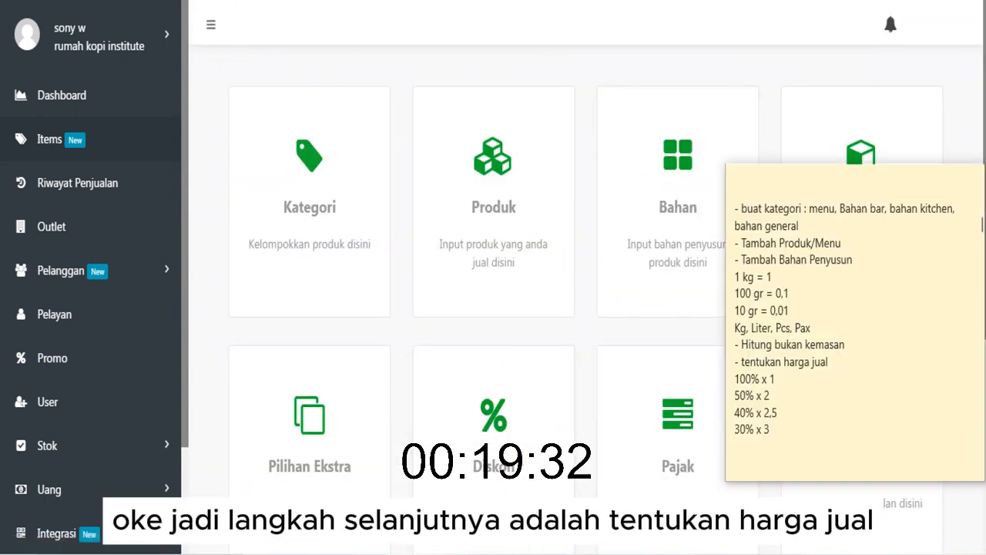
click(816, 367)
key(Return)
key(Return)
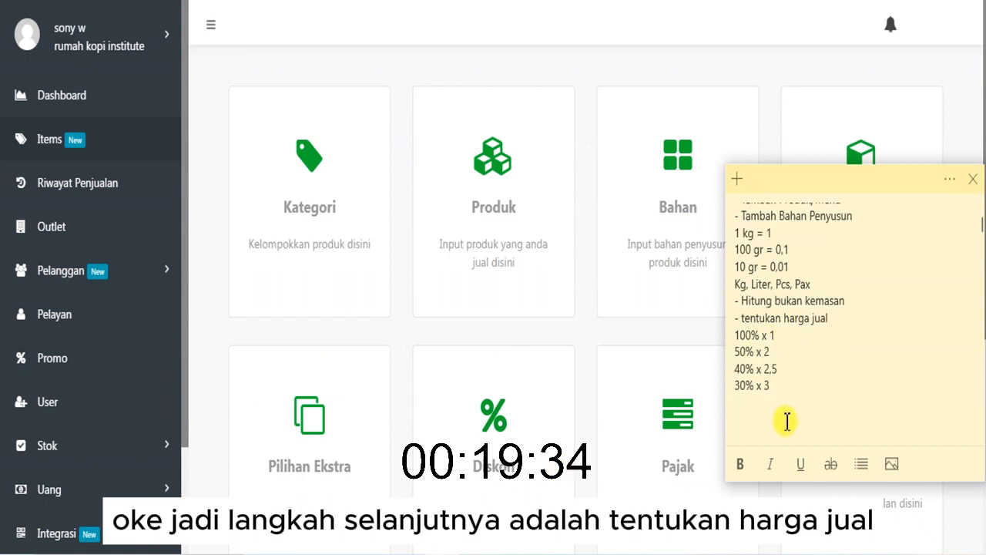
key(Return)
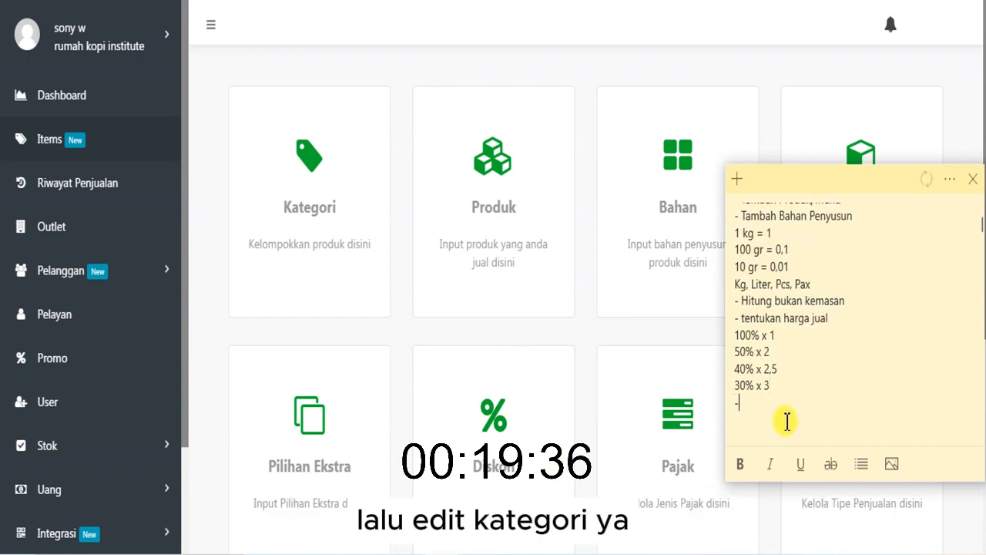
text(- edit kat)
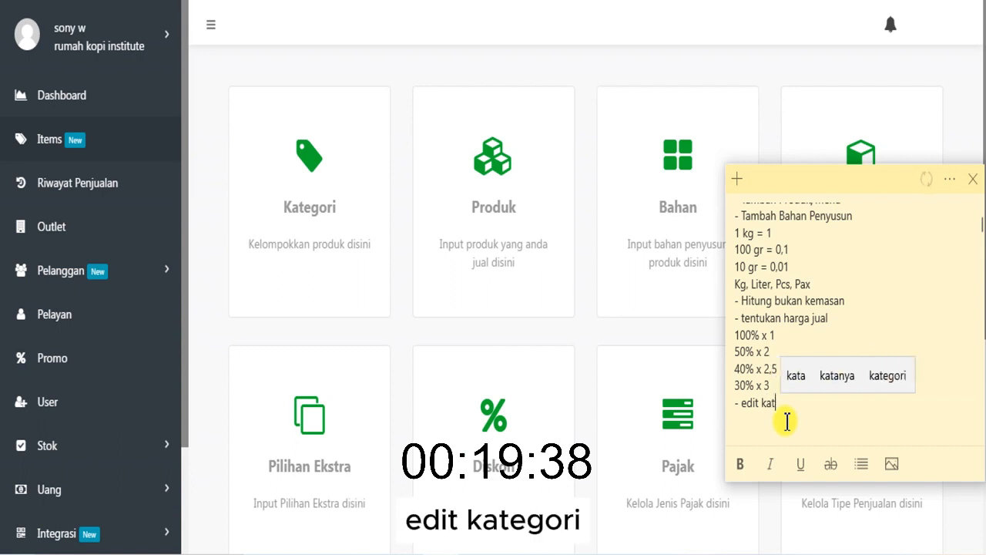
text(egori)
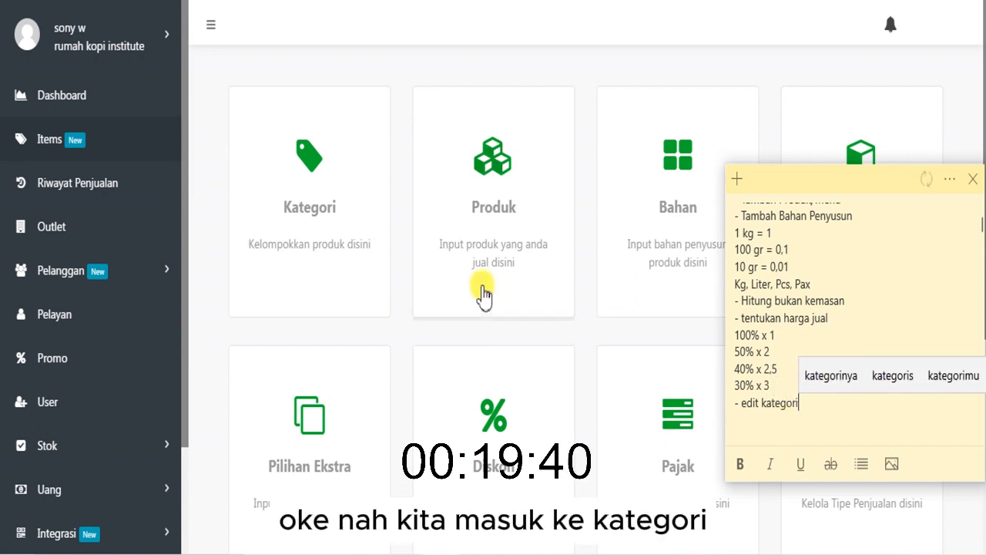
- In the category list, move gelas plastik sablon 16 oz, gula aren, Kopi blend, skm putih and susu cair into the Bahan Bar category
click(312, 248)
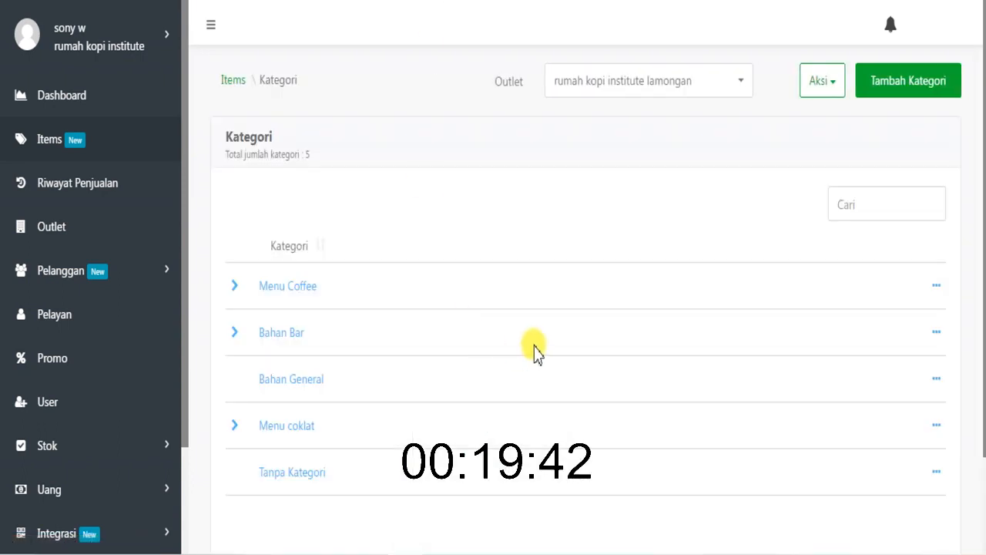
scroll(324, 445, down, 2)
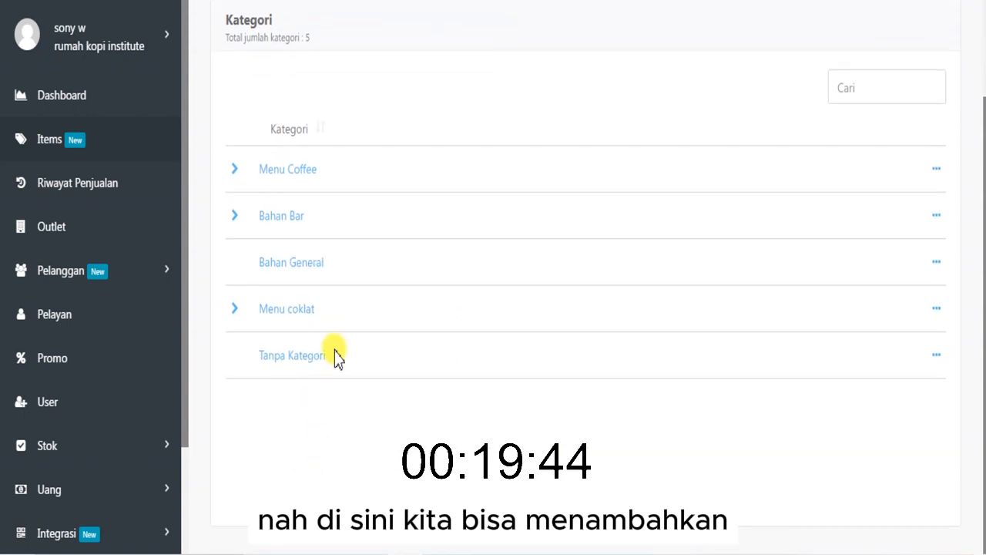
click(936, 217)
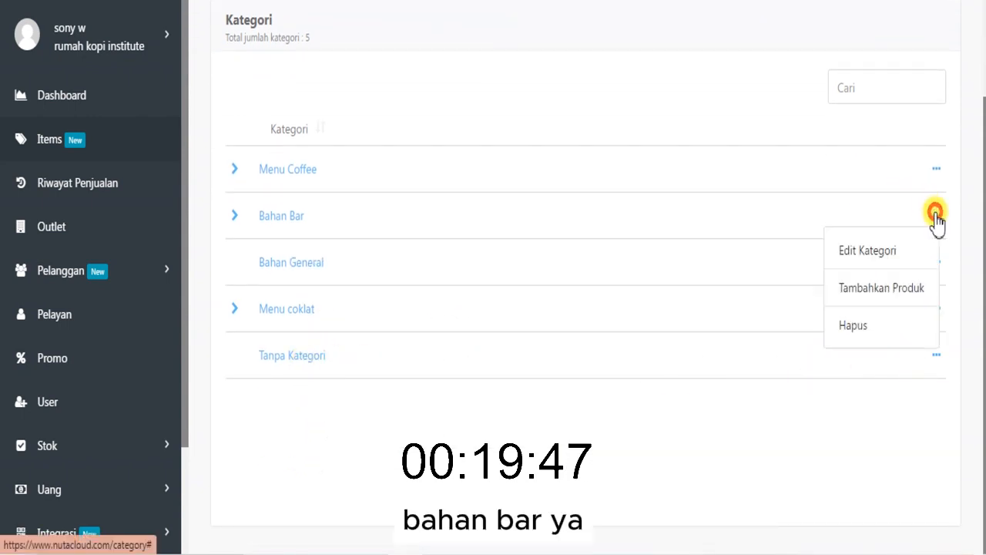
click(883, 286)
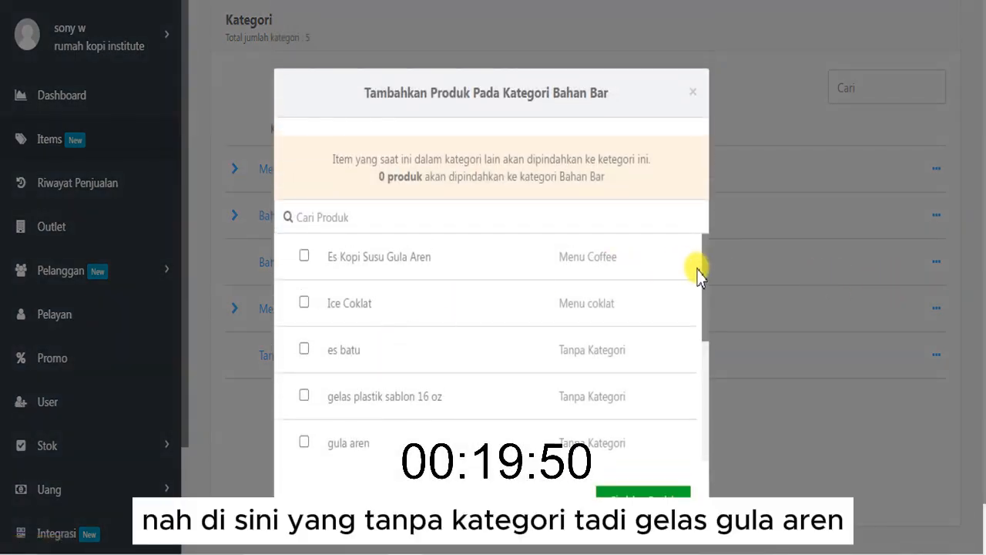
drag(699, 273, 396, 346)
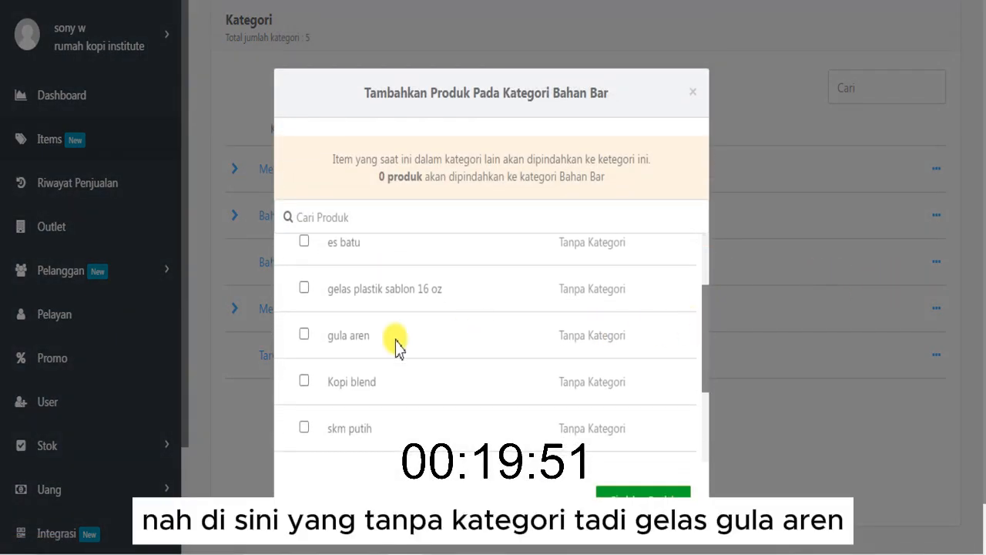
click(304, 334)
click(304, 380)
click(305, 427)
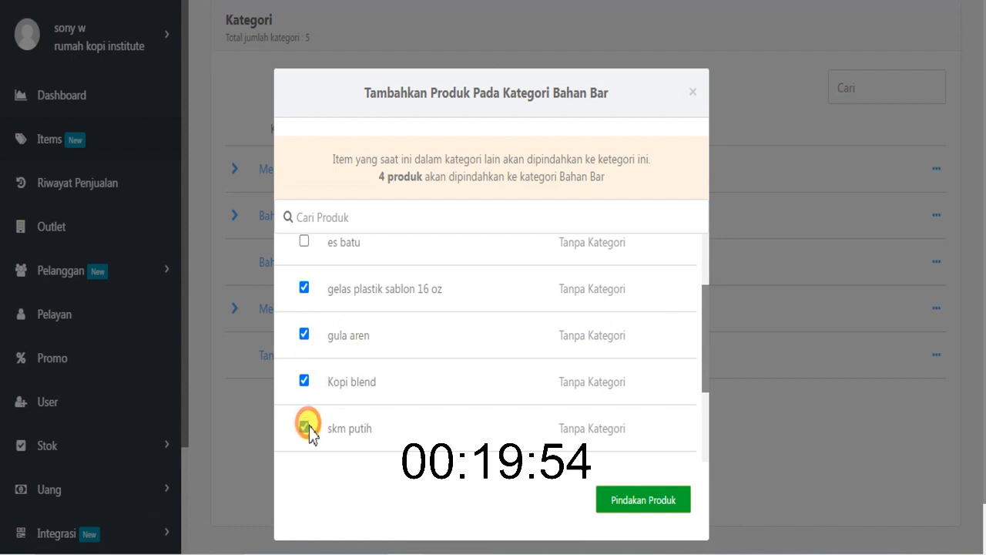
drag(706, 342, 689, 418)
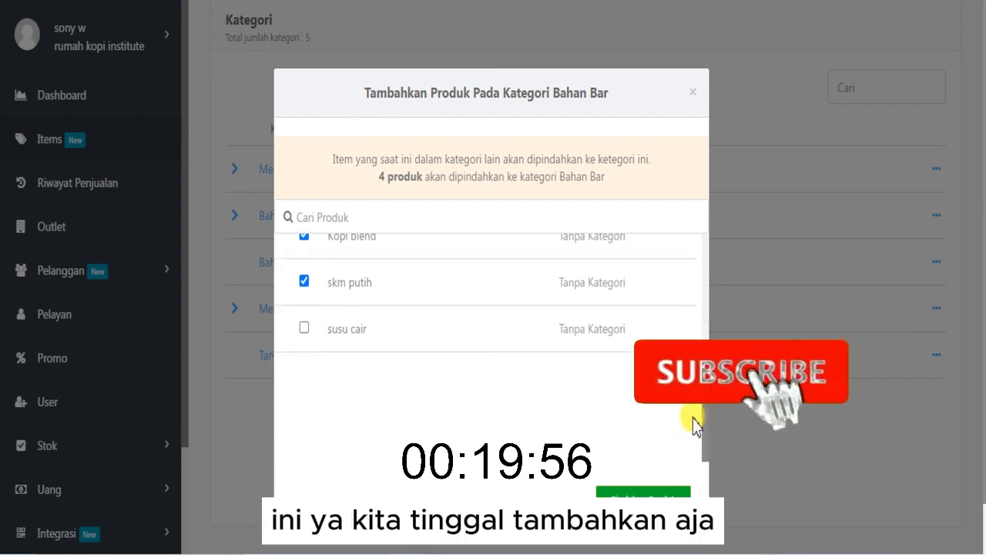
click(305, 329)
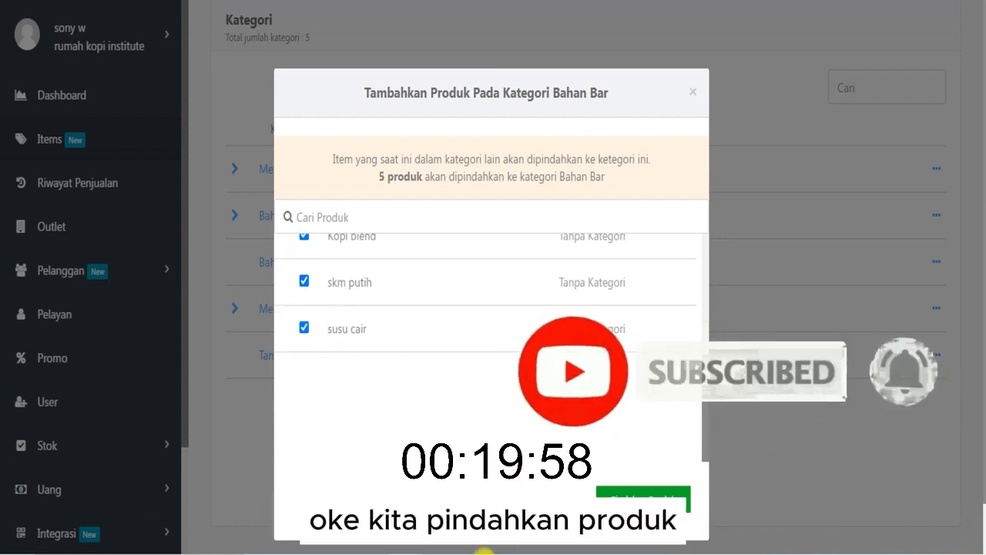
click(612, 493)
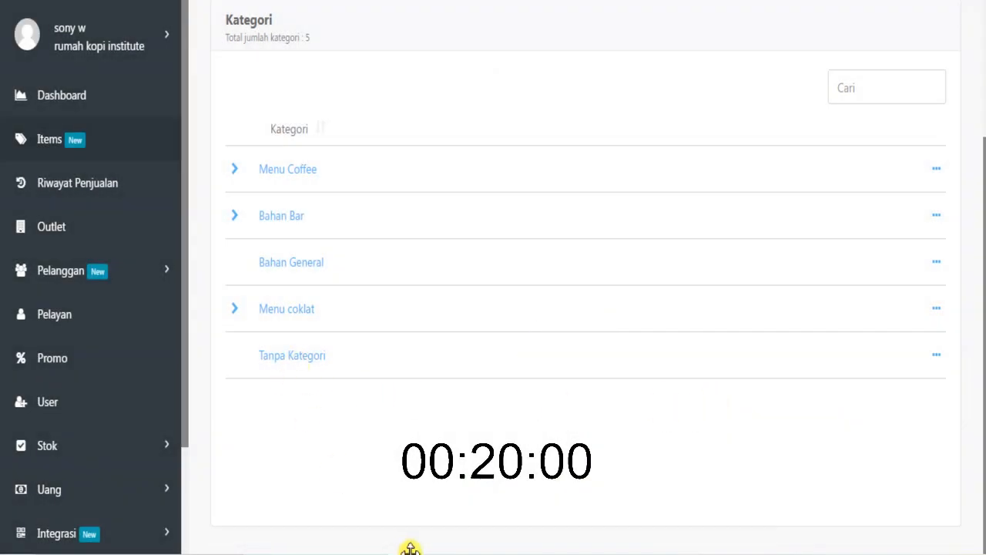
- Check which items are left under Tanpa Kategori and move es batu into the Bahan Bar category
click(480, 554)
click(490, 519)
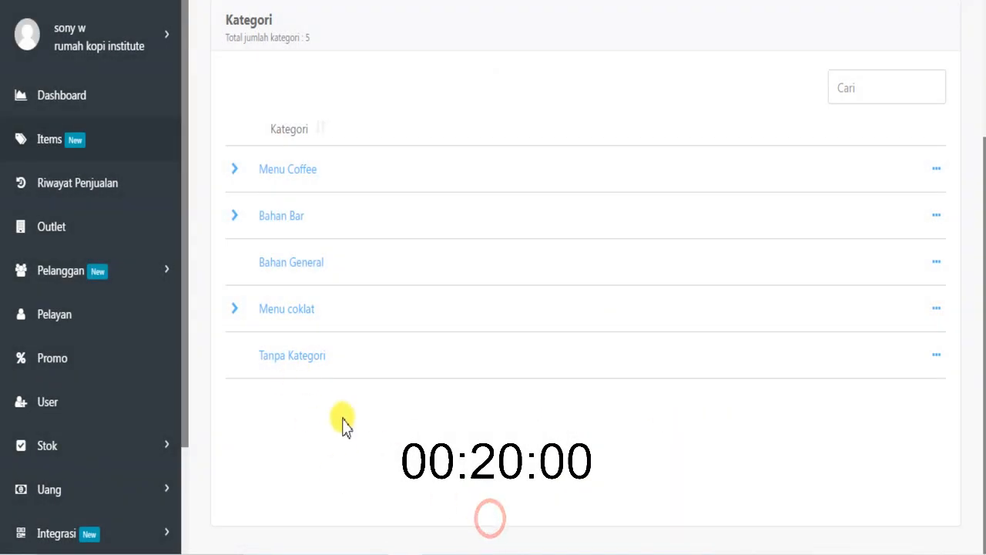
click(281, 368)
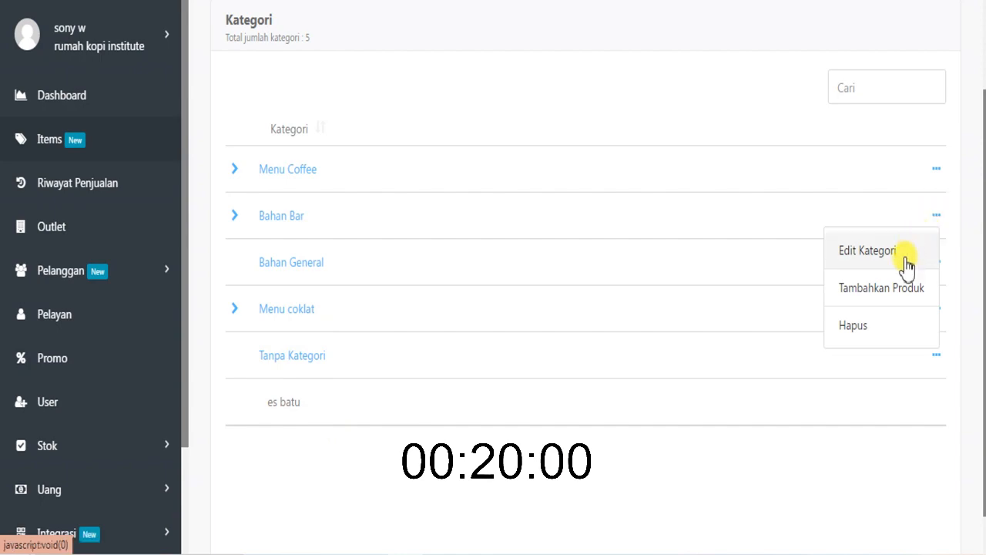
click(894, 288)
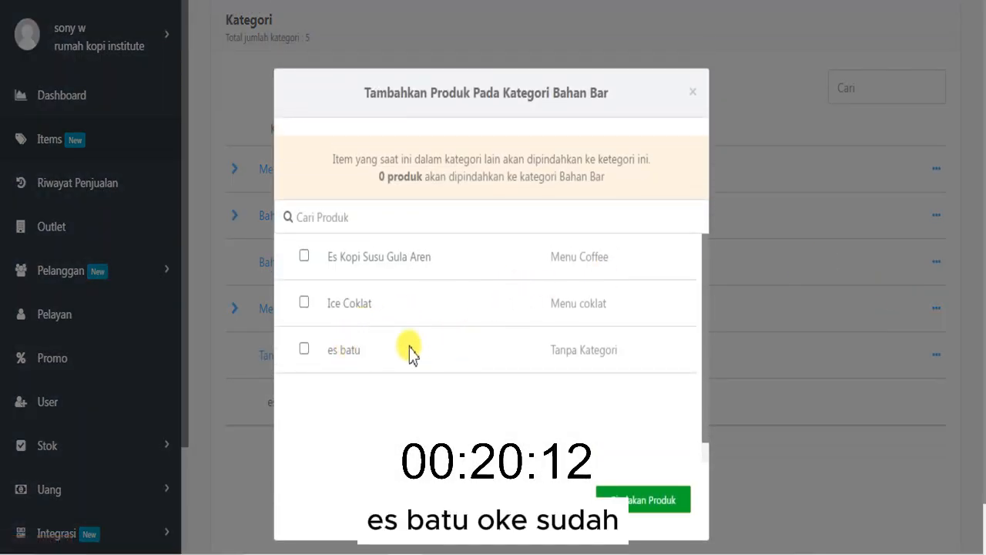
click(681, 508)
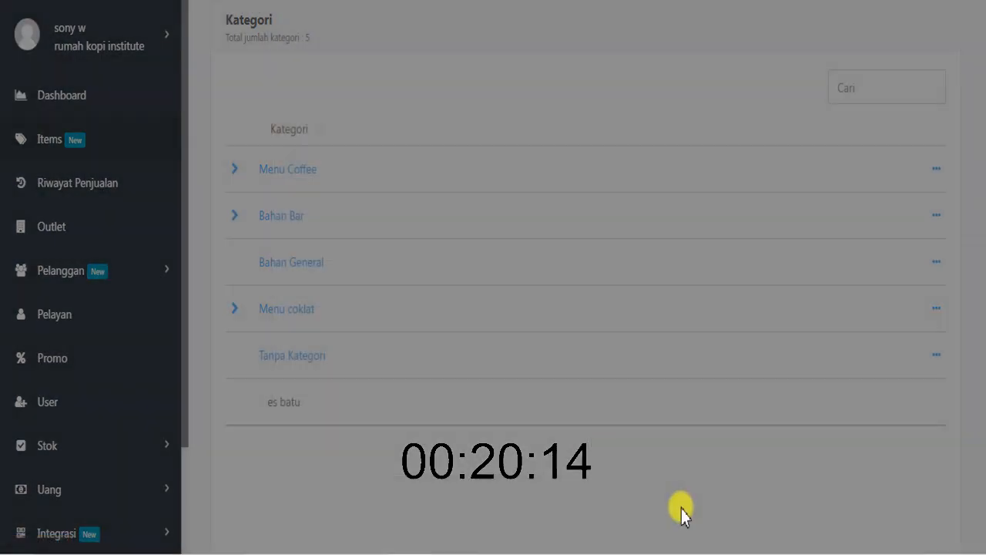
- Go from the category page to the product list and open Ice Coklat for editing
scroll(292, 193, up, 3)
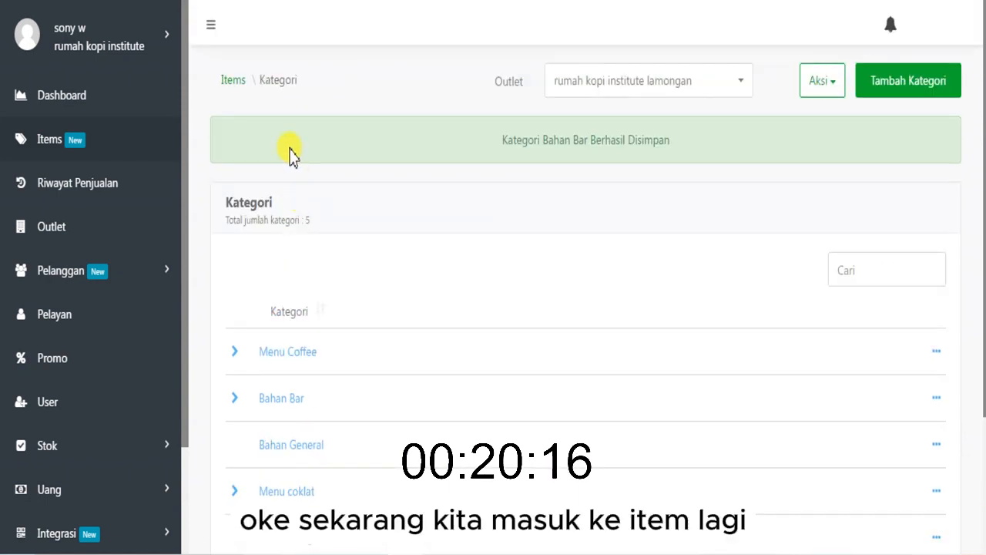
click(233, 80)
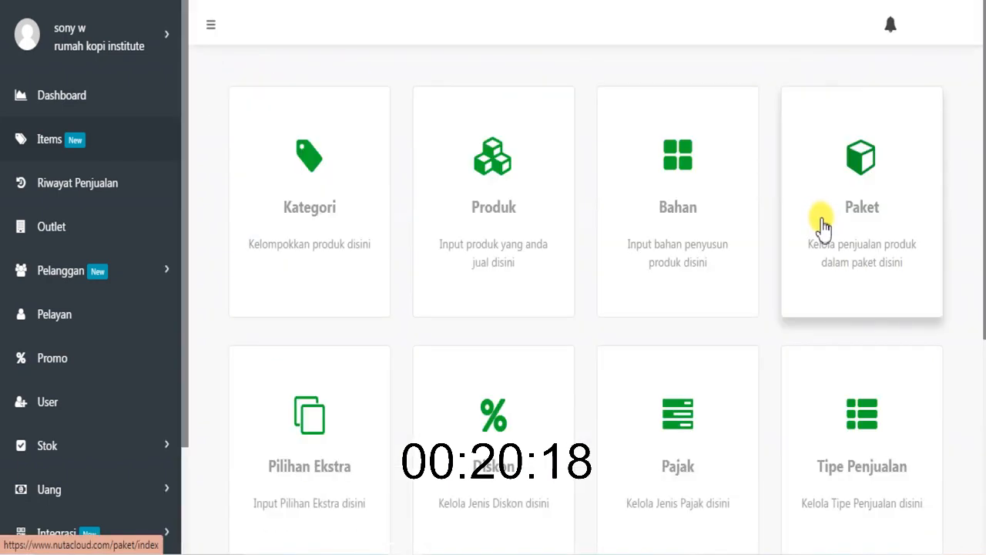
click(539, 256)
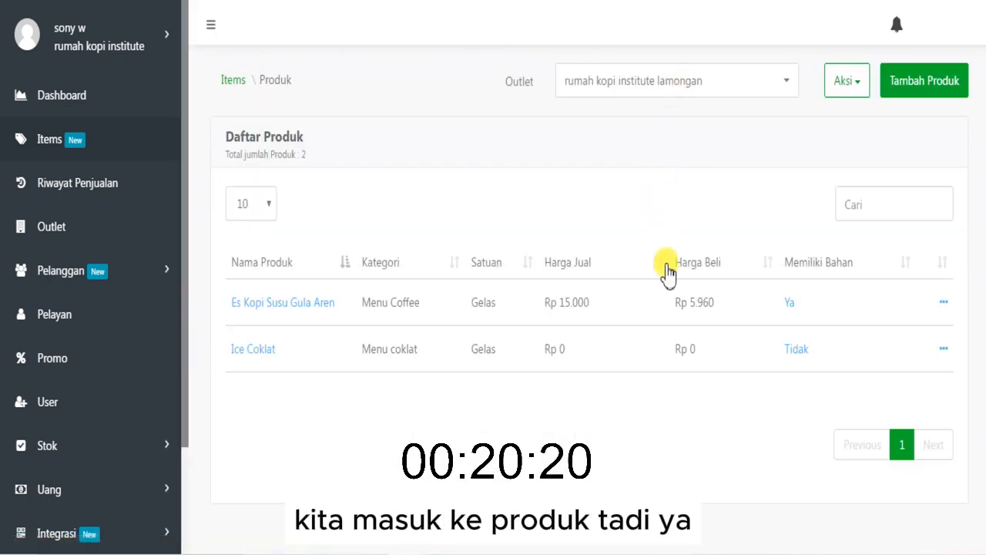
click(944, 358)
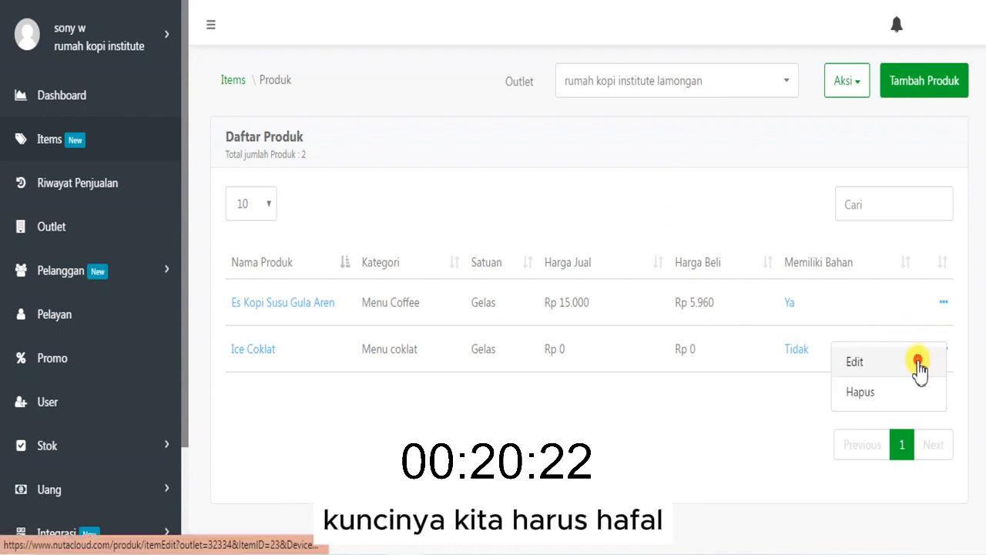
click(917, 368)
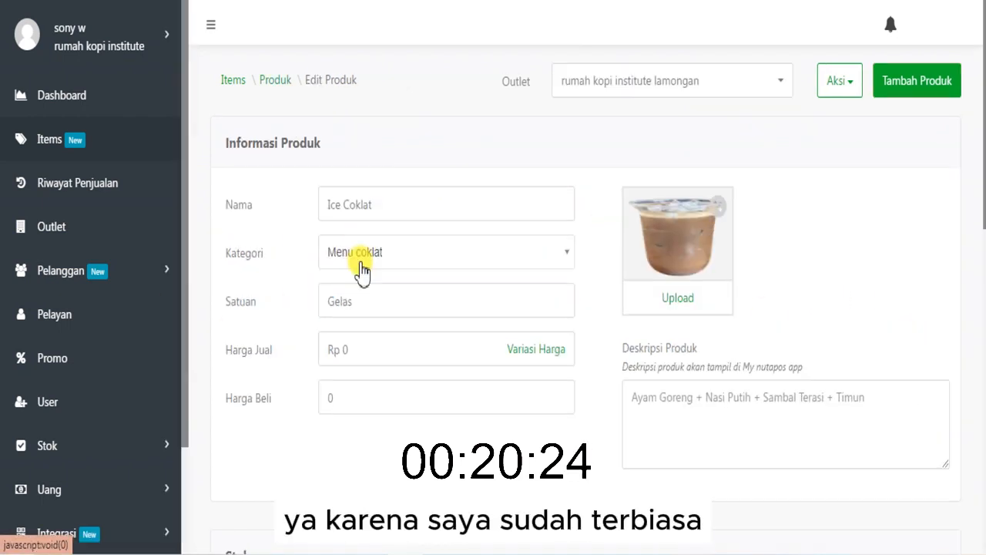
- Turn on Stok Bahan for Ice Coklat and copy the ingredients from the product Es Kopi Susu Gula Aren
scroll(972, 231, down, 6)
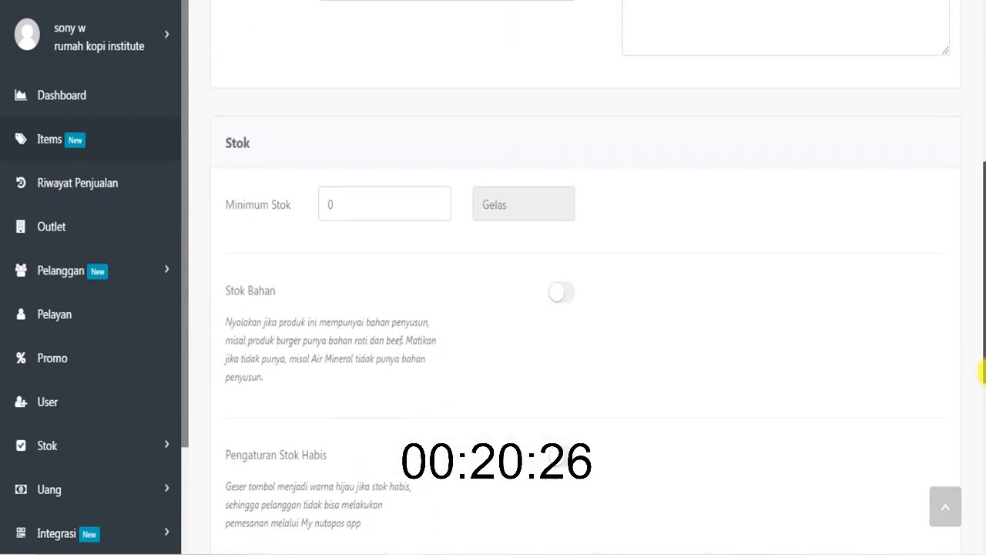
click(563, 196)
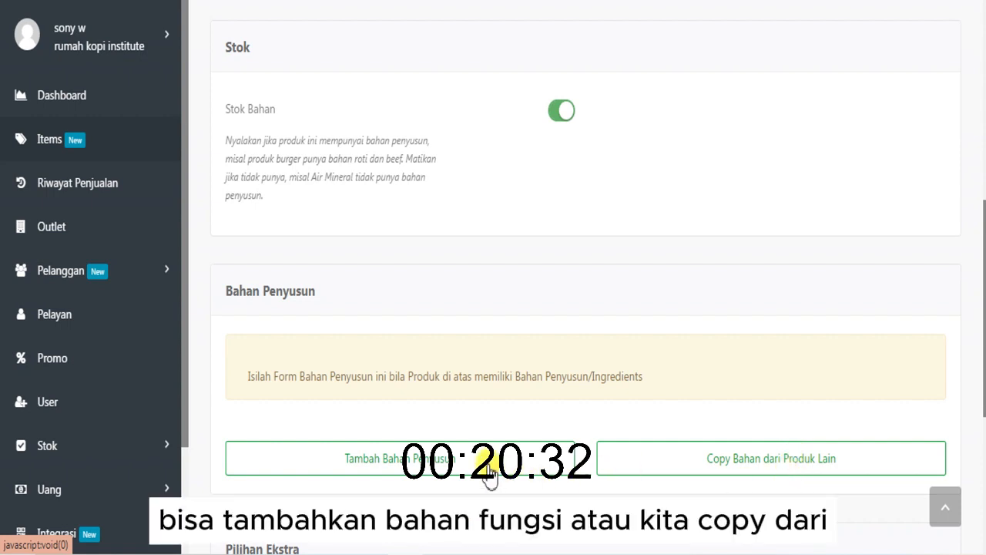
click(676, 472)
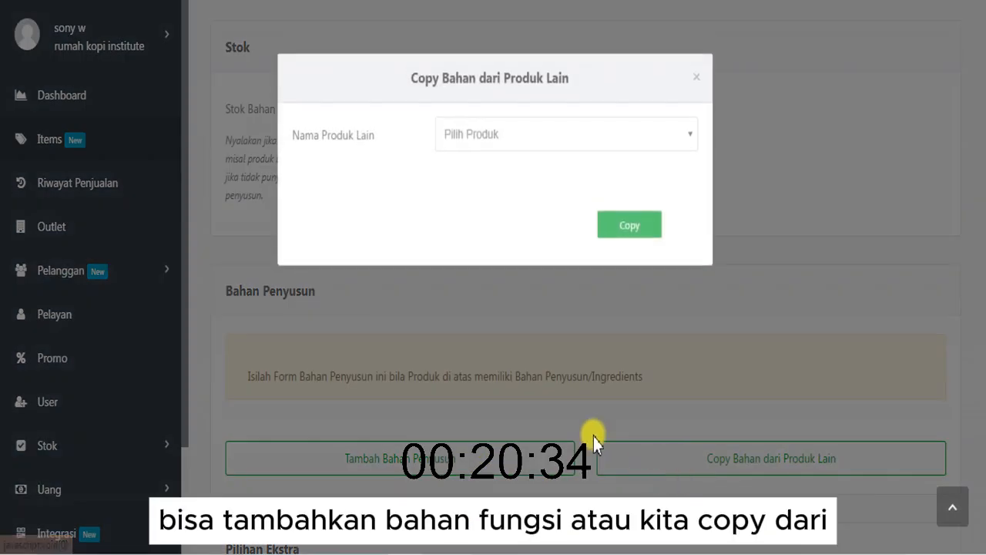
click(537, 139)
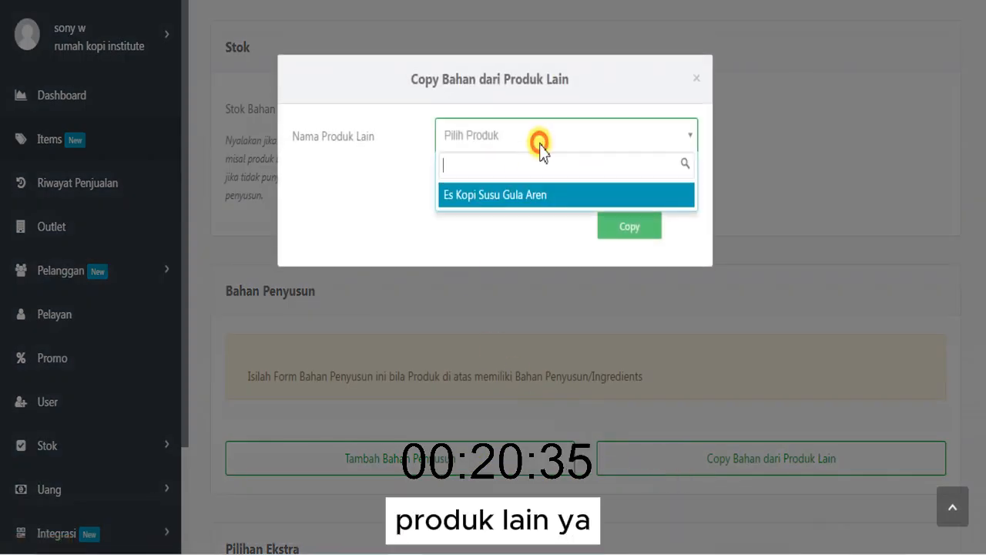
click(515, 196)
click(623, 228)
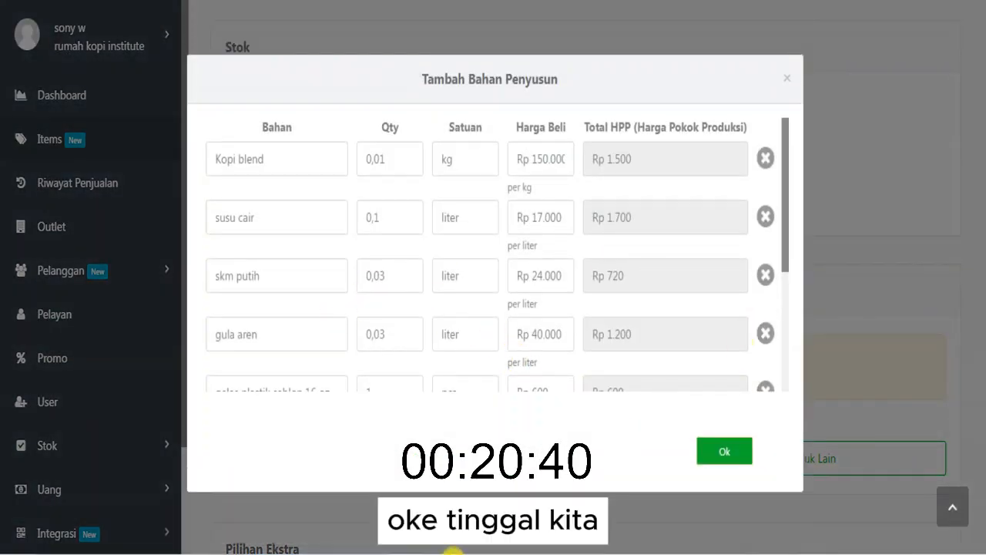
drag(784, 275, 781, 332)
- Add the line "- copy dari produk lain" at the end of the sticky note and return to the ingredient dialog
click(587, 552)
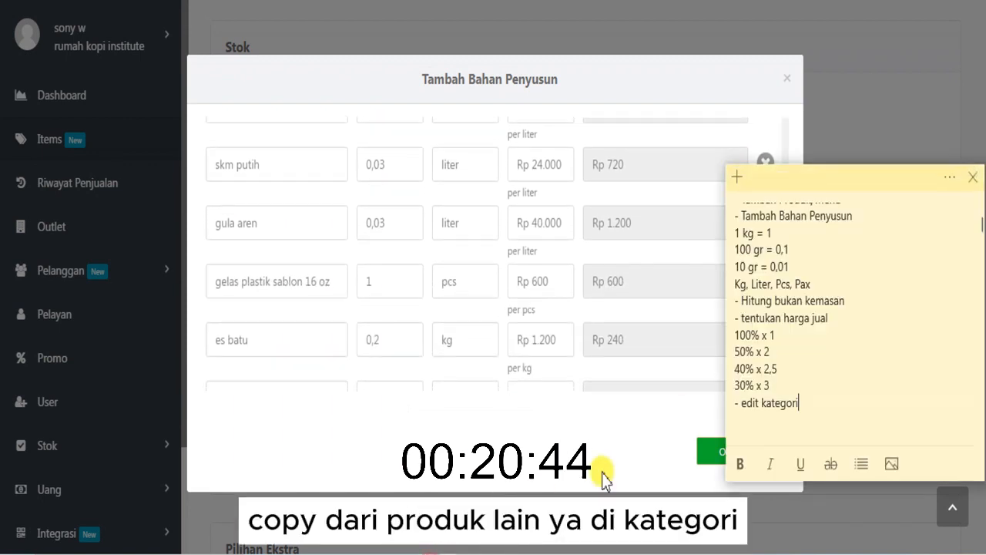
key(Return)
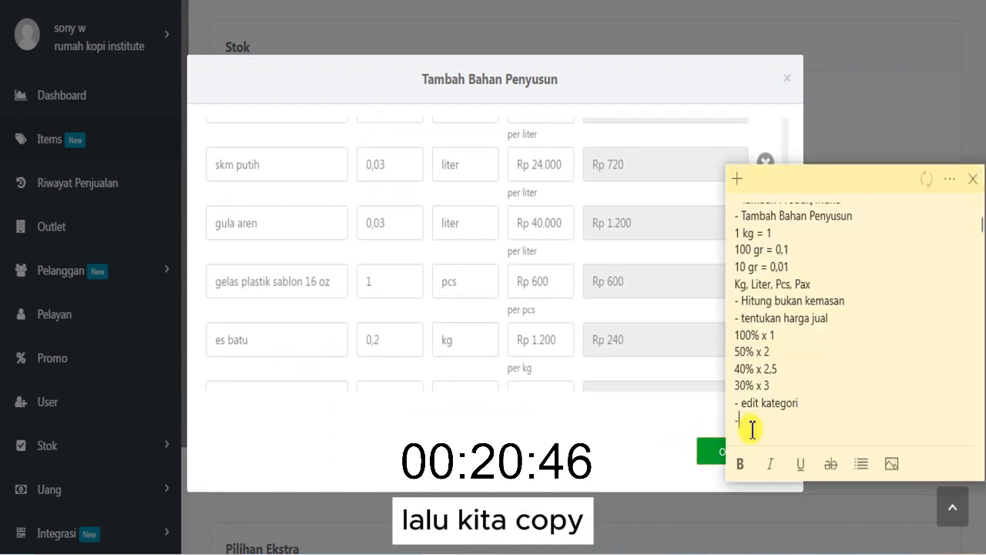
text(- copy )
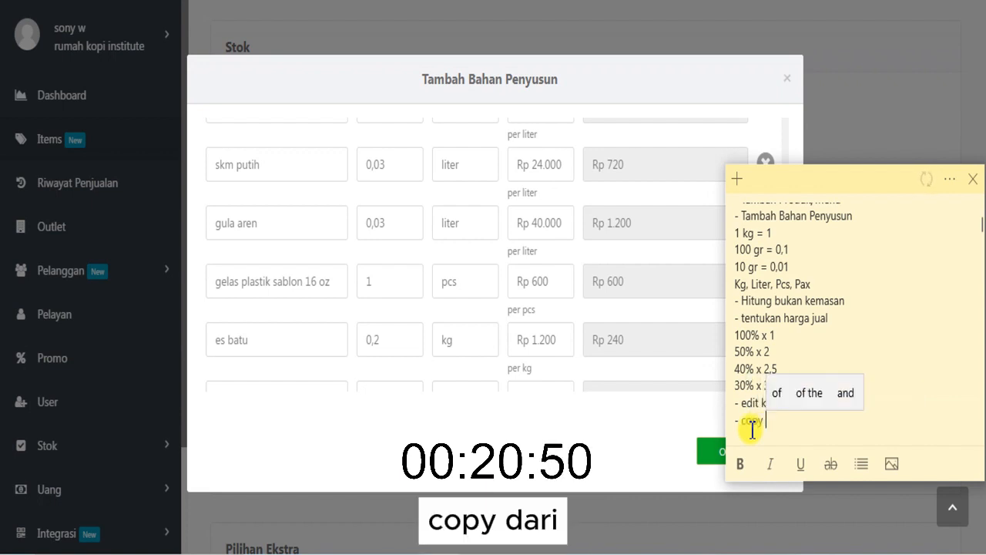
text(dari produ)
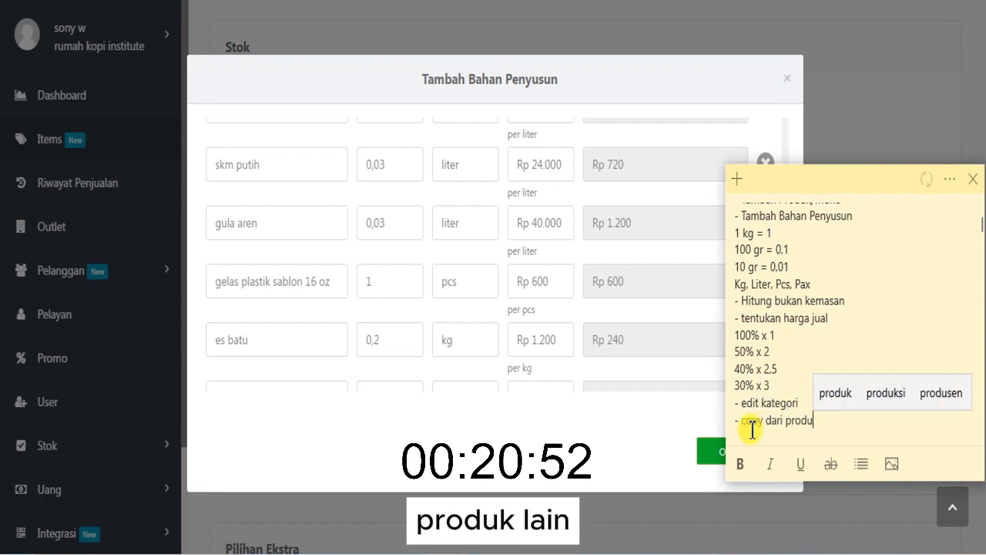
text(k lin)
key(BackSpace)
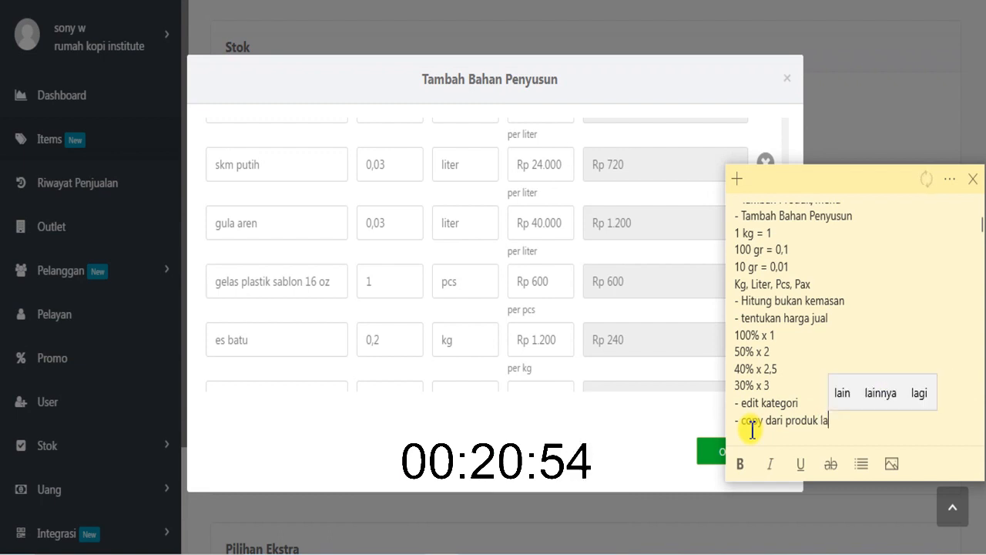
text(in)
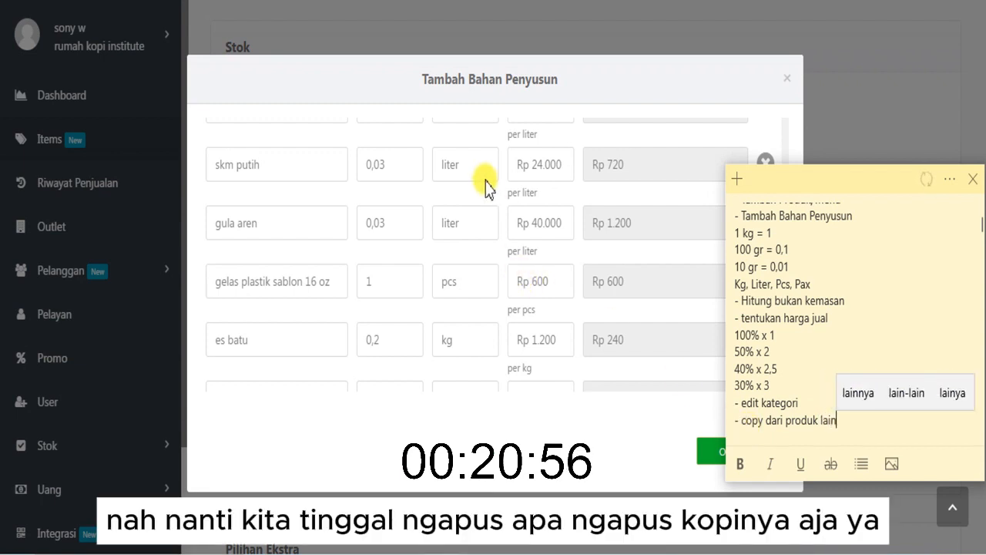
click(490, 131)
- Remove Kopi blend, skm putih and gula aren from the copied ingredients
drag(781, 214, 786, 132)
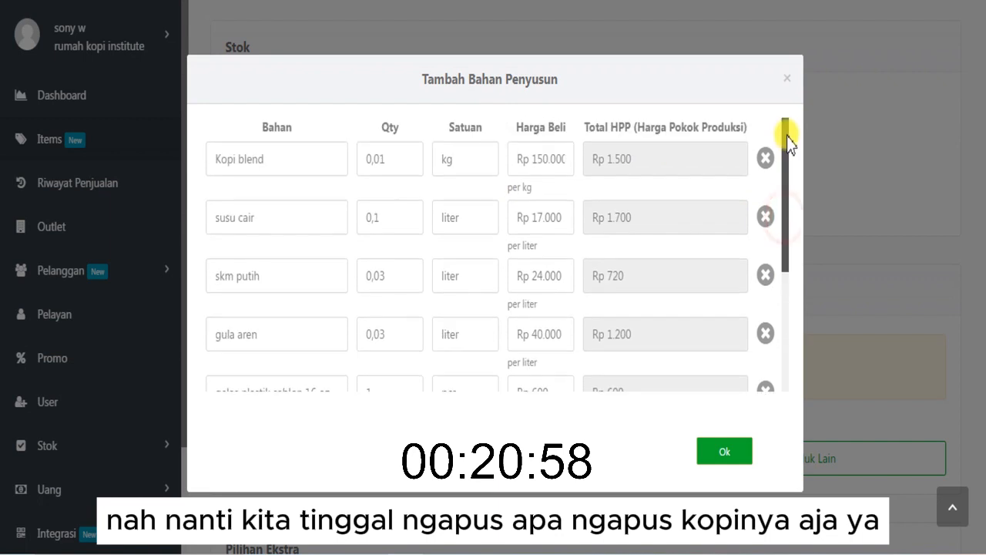
click(765, 162)
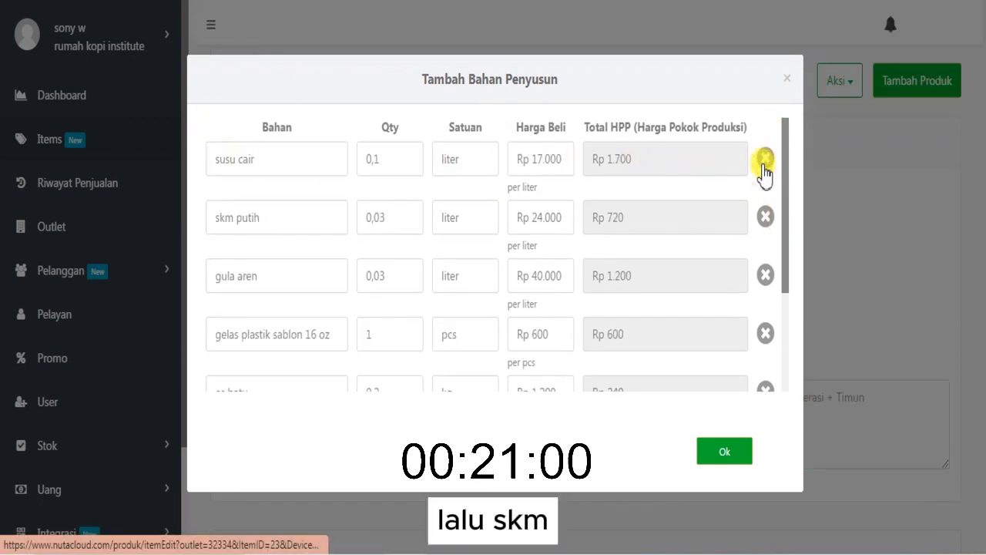
click(766, 220)
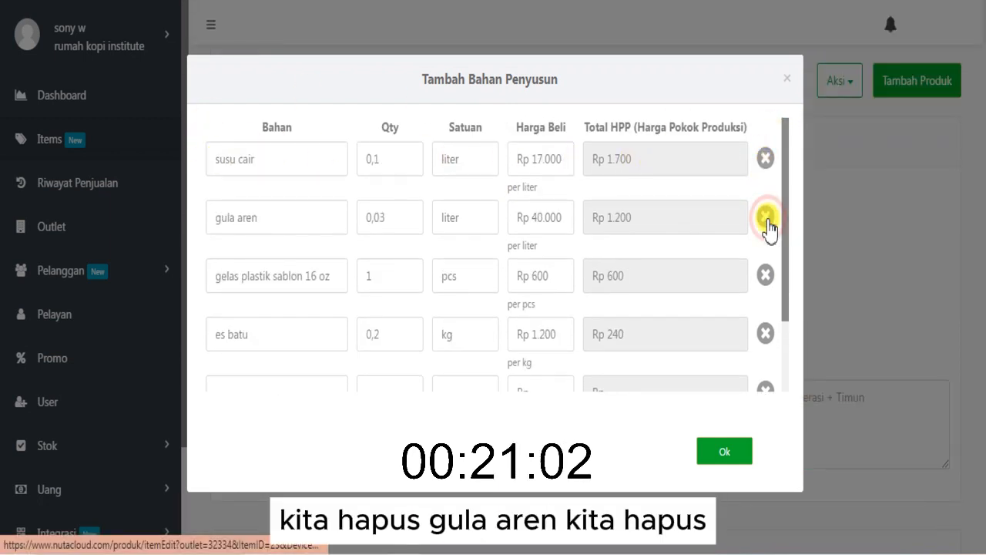
click(764, 217)
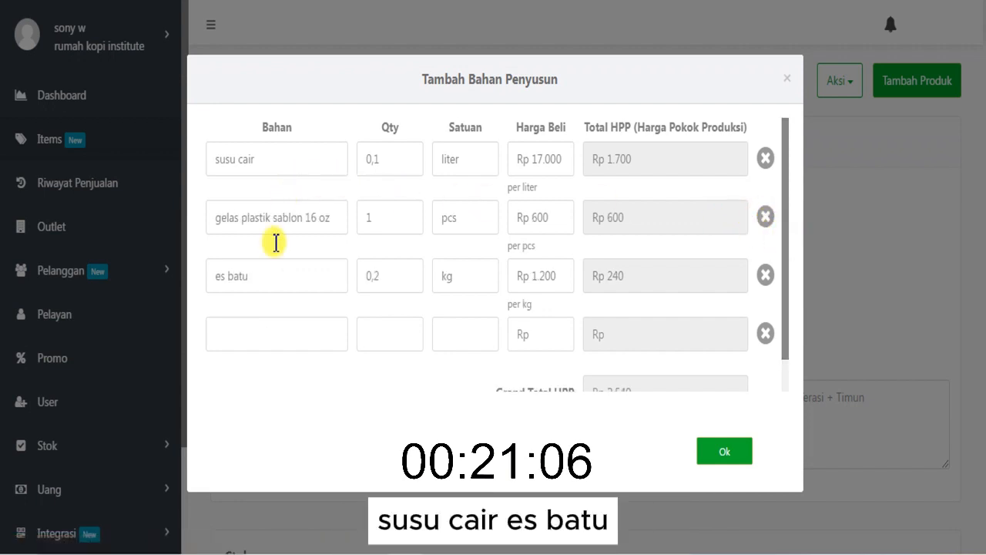
- Add the existing ingredients Coklat blend and Gula Pasir to Ice Coklat's ingredient list
click(261, 325)
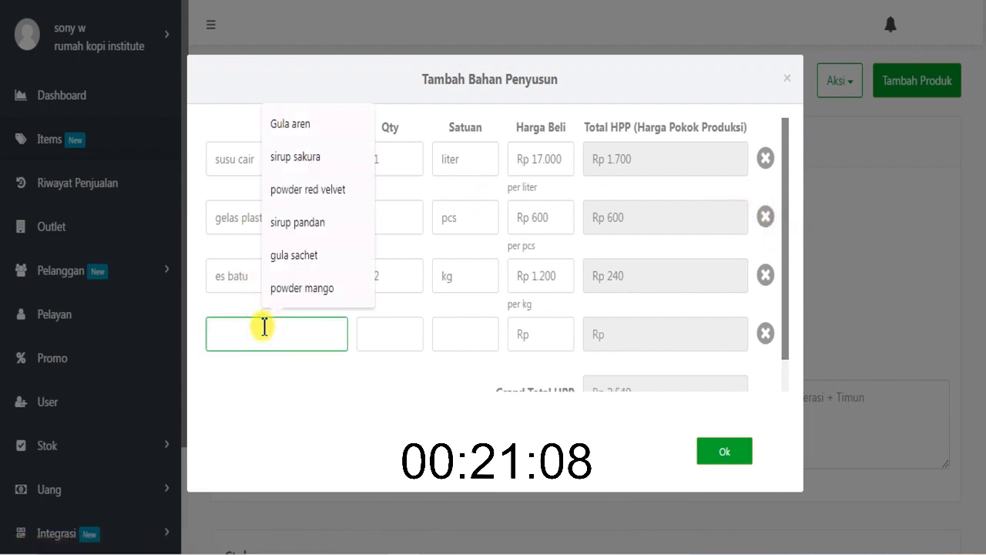
text(coklat)
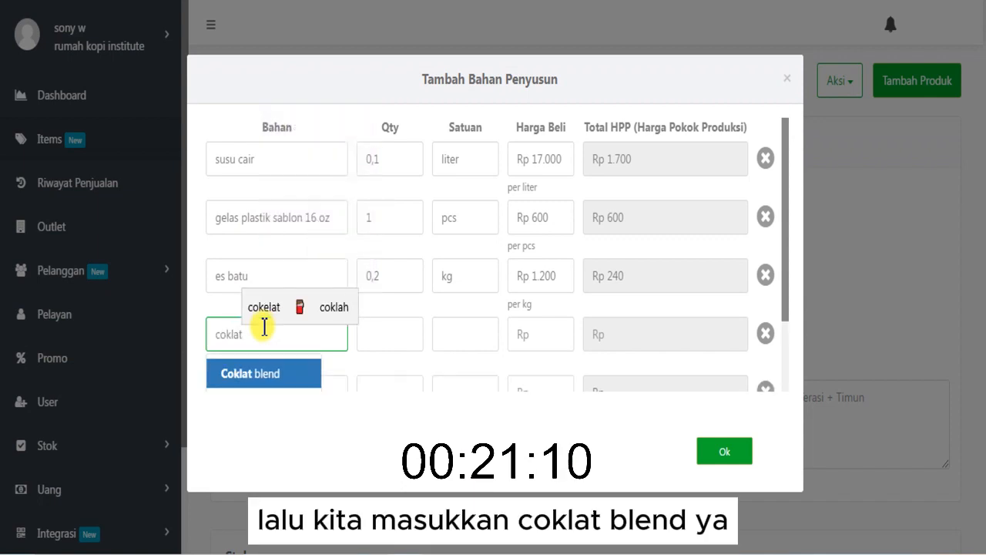
click(279, 375)
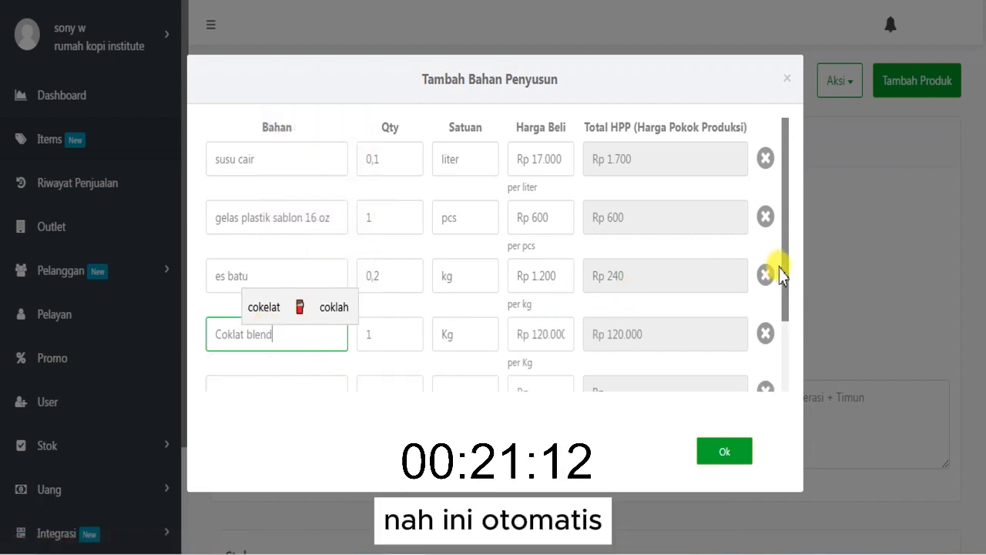
drag(785, 259, 550, 304)
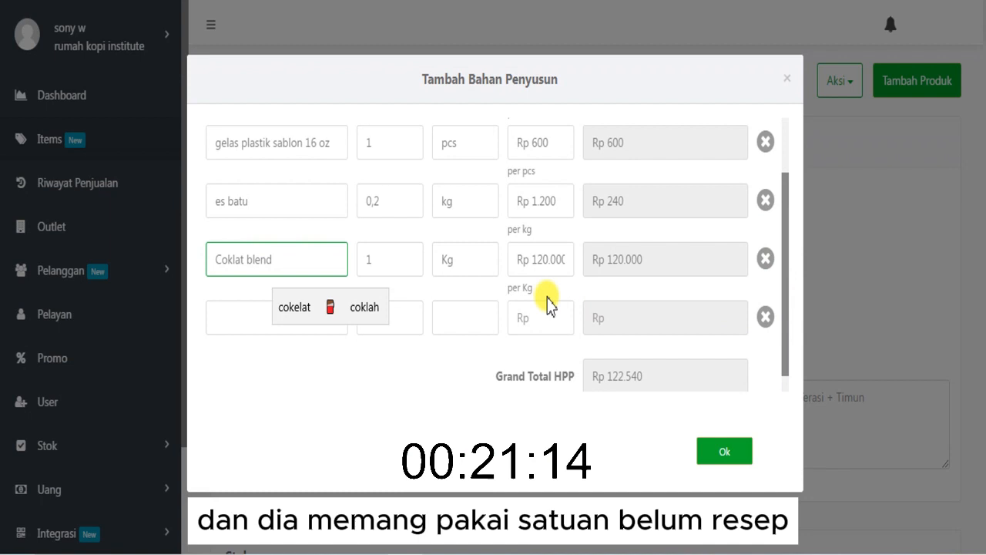
click(402, 256)
click(312, 314)
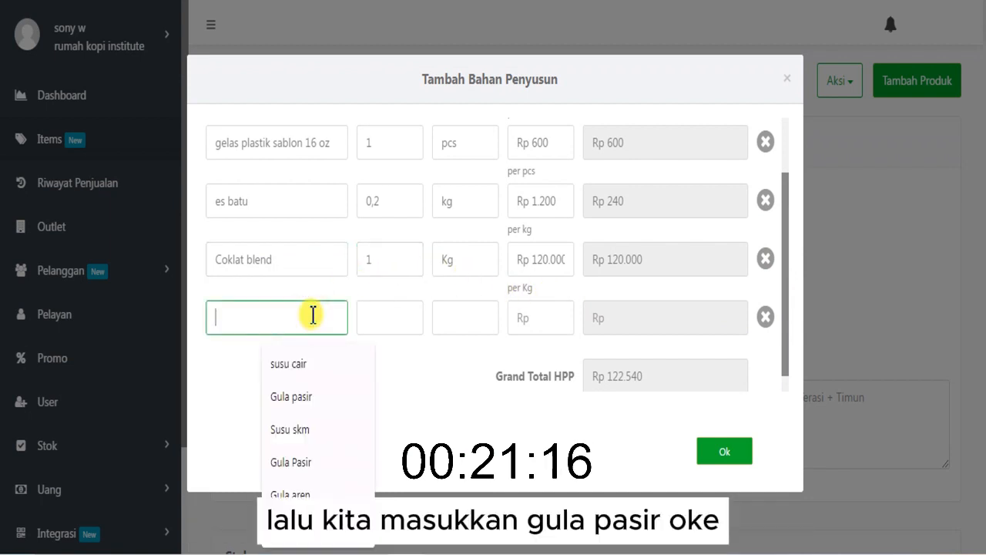
text(gula)
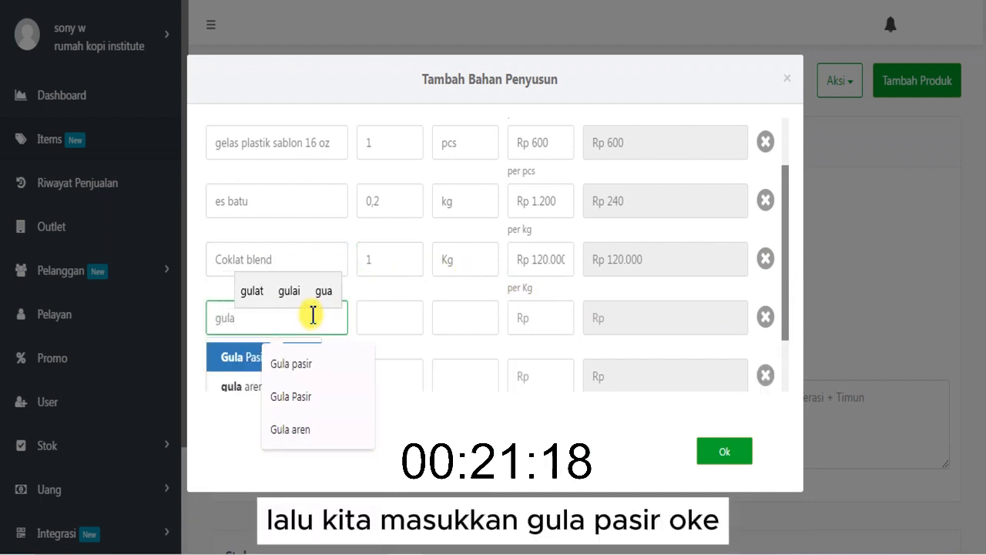
click(237, 359)
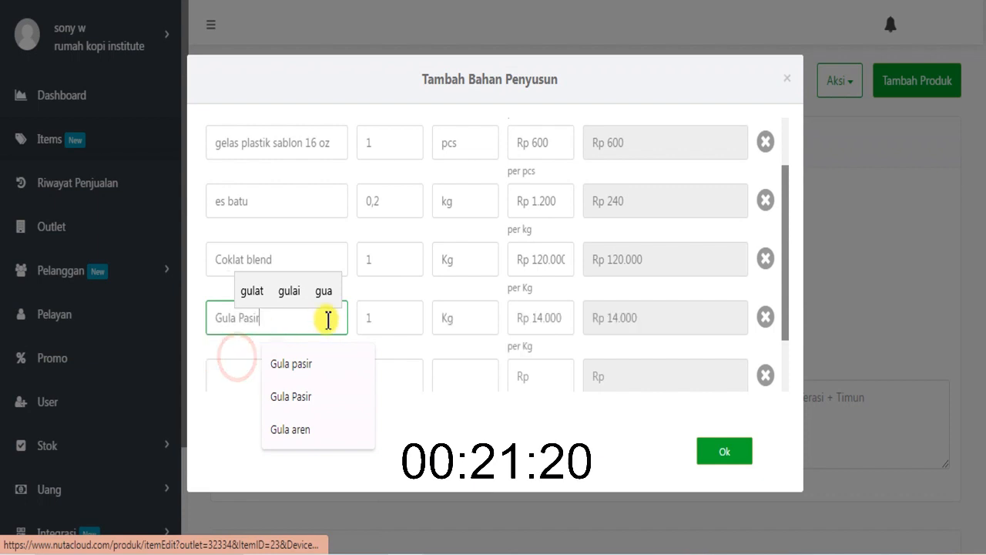
- Set the quantity of Coklat blend to 0,02 Kg and Gula Pasir to 0,015 Kg, and confirm the ingredient list
click(373, 265)
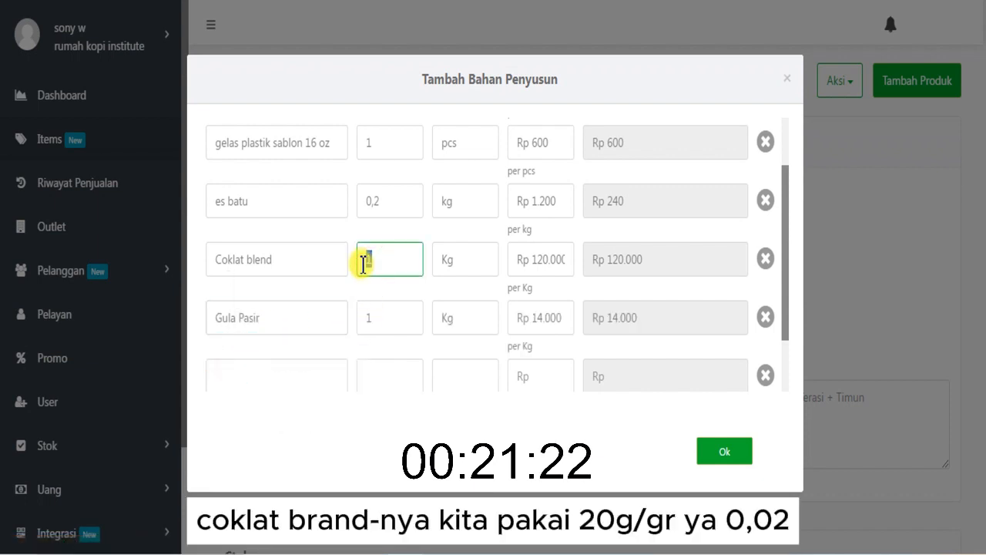
key(BackSpace)
text(0,02)
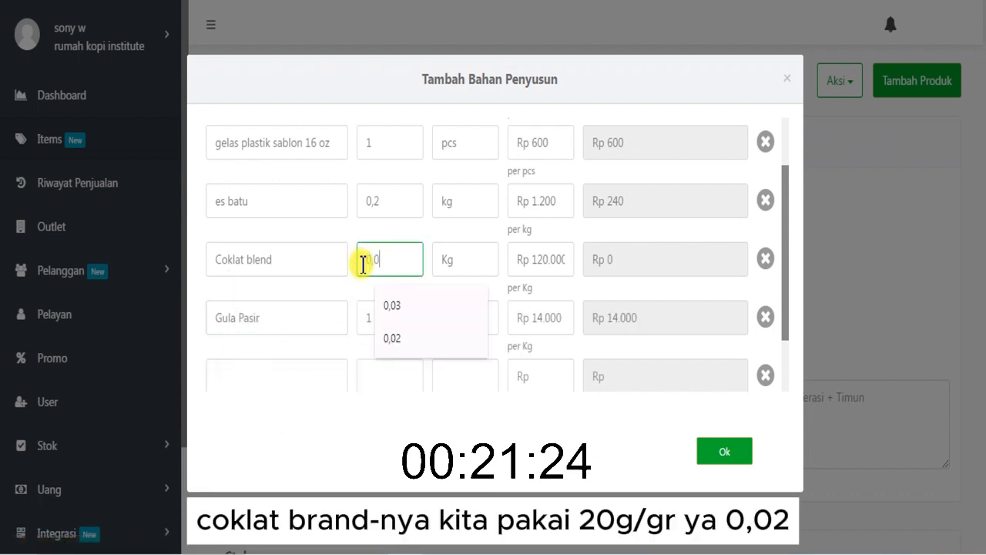
click(370, 309)
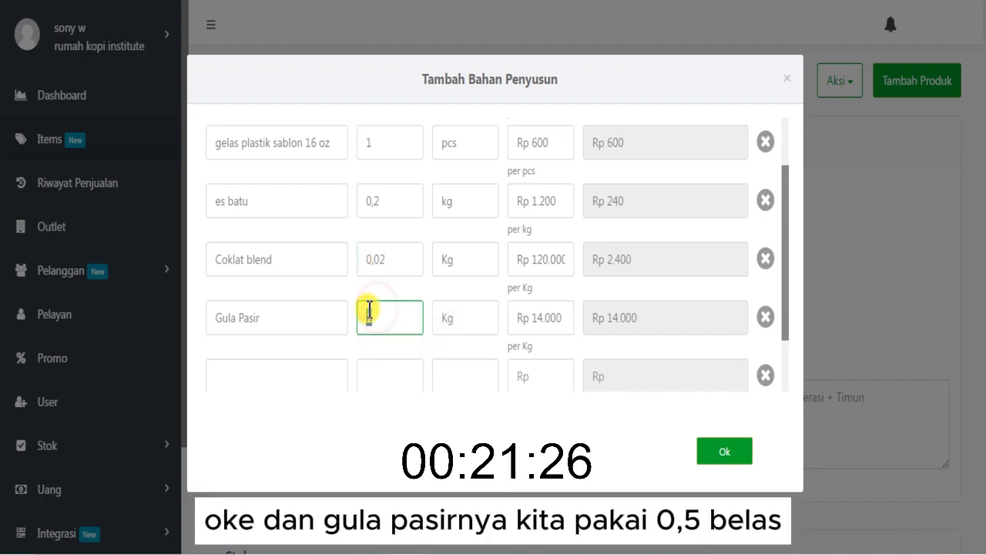
key(BackSpace)
text(0,015)
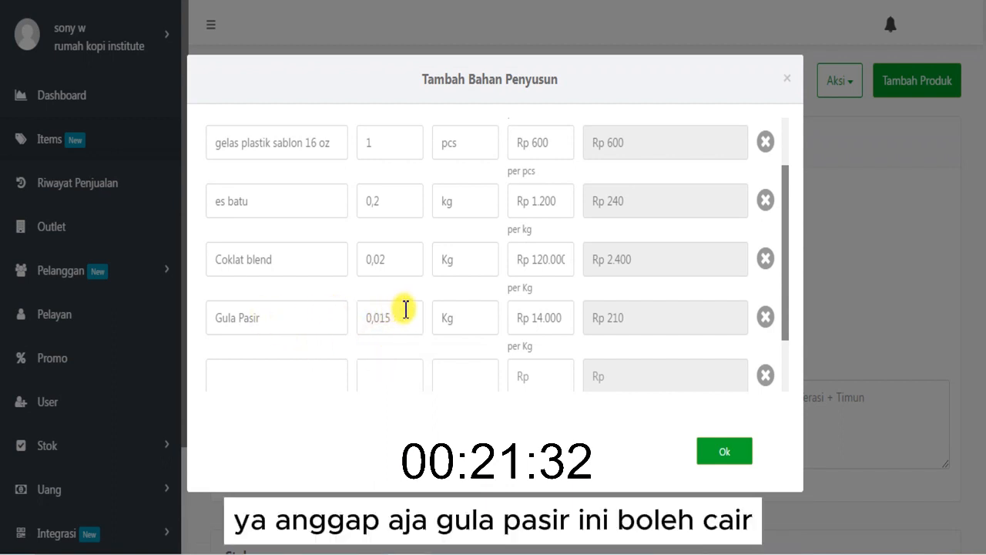
drag(783, 286, 781, 396)
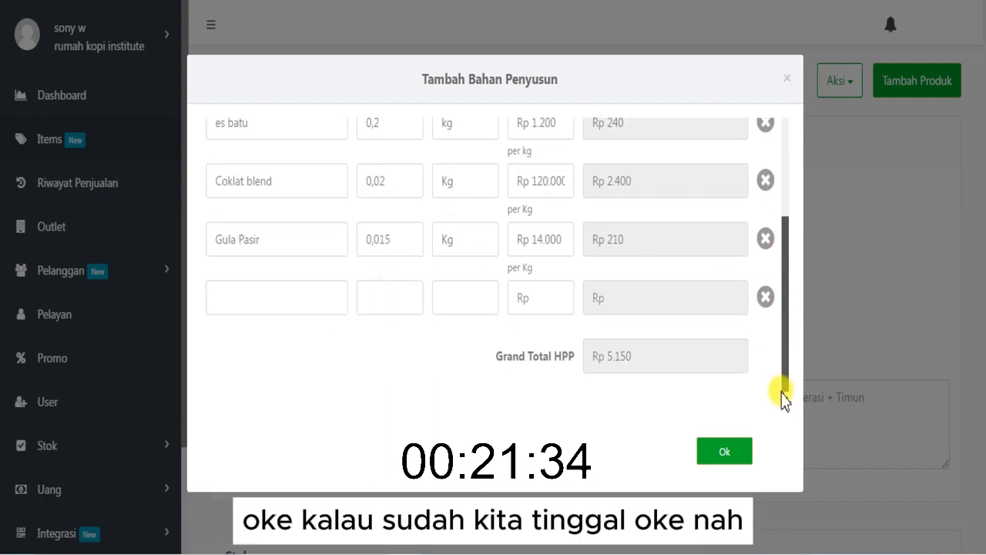
click(722, 453)
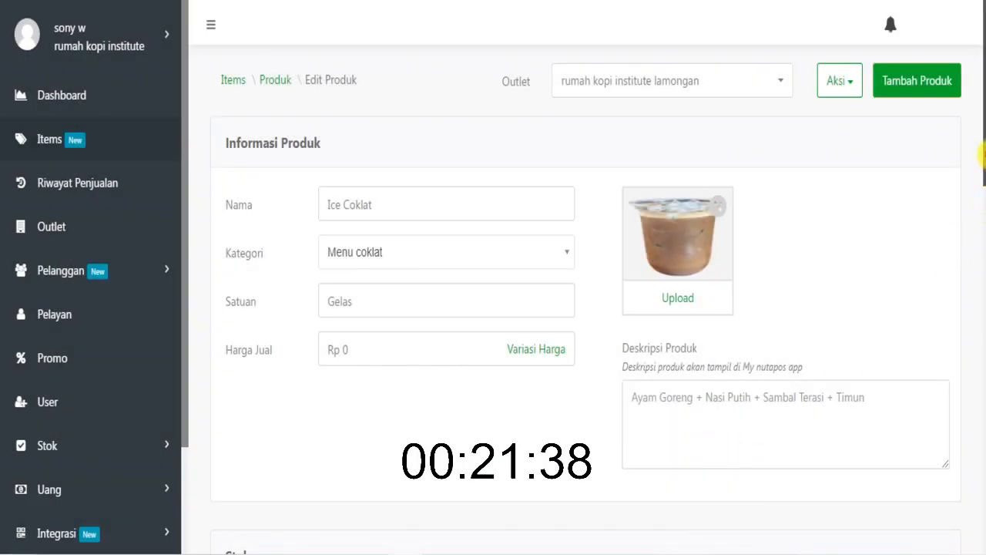
- Set Ice Coklat's selling price to Rp 15.000, check its ingredient costs and save the product
scroll(982, 154, down, 10)
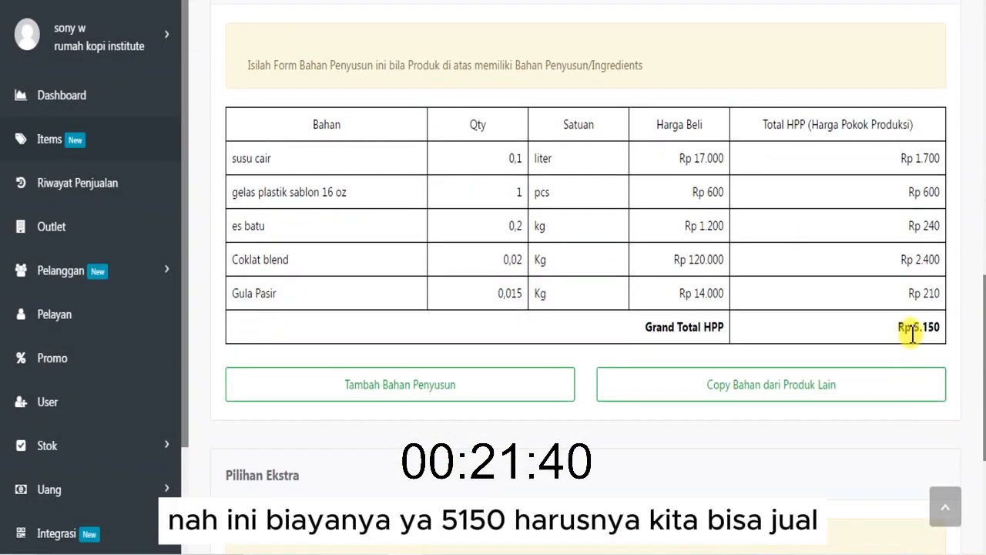
drag(983, 393, 968, 159)
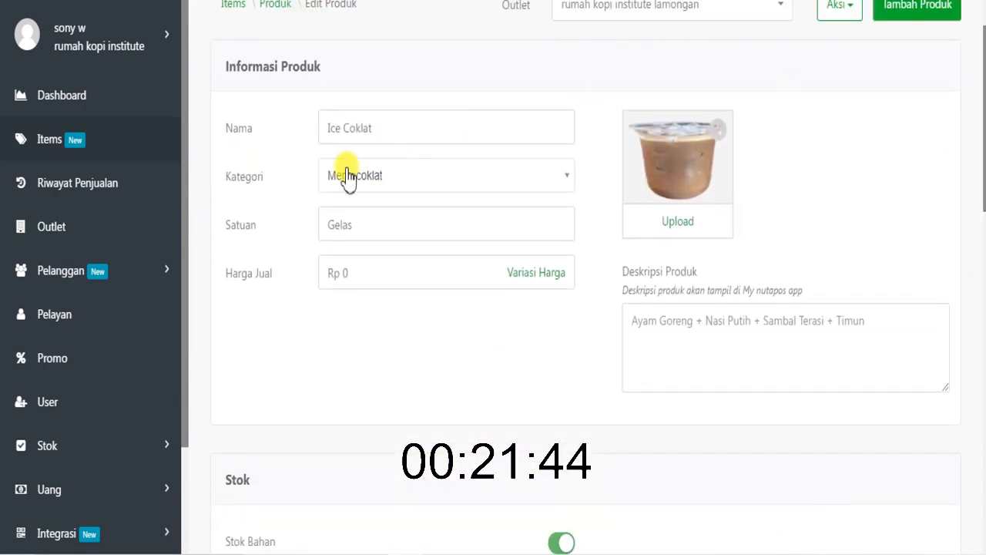
drag(359, 267, 327, 263)
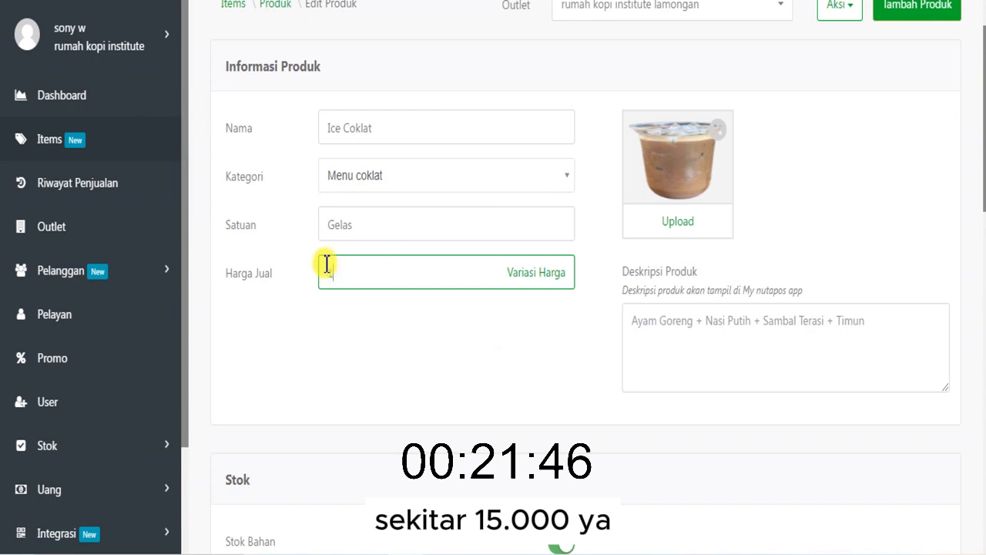
text(150000)
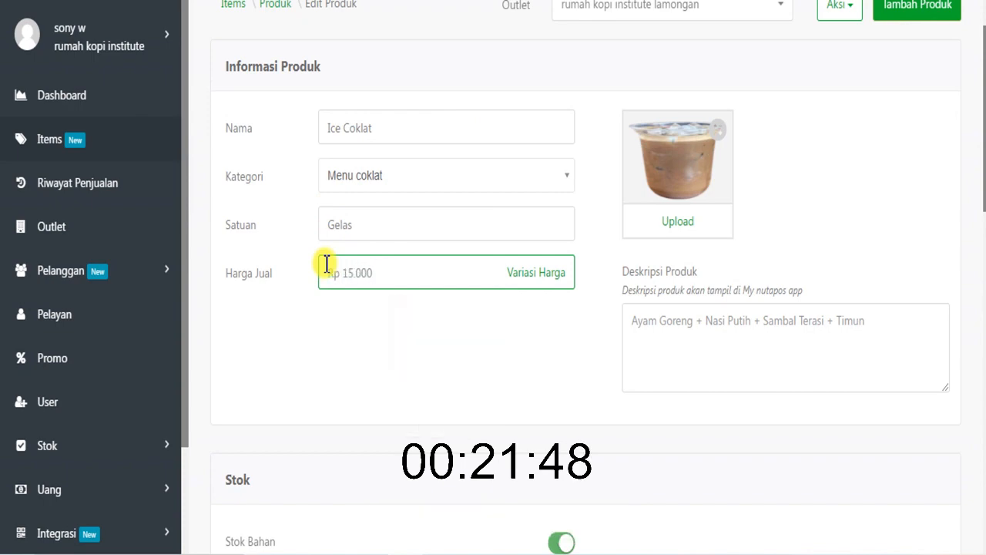
drag(982, 166, 977, 337)
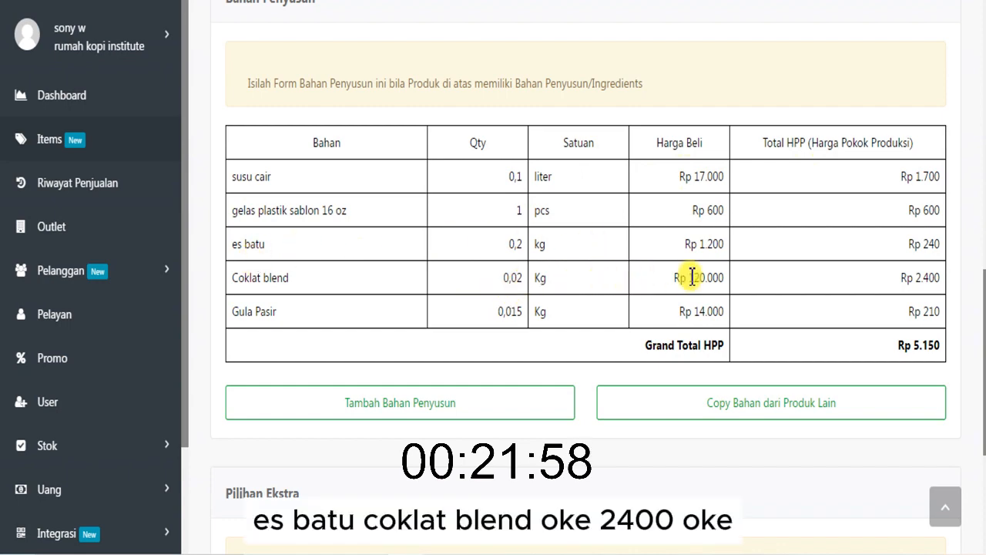
drag(981, 268, 983, 363)
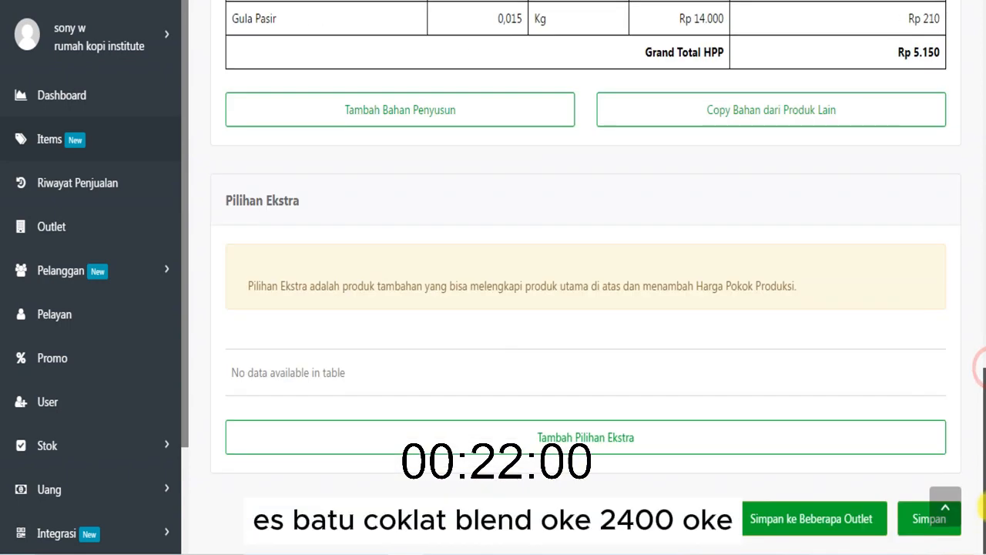
click(914, 527)
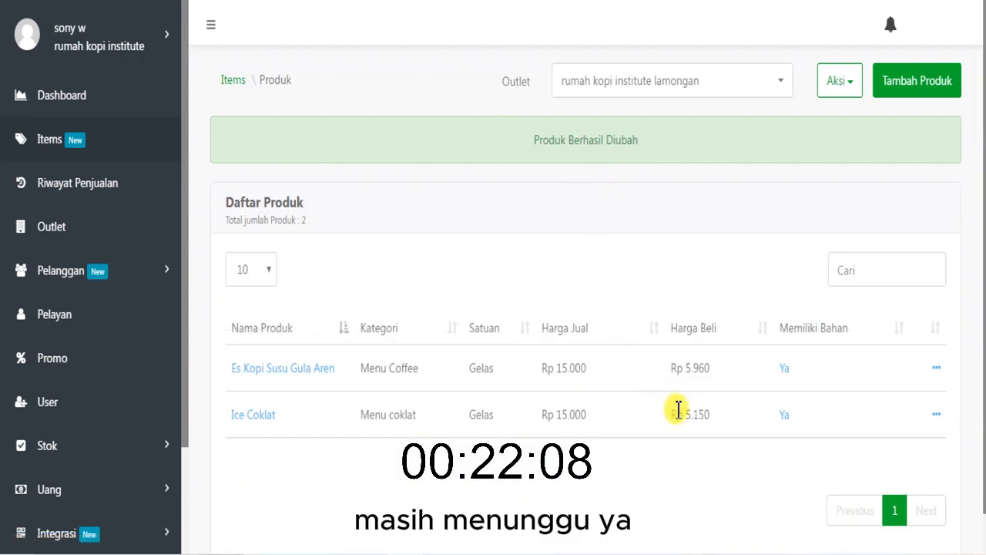
click(485, 553)
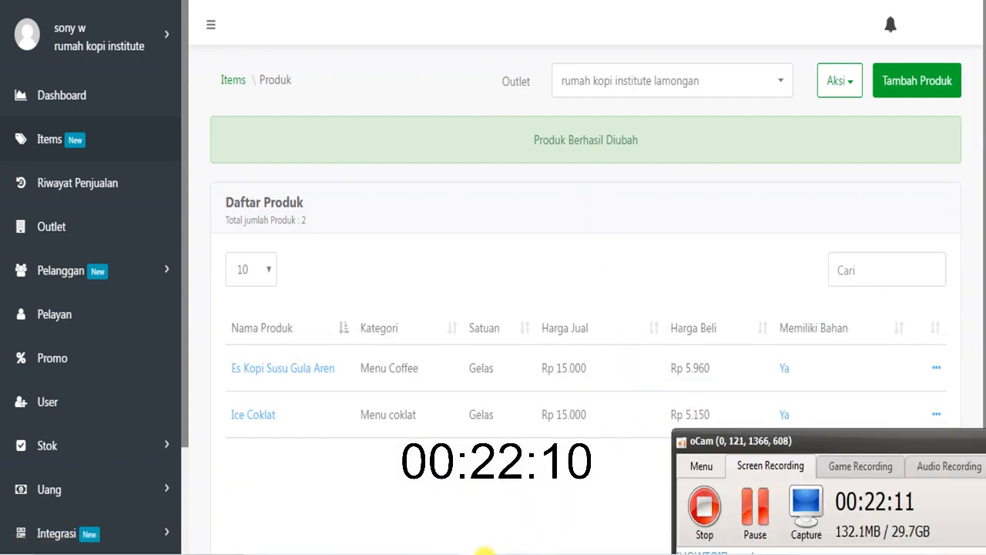
click(504, 495)
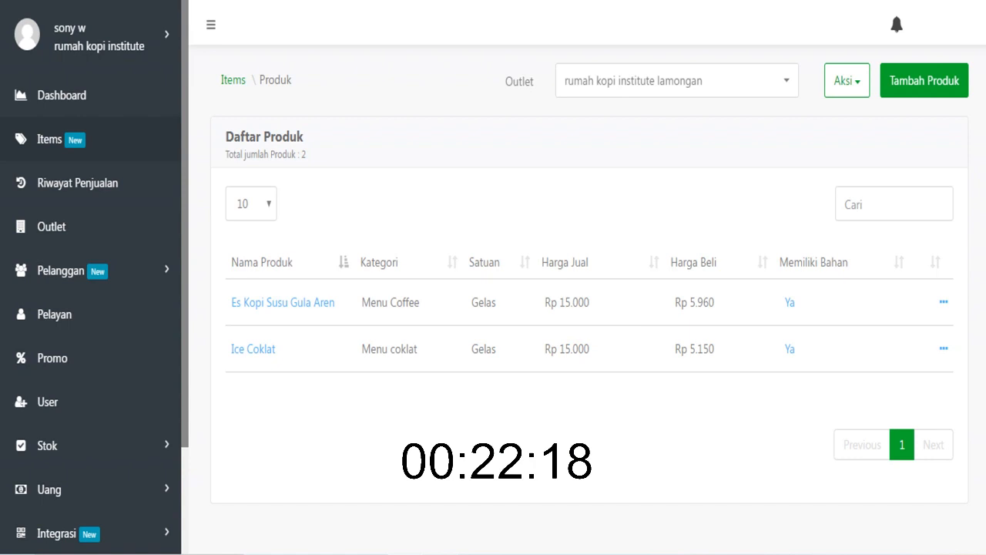
click(755, 508)
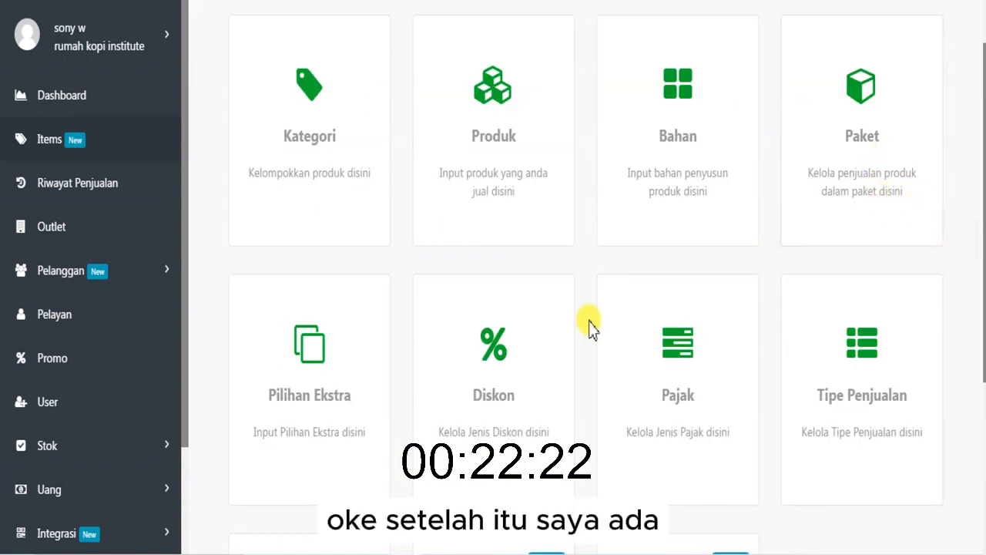
- Start a new package in the Paket section for the outlet rumah kopi institute lamongan
drag(980, 237, 982, 177)
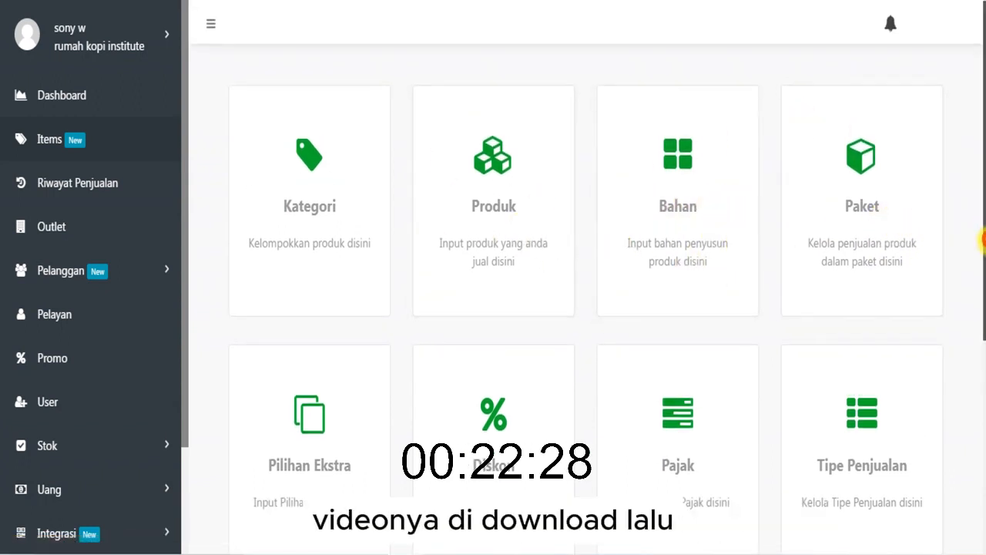
mouse_move(984, 240)
mouse_down()
mouse_move(983, 318)
mouse_move(982, 254)
mouse_up()
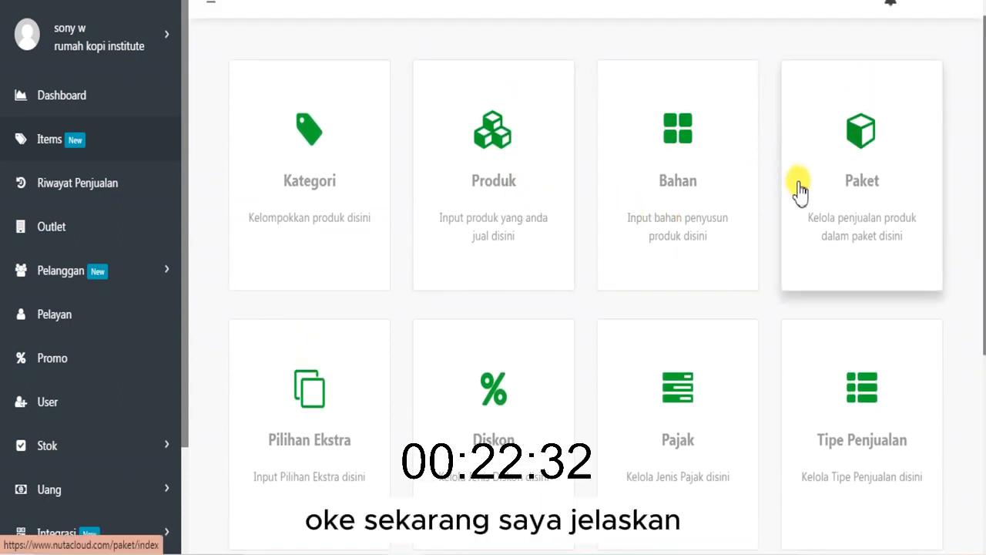
click(903, 199)
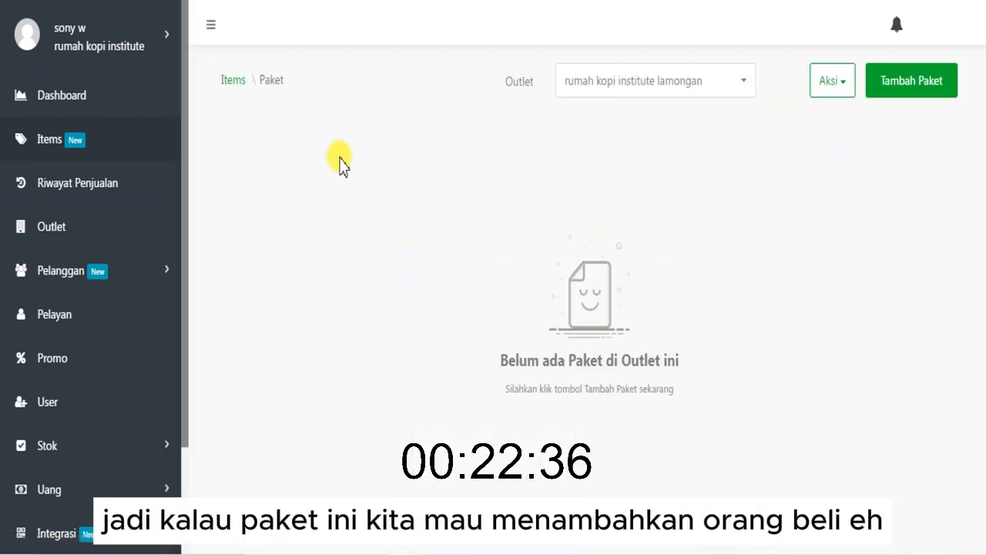
click(887, 91)
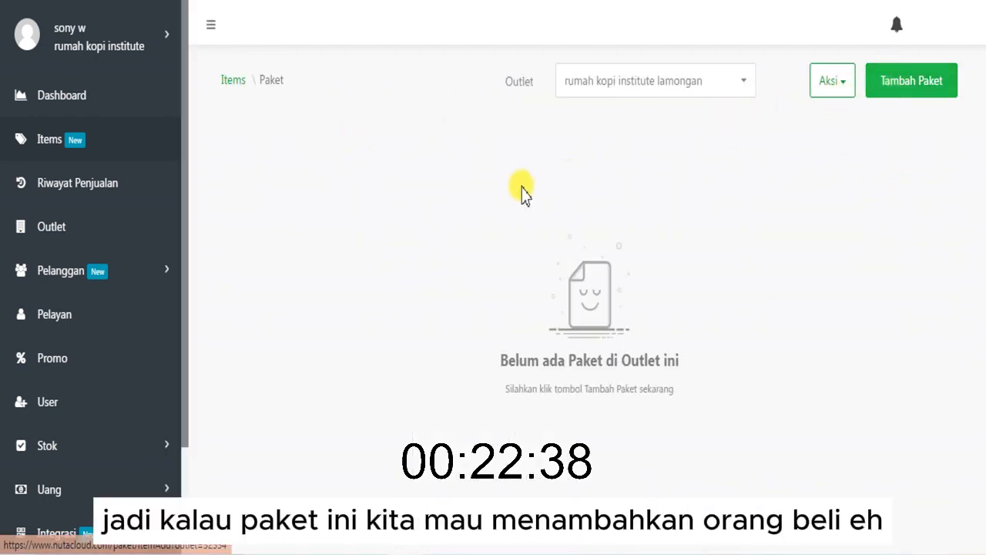
- Name the package "Paket Kopi Coklat" and assign it the category Tanpa Kategori
click(482, 196)
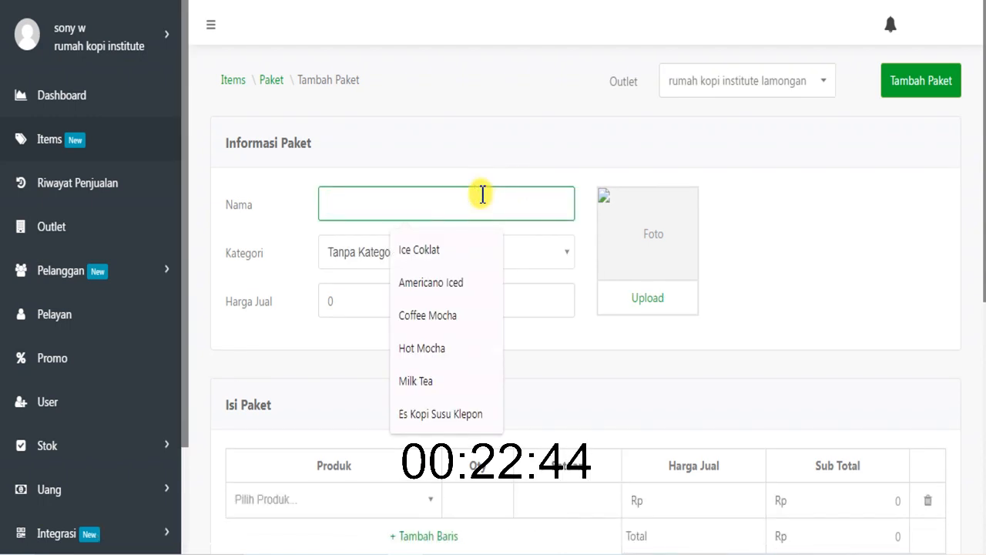
text(Kopi)
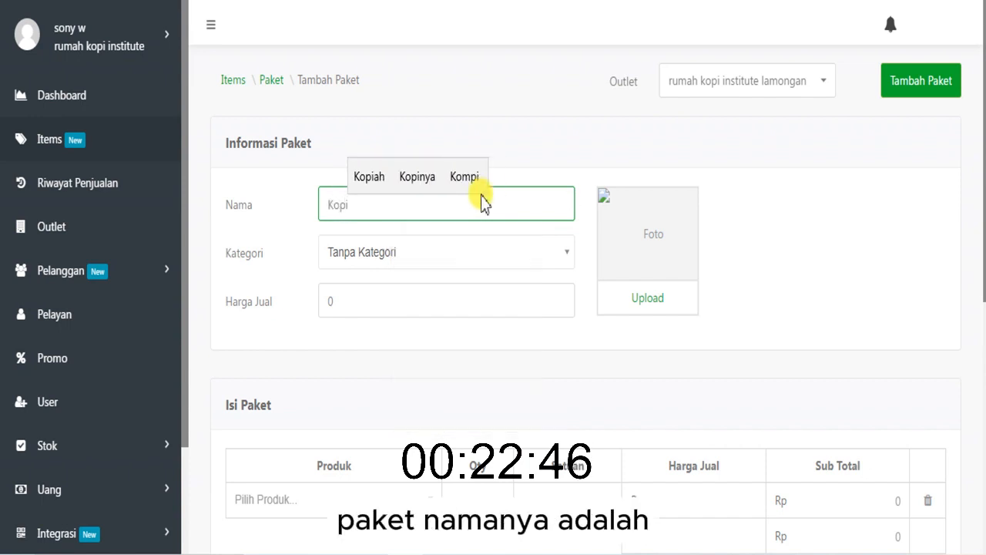
key(BackSpace)
key(BackSpace)
key(BackSpace)
key(BackSpace)
text(Paket )
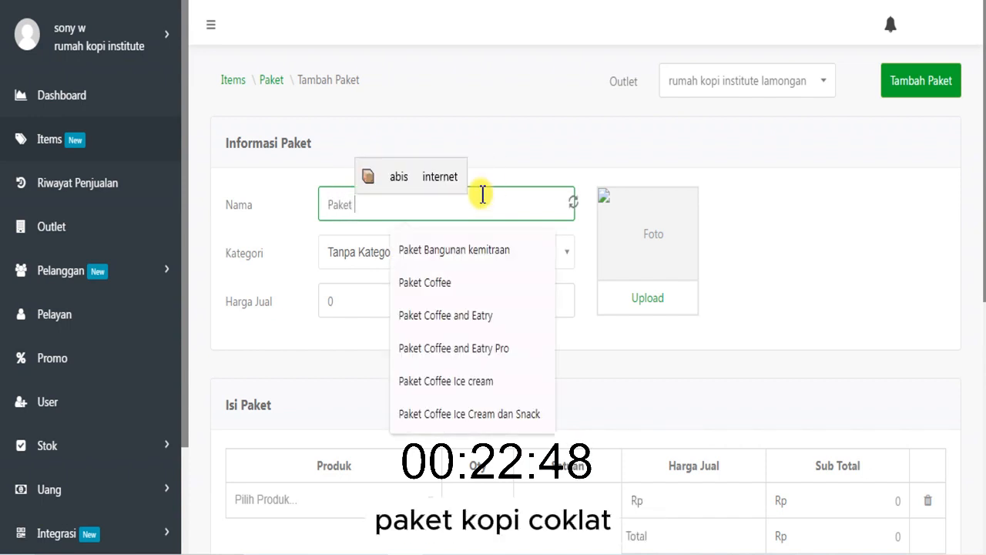
text(Kopi Cojl)
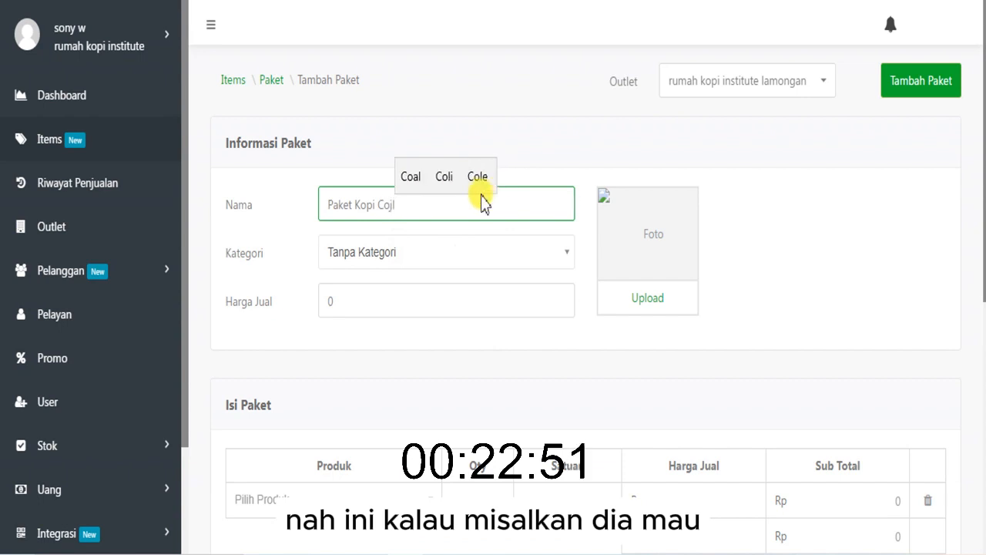
key(BackSpace)
text(klat)
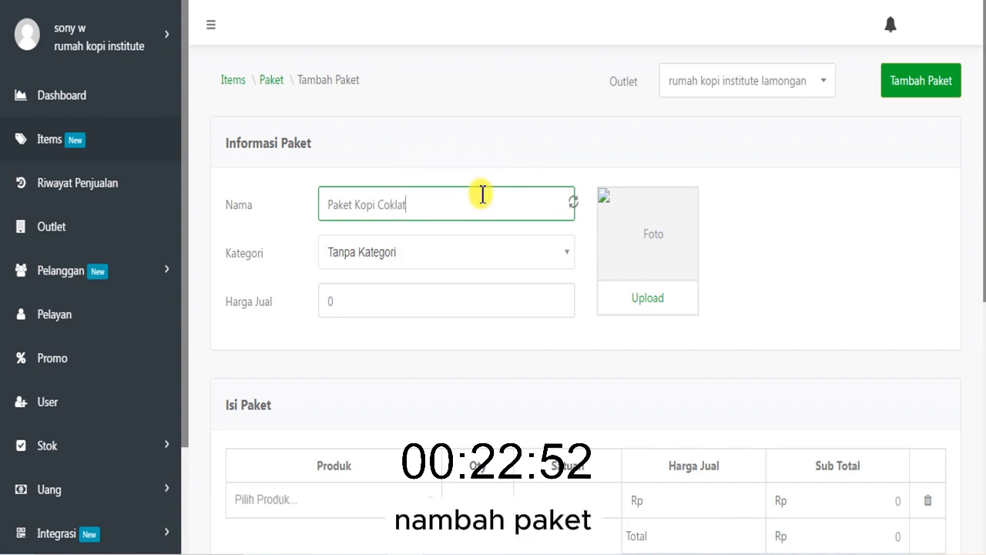
click(433, 256)
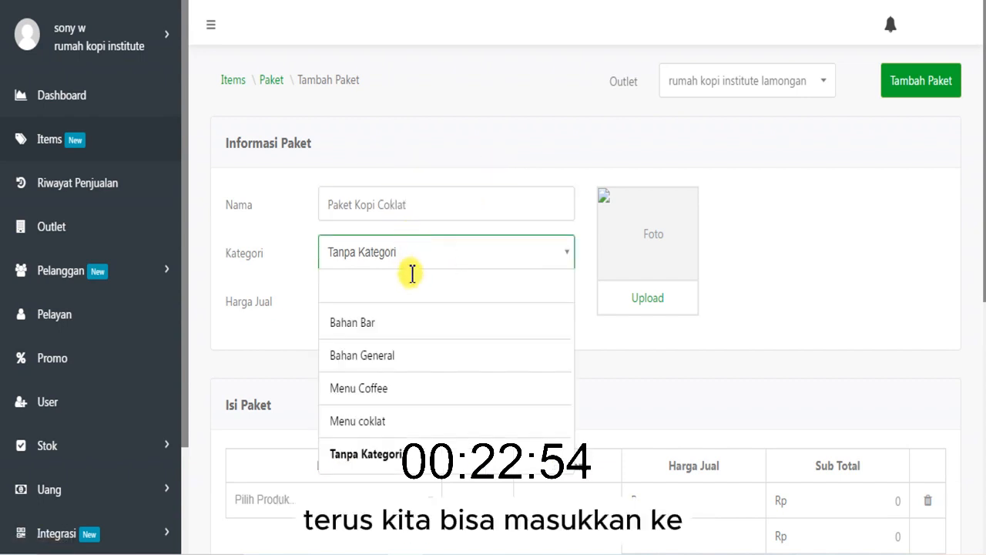
scroll(406, 425, down, 1)
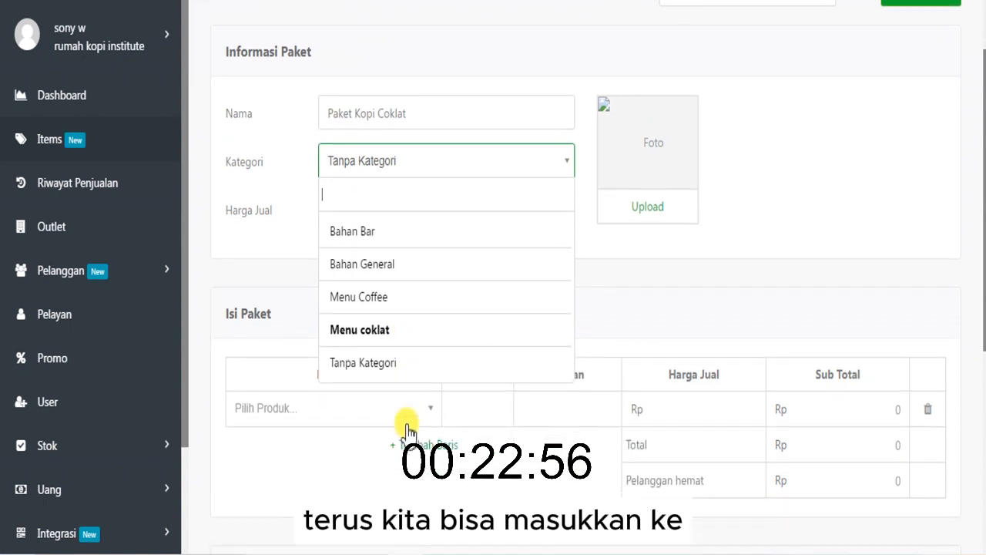
click(397, 377)
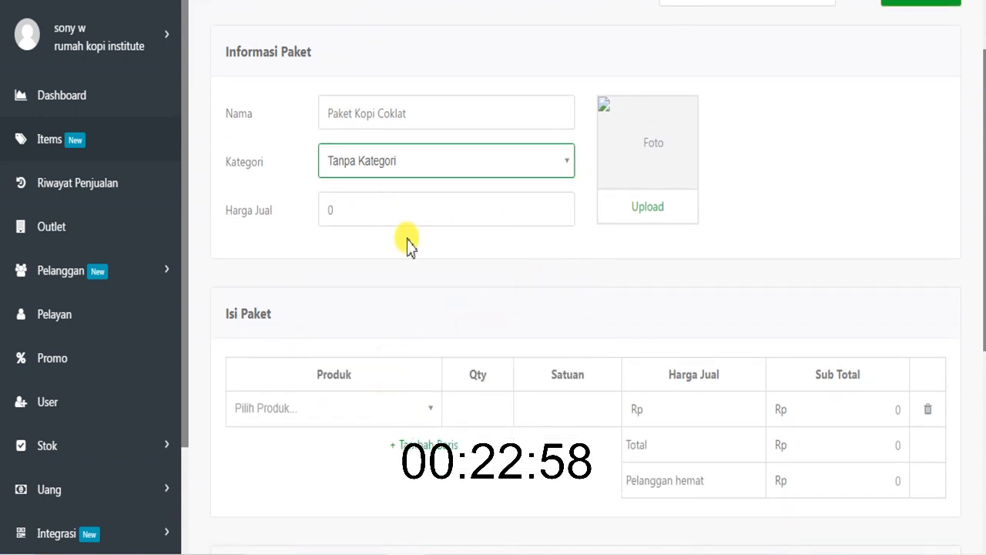
- Add the products Es Kopi Susu Gula Aren and Ice Coklat to the package contents
click(286, 409)
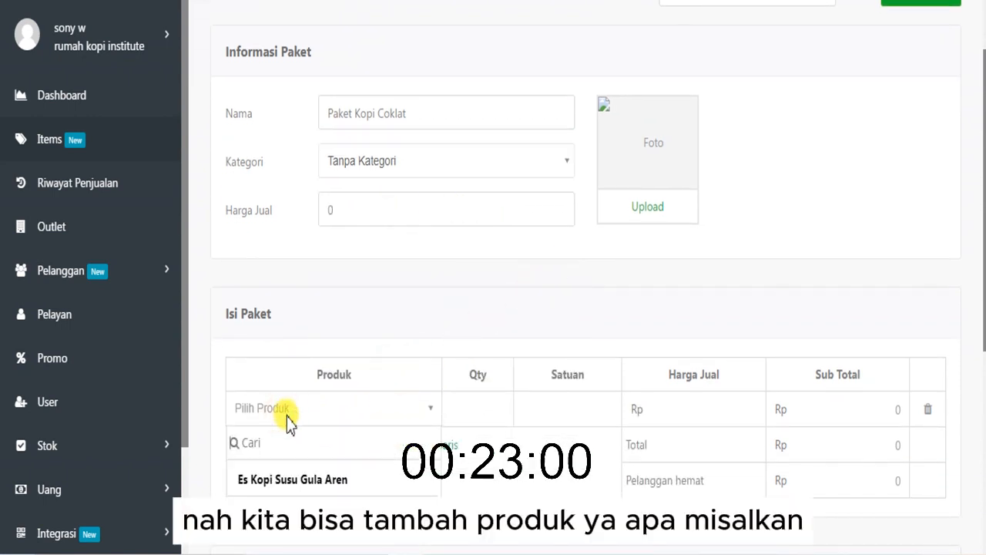
click(290, 477)
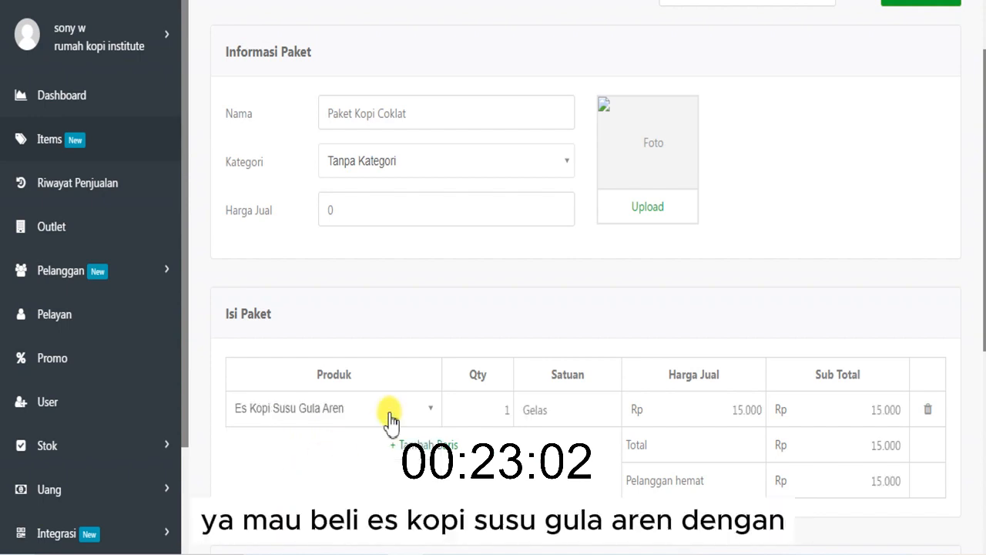
scroll(441, 395, up, 1)
scroll(441, 394, down, 1)
scroll(555, 401, down, 3)
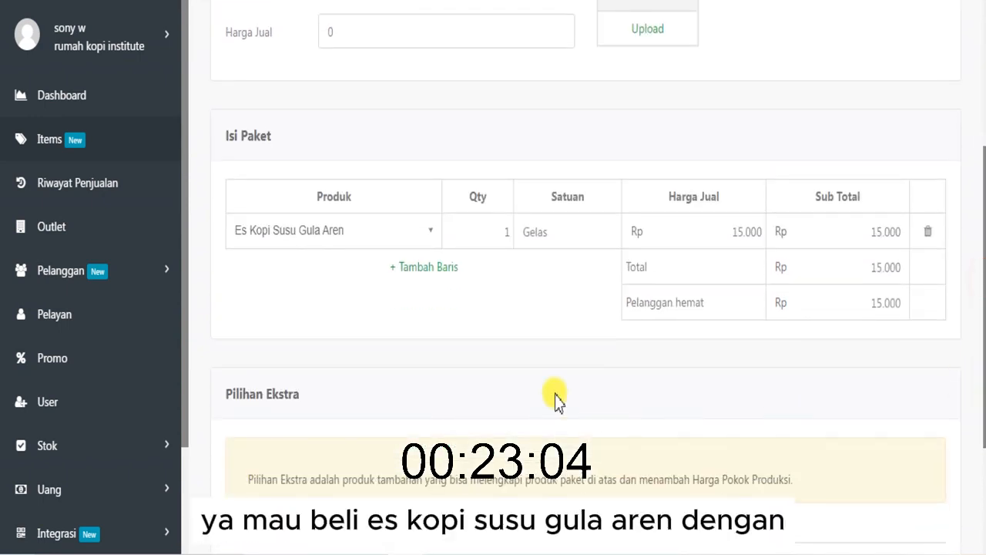
click(444, 269)
click(336, 273)
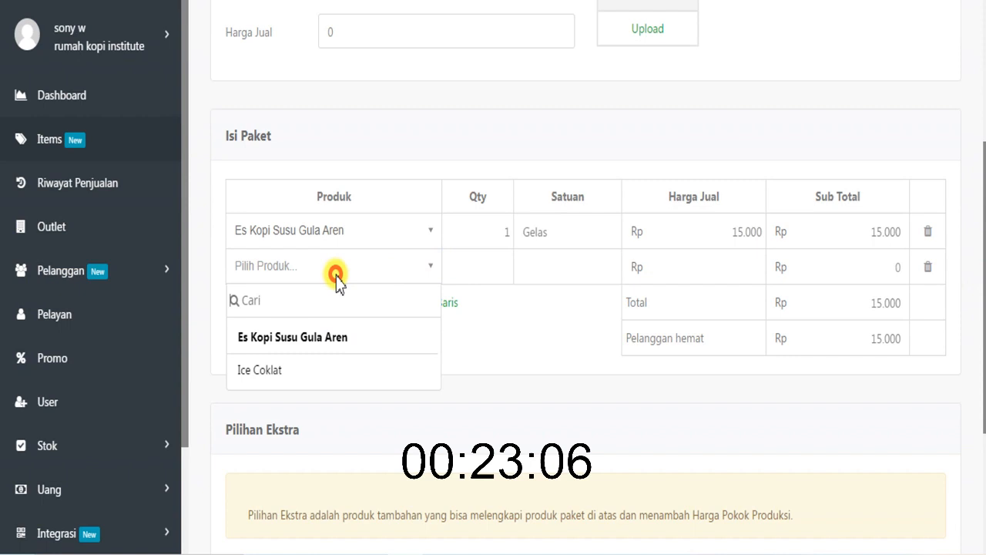
click(325, 365)
drag(836, 342, 907, 365)
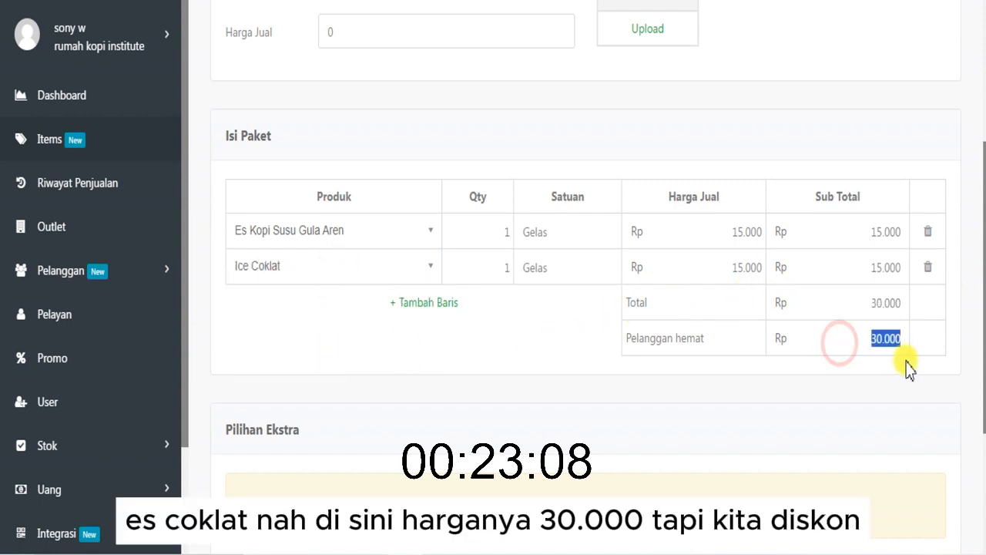
- Set the package's selling price to Rp 25.000
drag(983, 356, 984, 265)
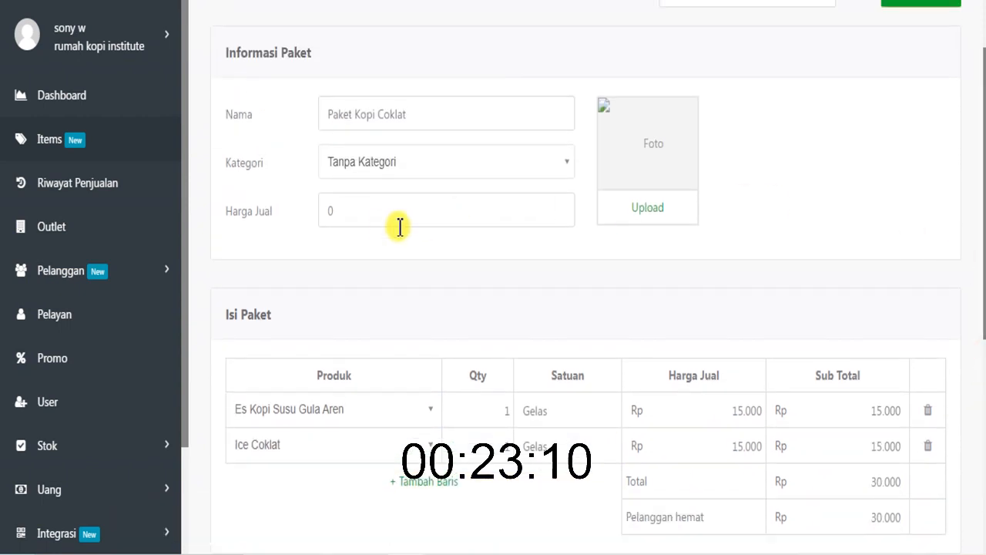
click(379, 224)
text(25.000)
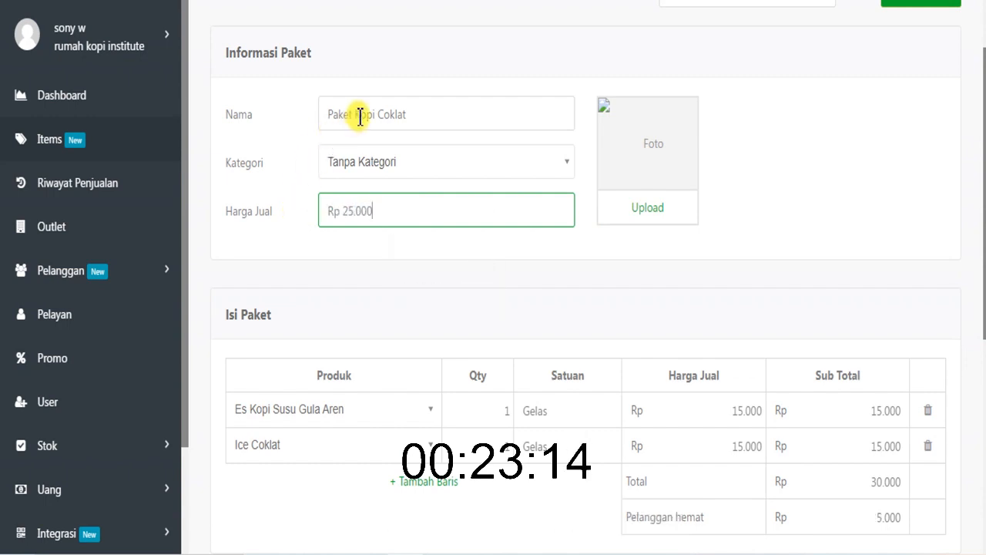
- Rename the package to "Paket Jam Kerja" and save it
drag(355, 114, 438, 114)
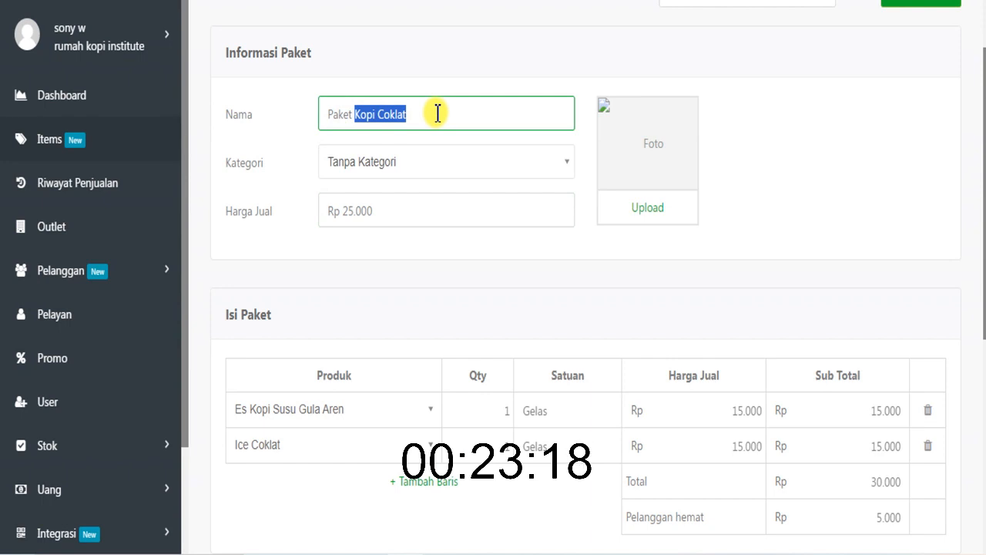
text(Jam Kerja)
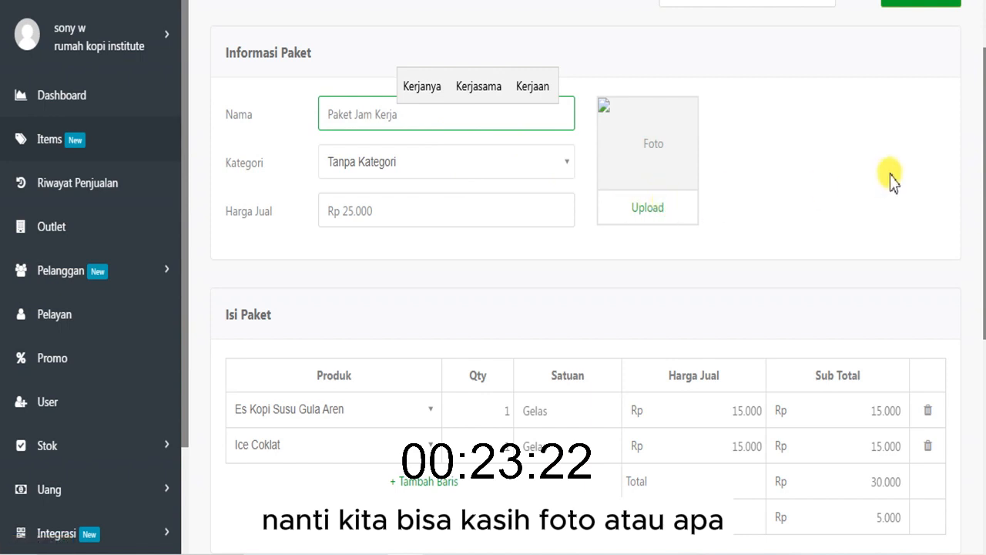
click(856, 163)
scroll(930, 177, down, 5)
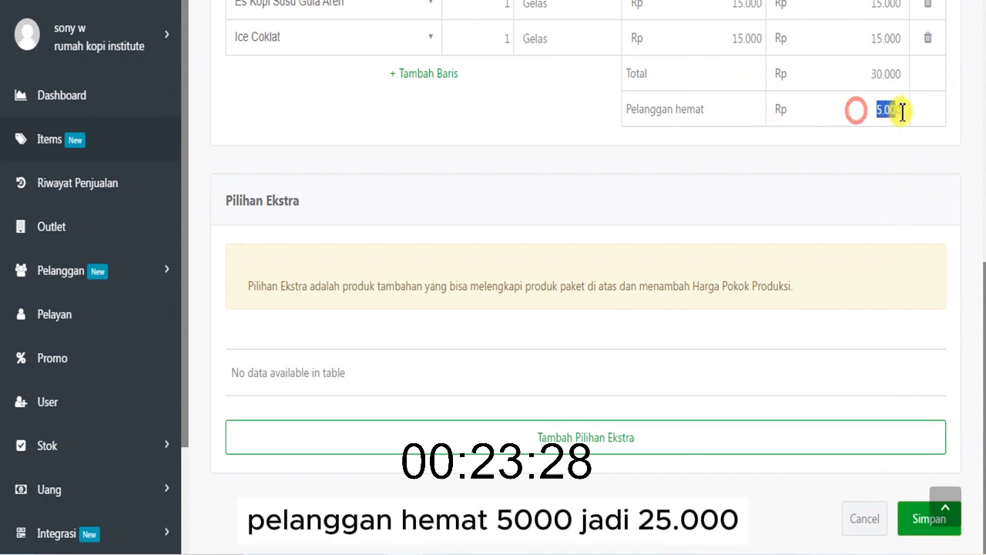
click(950, 144)
click(909, 517)
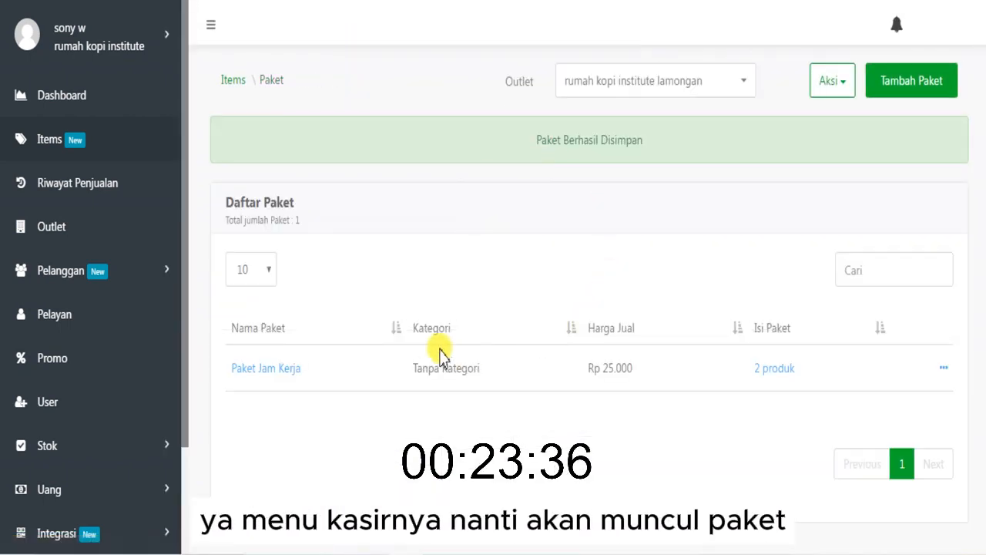
- Start adding a new extra option group in the Pilihan Ekstra section of Items
click(233, 80)
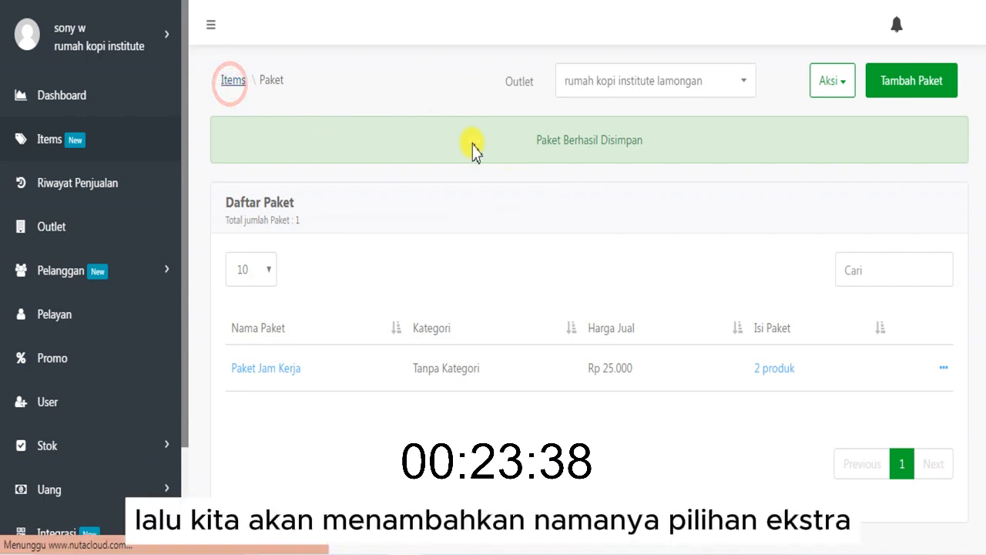
scroll(399, 410, down, 1)
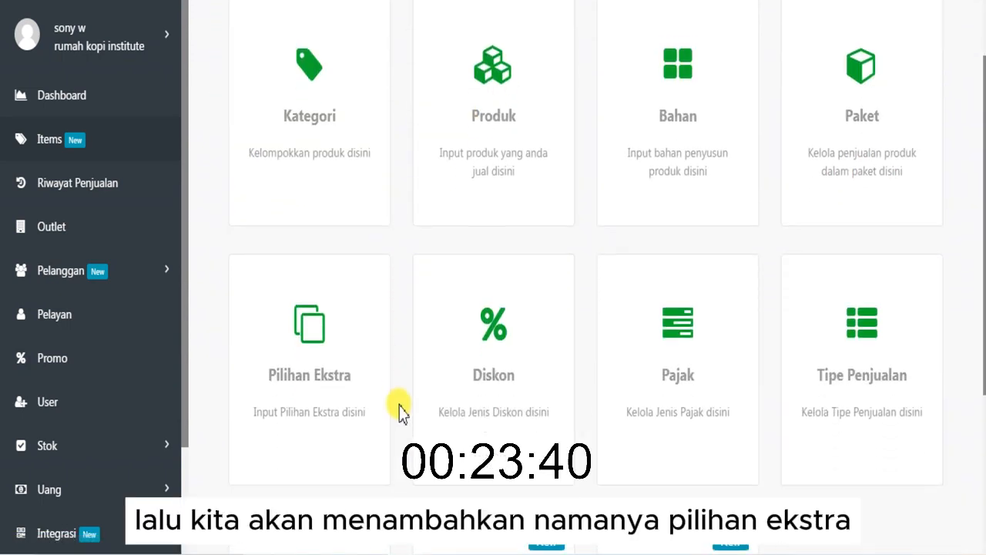
click(334, 392)
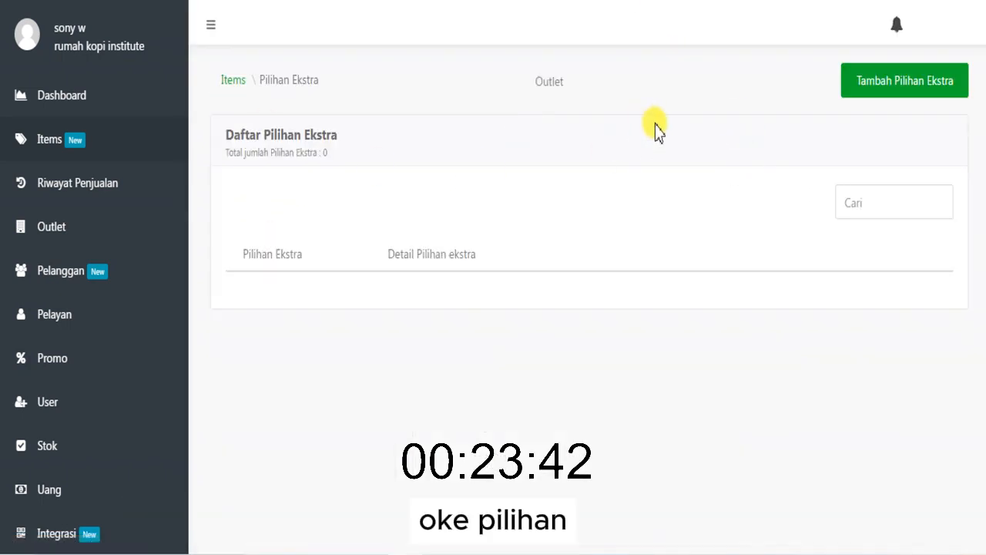
click(500, 553)
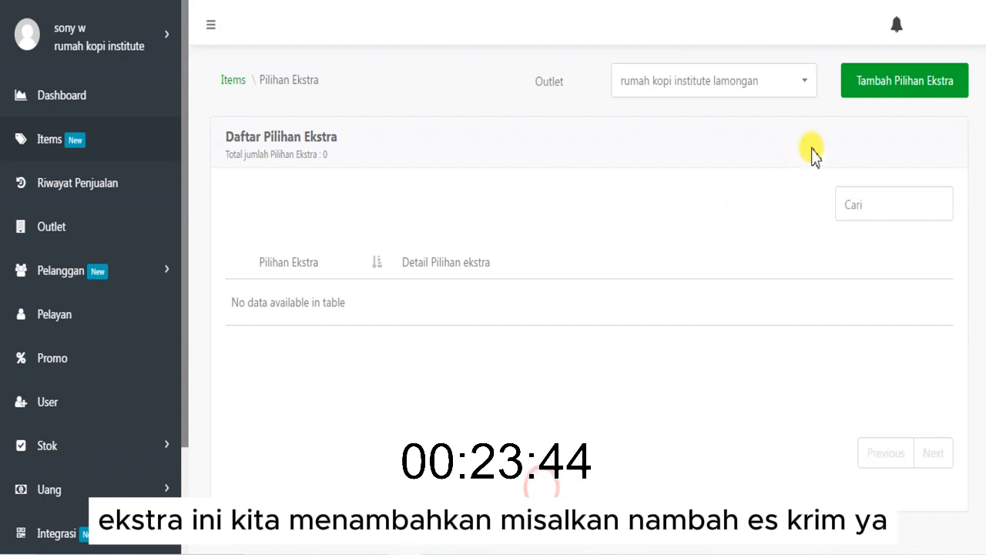
click(884, 91)
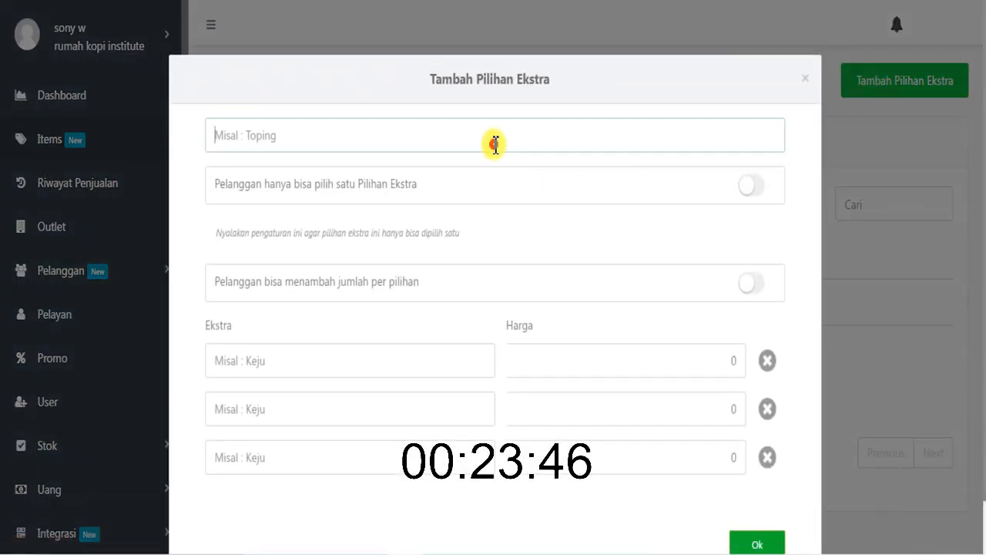
- Name the extra option group "Toping Minuman" and restrict customers to choosing only one extra
click(495, 144)
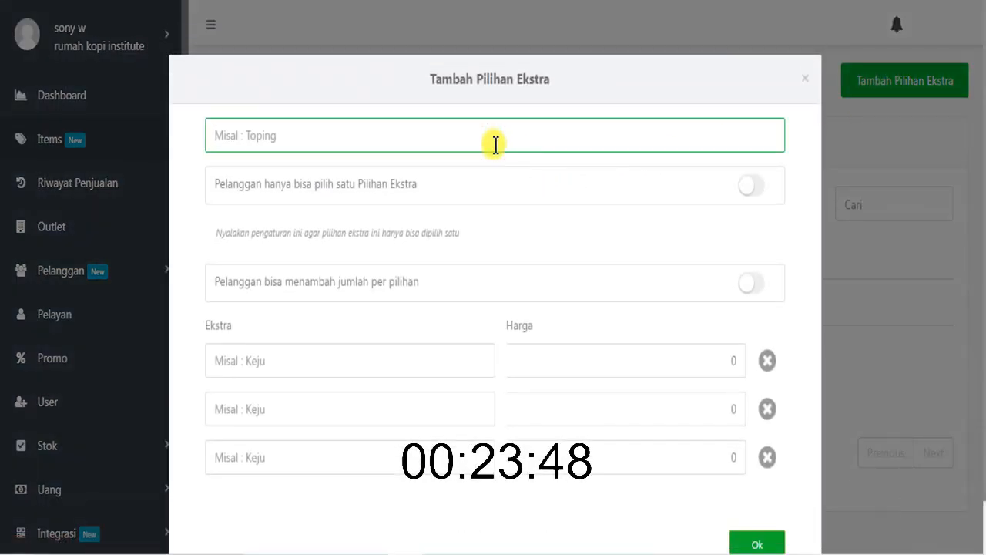
text(Toping )
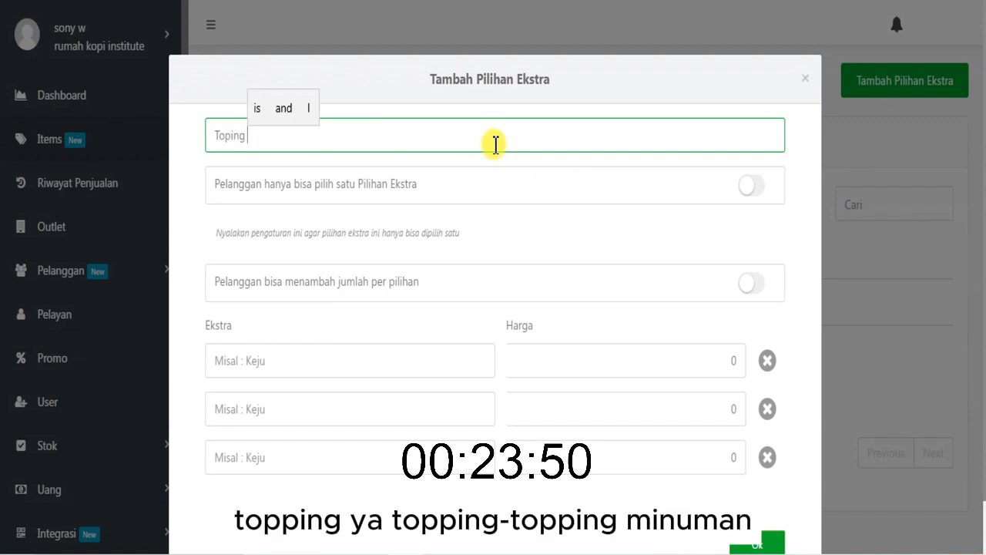
text(Minuman)
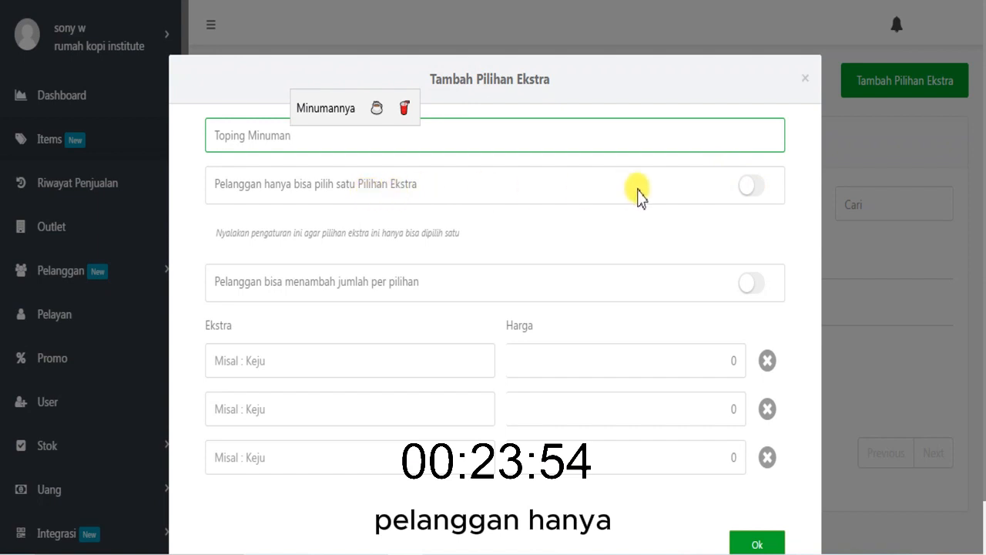
click(750, 186)
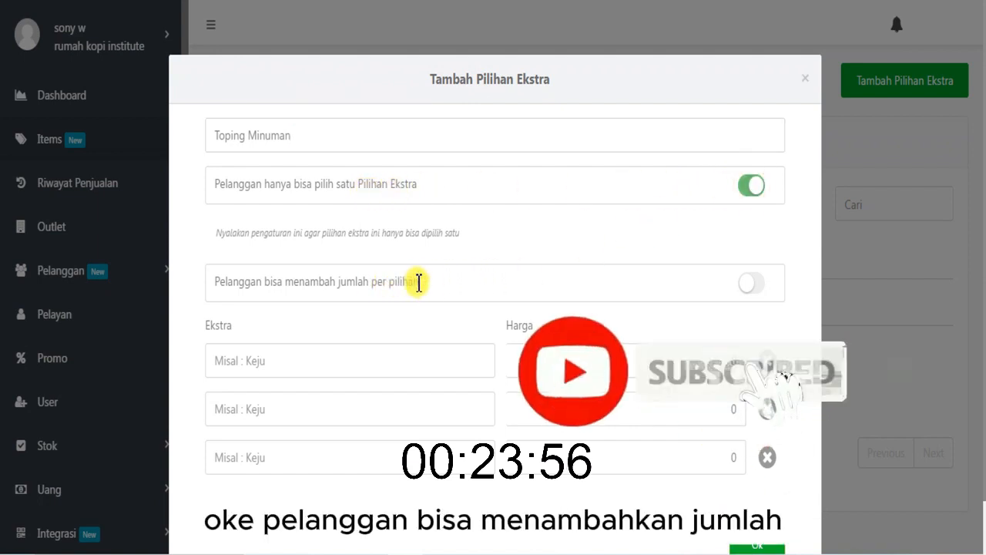
- Enter "Ice Cream" and "Whiped cream" as the first two extras of the group
click(327, 373)
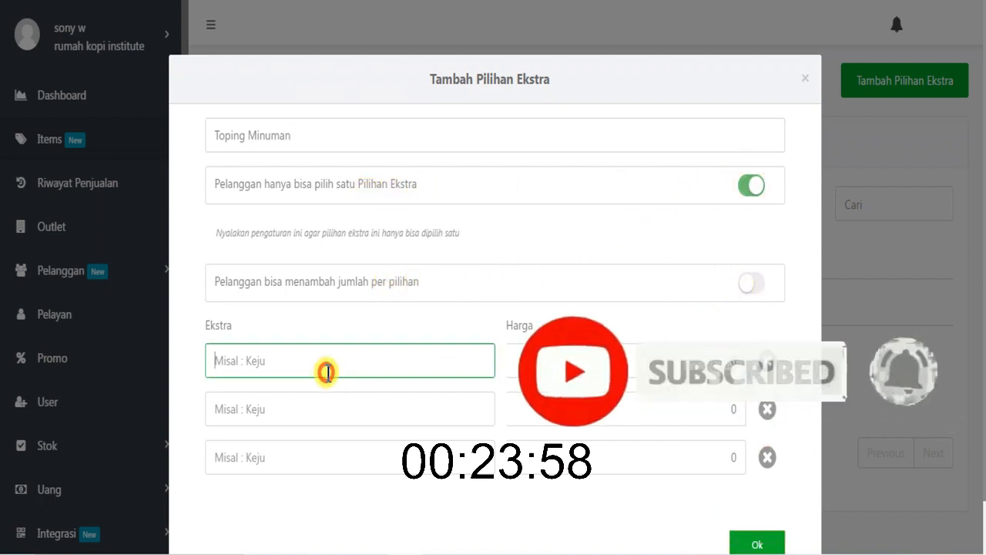
text(Ice)
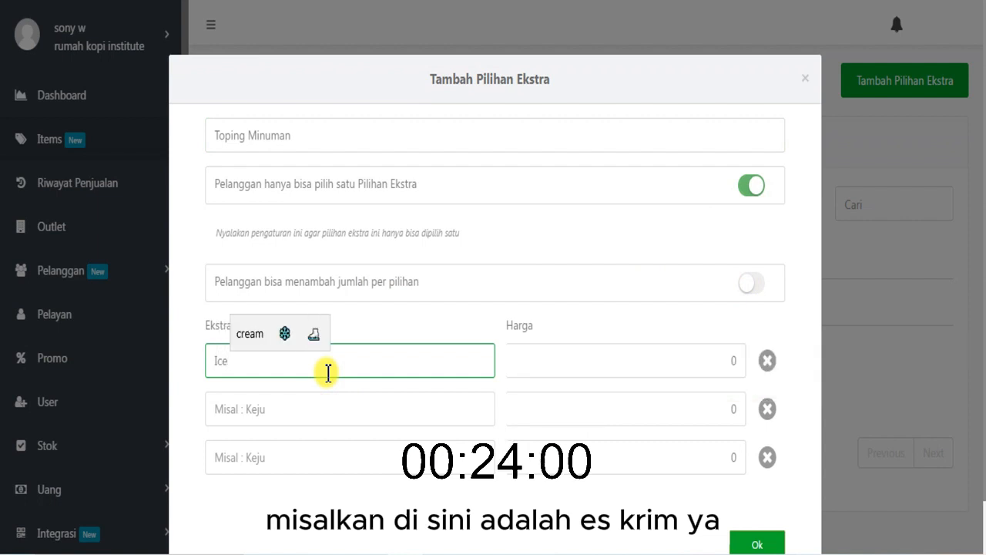
text( Cream)
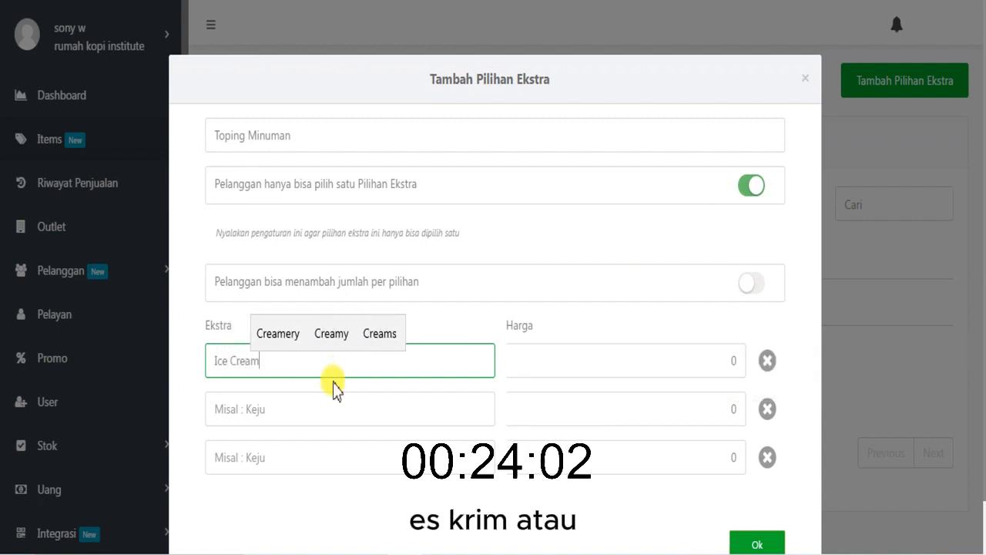
click(331, 407)
text(Whiped)
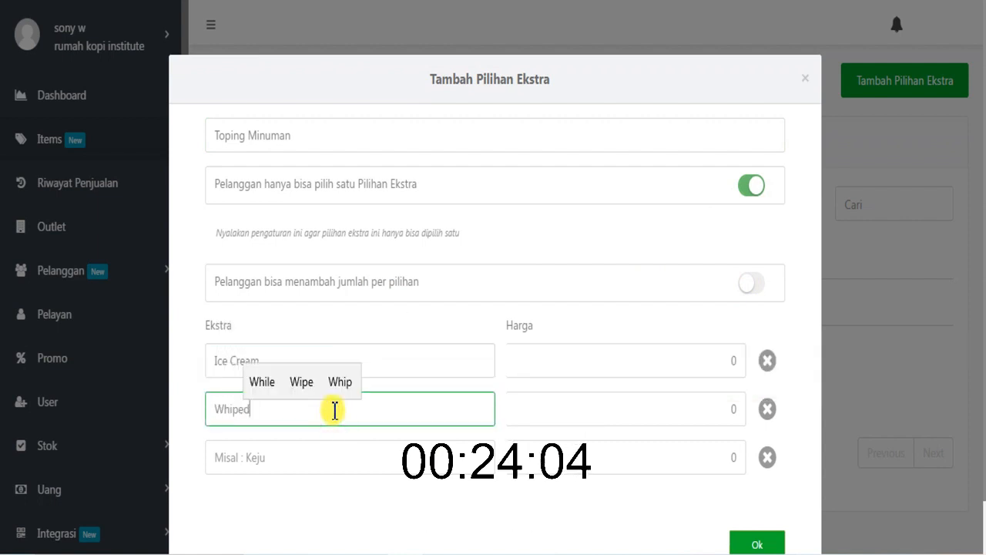
text( cream)
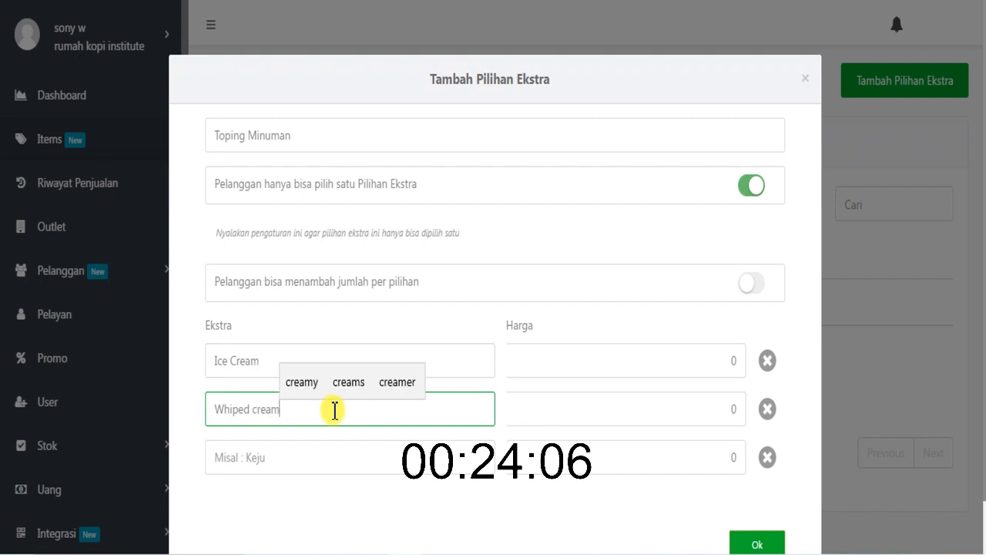
- Set the extra prices to Rp 4.000 for Ice Cream and Rp 5.000 for Whiped cream
click(558, 356)
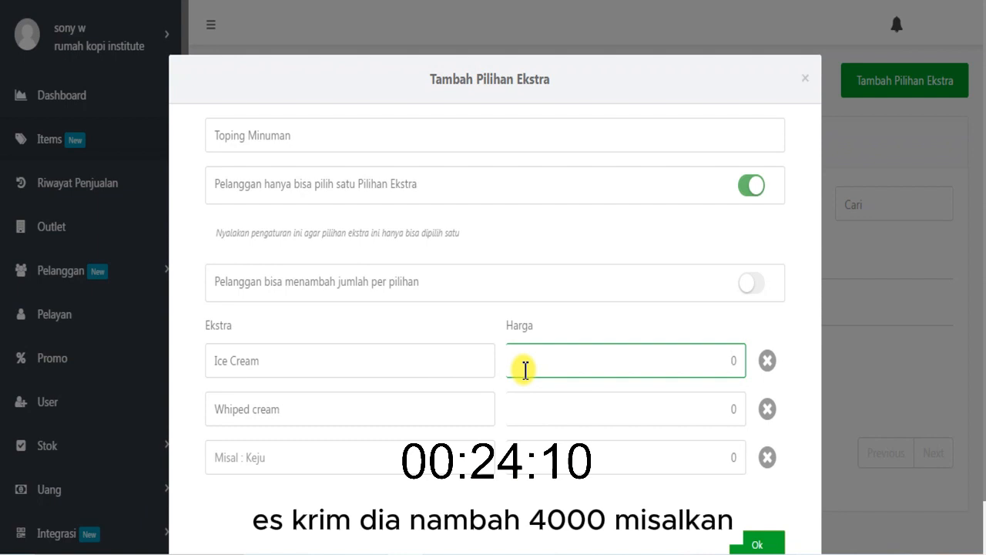
text(40)
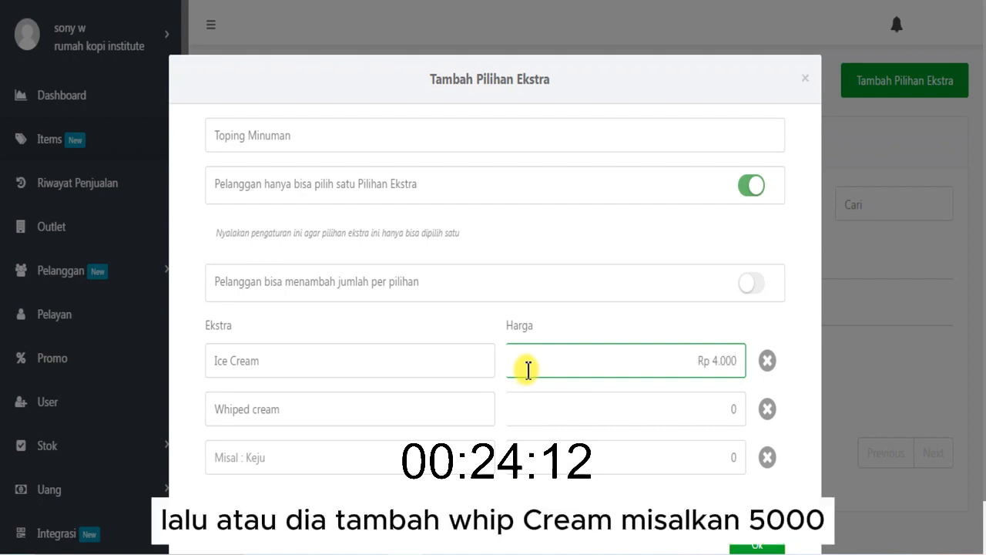
click(380, 404)
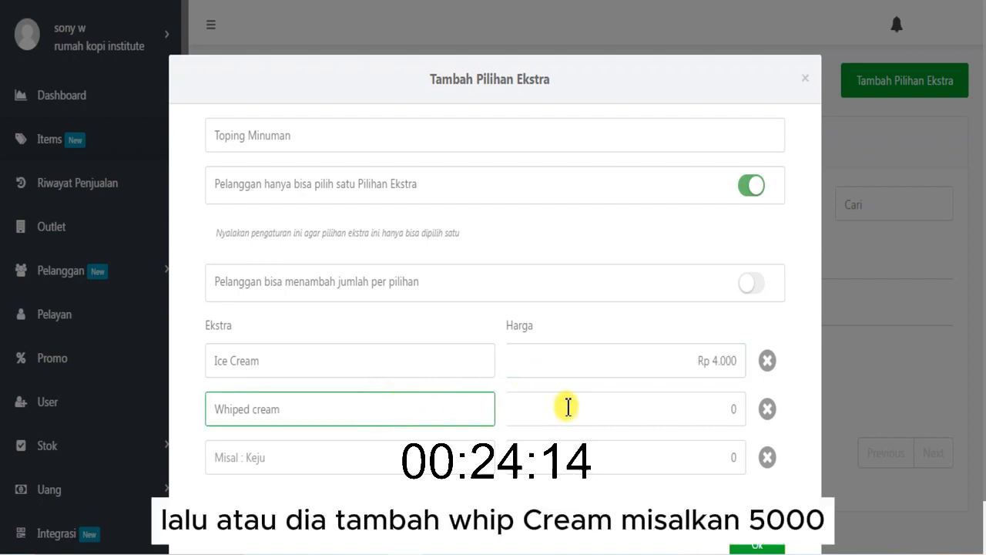
click(732, 410)
text(5)
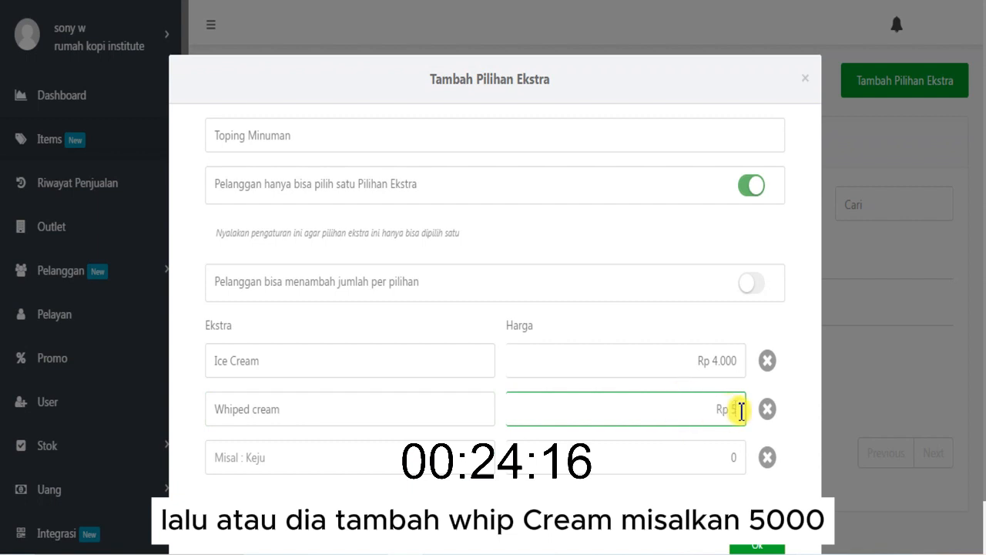
text(000)
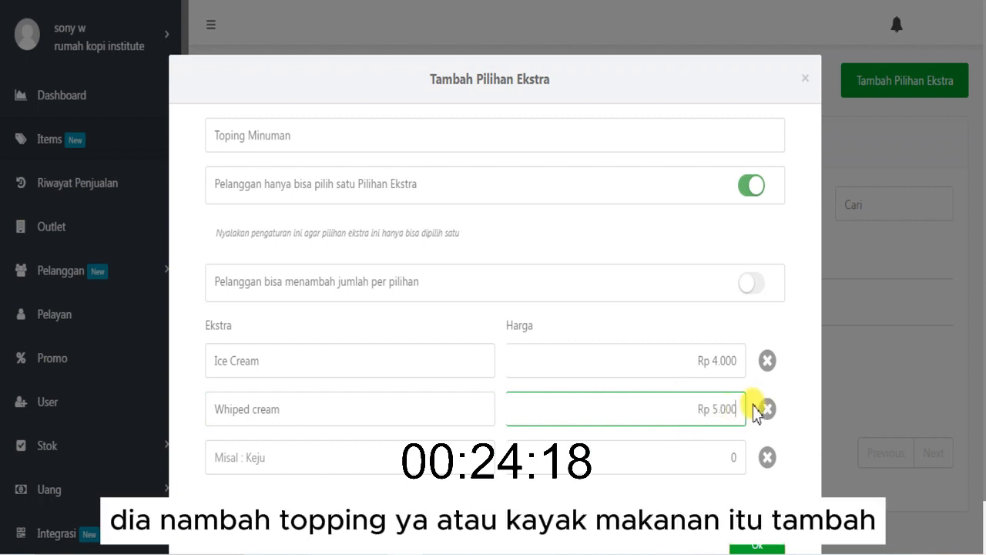
- Remove the empty third extra row and save the group for the rumah kopi institute outlet in lamongan
scroll(702, 487, down, 1)
scroll(702, 488, up, 1)
scroll(754, 505, down, 1)
scroll(753, 497, down, 1)
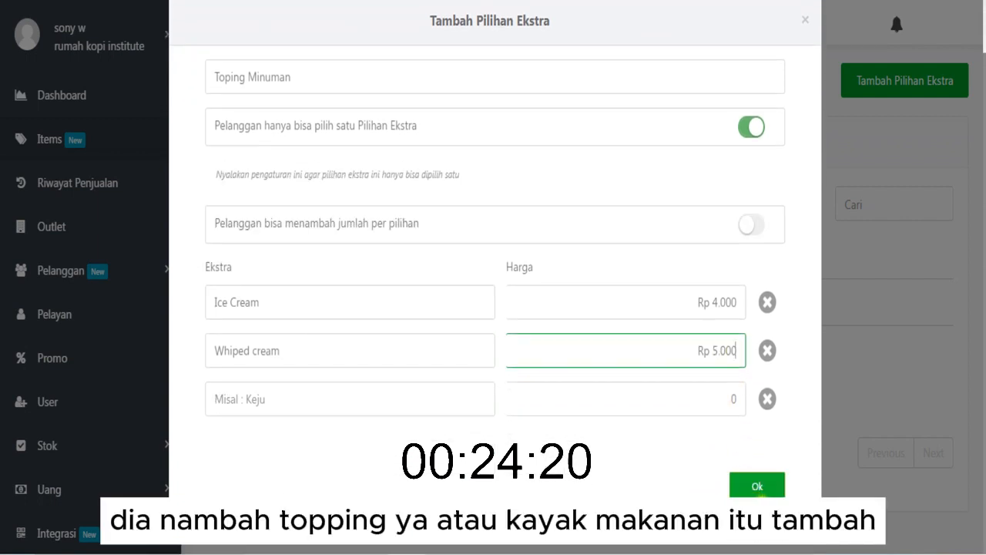
click(757, 487)
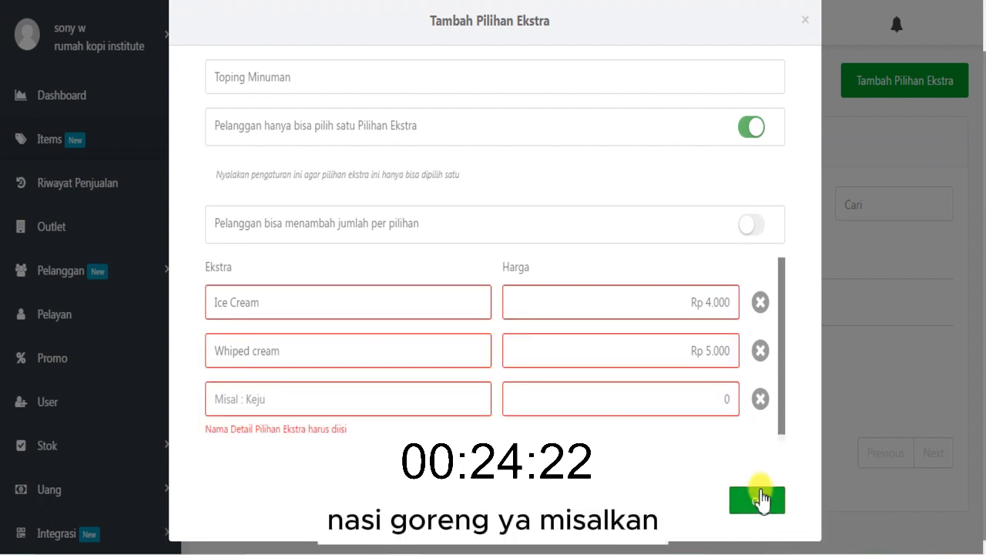
click(760, 399)
click(757, 485)
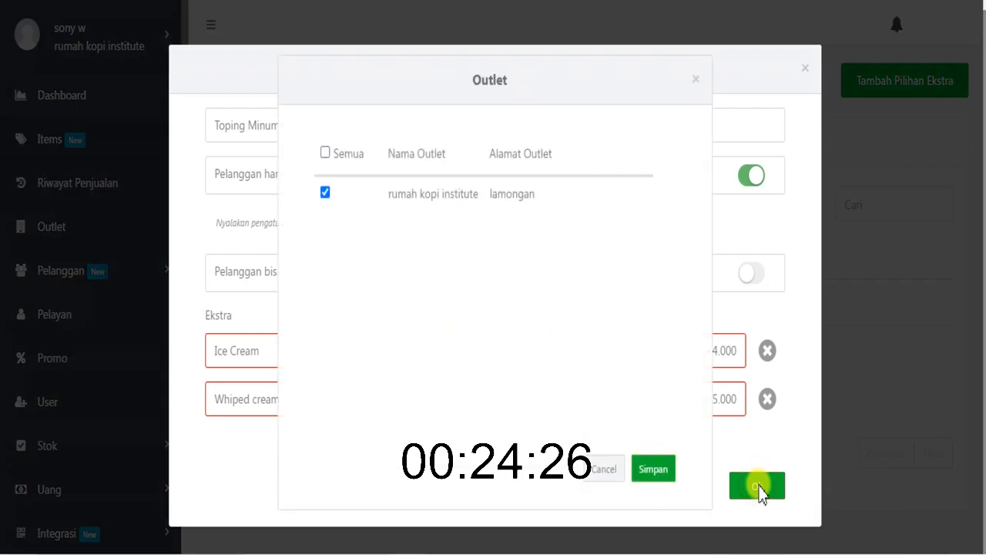
click(653, 468)
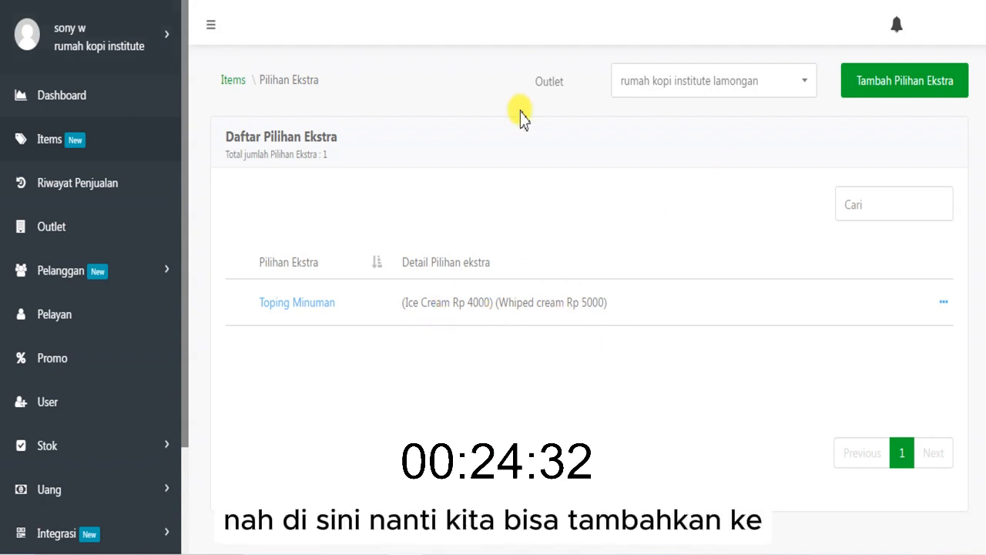
- Apply the Toping Minuman extras to the products Es Kopi Susu Gula Aren and Ice Coklat
click(943, 304)
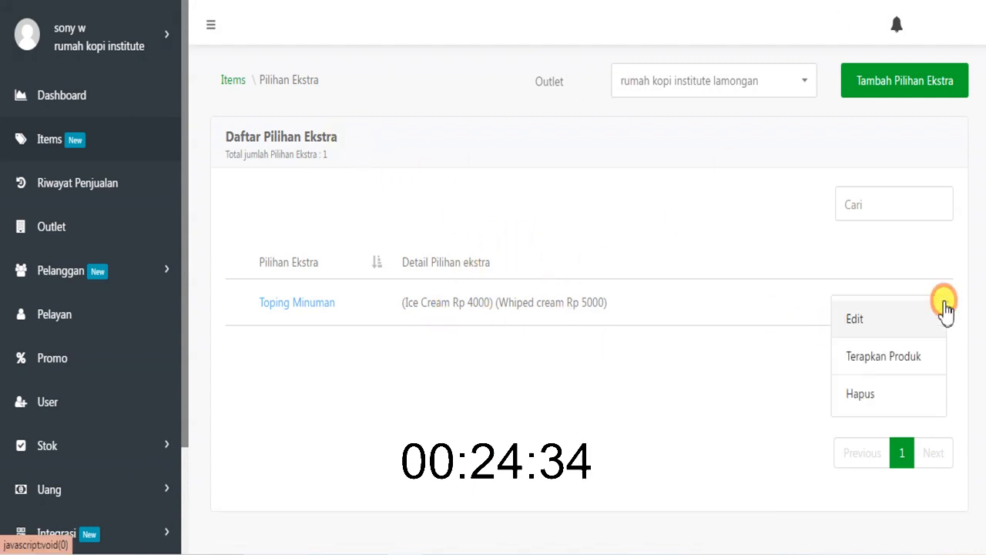
click(903, 356)
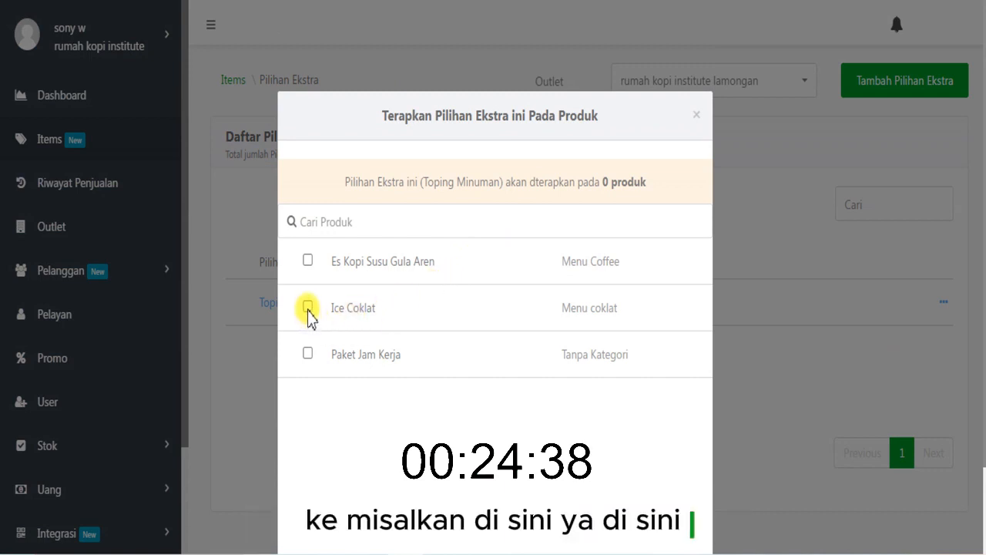
click(306, 262)
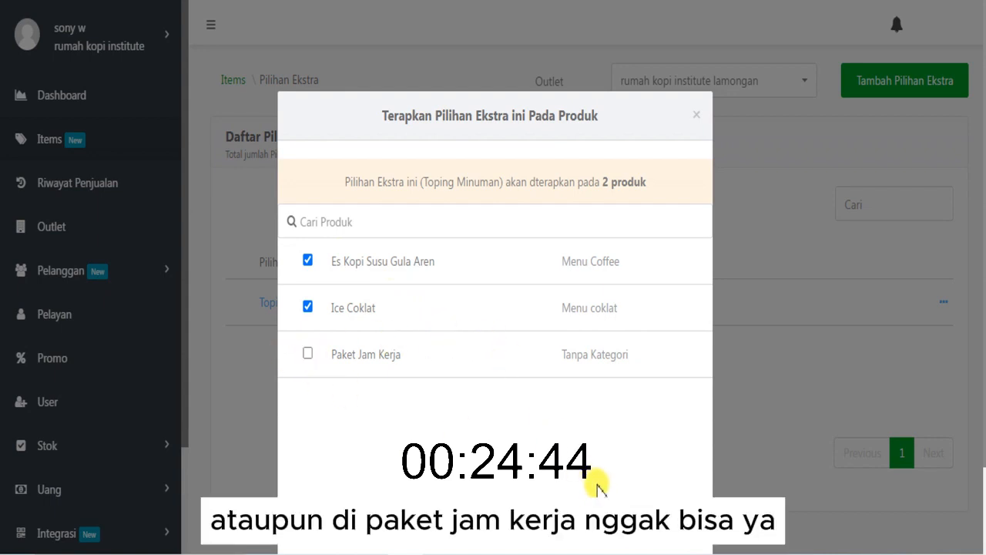
click(630, 535)
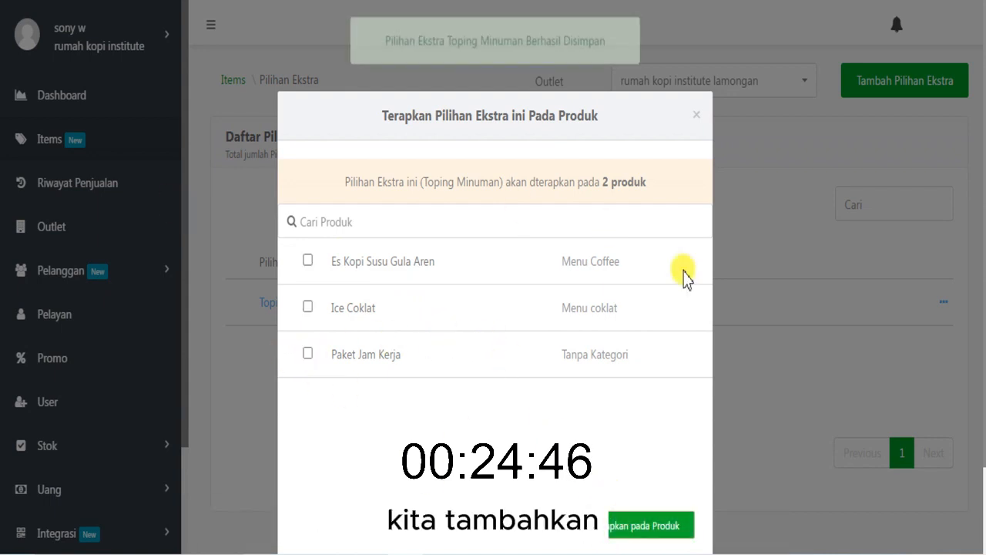
click(724, 263)
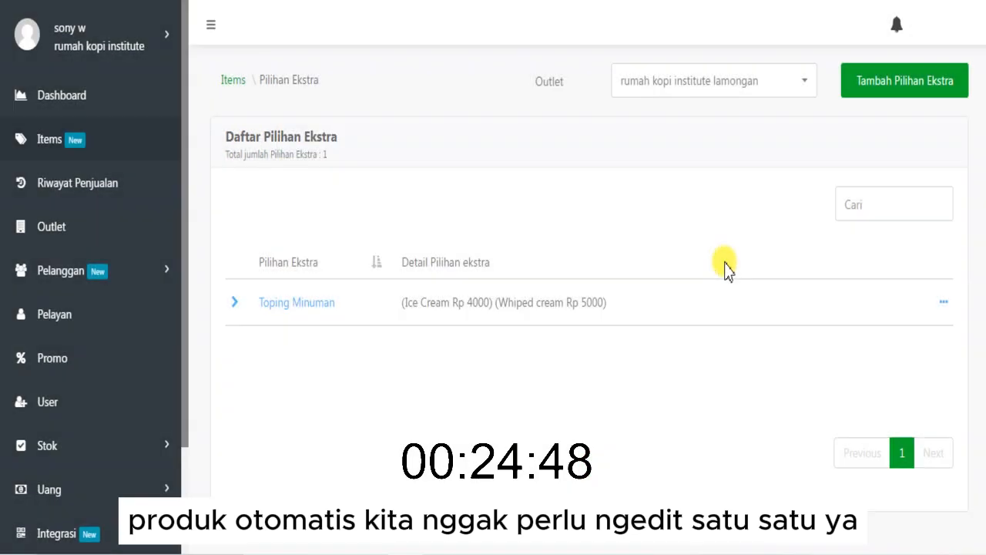
- Return to the Items overview and append the lines "- paket", "- pilihan extra" and "- diskon" to the sticky note
click(238, 83)
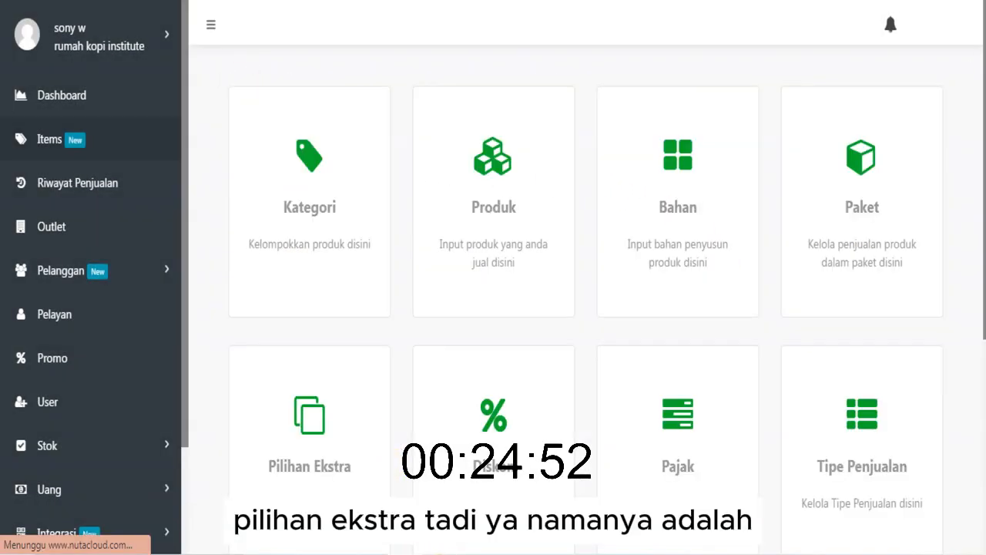
key(Return)
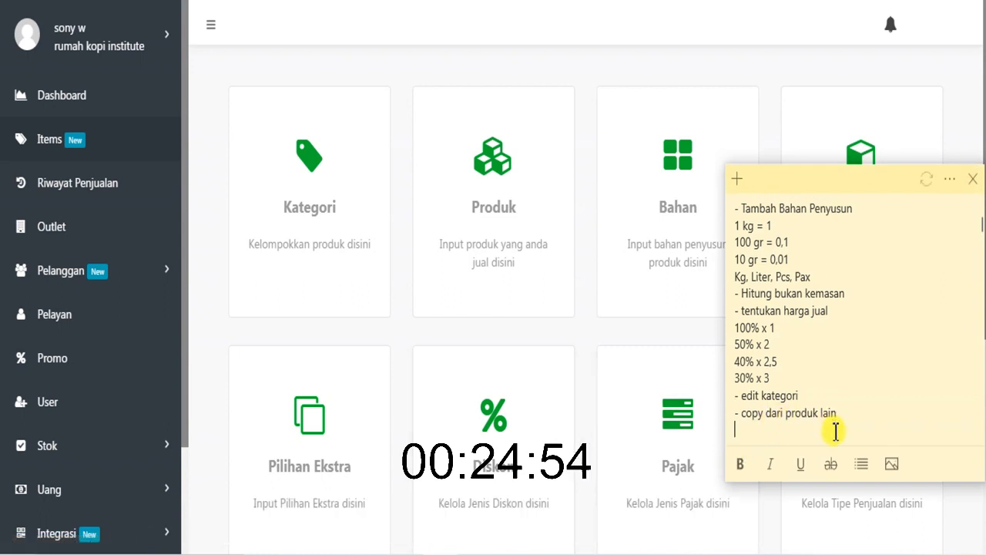
text(- paket)
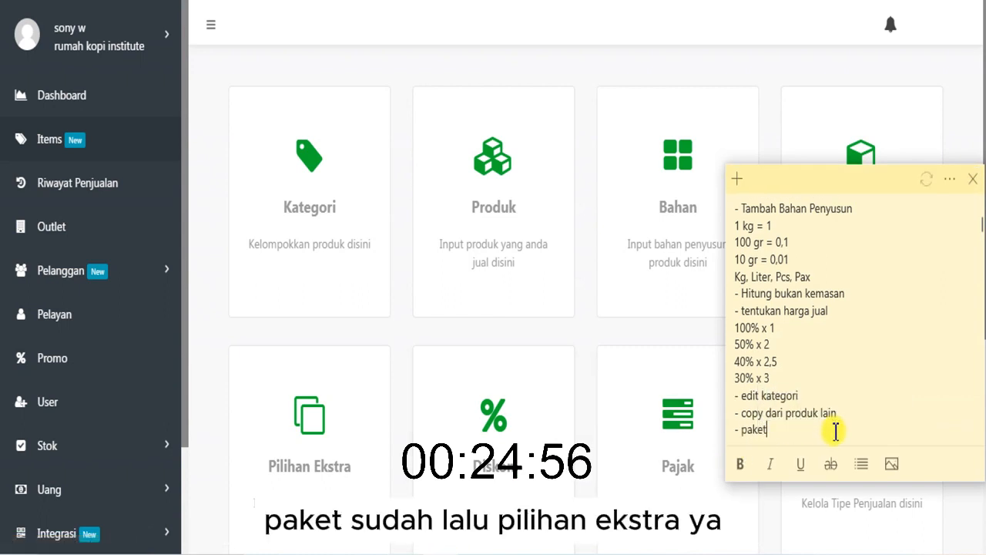
key(Return)
text(- pil)
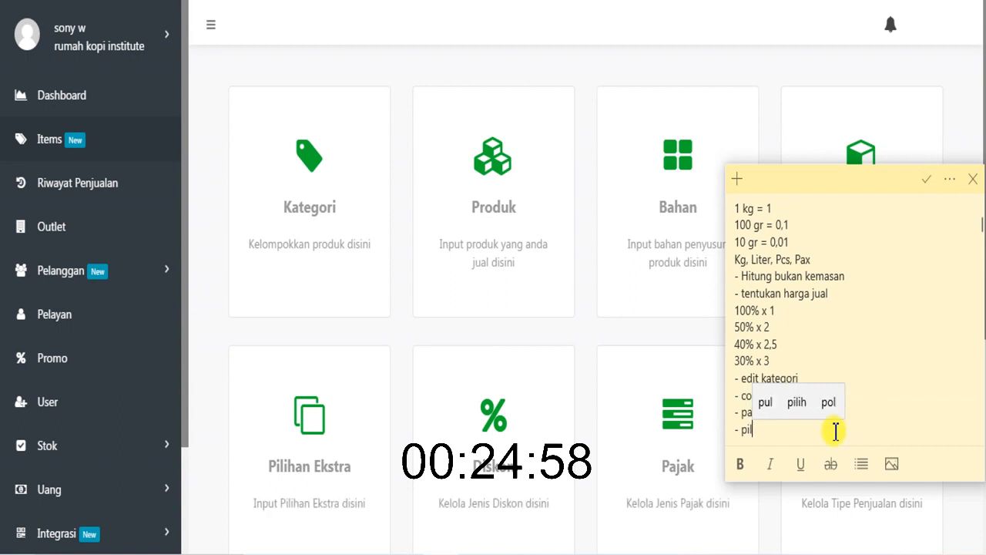
text(ihan extra)
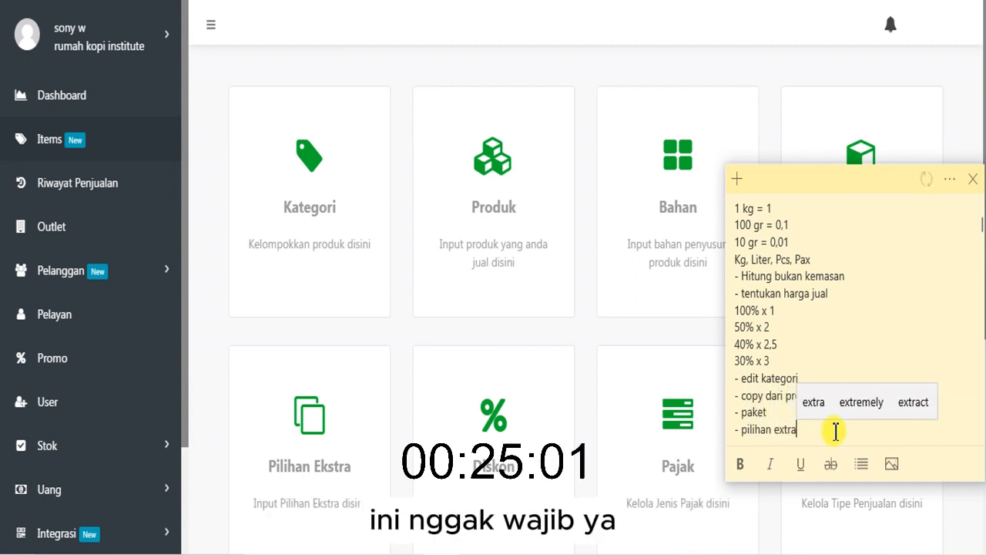
key(Return)
text(-)
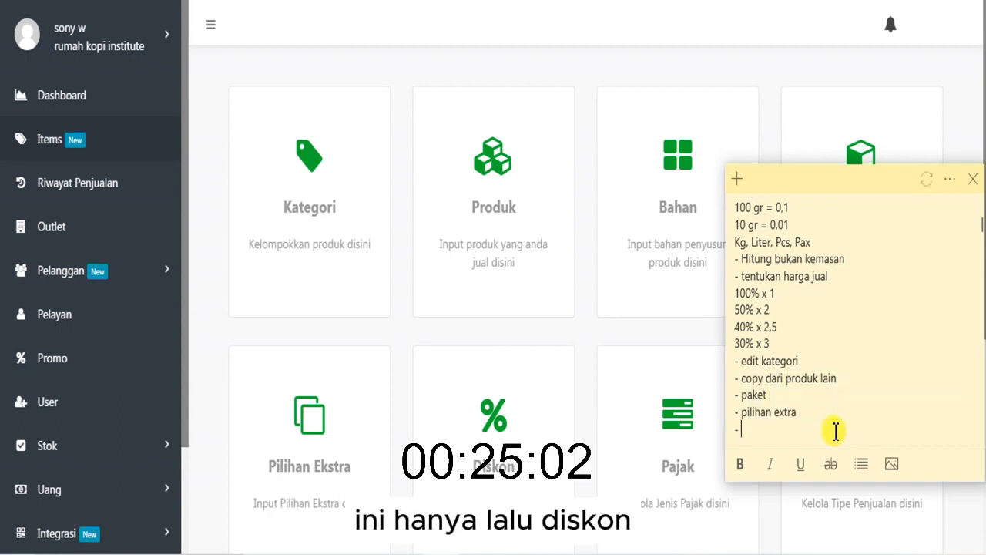
text( diskon)
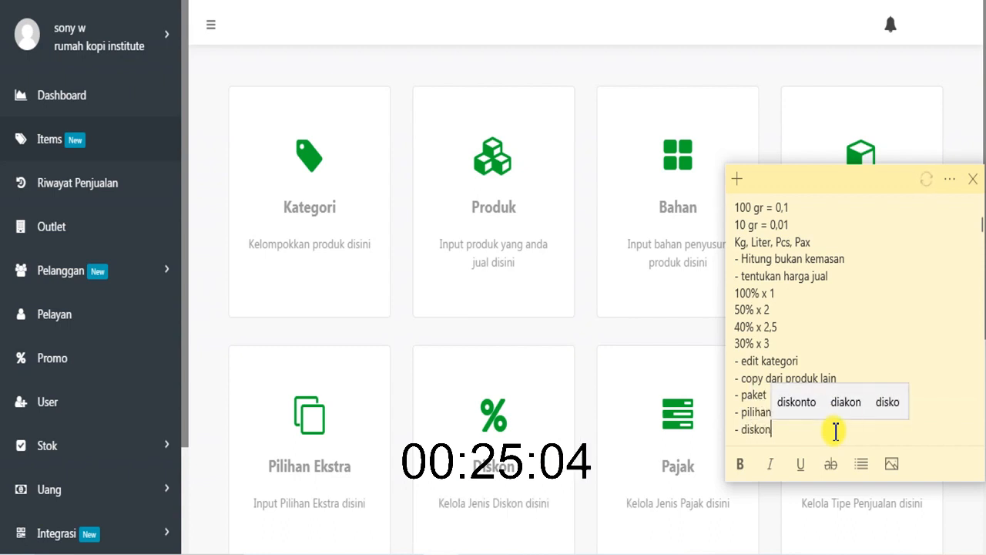
- Append the line "- pajak" to the end of the sticky note
key(Return)
text(- )
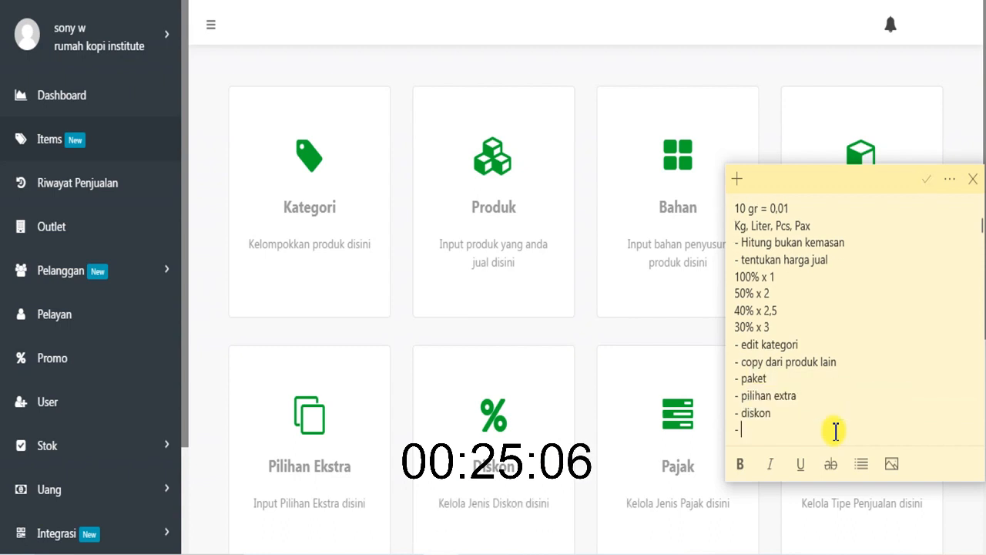
text(apajak)
- Add and save a discount named Diskon Pelajar with a value of 10% for the rumah kopi institute lamongan outlet
click(551, 464)
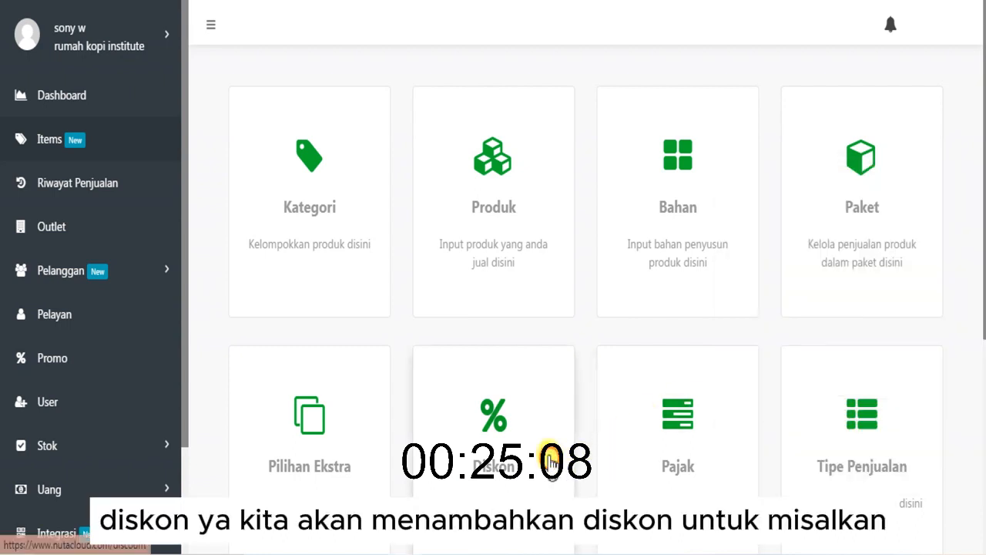
click(928, 84)
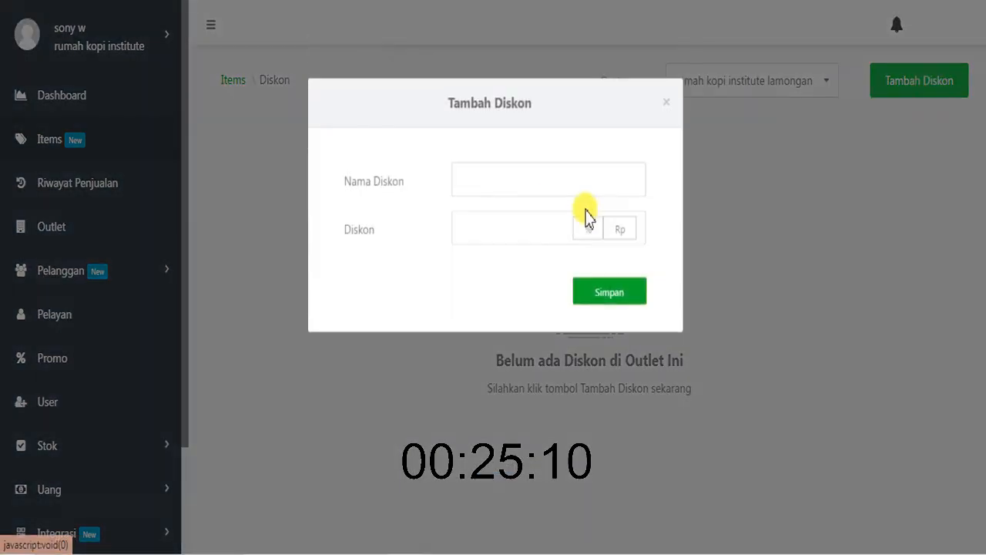
click(496, 194)
text(Disko)
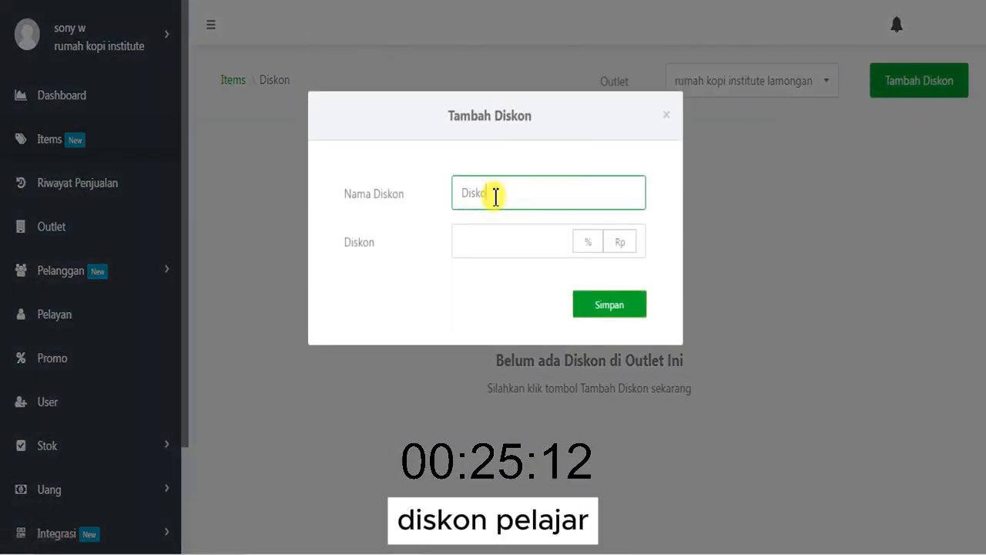
text(n Pelaha)
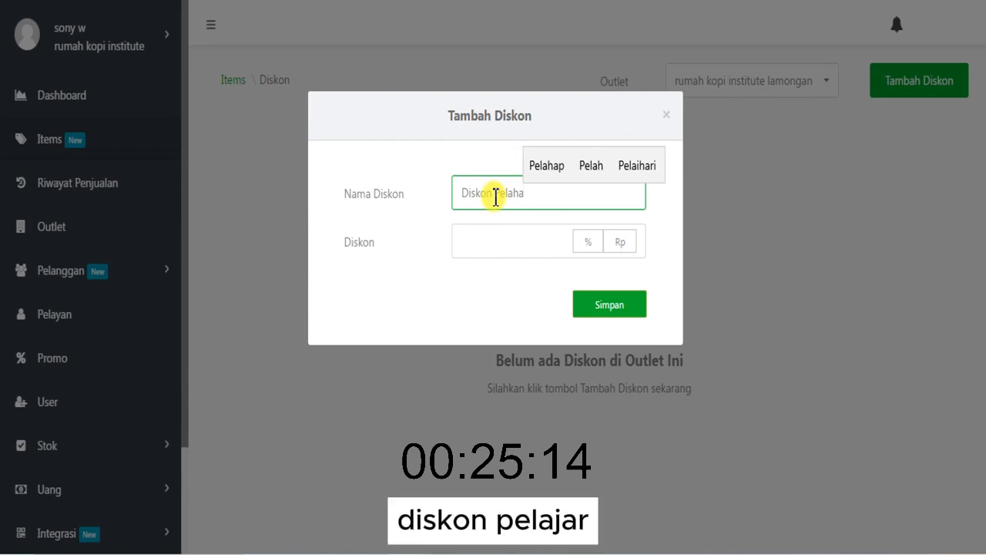
key(BackSpace)
key(BackSpace)
text(jar)
click(500, 253)
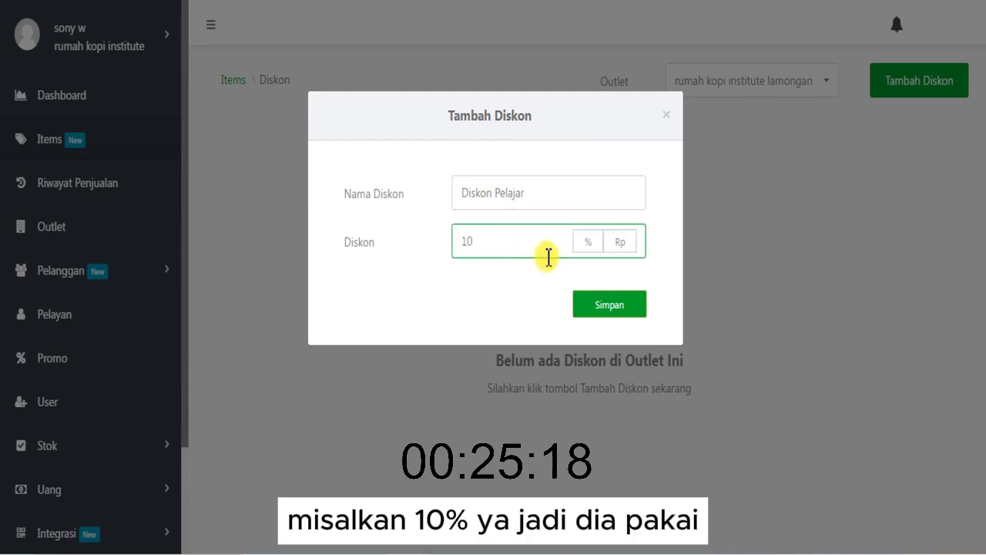
click(587, 244)
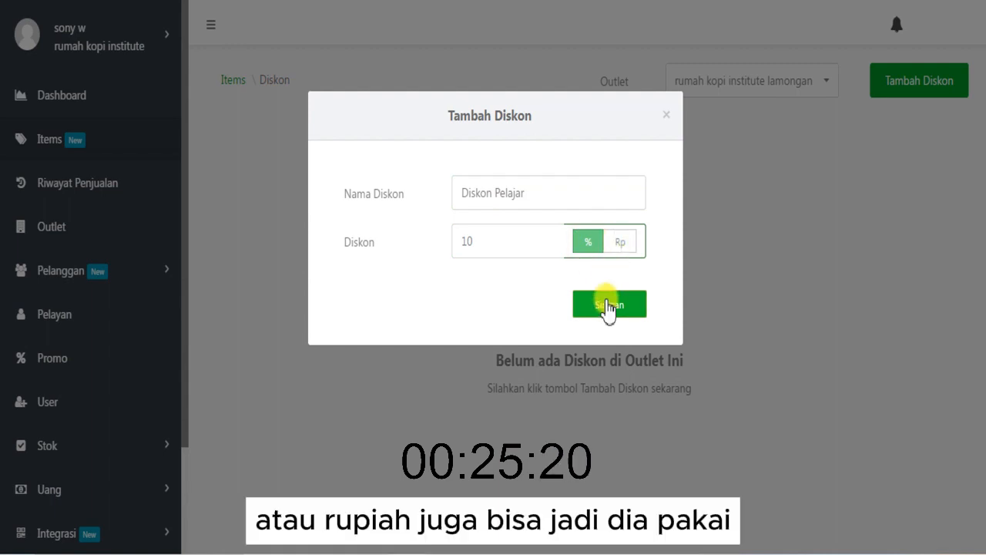
click(607, 306)
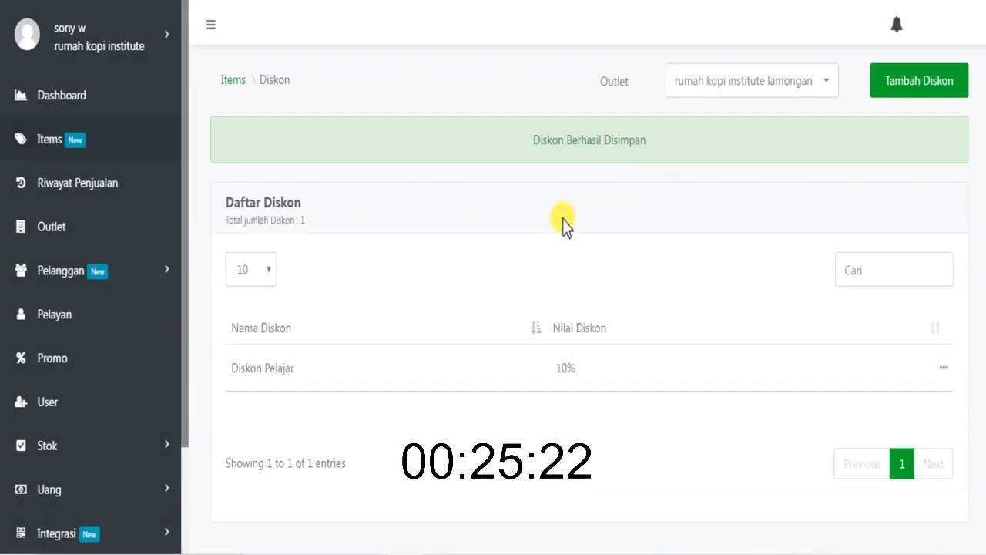
- Check which actions are available for the Diskon Pelajar discount in the discount list
click(937, 369)
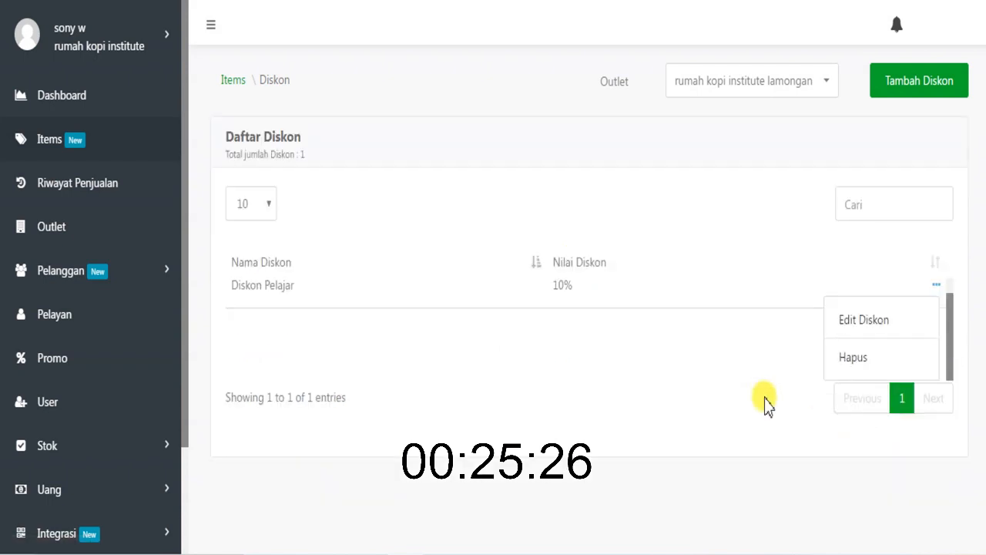
click(737, 382)
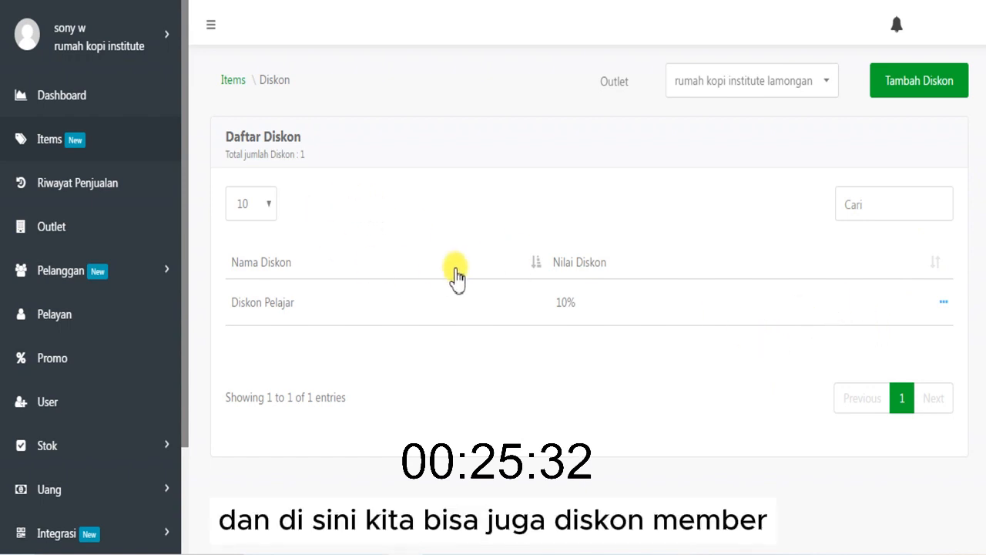
drag(235, 298, 346, 306)
click(370, 299)
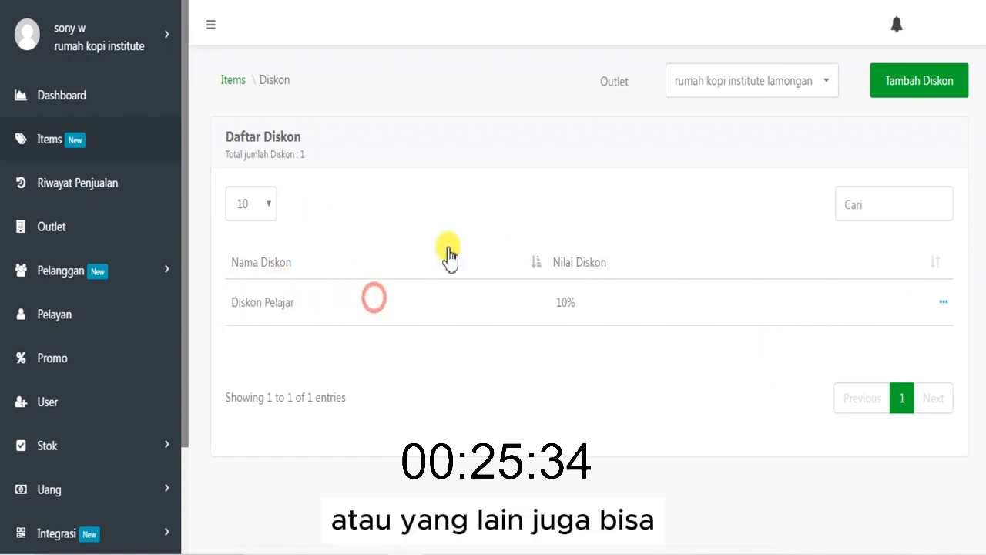
- Start a new tax for the lamongan outlet named Pajak Resto with a value of 10%
click(234, 80)
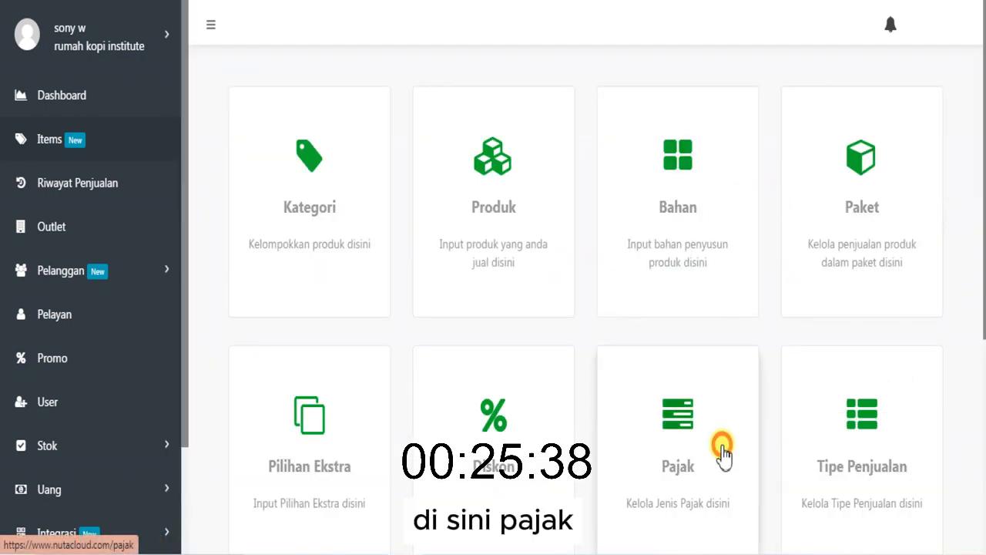
click(723, 454)
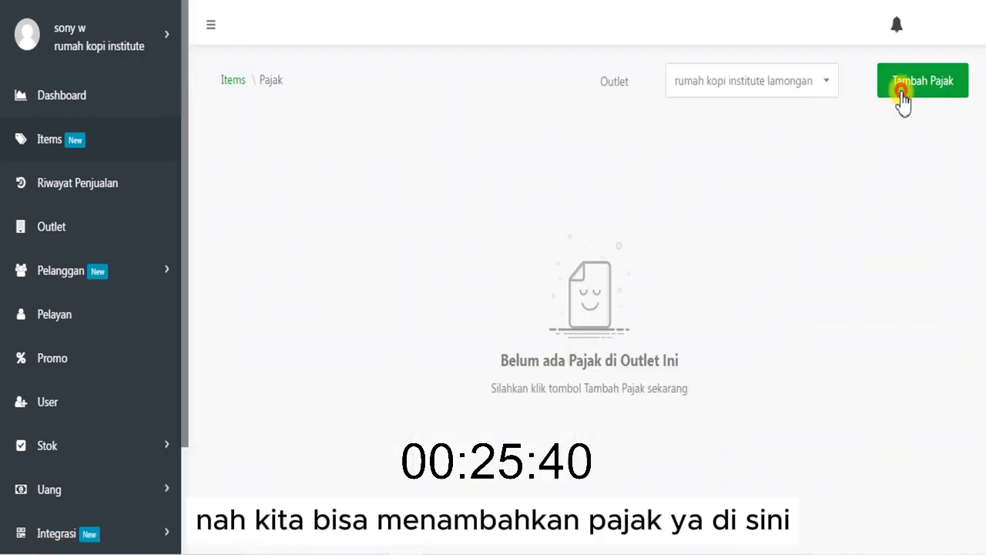
click(900, 93)
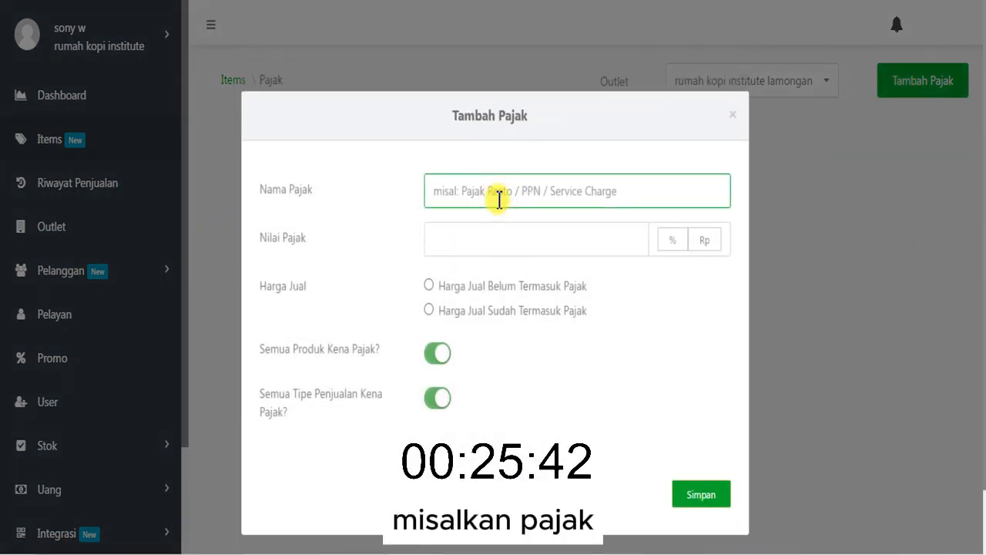
text(Pajak Re)
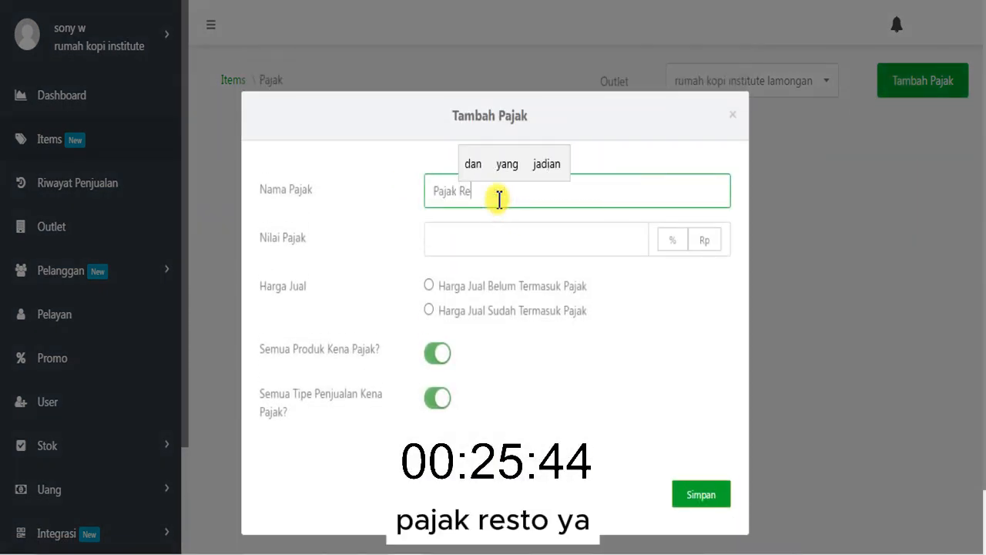
text(sto)
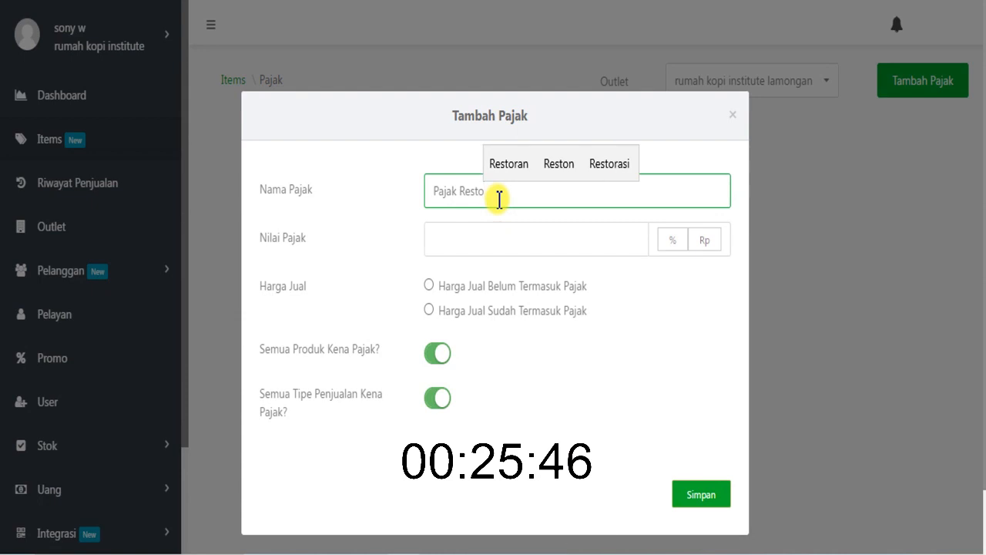
click(507, 238)
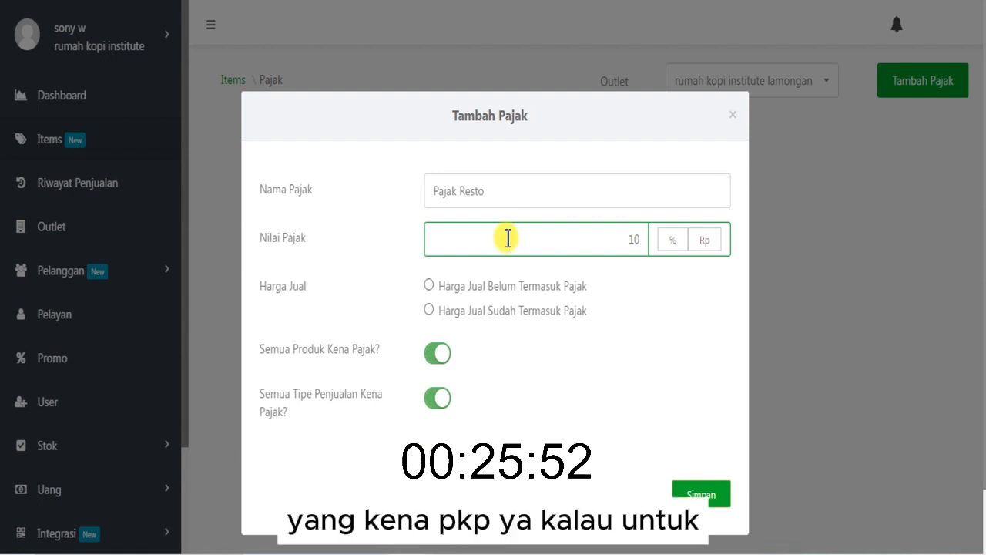
click(668, 239)
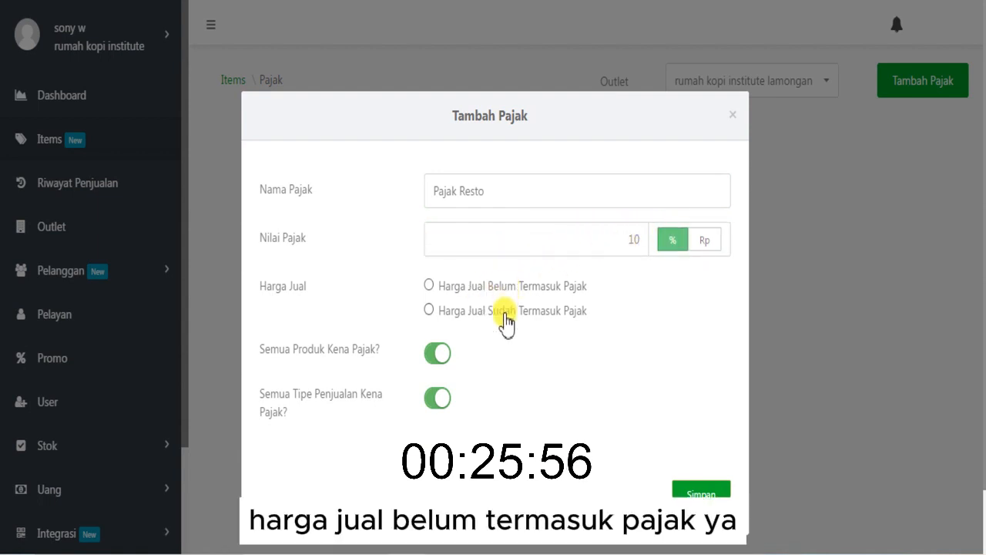
- Choose Harga Jual Belum Termasuk Pajak, switch the all-products tax option off and on again, and close the tax form without saving
click(466, 291)
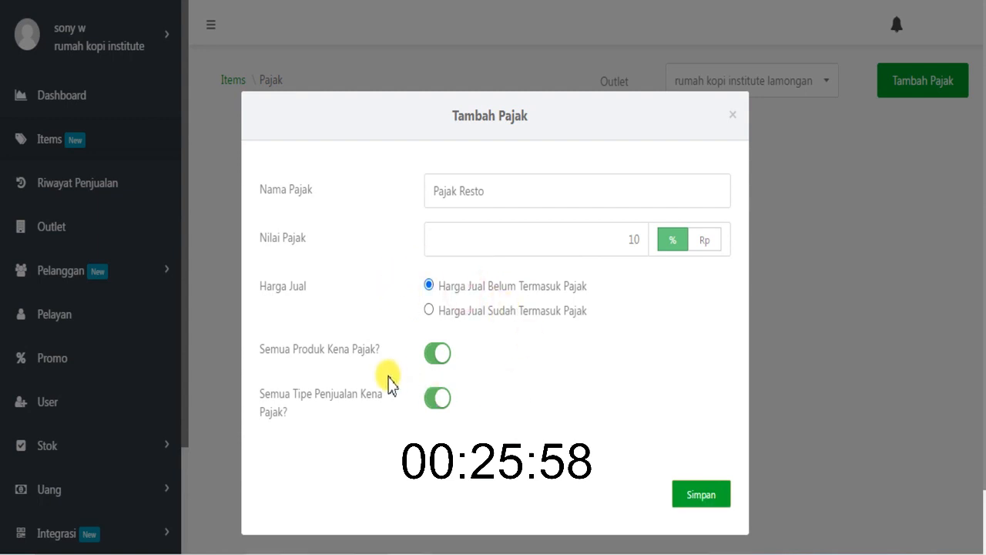
click(426, 357)
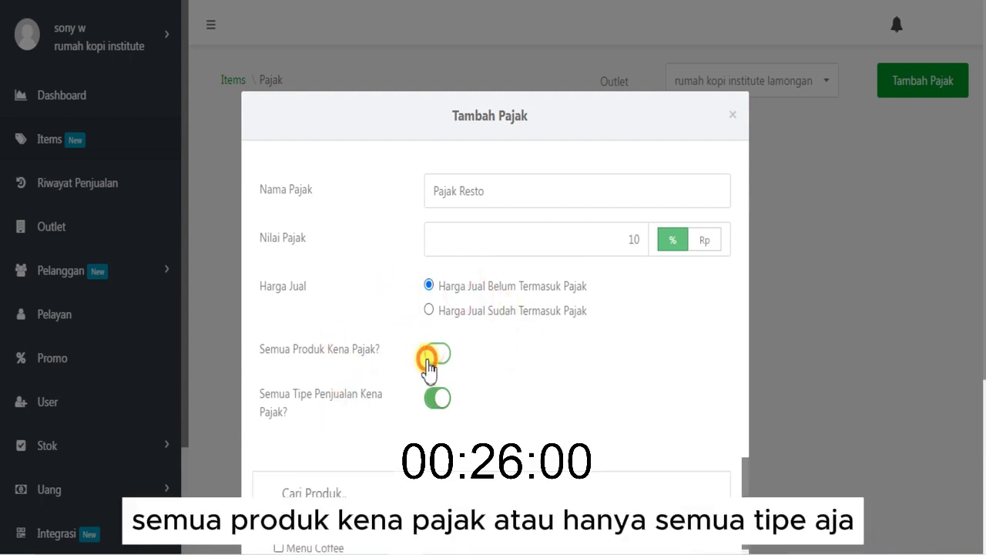
click(437, 355)
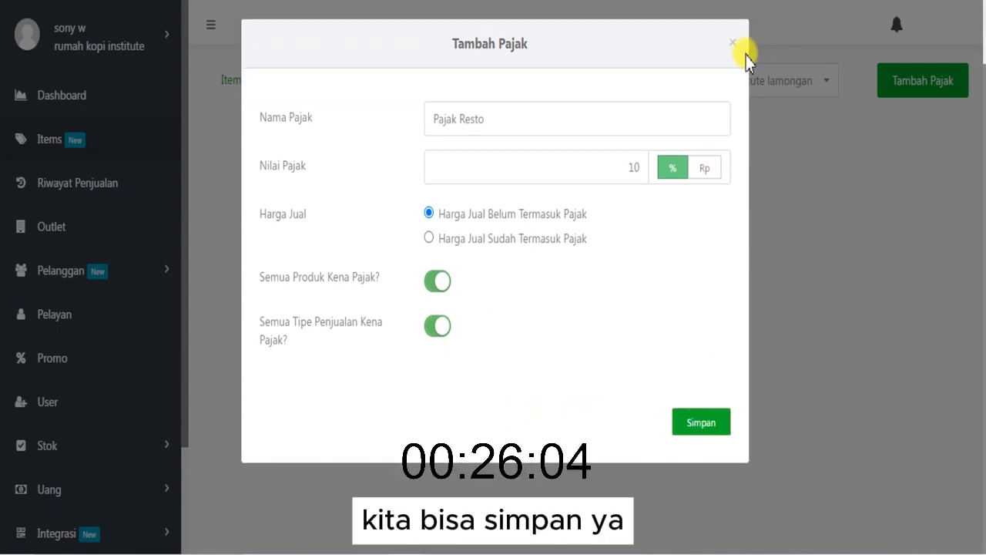
click(742, 52)
- Examine the outlet's list of sale types (Tipe Penjualan) and the markup applied to Go-Food
click(233, 83)
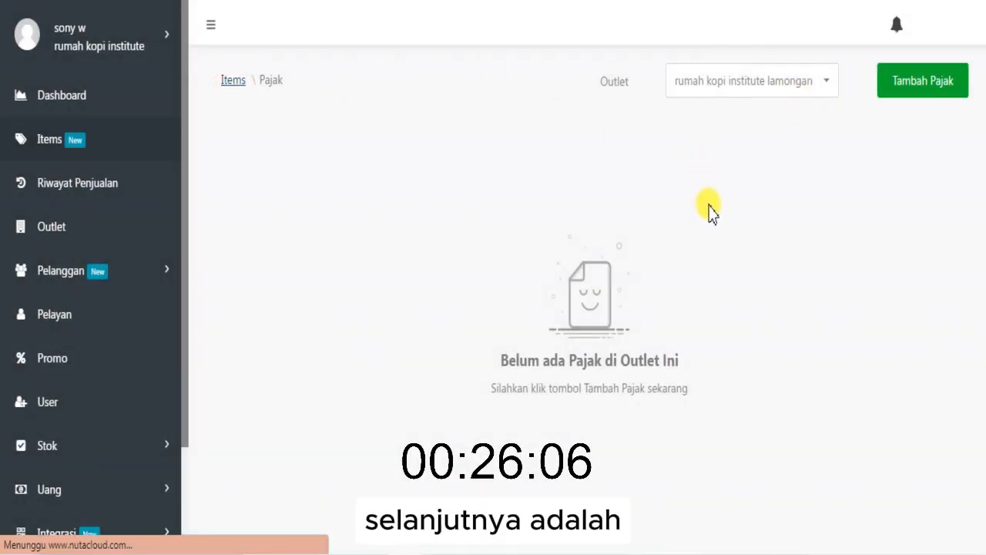
scroll(771, 323, down, 2)
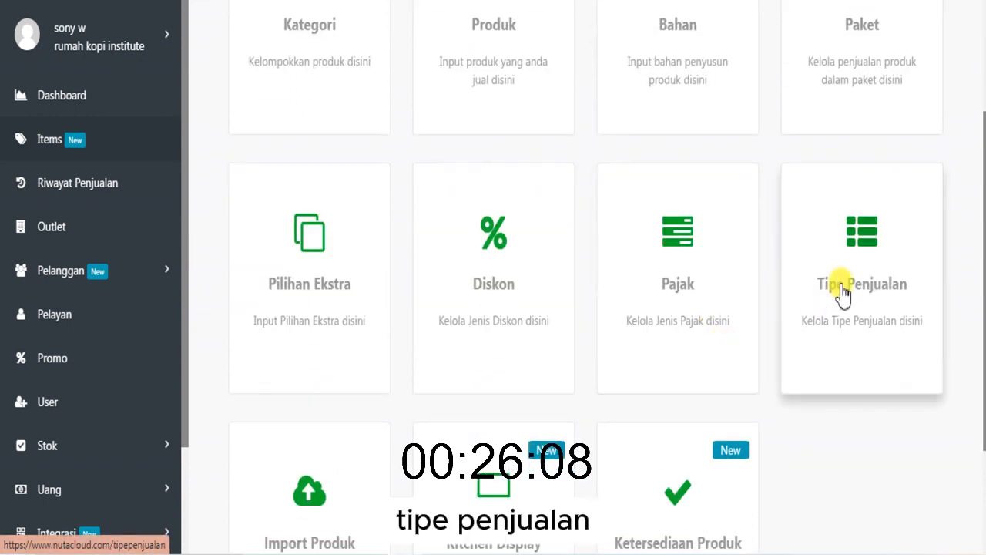
click(840, 291)
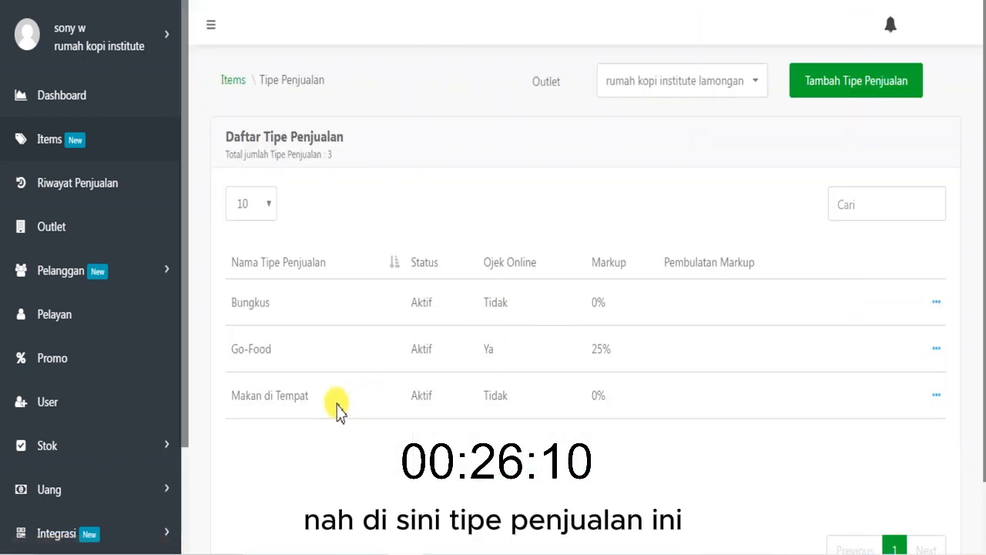
drag(231, 302, 291, 308)
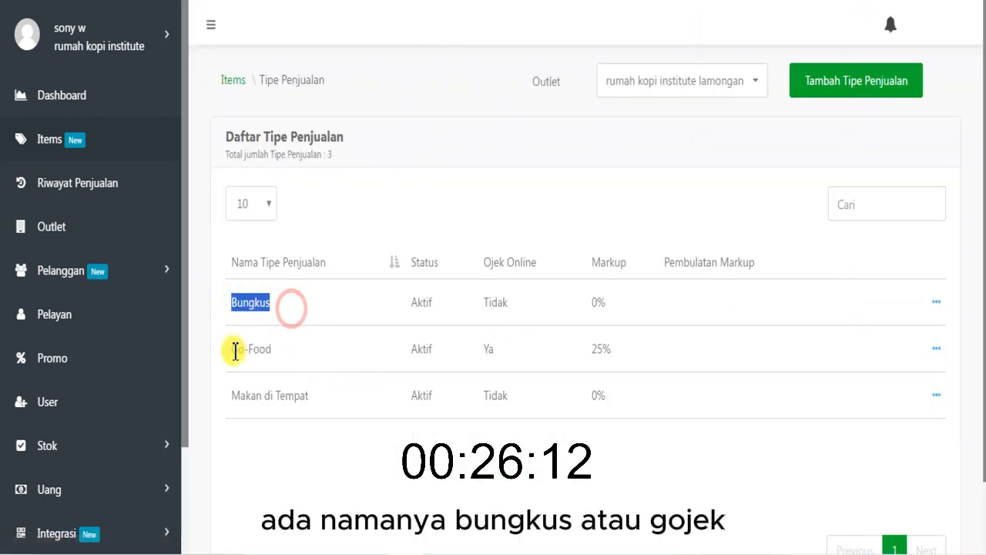
drag(234, 350, 301, 353)
drag(230, 402, 406, 386)
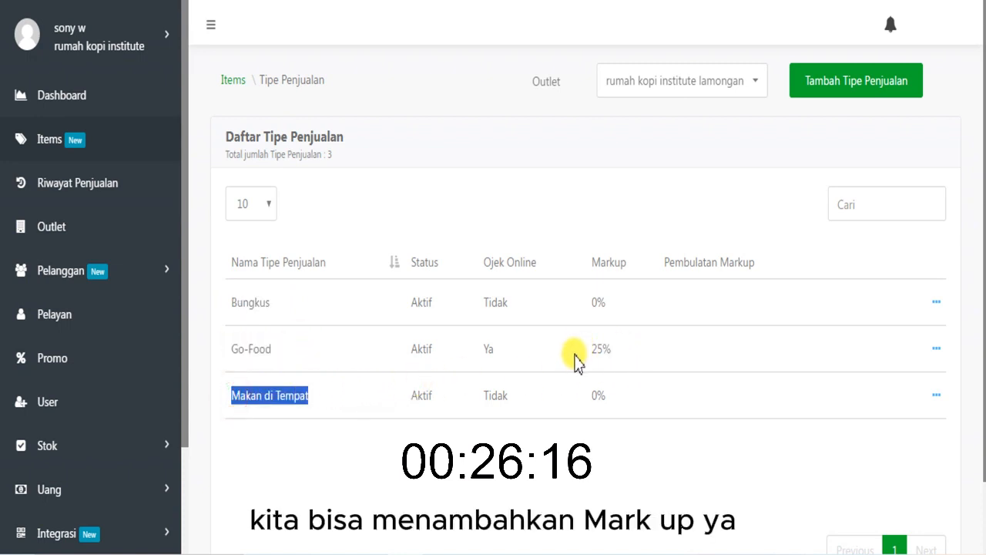
drag(590, 352, 622, 353)
click(634, 350)
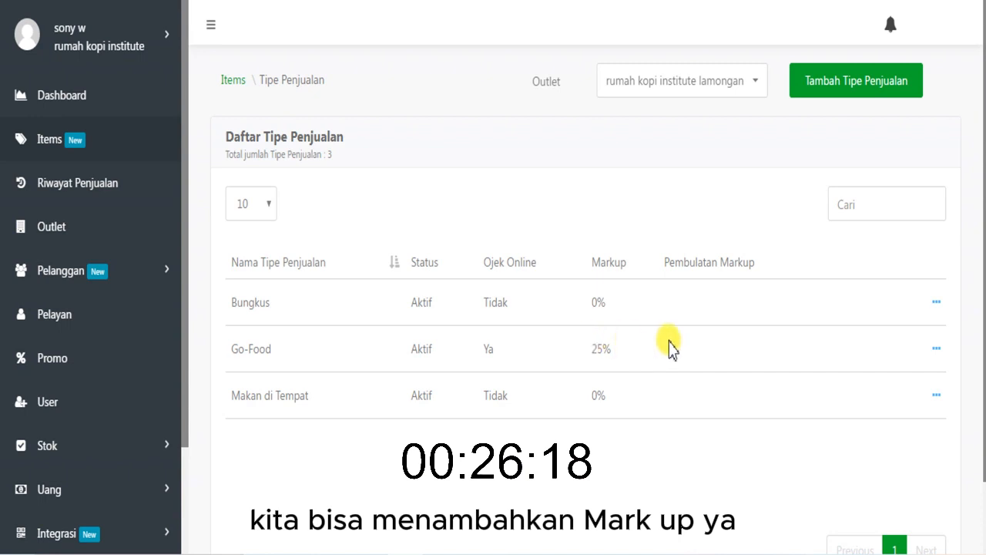
- In the product availability settings, switch Es Kopi Susu Gula Aren to Habis and back to Tersedia
click(235, 85)
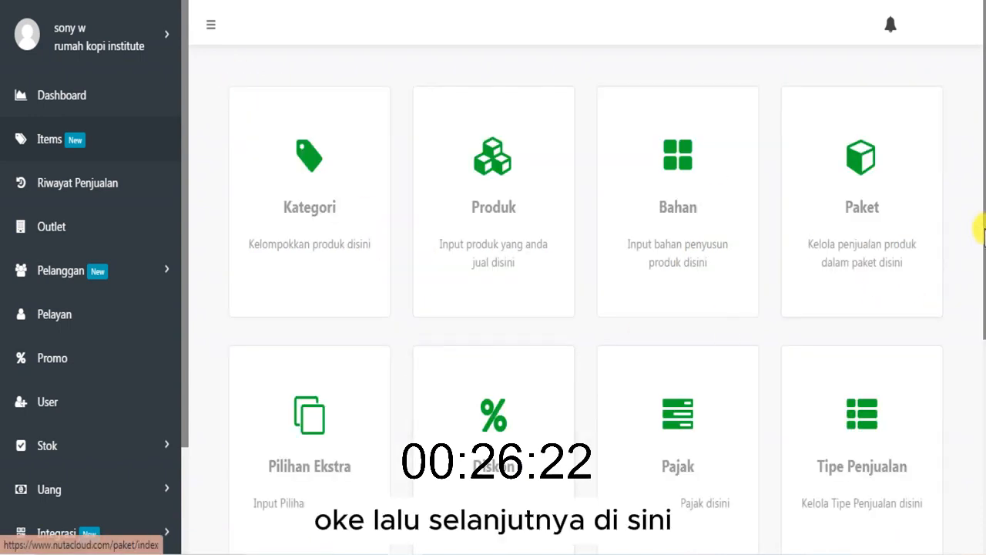
drag(981, 220, 887, 451)
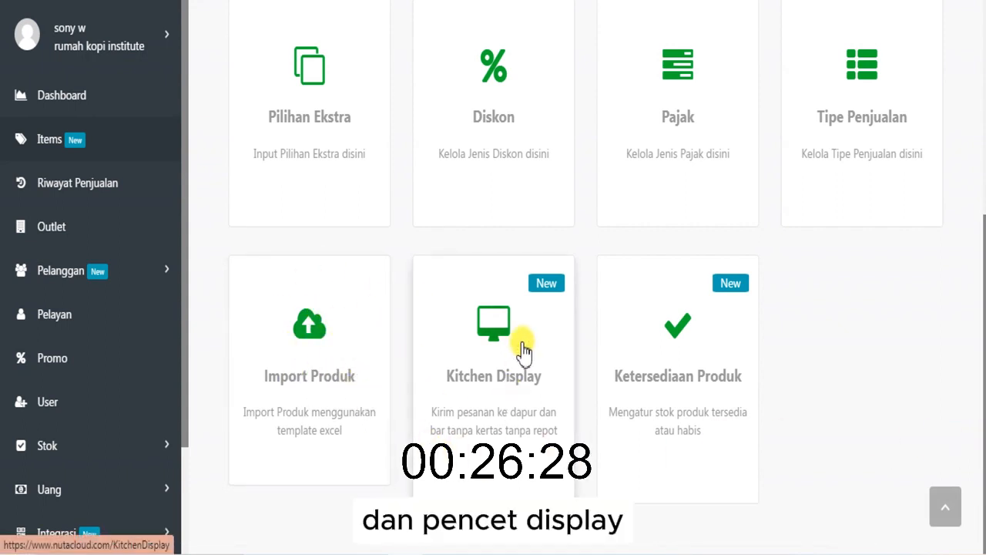
click(672, 360)
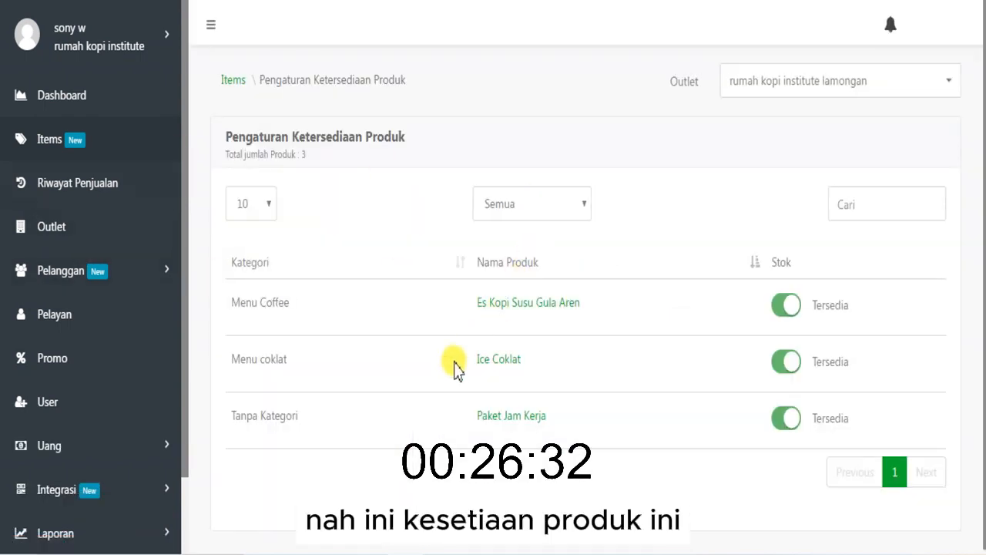
click(787, 316)
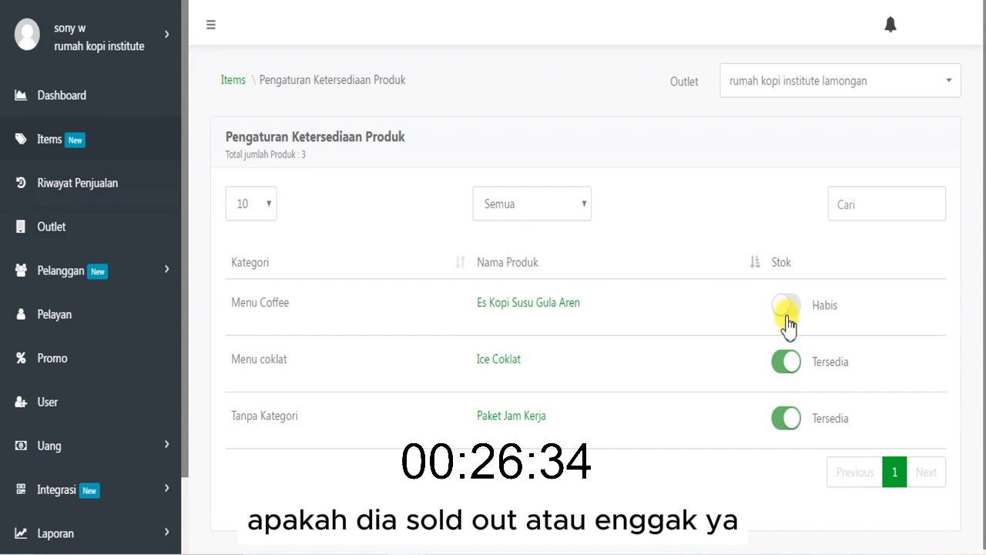
click(787, 316)
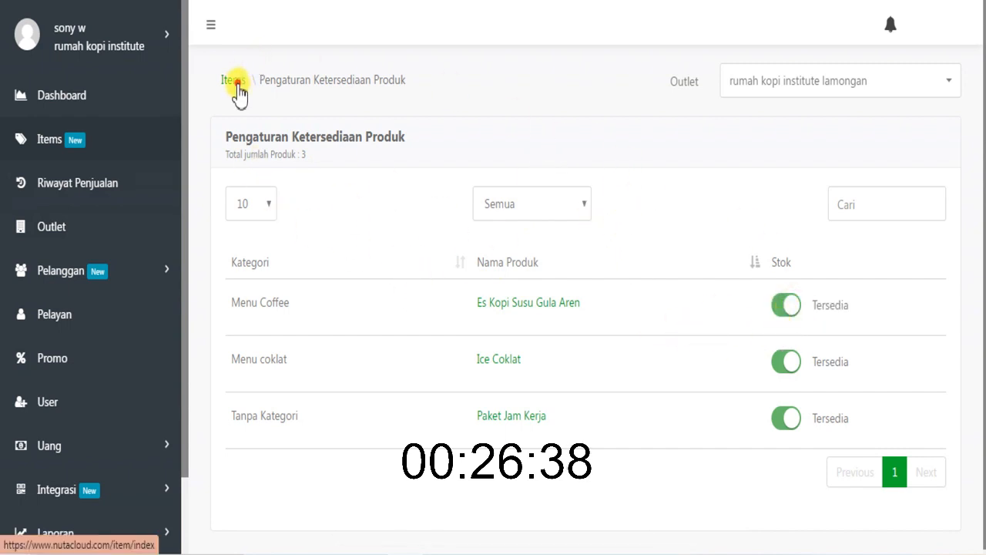
- View the form for adding a kitchen display device, leave it empty, and return to the Items overview
click(238, 91)
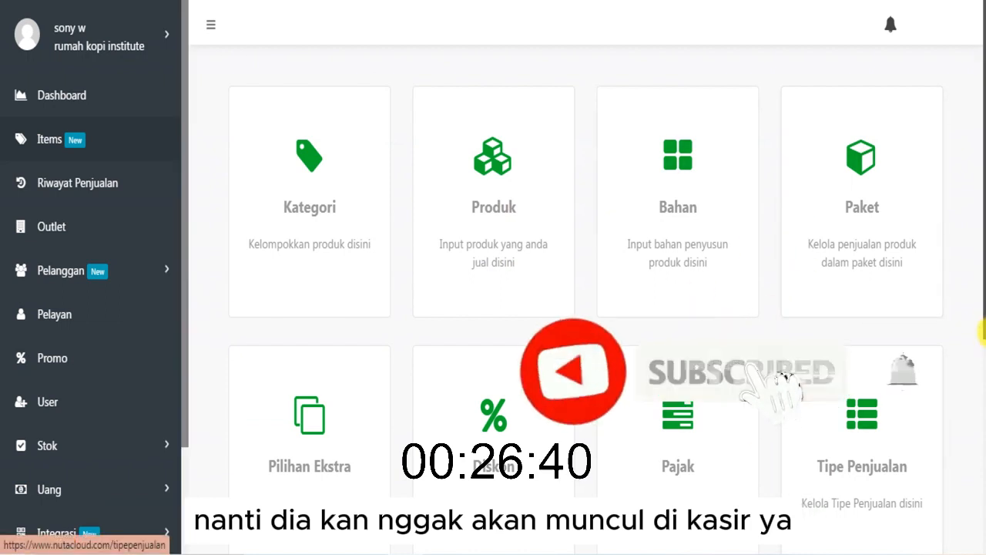
scroll(786, 466, down, 3)
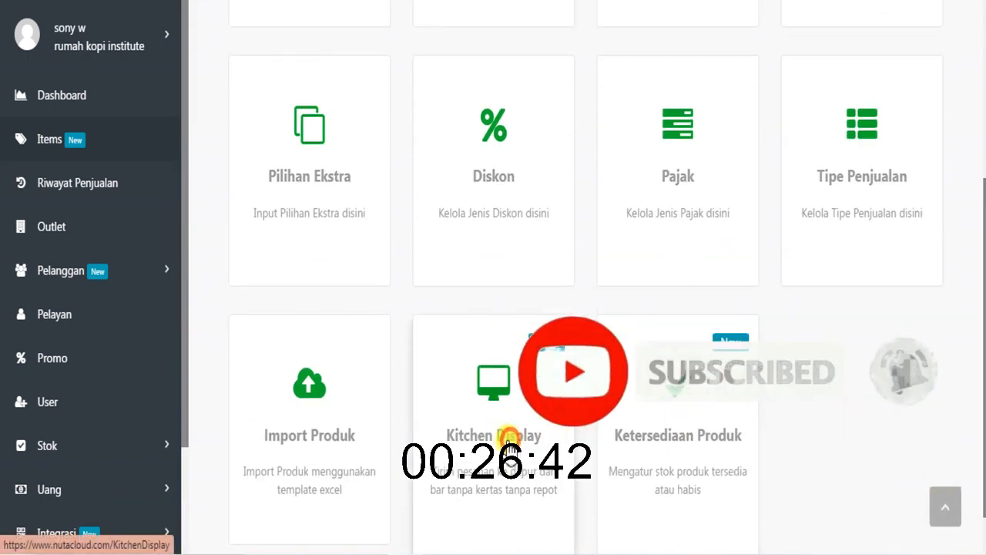
click(509, 443)
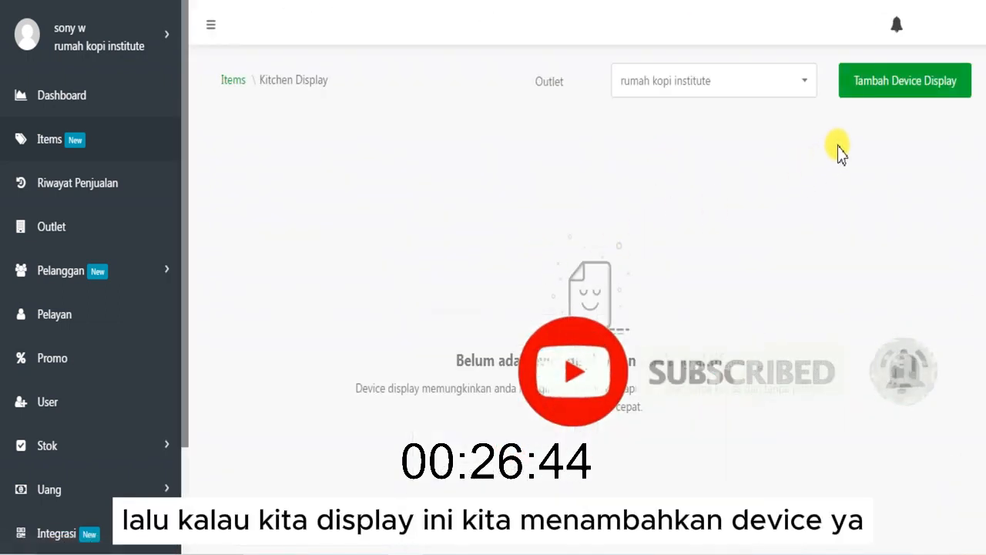
click(863, 88)
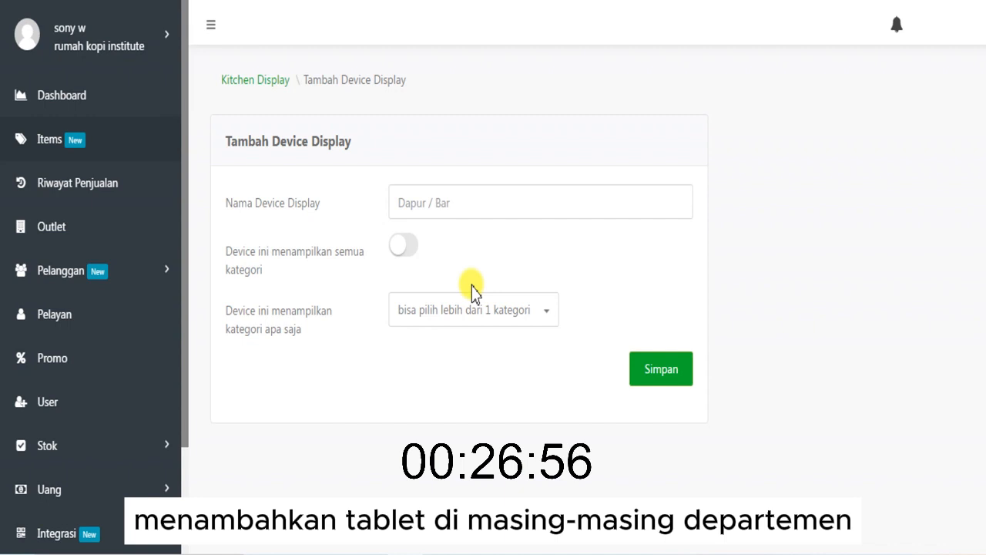
click(238, 80)
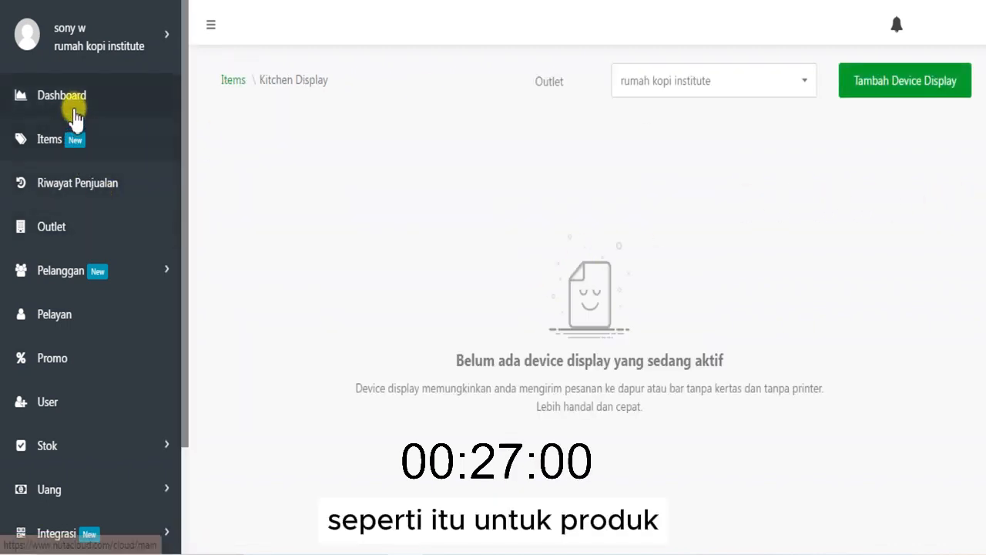
click(78, 150)
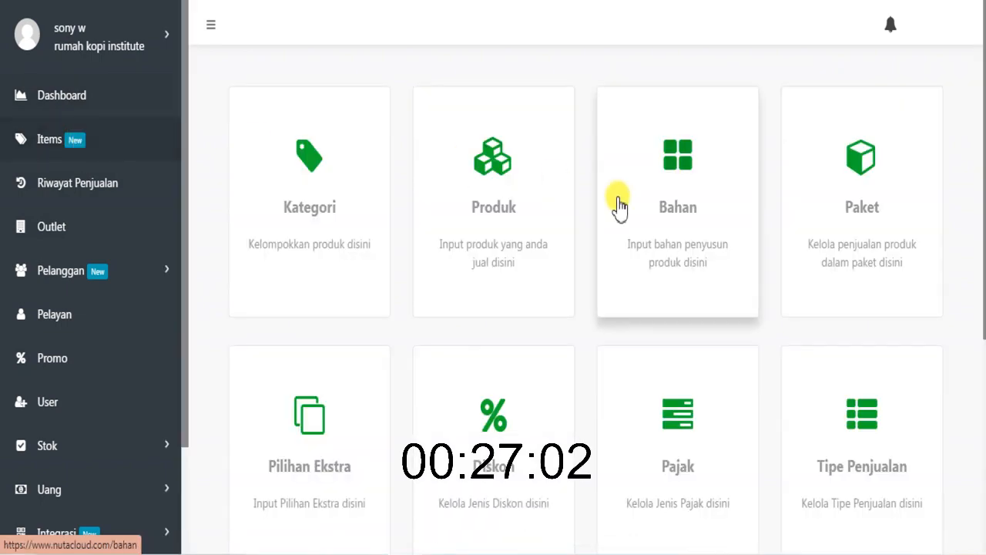
scroll(980, 213, down, 5)
scroll(979, 214, up, 5)
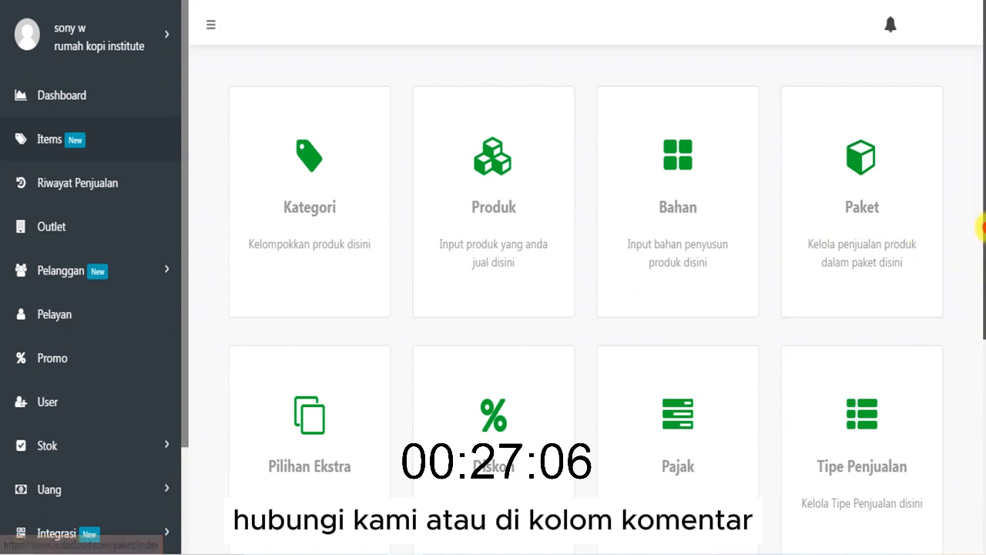
scroll(982, 254, down, 2)
scroll(982, 281, up, 2)
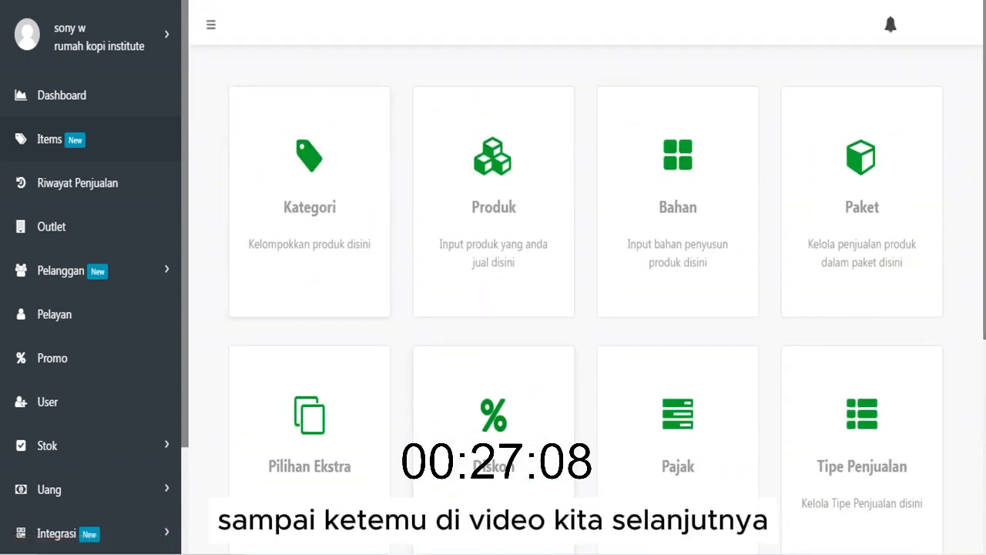